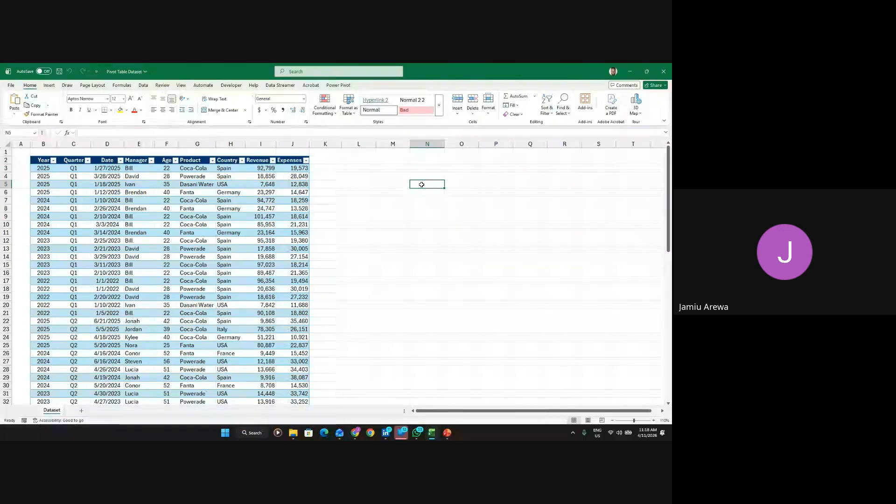
Enter the column headers Product, Sales, Cost and Profit in cells N5 to Q5
type("Y")
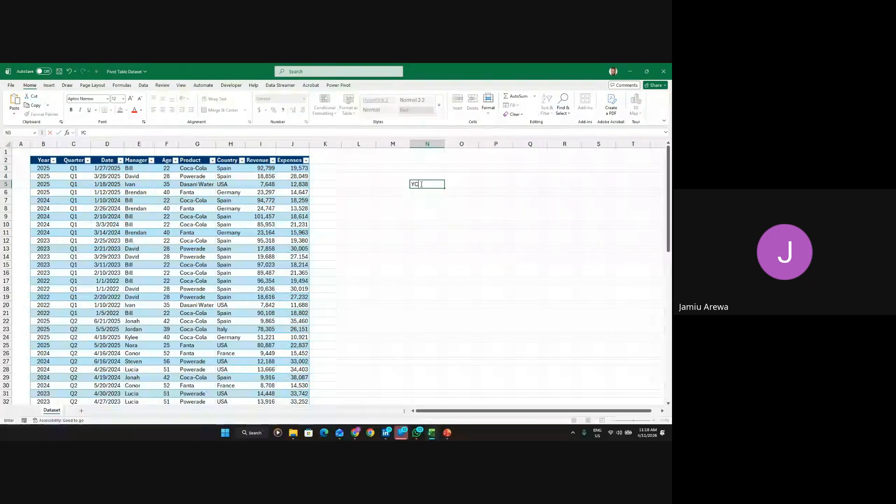
key("BackSpace")
type("C")
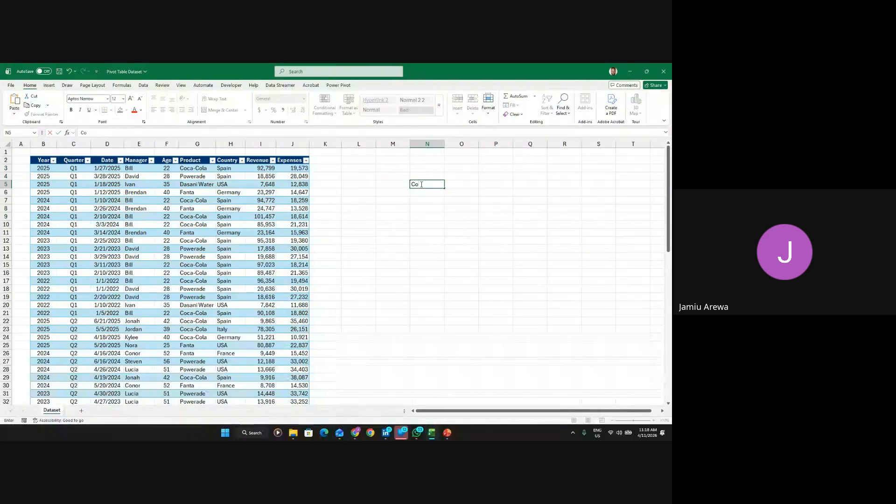
key("BackSpace")
type("Product")
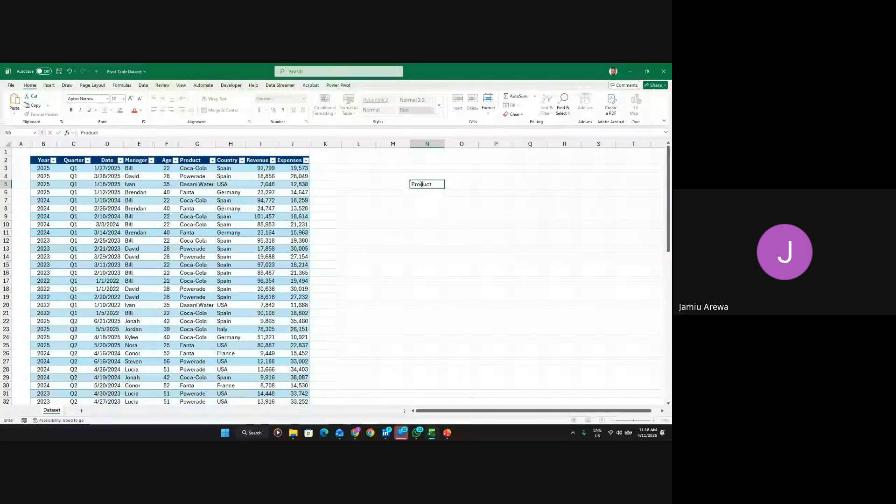
left_click(457, 188)
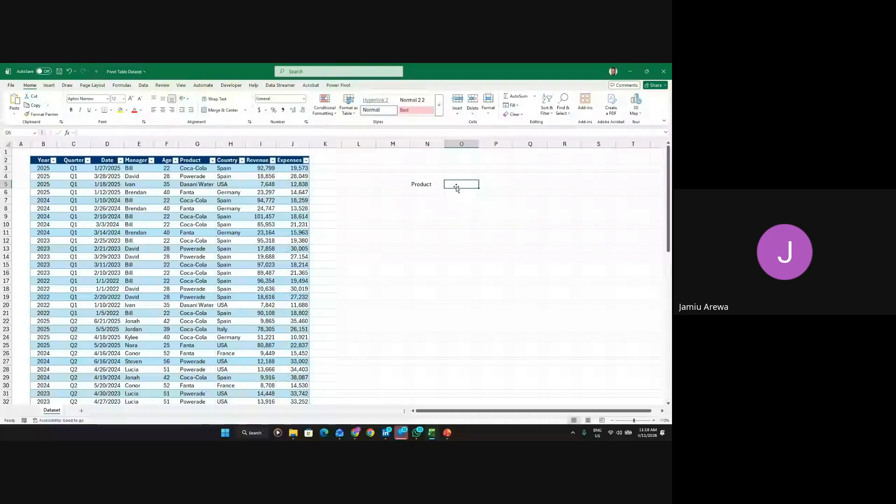
type("Sales")
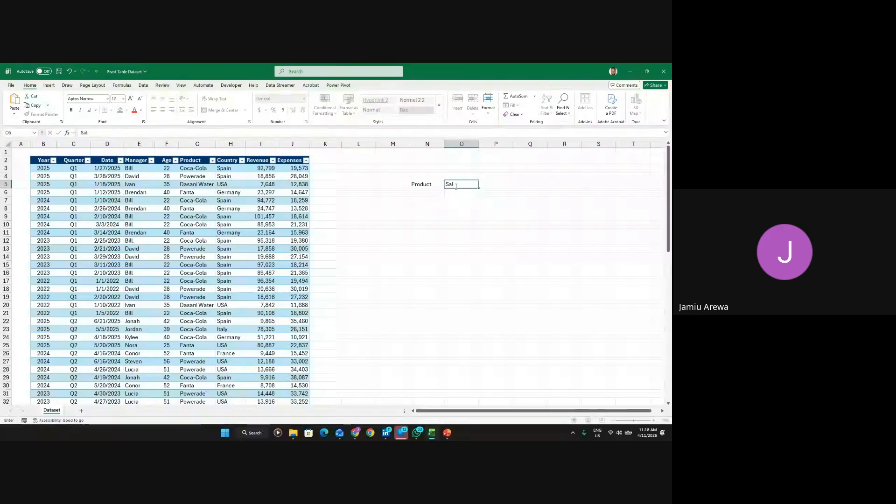
left_click(488, 183)
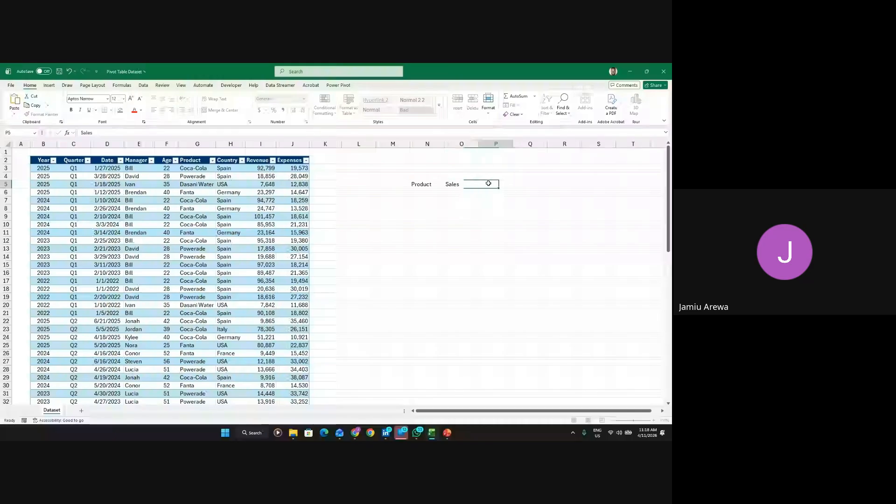
type("C")
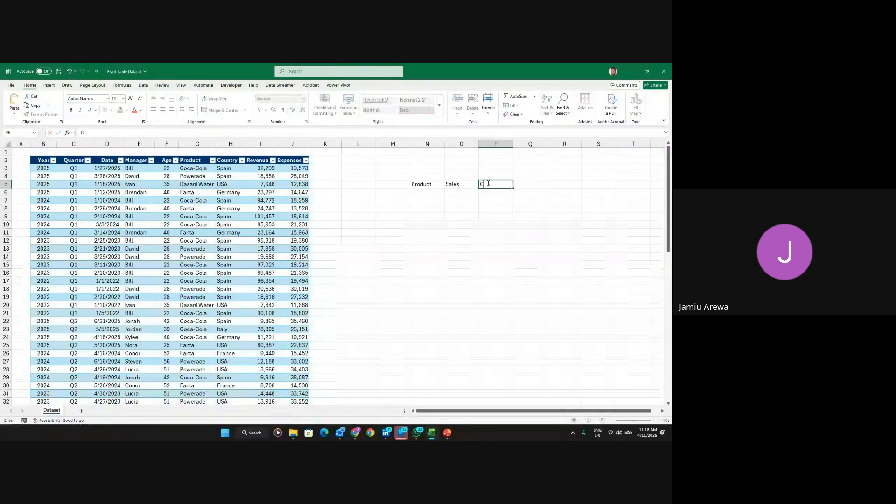
type("ost")
left_click(535, 184)
type("P")
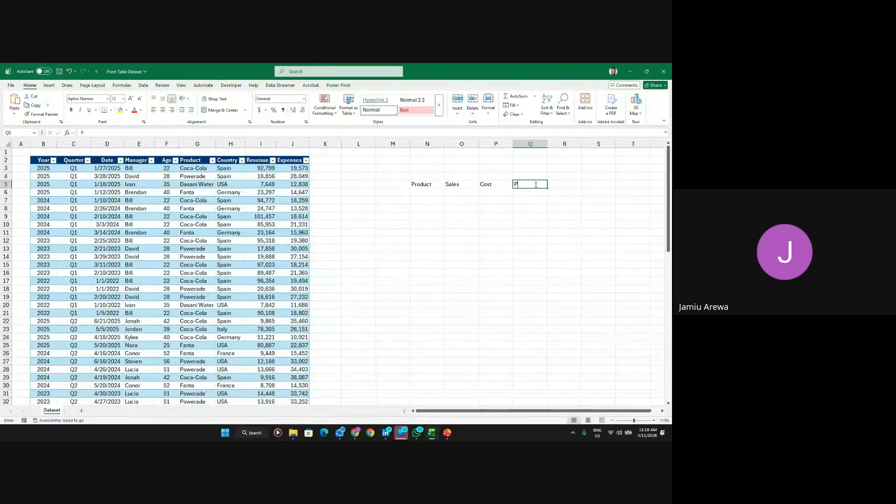
type("rofit")
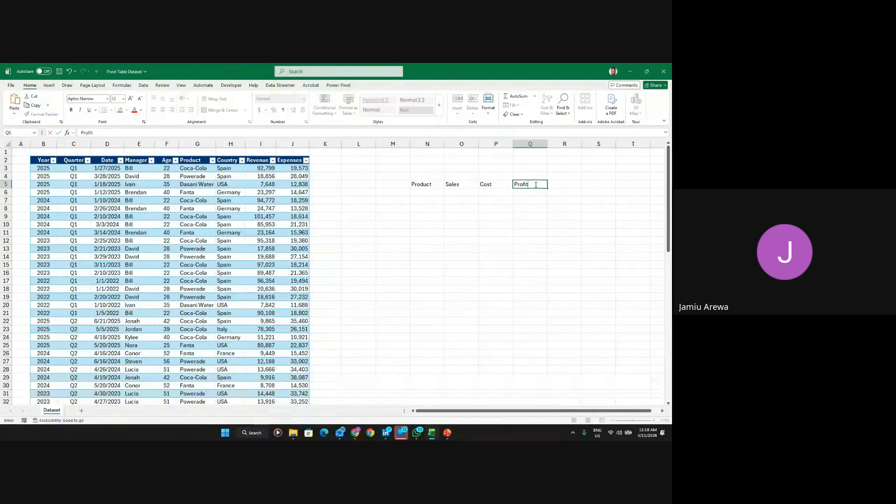
List the products A, B and C under the Product header in cells N6 to N8
left_click(429, 192)
type("A")
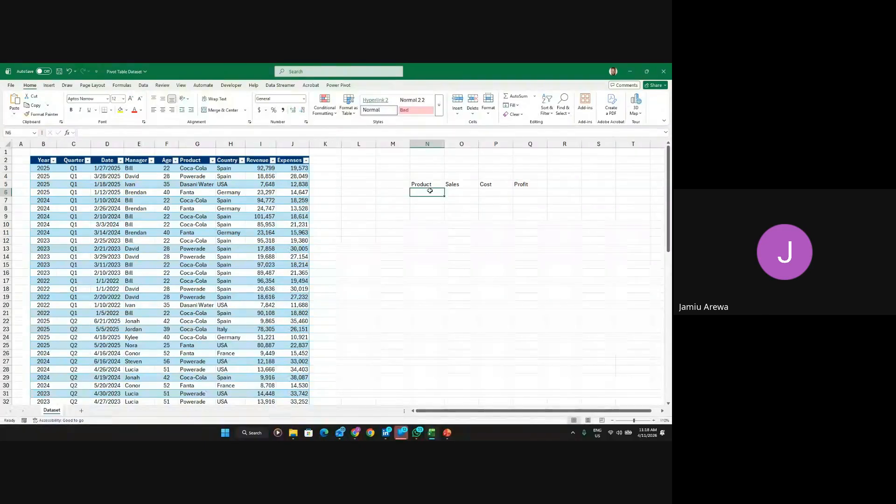
key("Return")
type("B")
key("Return")
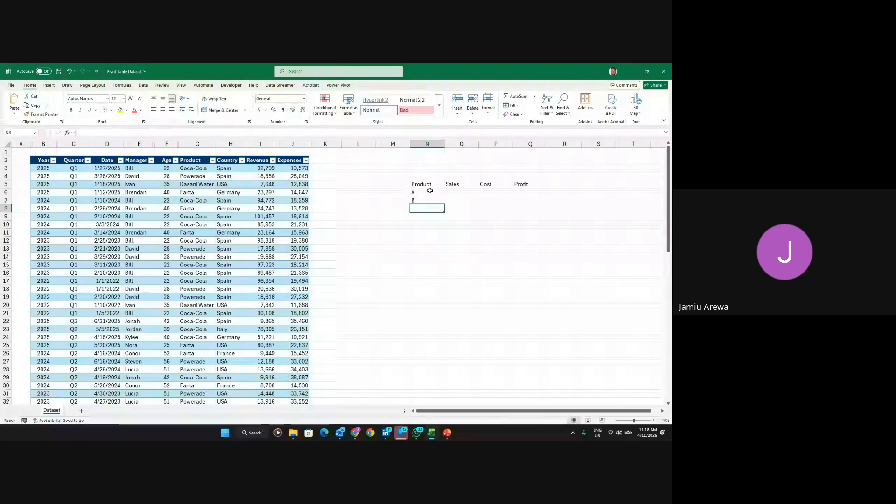
type("C")
key("Return")
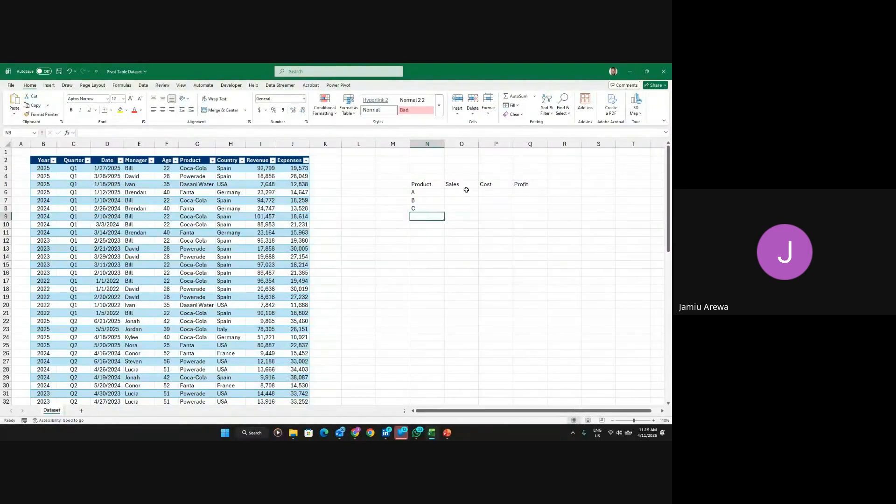
Enter the Sales values 20, 14 and 25 for products A, B and C in cells O6 to O8
left_click(466, 190)
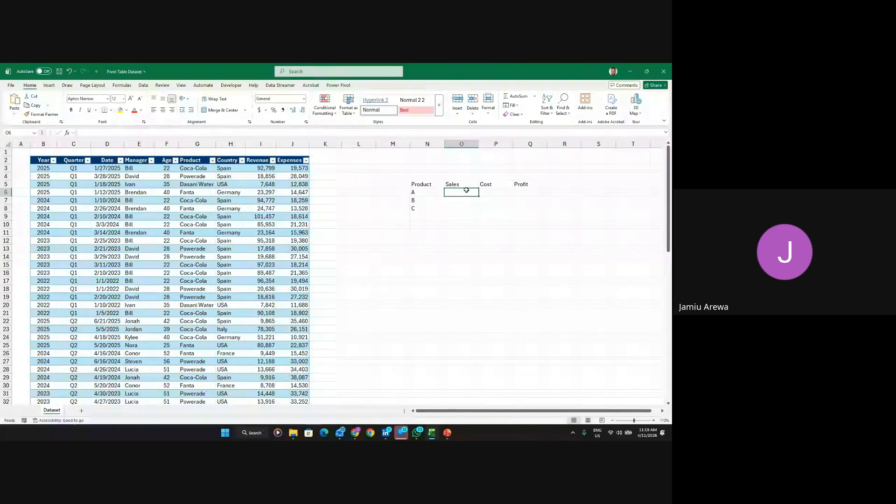
type("20")
key("Return")
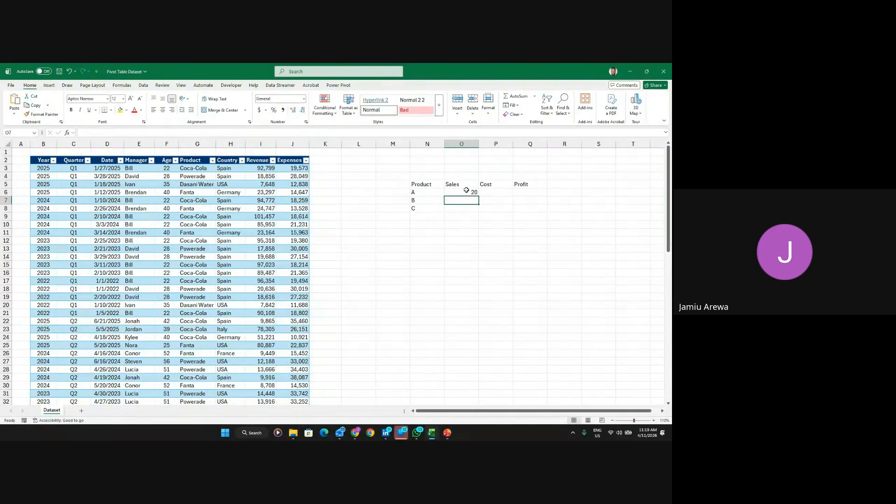
type("14")
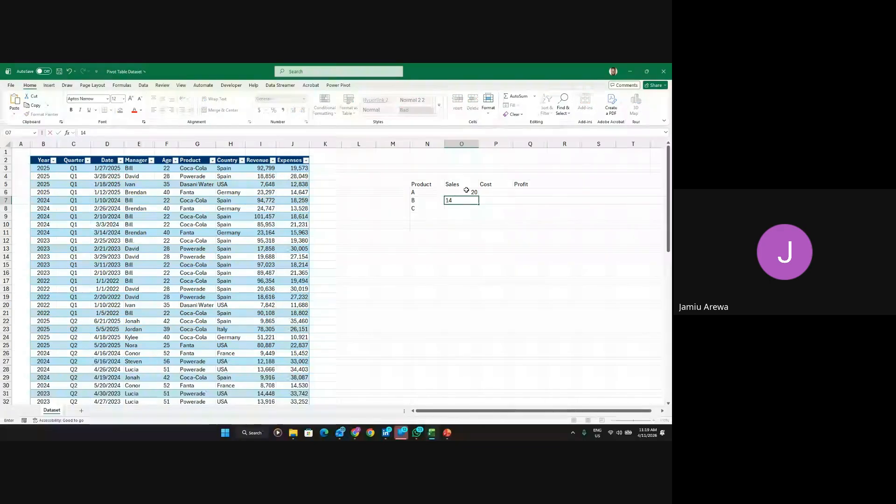
key("Return")
type("25")
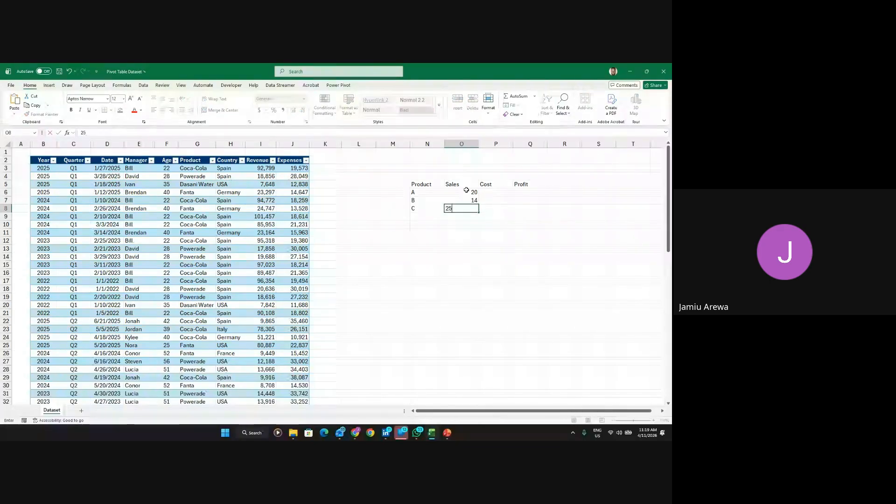
Enter the Cost values 15, 10 and 20 for products A, B and C in cells P6 to P8
left_click(503, 193)
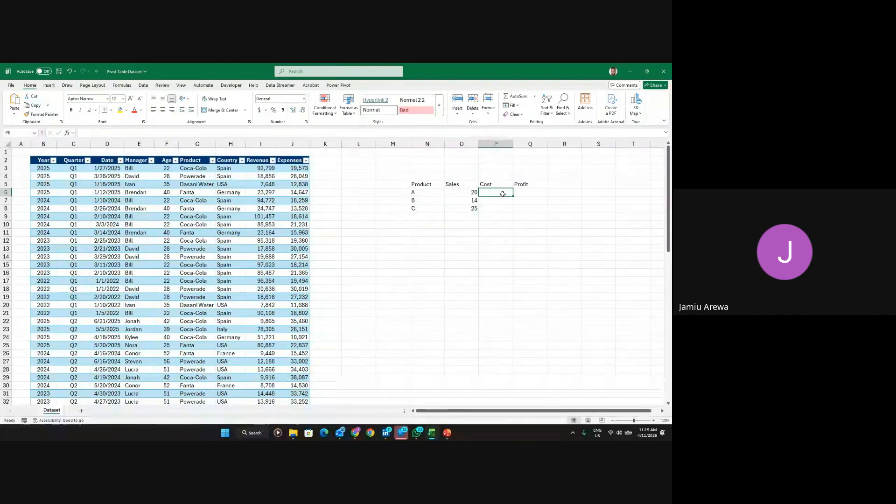
type("15")
key("Return")
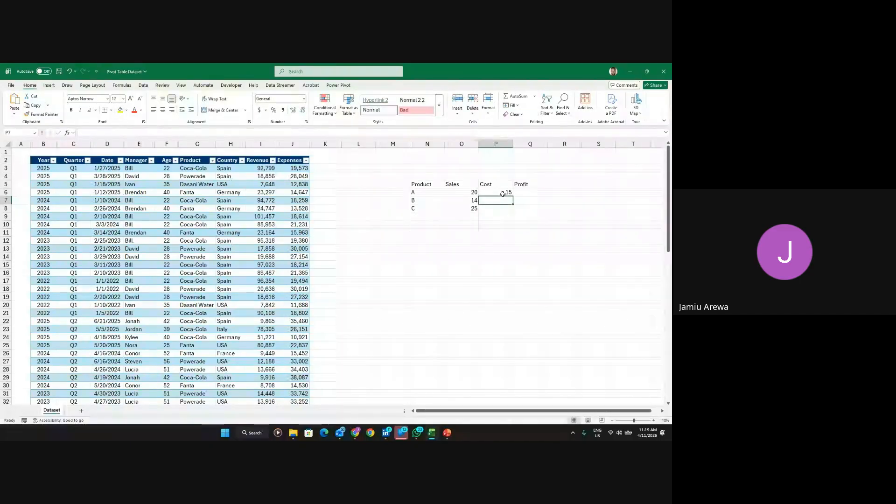
type("10")
key("Return")
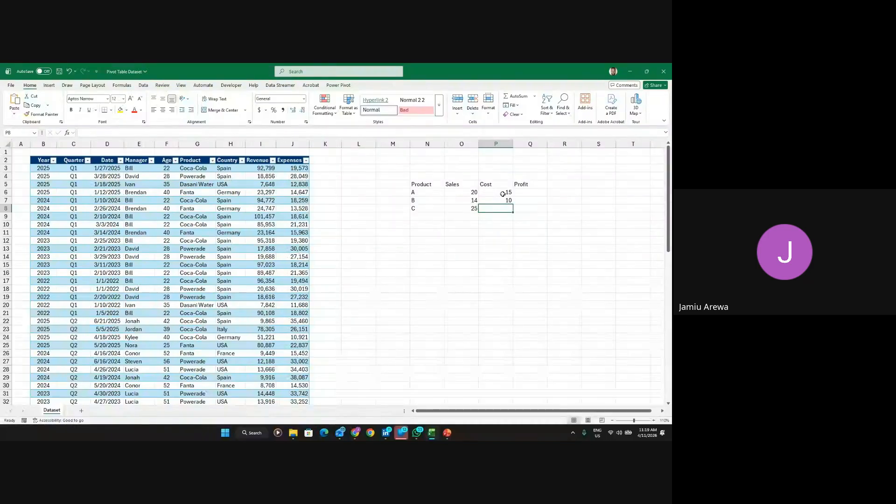
type("20")
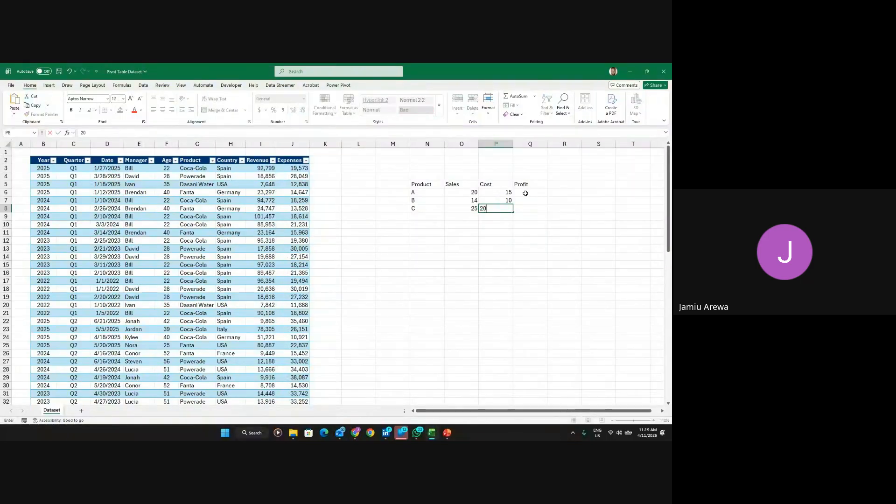
Calculate product A's profit in Q6 with the formula =O6 - P6 and fill it down to Q8
left_click(525, 193)
type("=")
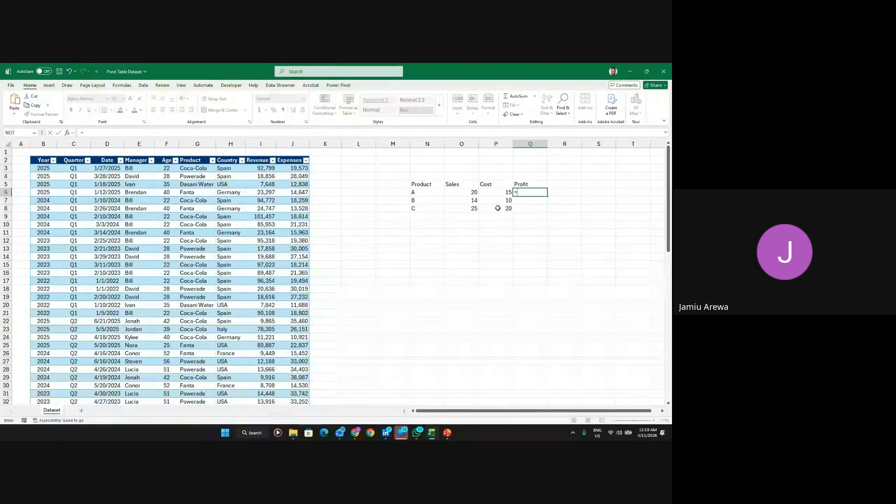
left_click(461, 193)
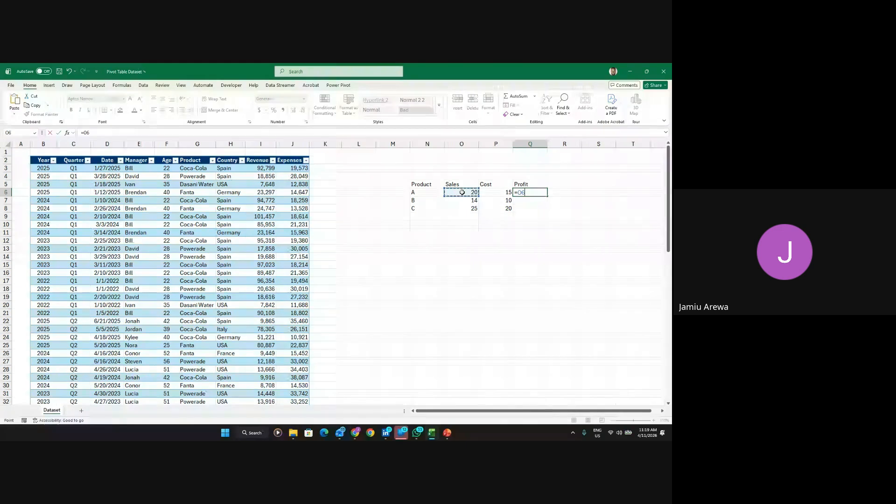
type("-")
key("BackSpace")
type("-")
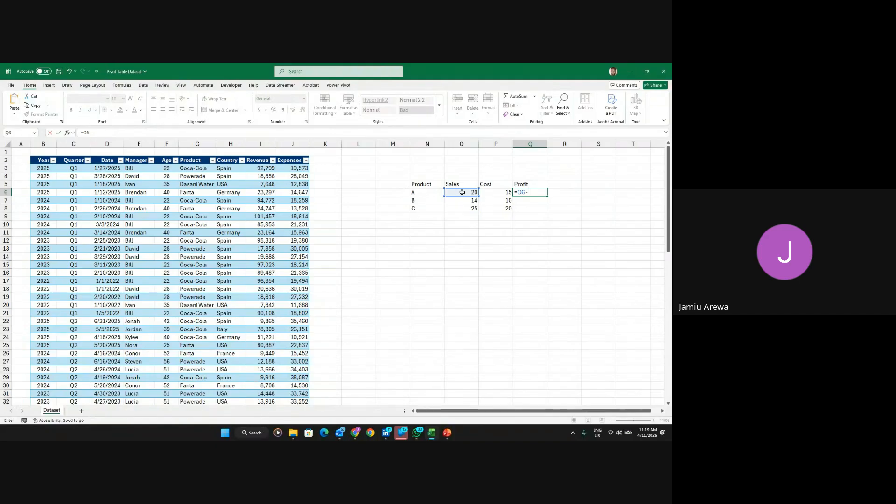
left_click(494, 192)
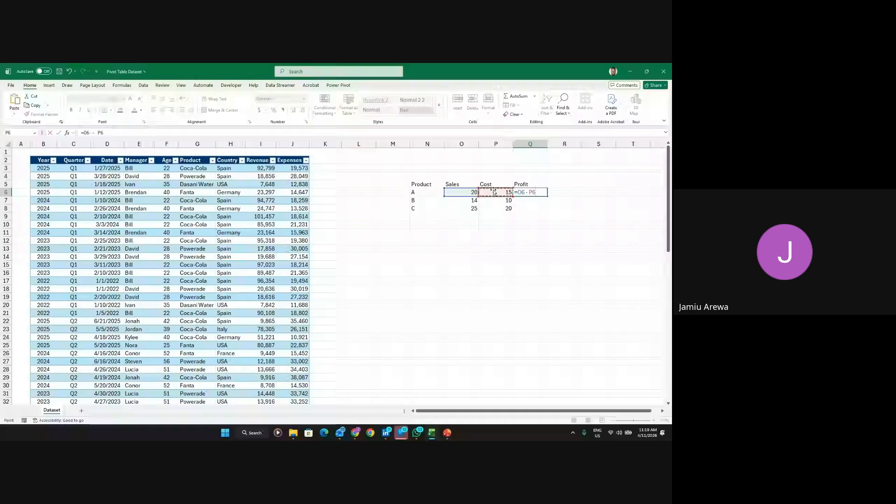
key("Return")
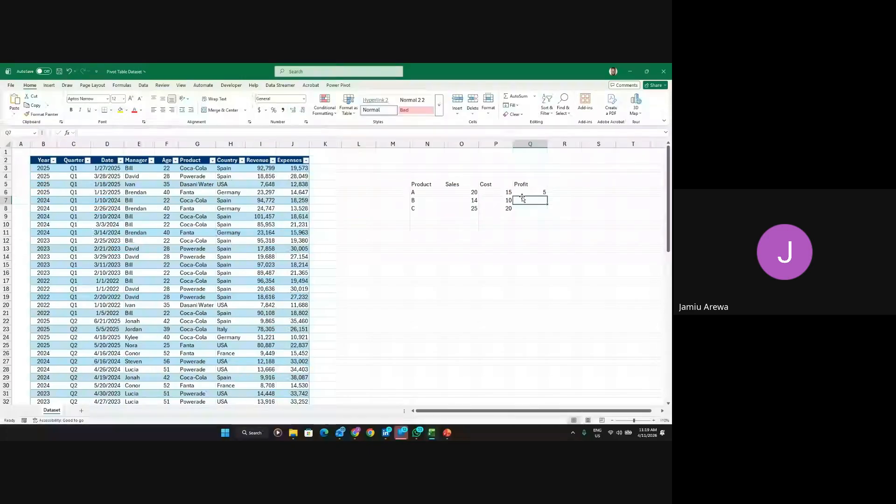
left_click_drag(533, 189, 546, 213)
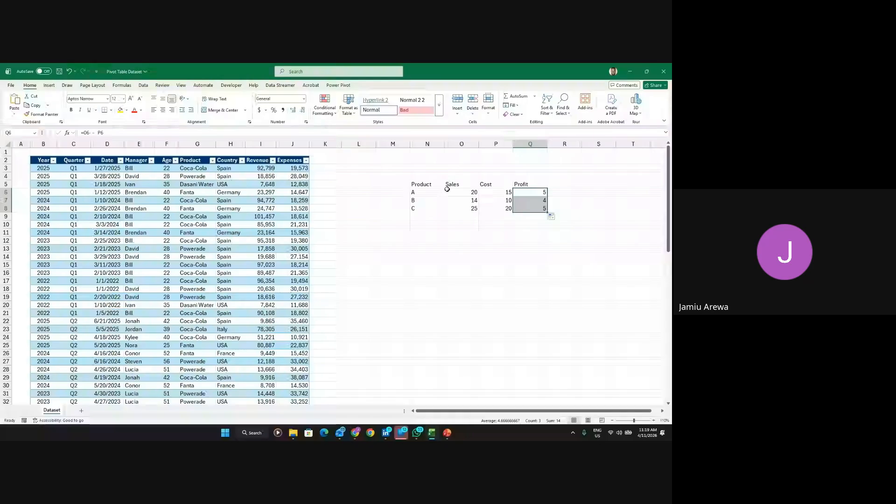
Convert the product range N5:Q8 into an Excel table with headers
left_click(470, 198)
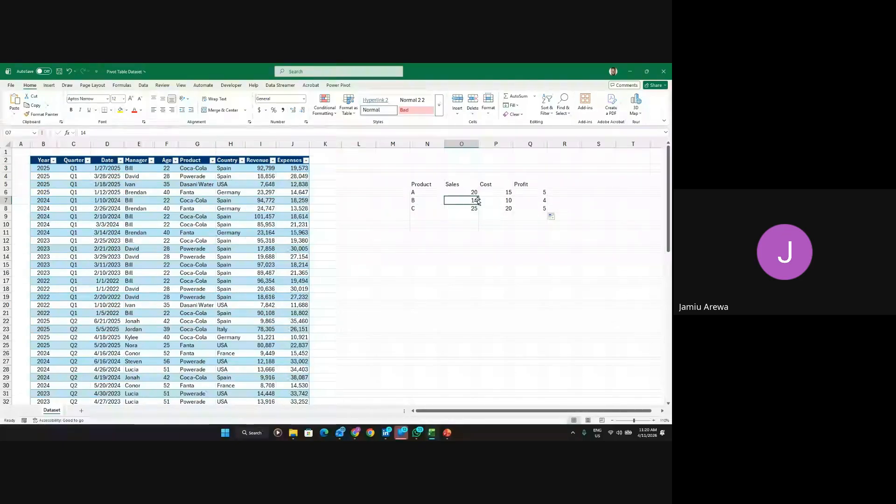
left_click(495, 189)
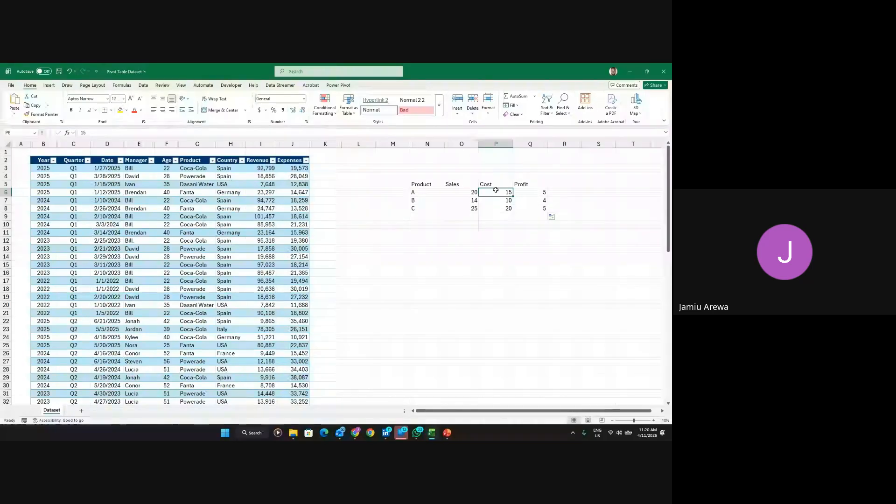
left_click(472, 203)
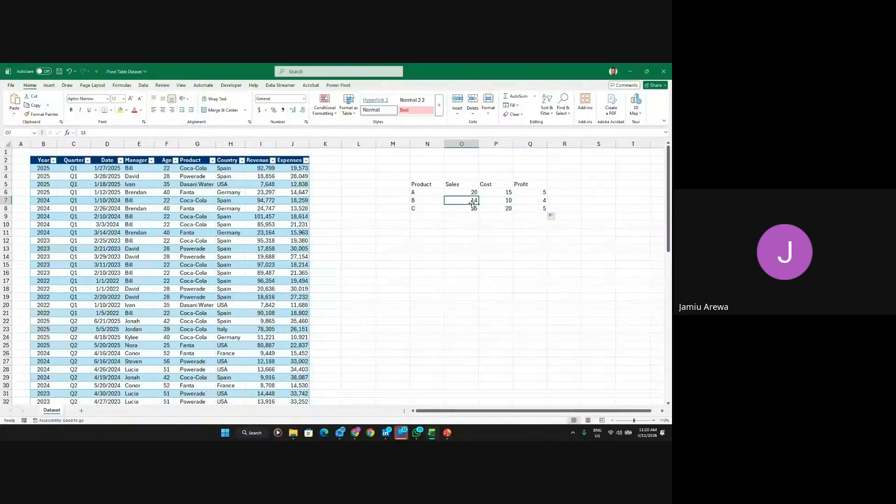
key("ctrl+t")
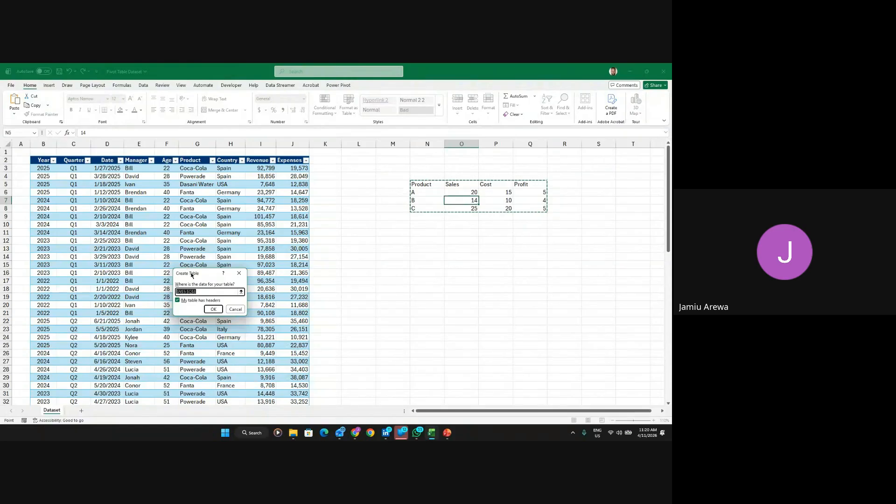
left_click_drag(192, 275, 397, 225)
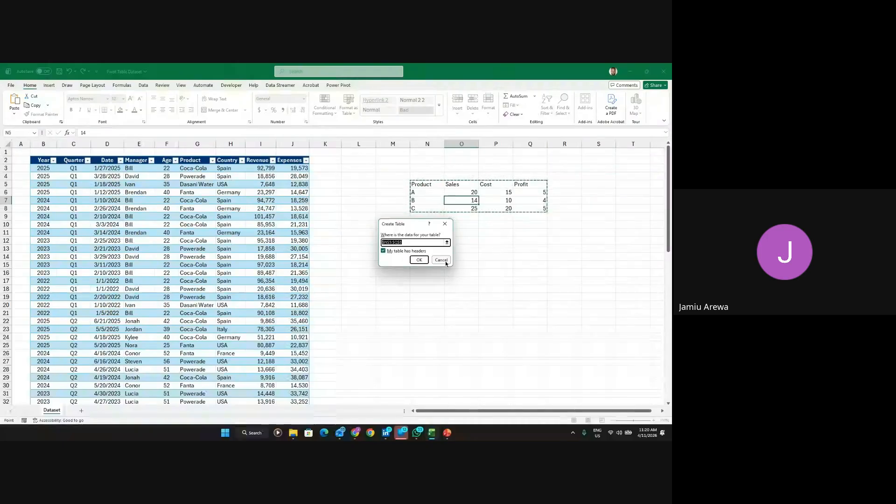
left_click(419, 260)
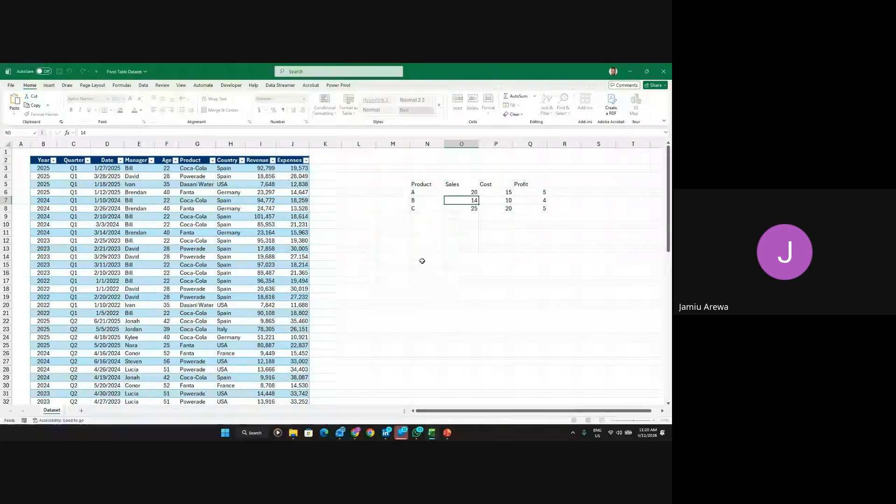
left_click_drag(469, 192, 504, 199)
left_click(471, 201)
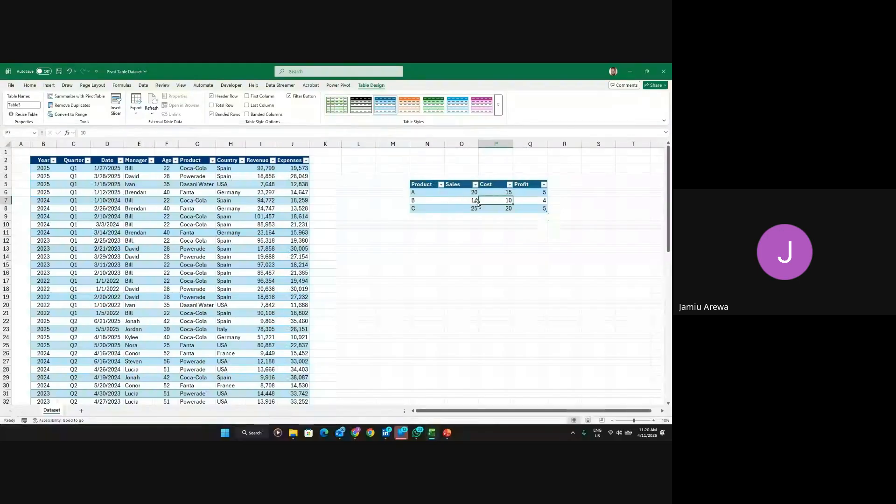
left_click(252, 239)
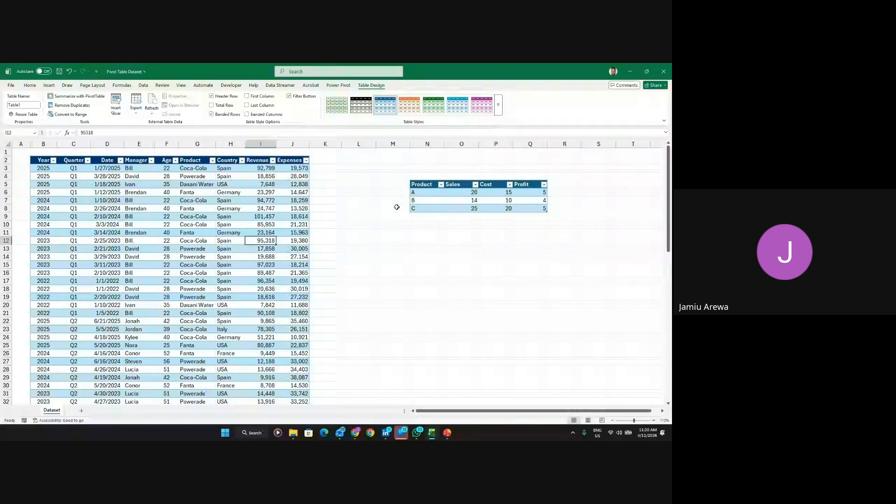
left_click(434, 193)
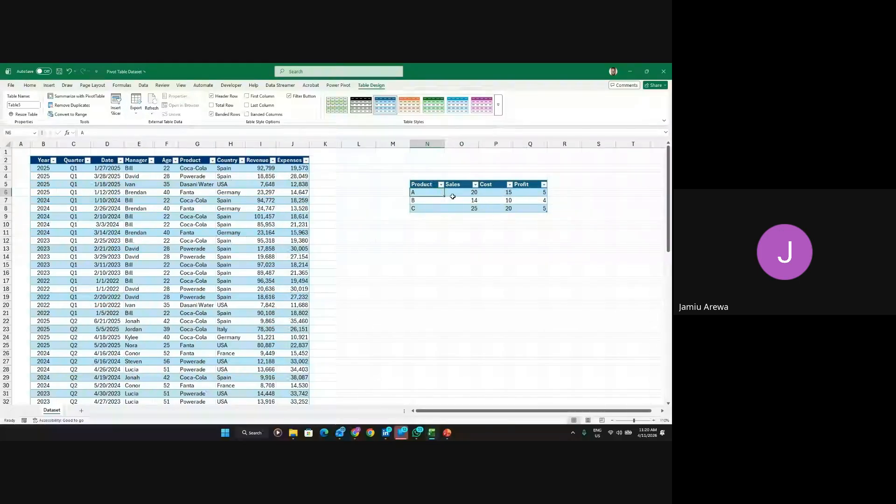
Examine the product table's header row and its Sales and Cost figures
left_click(411, 184)
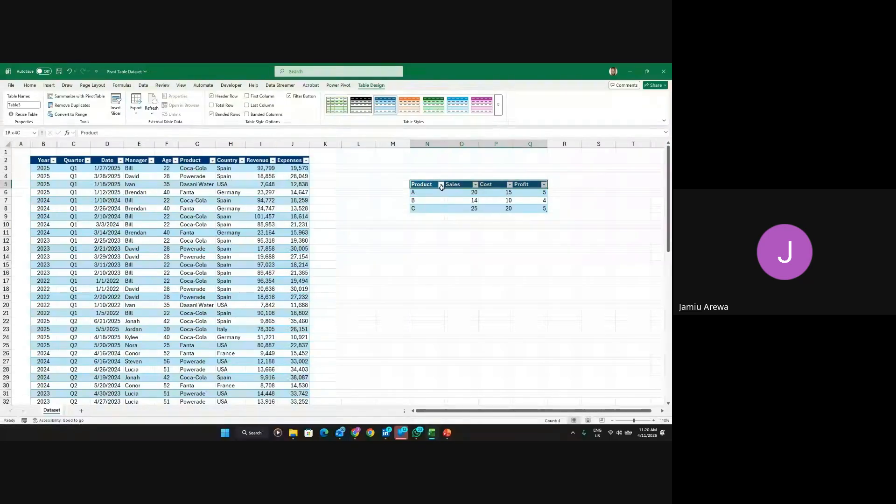
left_click_drag(462, 206, 463, 208)
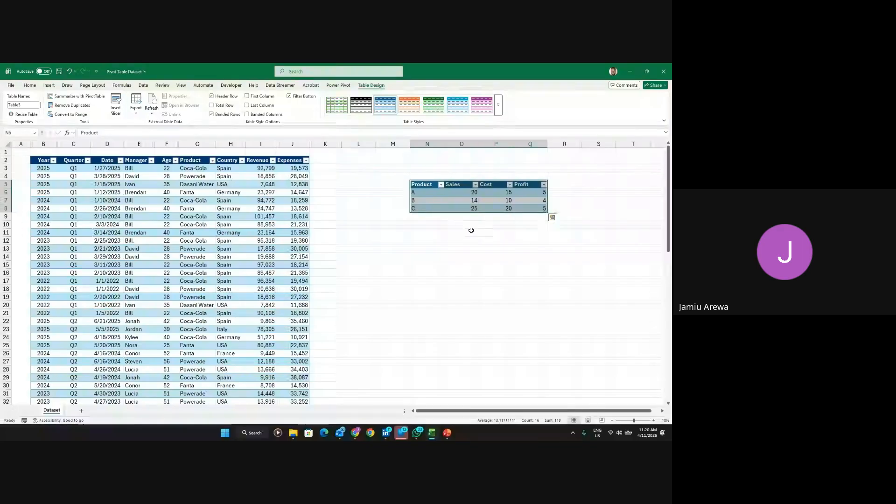
left_click(485, 200)
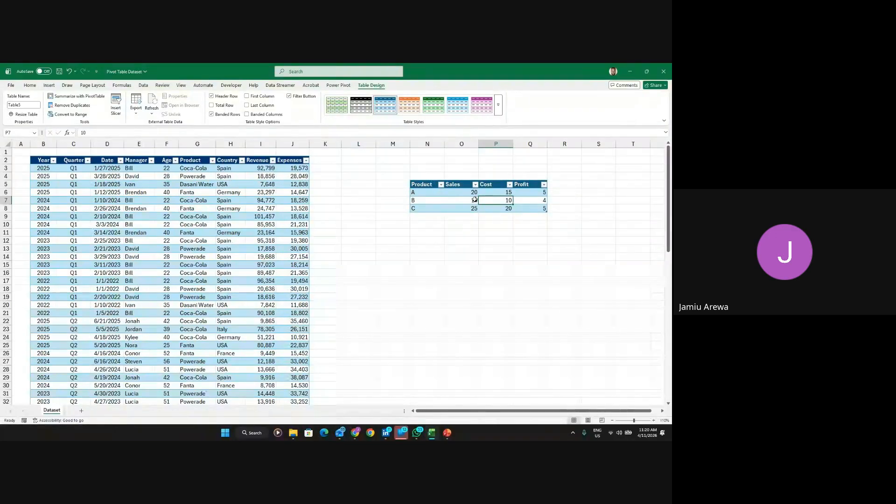
left_click(474, 192)
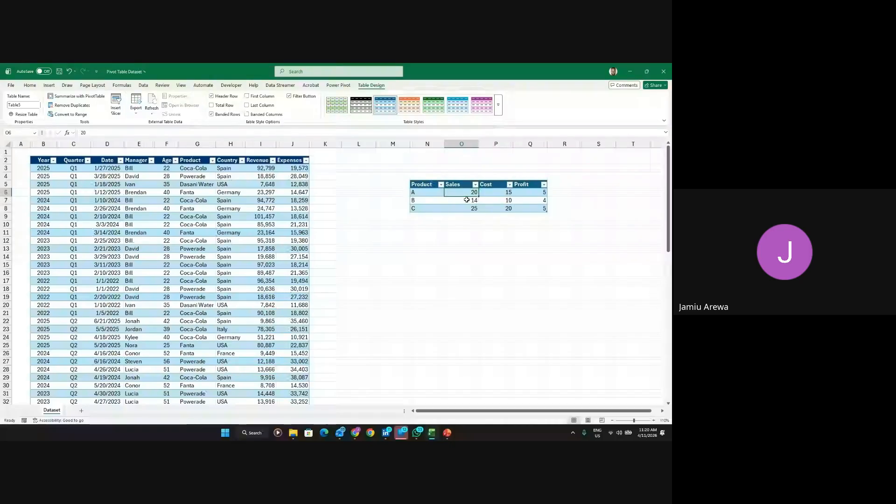
left_click(473, 207)
left_click(491, 201)
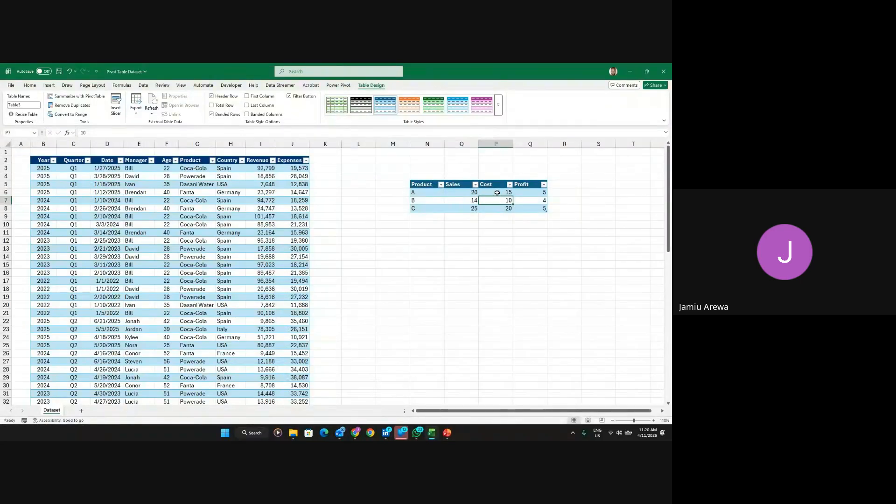
left_click(496, 192)
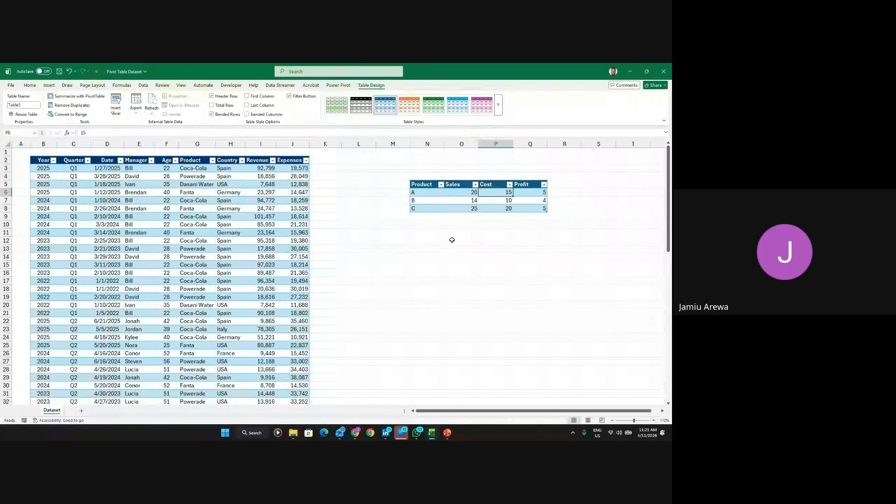
Look through the dataset from its first records to the last row, checking the Manager and Product columns
scroll(281, 329, "down", 15)
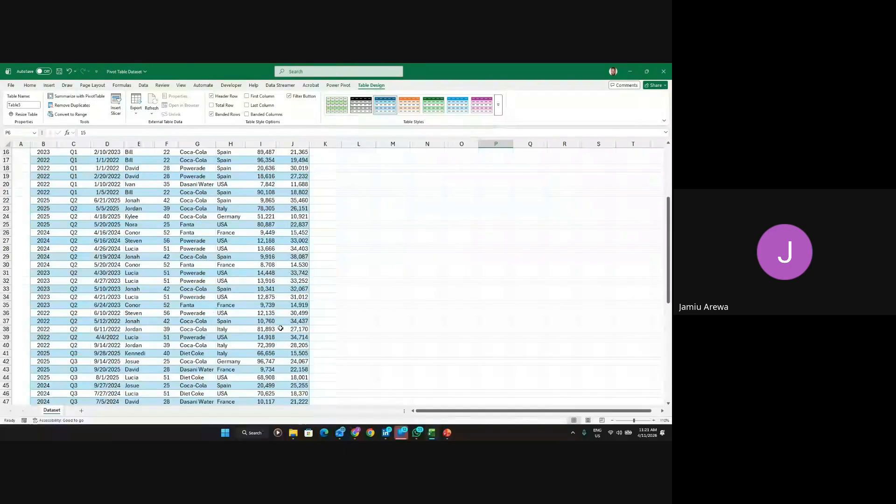
scroll(280, 328, "up", 15)
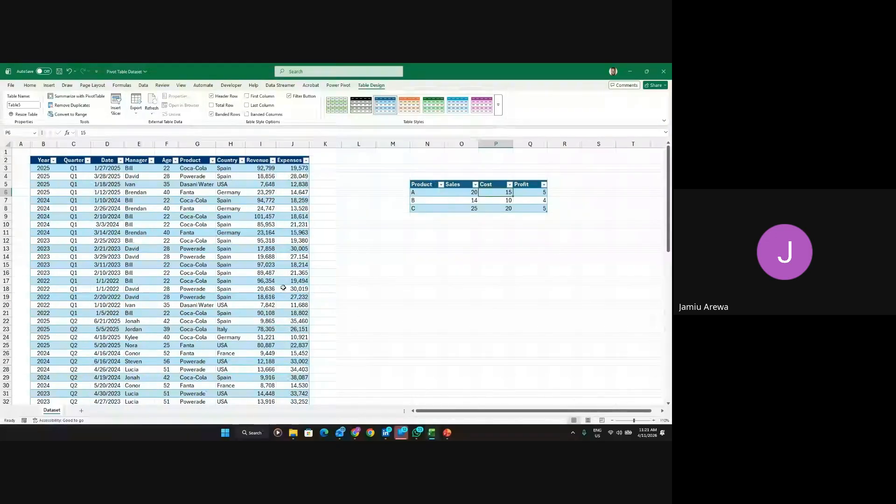
double_click(151, 215)
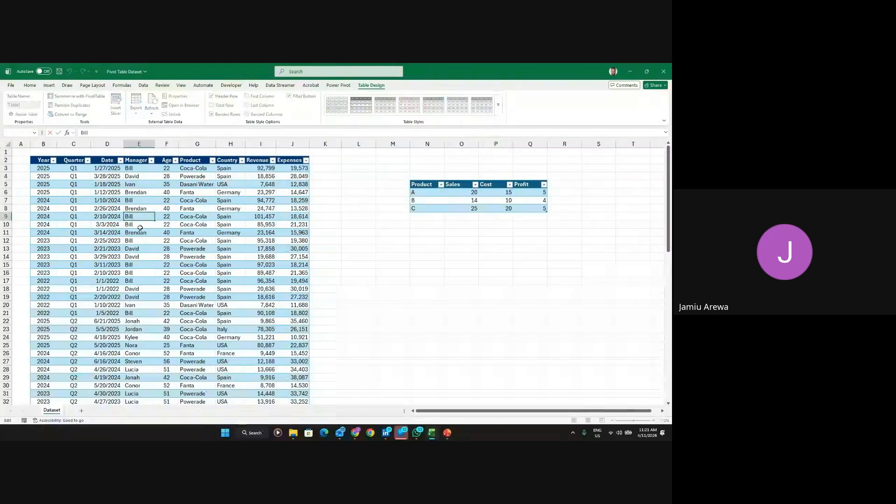
left_click(182, 208)
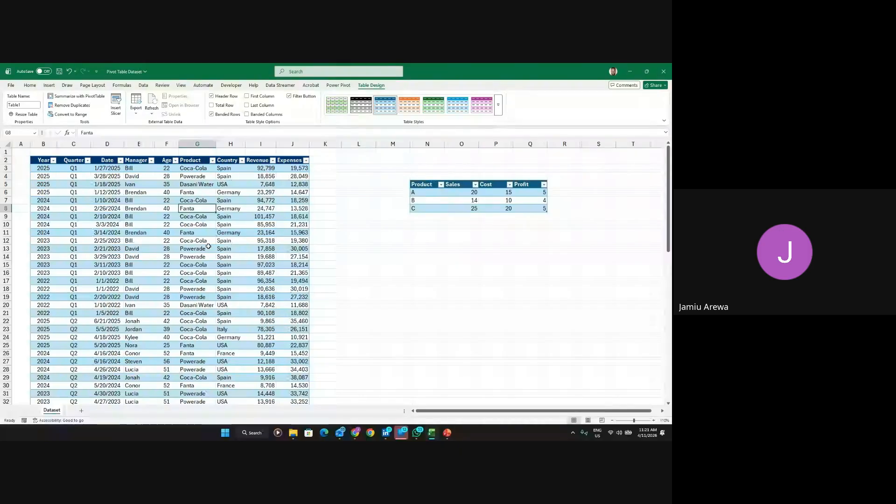
left_click(135, 273)
left_click(193, 273)
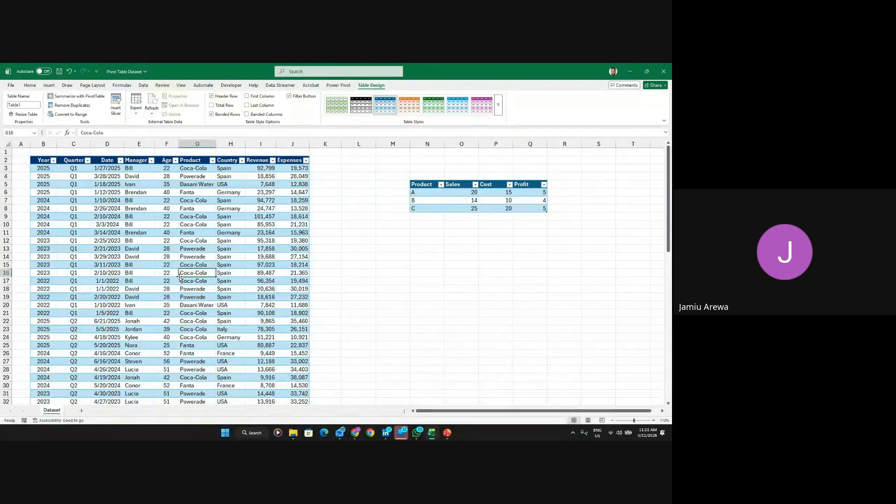
scroll(191, 293, "down", 5)
scroll(190, 293, "down", 5)
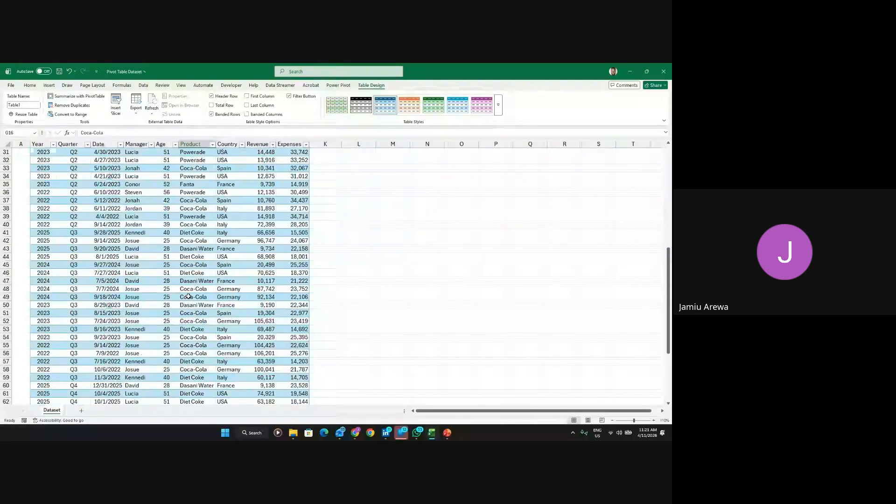
scroll(189, 296, "down", 8)
left_click(38, 304)
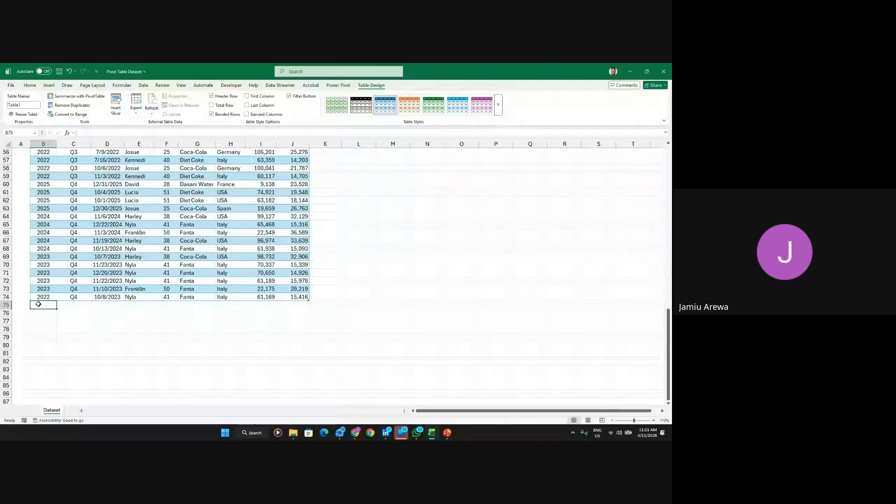
left_click(71, 304)
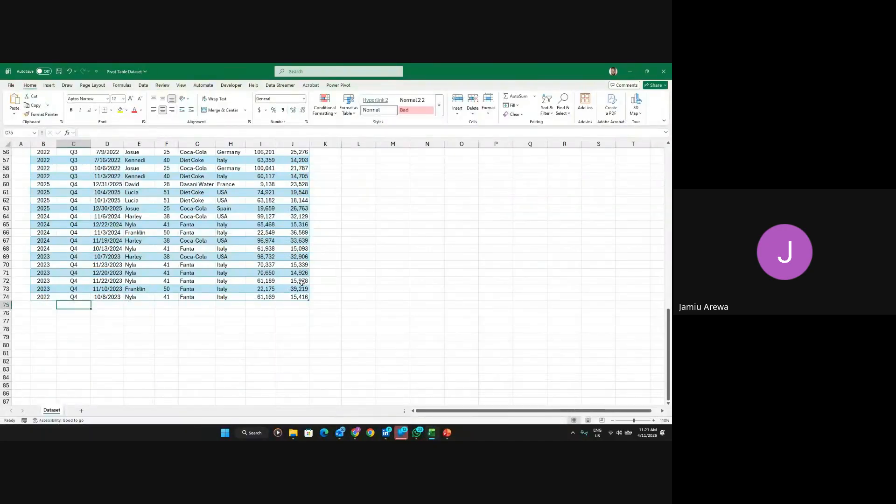
scroll(287, 266, "up", 18)
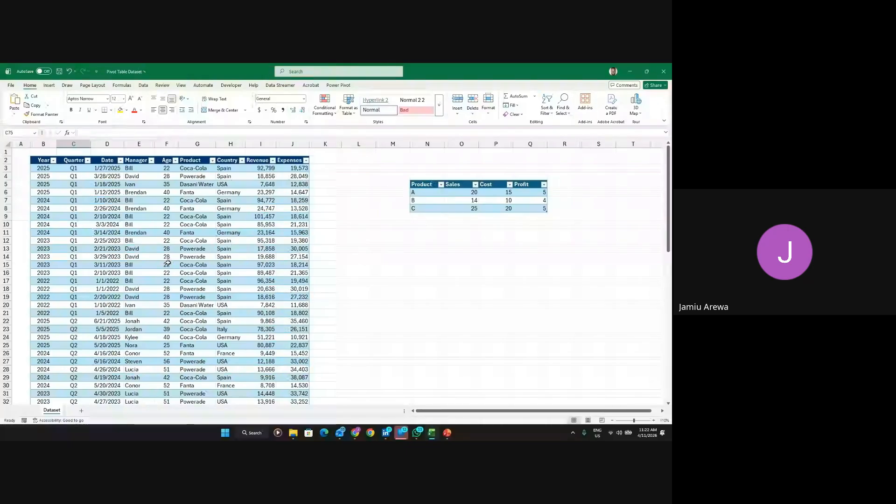
scroll(168, 263, "down", 5)
scroll(170, 257, "up", 5)
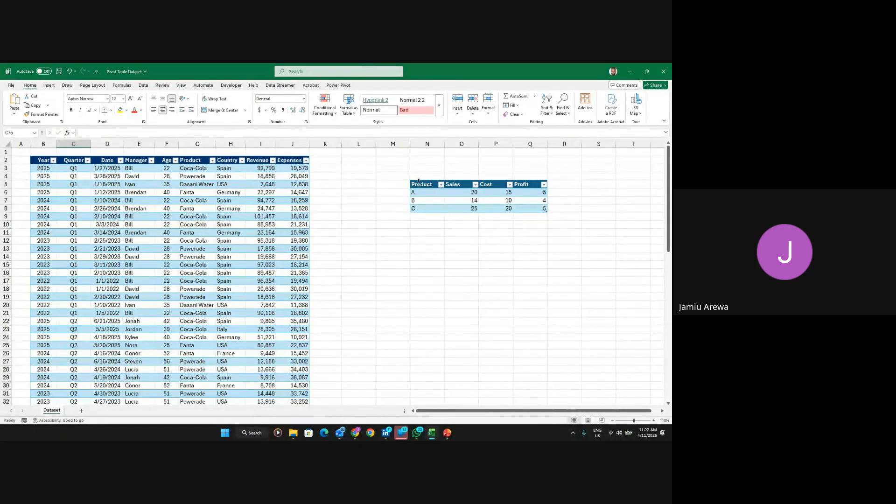
Delete the whole product sales, cost and profit table in N5:Q8
left_click_drag(419, 181, 527, 181)
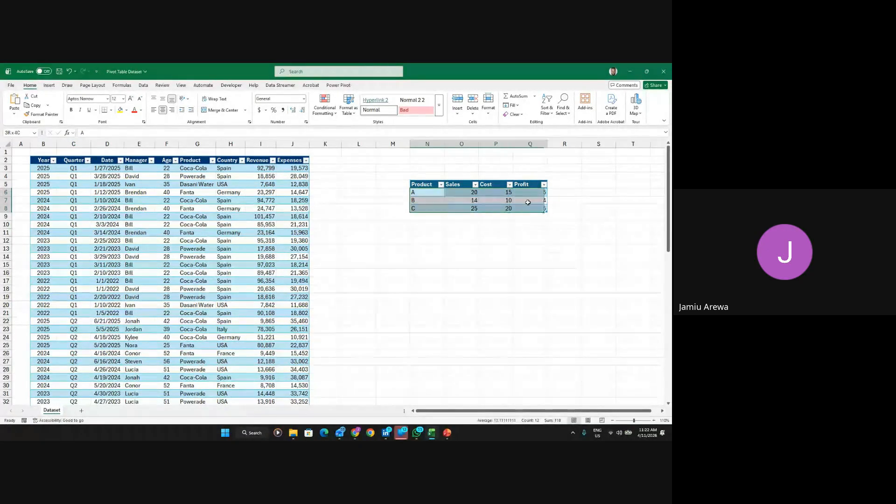
left_click(414, 181)
left_click(438, 187)
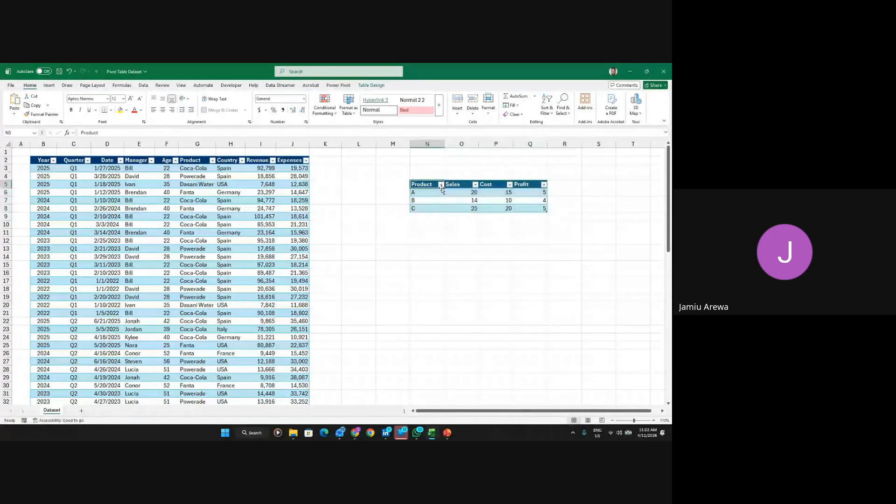
left_click_drag(422, 183, 544, 210)
key("Delete")
left_click(471, 255)
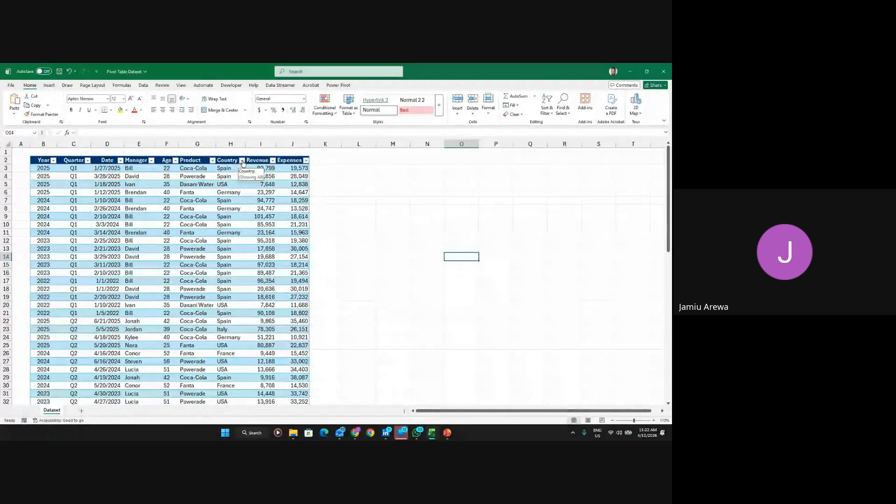
Check the distinct countries in the dataset's Country filter and enter the headers Country, Sales and Expenses in M5 to O5
left_click(242, 161)
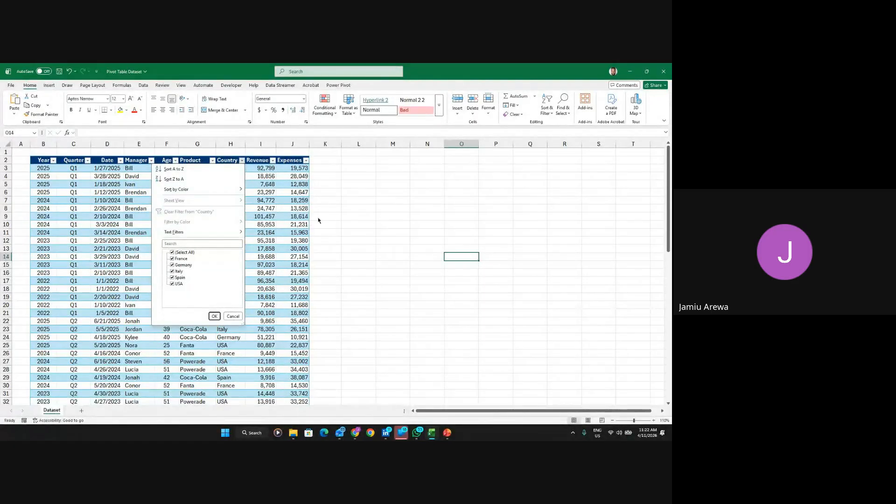
left_click(383, 186)
left_click(385, 183)
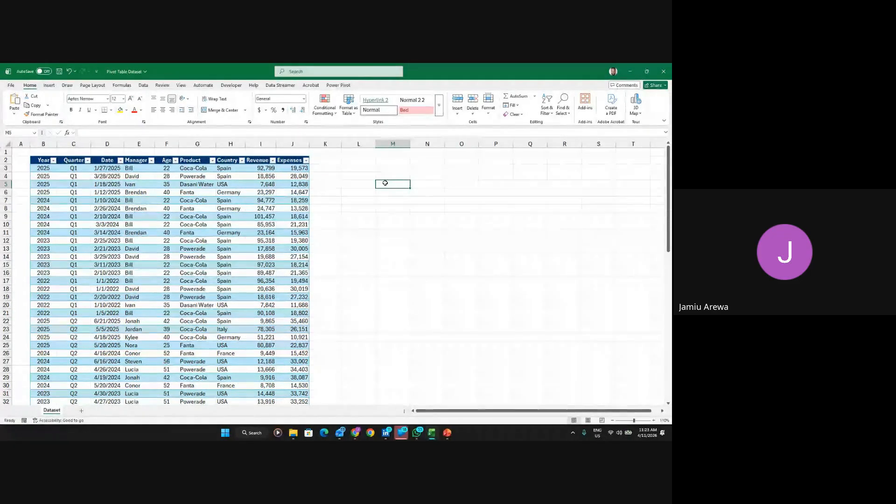
type("Country")
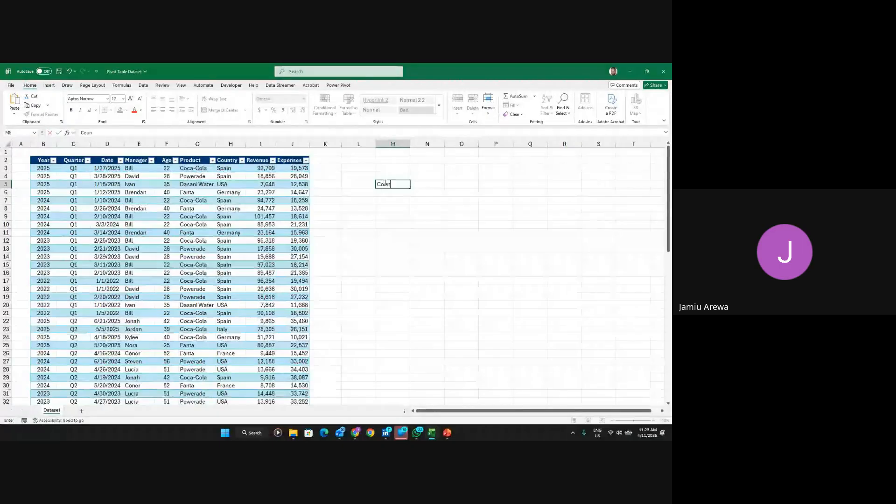
left_click(423, 183)
type("Sales")
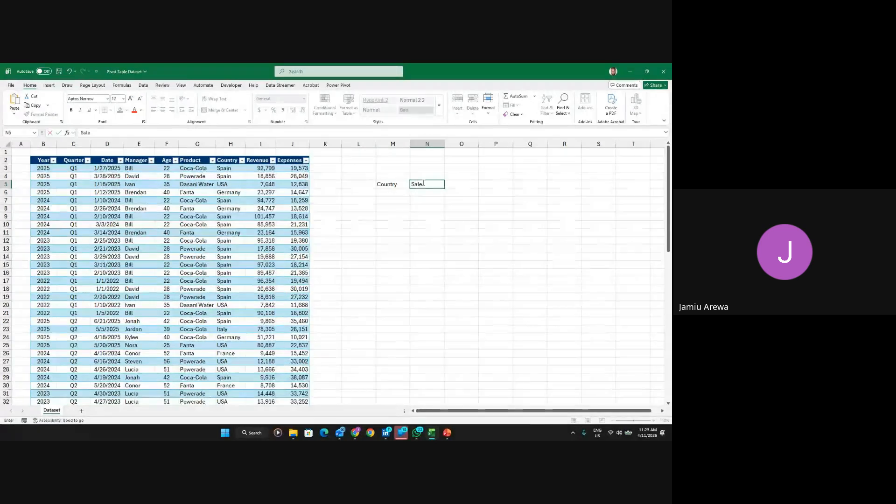
left_click(457, 185)
type("E")
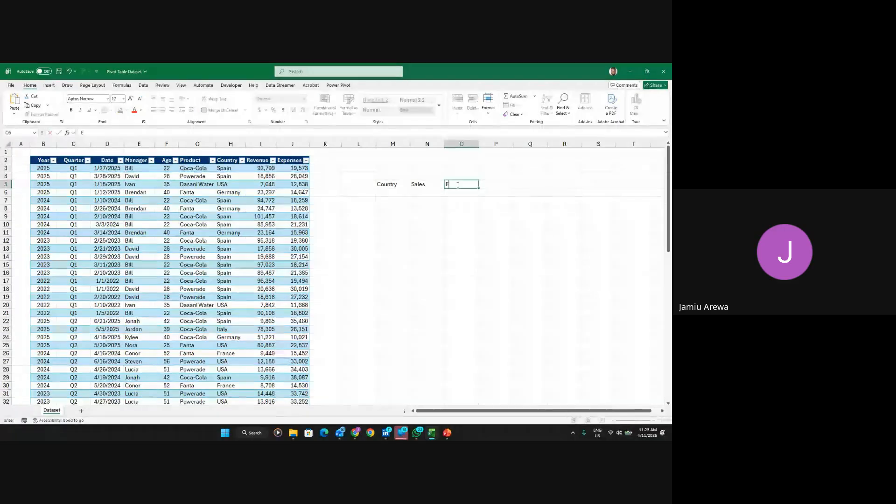
type("xpenses")
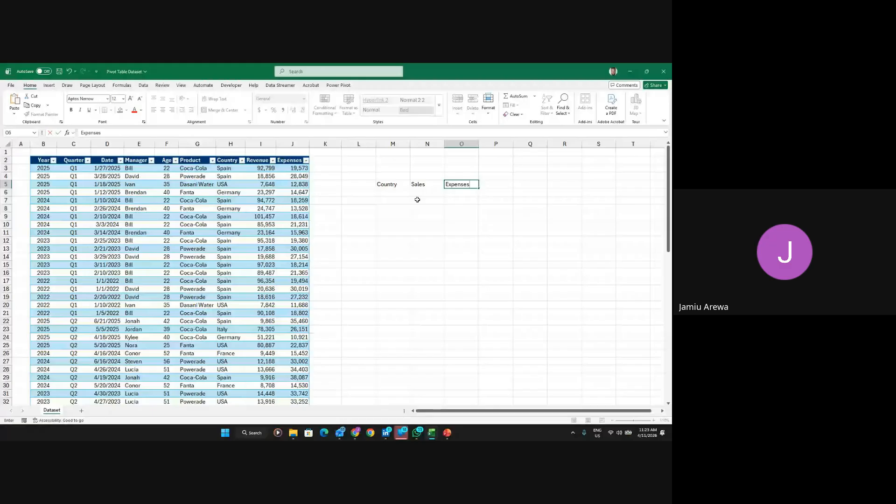
List France, Germany, Italy, Spain and USA under the Country header in cells M6 to M10
left_click(395, 193)
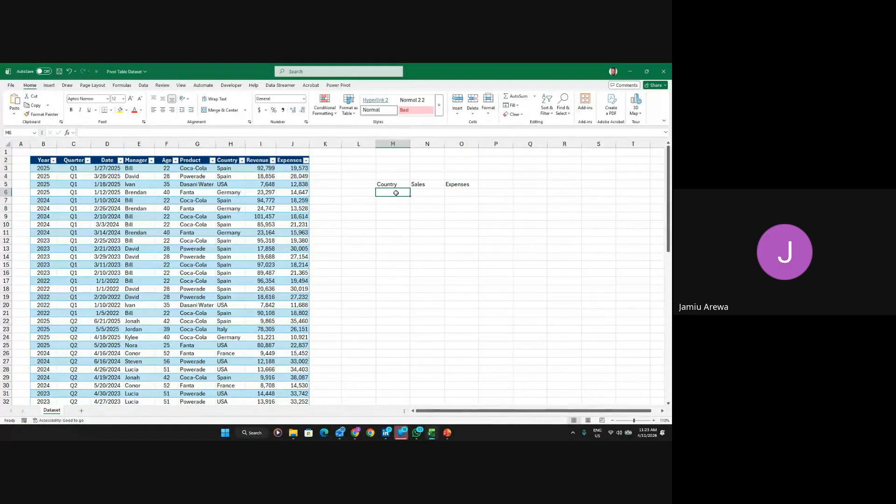
type("France")
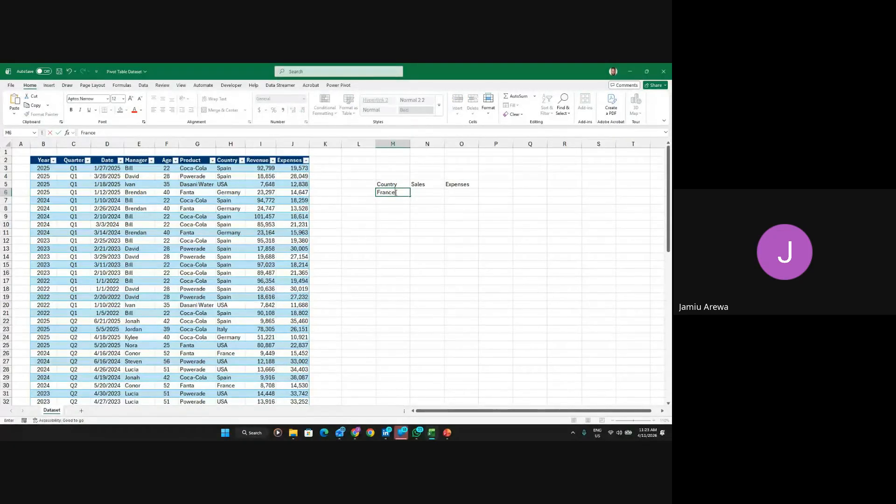
key("ctrl+Return")
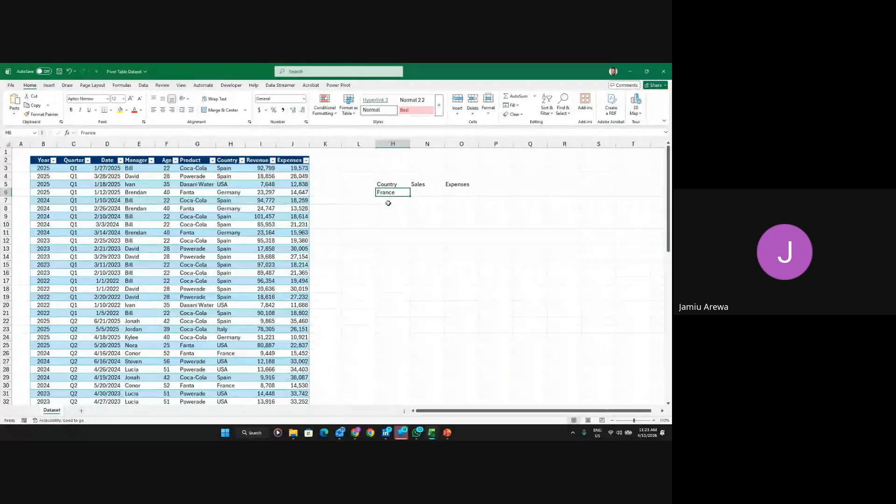
left_click(389, 202)
type("Germany")
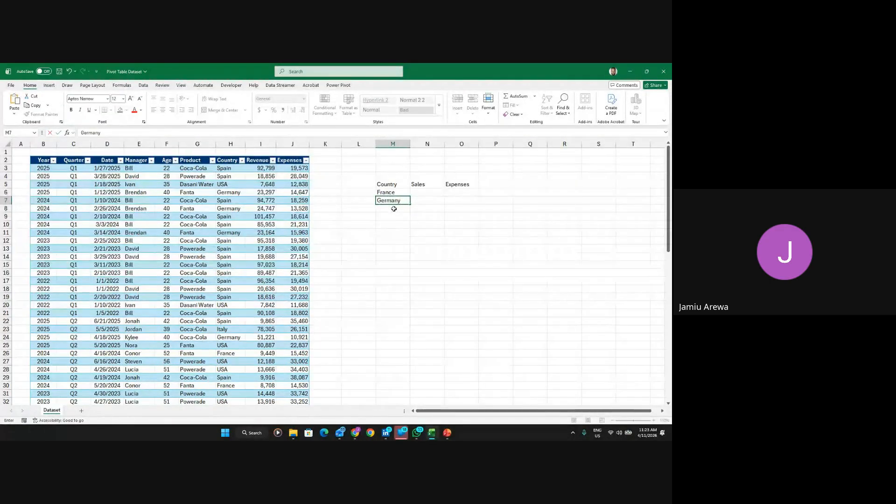
left_click(394, 208)
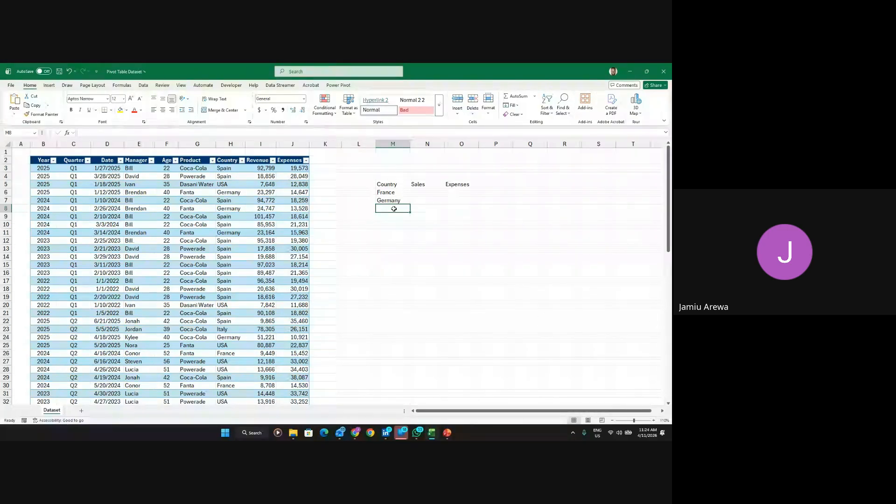
type("Ita")
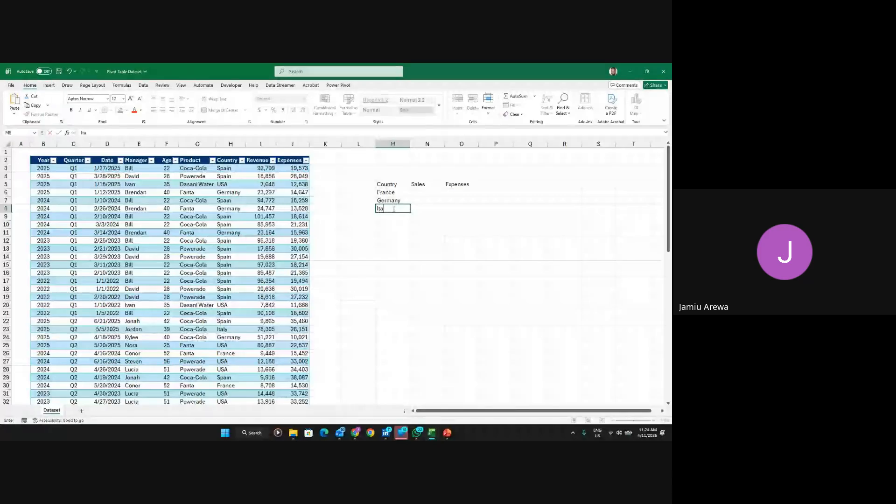
type("ly")
key("Return")
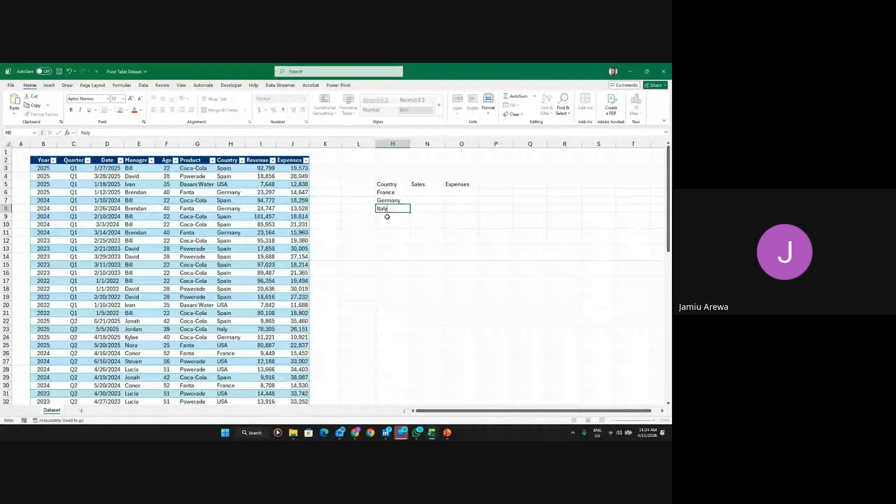
type("Spai")
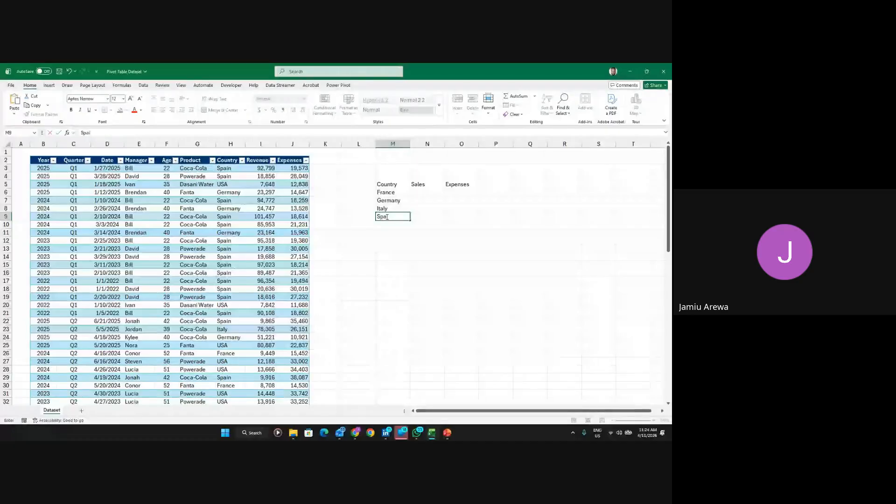
type("n")
key("Return")
type("U")
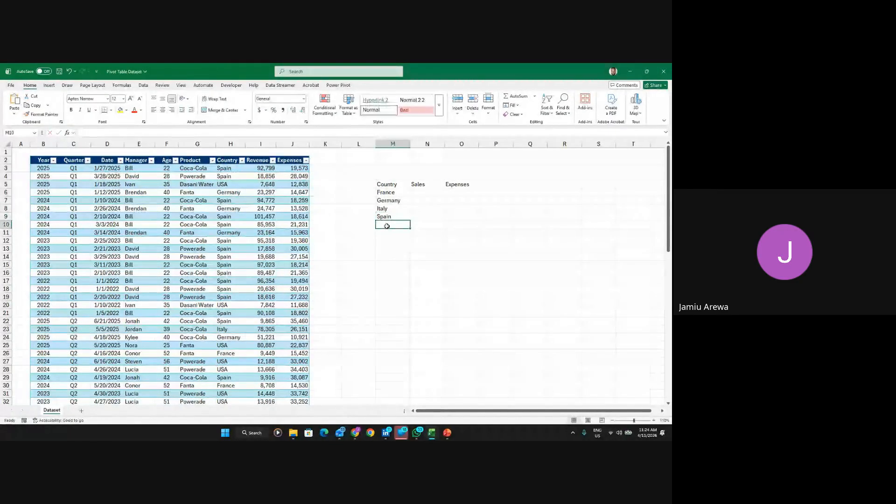
type("SA")
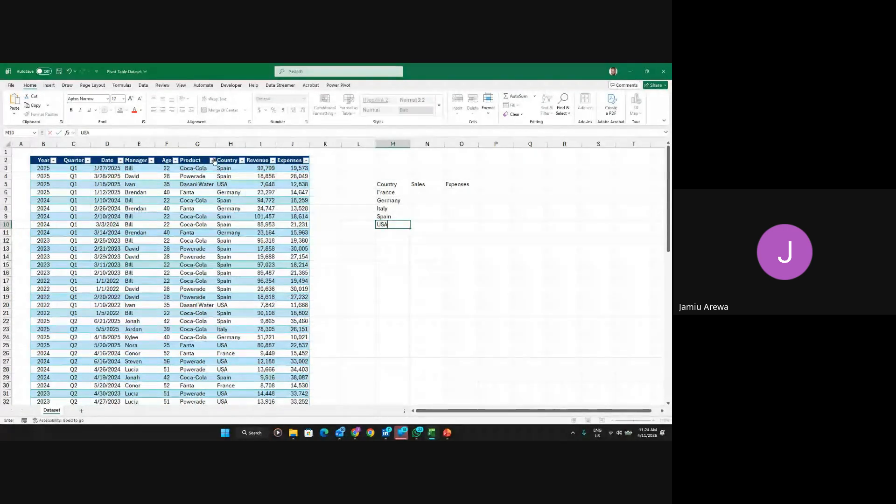
Check the listed countries against the dataset's Country filter and begin a SUMIF formula for France's sales in N6
left_click(243, 161)
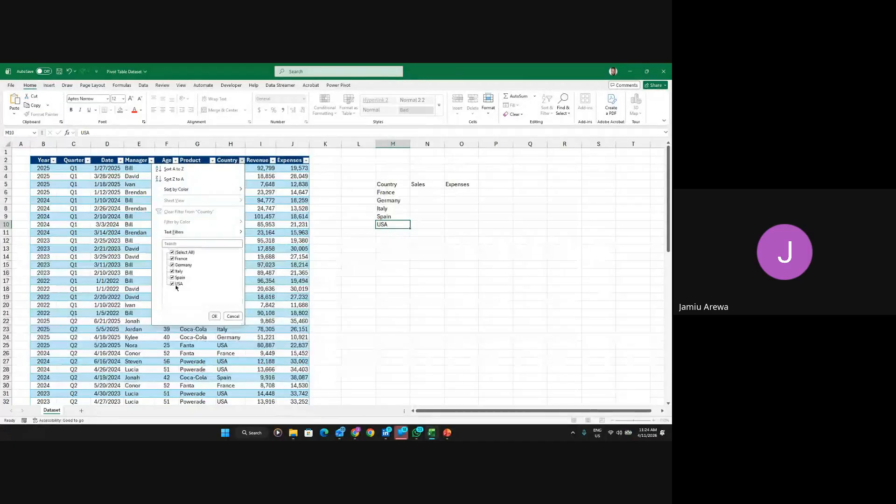
left_click(233, 316)
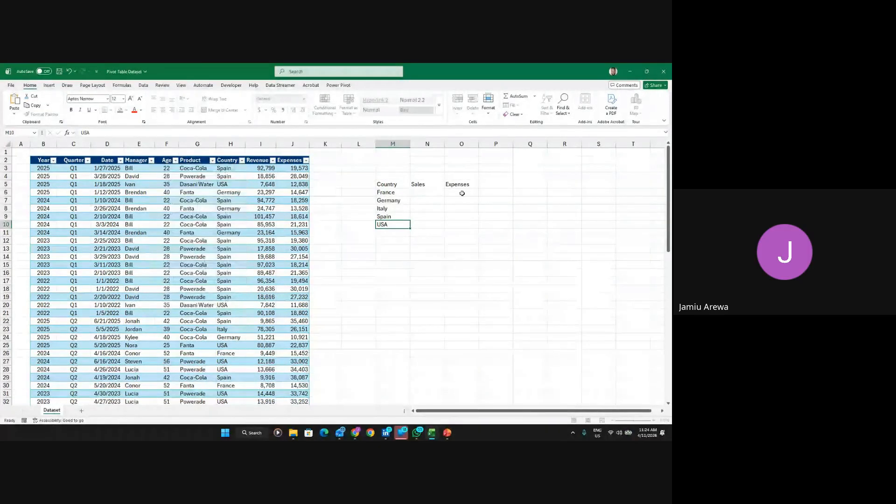
left_click(432, 191)
type("=")
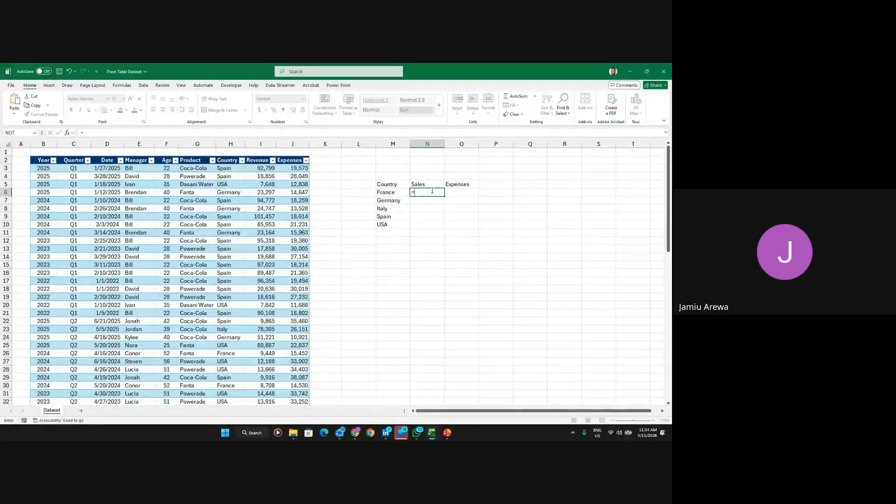
type("SUM")
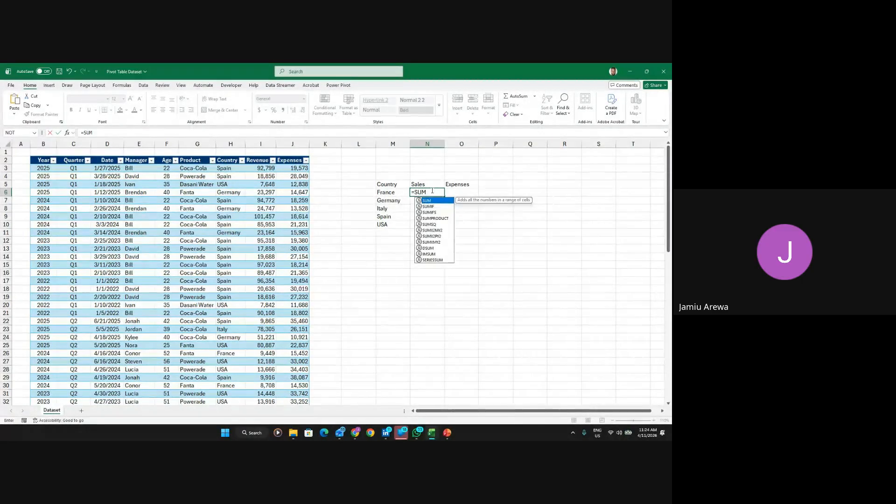
type("IF")
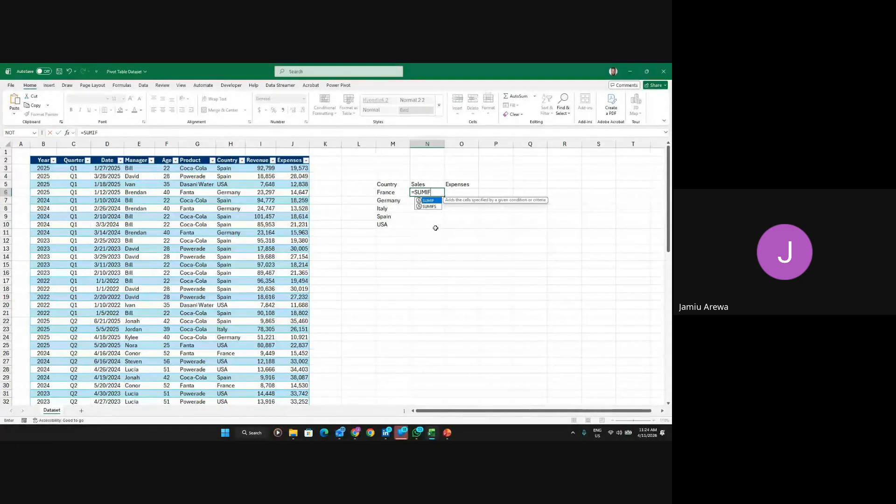
key("Return")
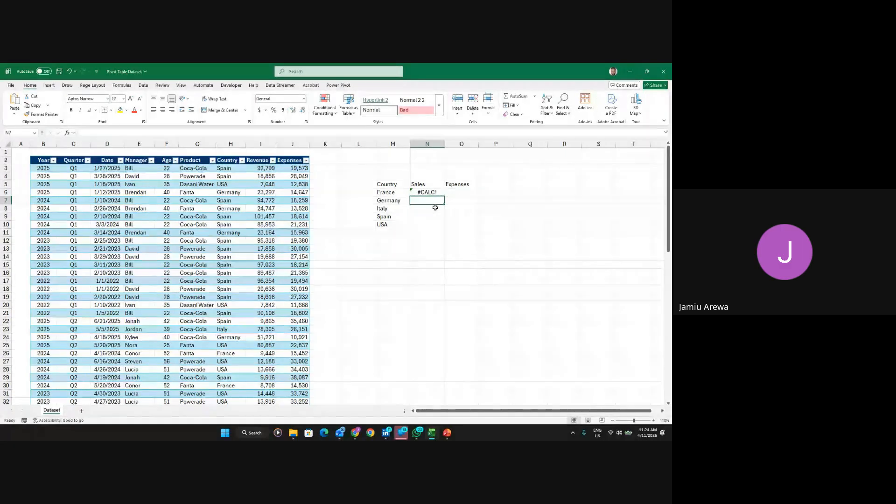
double_click(438, 192)
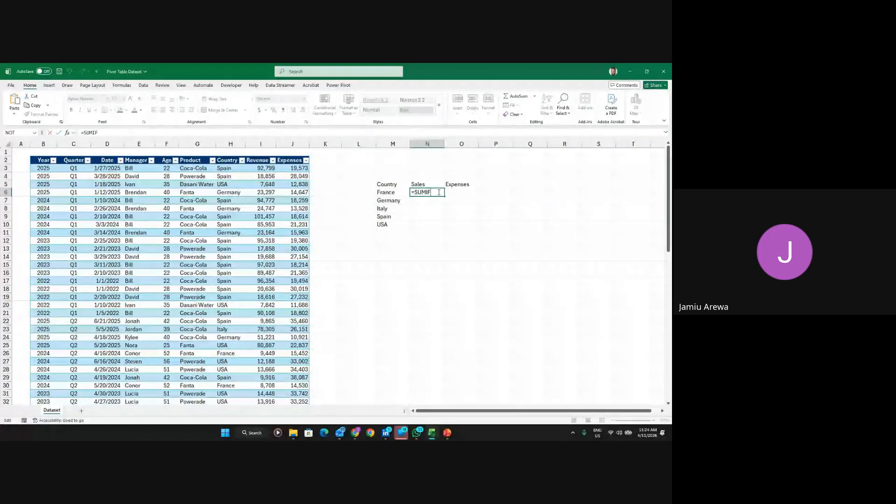
type("(")
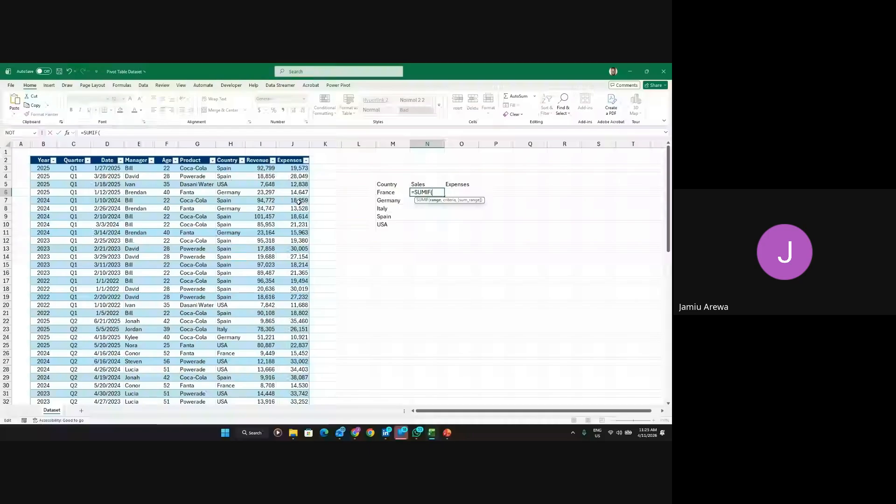
Use the dataset's whole Country column, Table1[Country], as the range of the SUMIF formula in N6
left_click(226, 169)
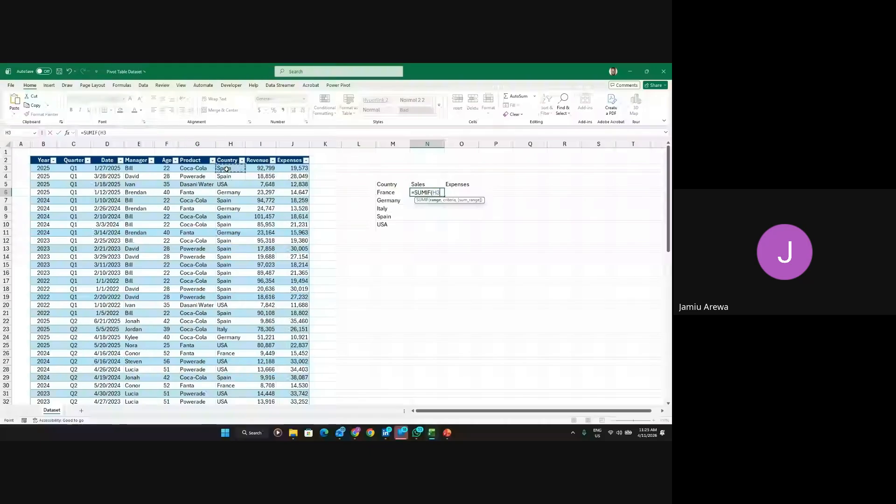
key("ctrl+shift+Down")
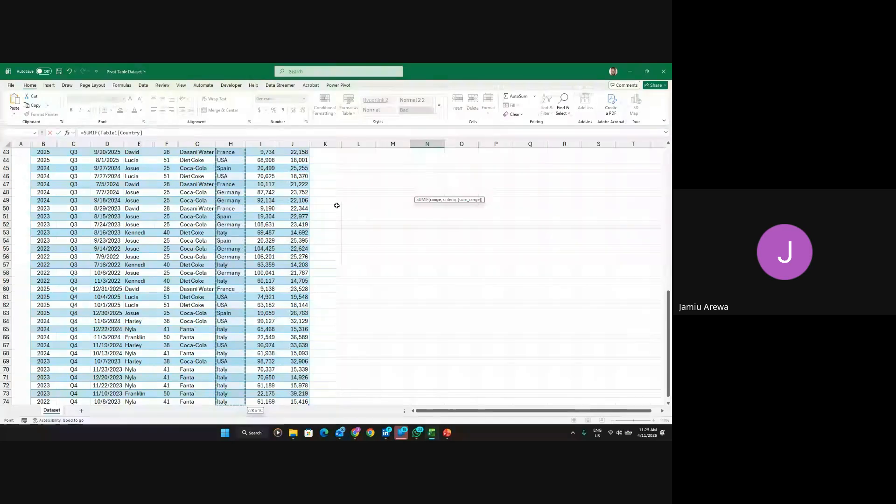
type(",")
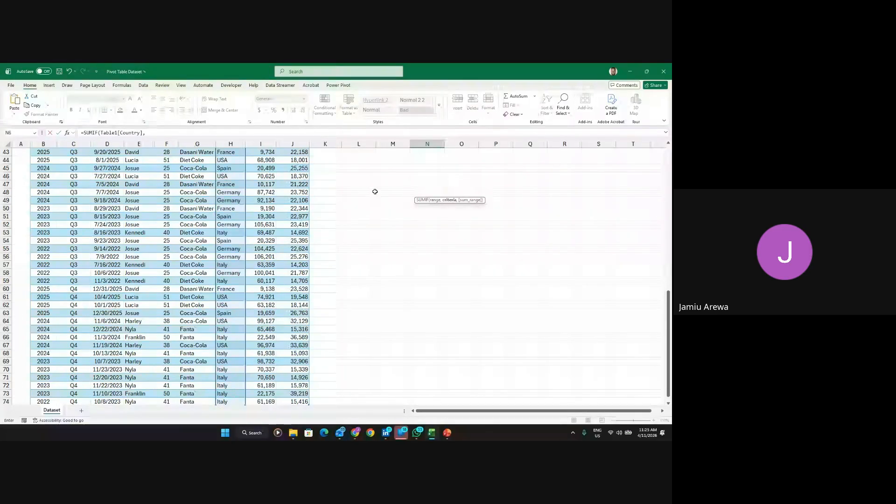
scroll(375, 192, "up", 15)
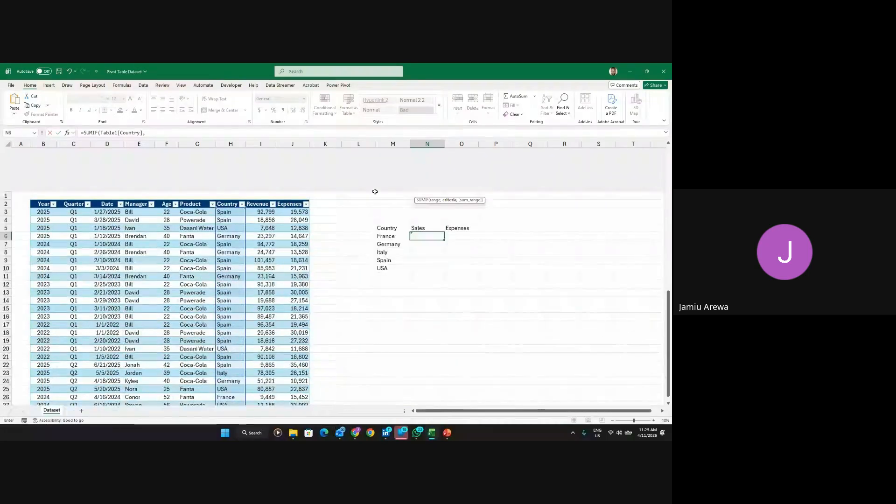
scroll(374, 192, "down", 2)
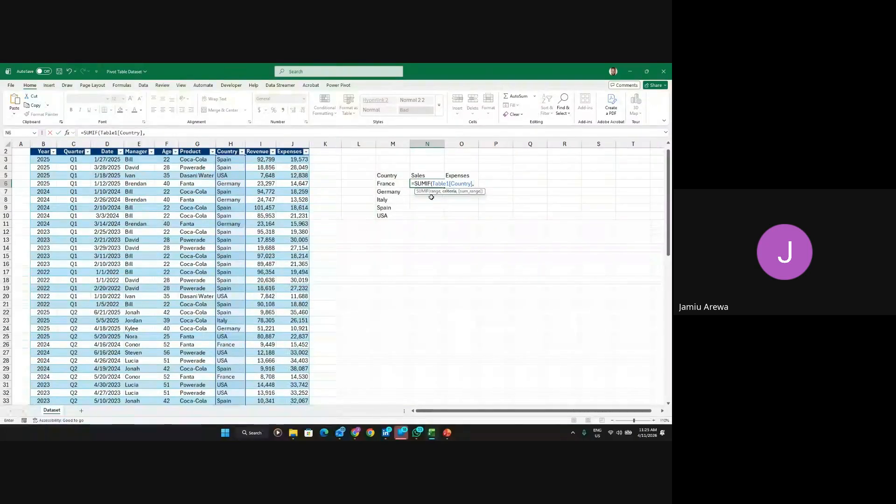
Complete the SUMIF in N6 with the criterion "France" and the whole Revenue column, Table1[Revenue], as the sum range
left_click(154, 133)
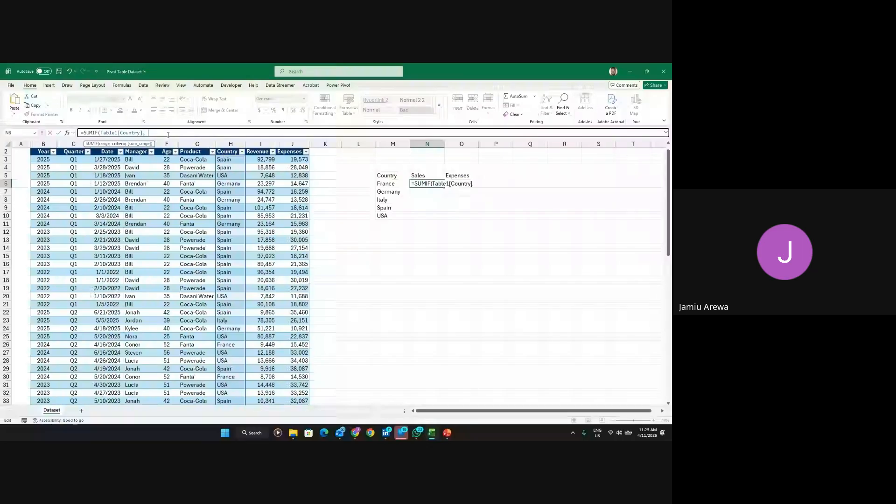
type("+")
key("BackSpace")
type("\"France\",")
left_click(262, 159)
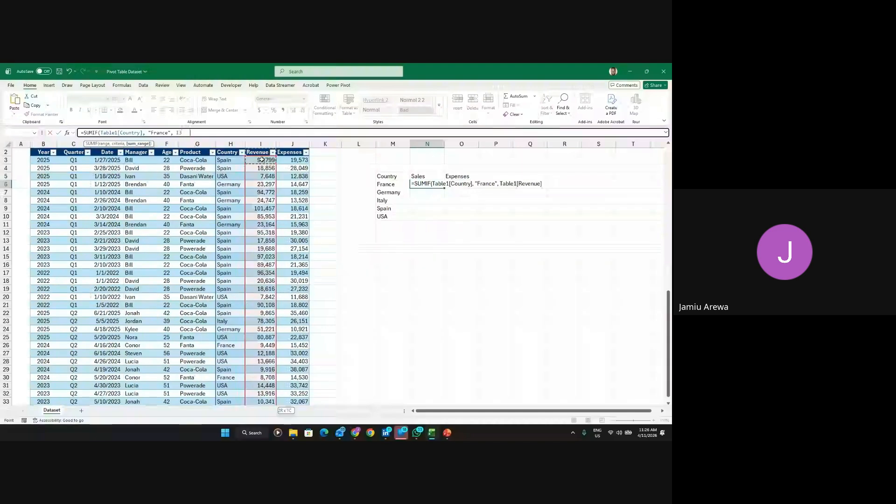
key("ctrl+shift+Down")
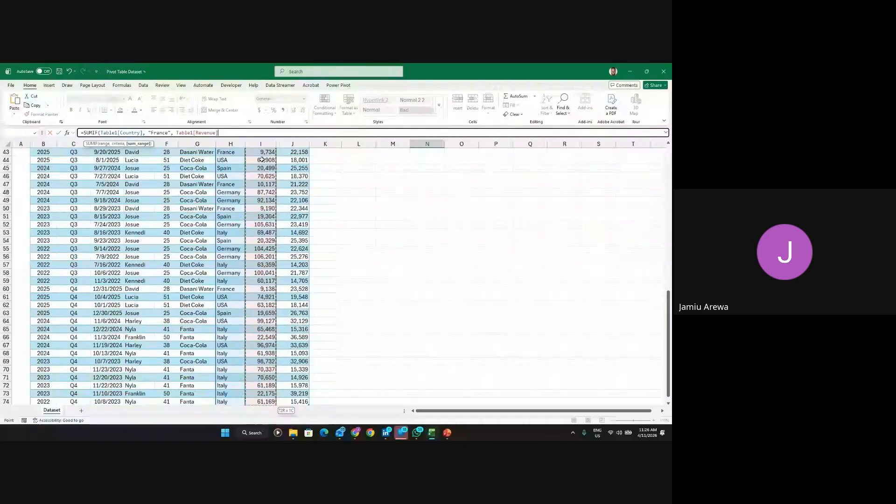
key("Return")
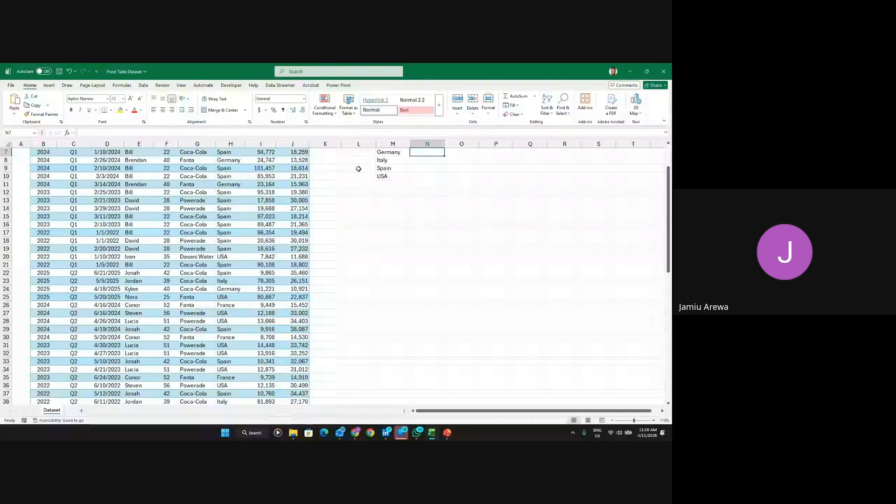
scroll(358, 169, "up", 2)
left_click(438, 193)
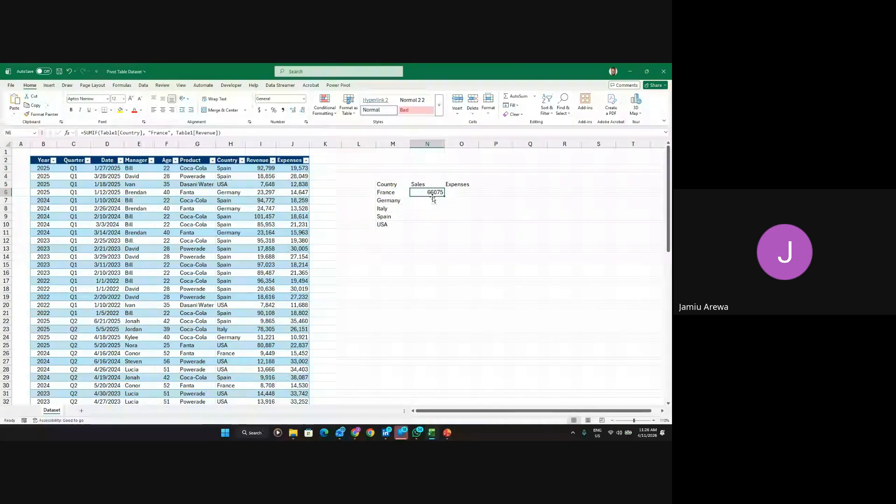
Copy the full text of the SUMIF formula in N6 and paste it into N7 beside Germany
left_click(429, 201)
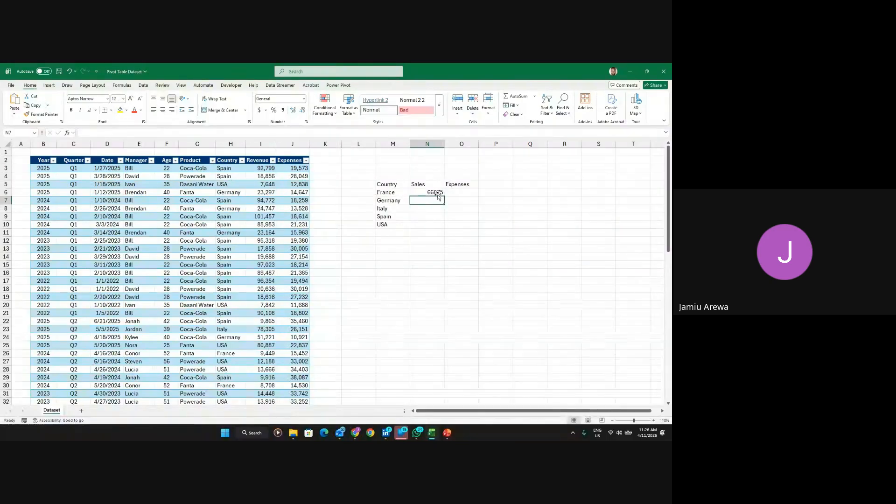
left_click(437, 192)
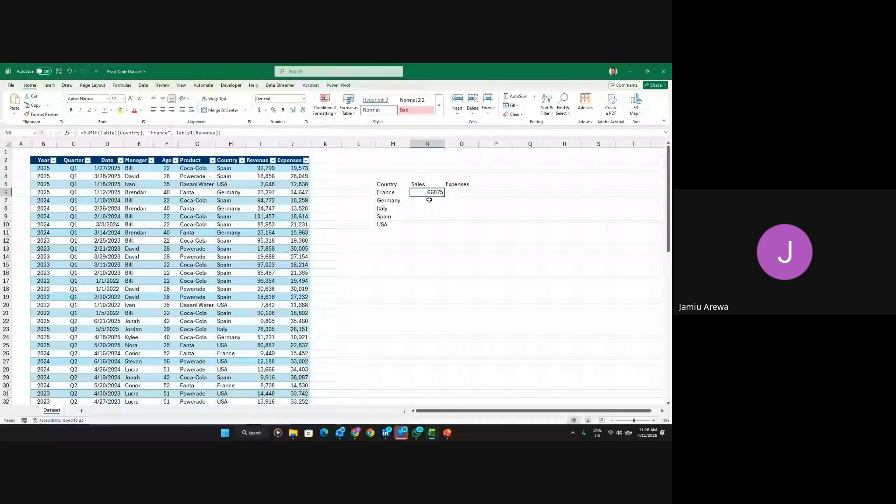
left_click(429, 200)
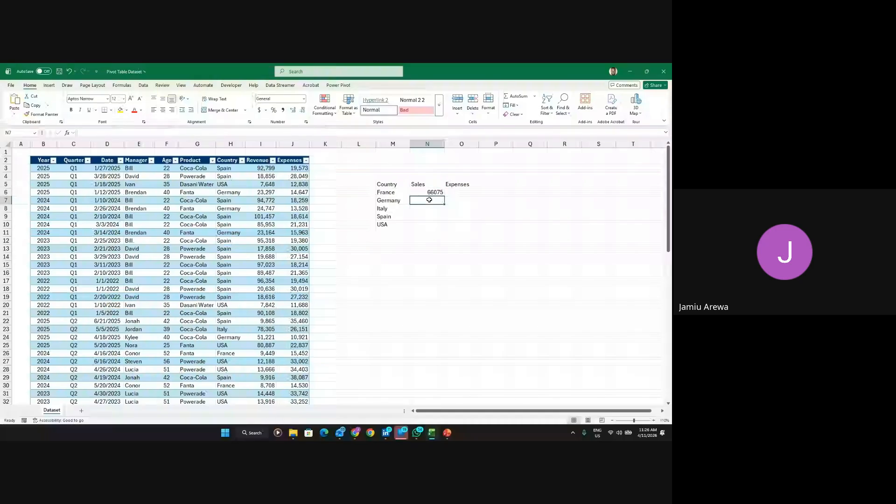
left_click(436, 192)
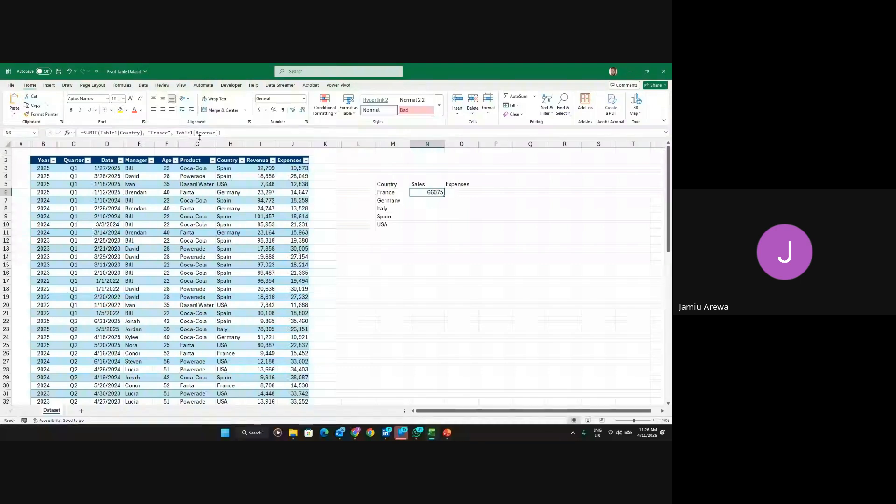
left_click(225, 133)
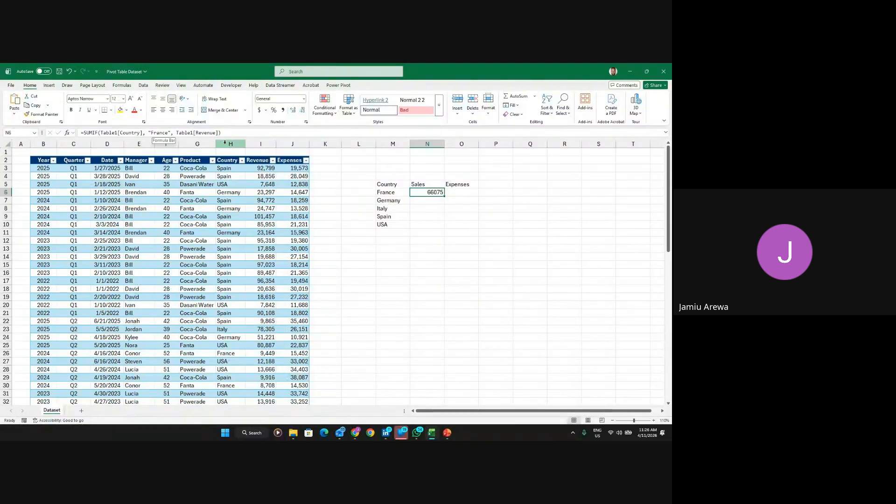
left_click_drag(221, 132, 73, 130)
key("ctrl+c")
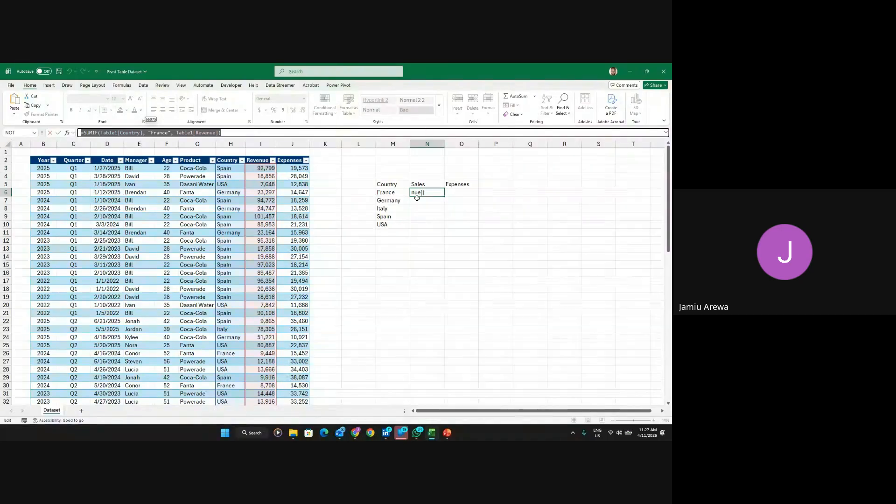
key("Return")
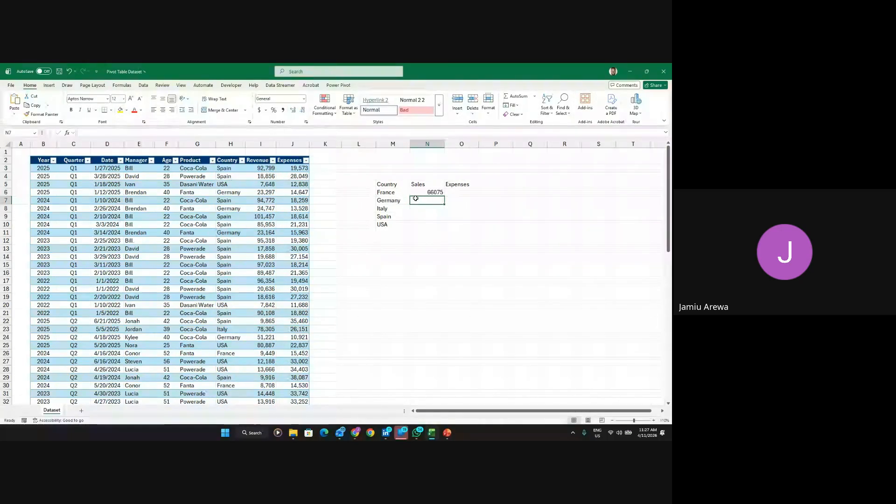
key("ctrl+v")
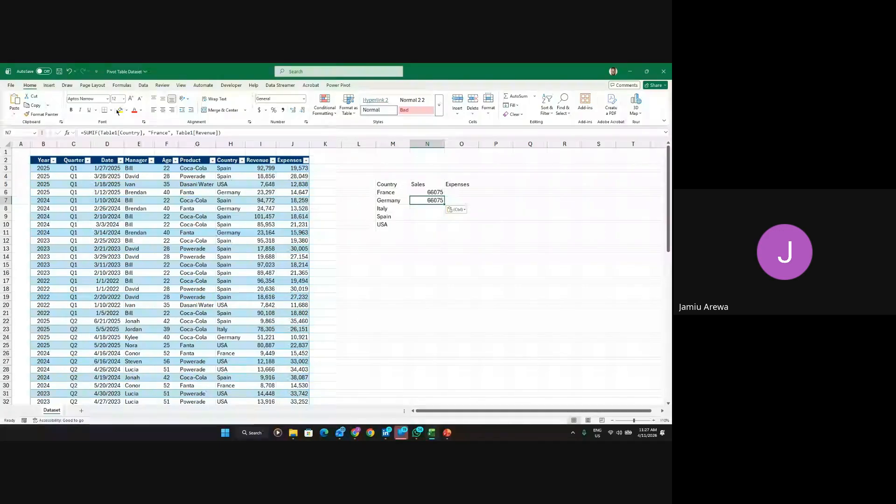
Change the criterion of the SUMIF formula in N7 to "Germany"
left_click(169, 133)
key("BackSpace")
key("BackSpace")
key("BackSpace")
key("BackSpace")
key("BackSpace")
key("BackSpace")
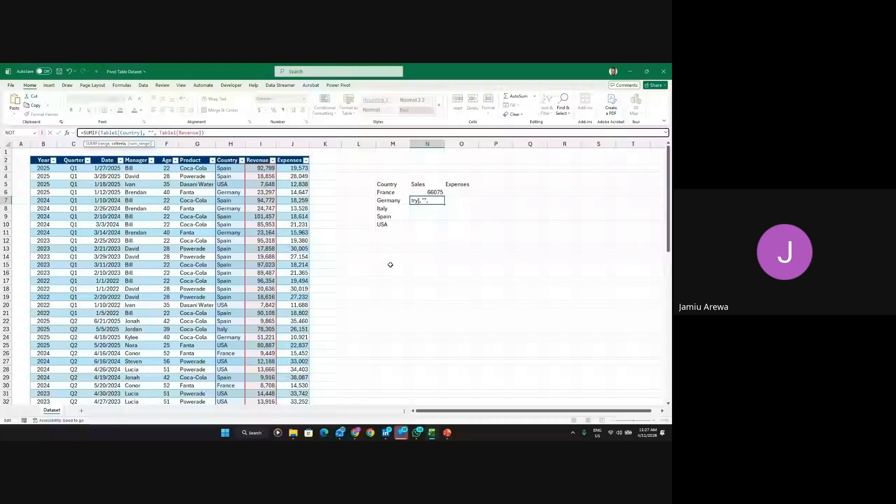
type("Germany")
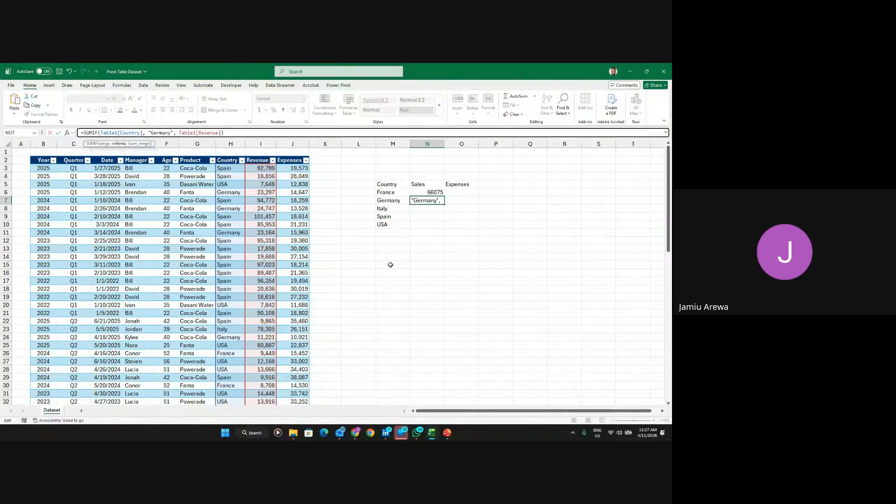
key("Return")
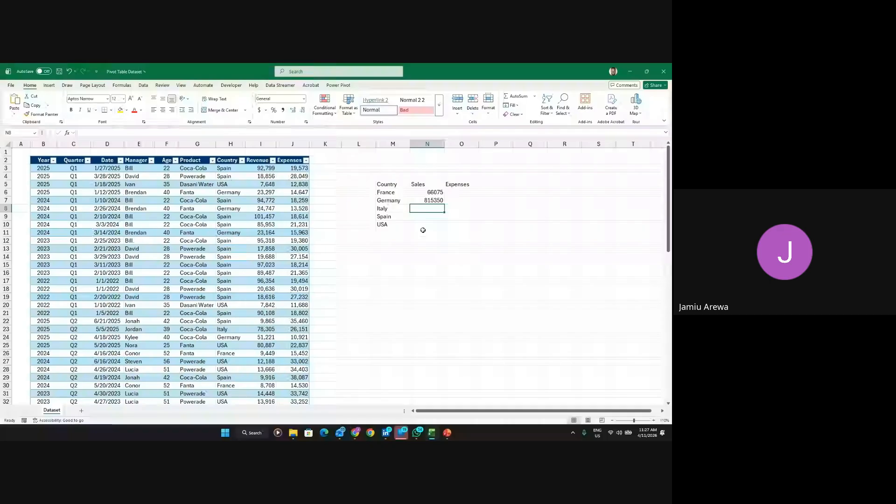
Paste the copied SUMIF formula into N8 and change its criterion to "Italy"
key("ctrl+v")
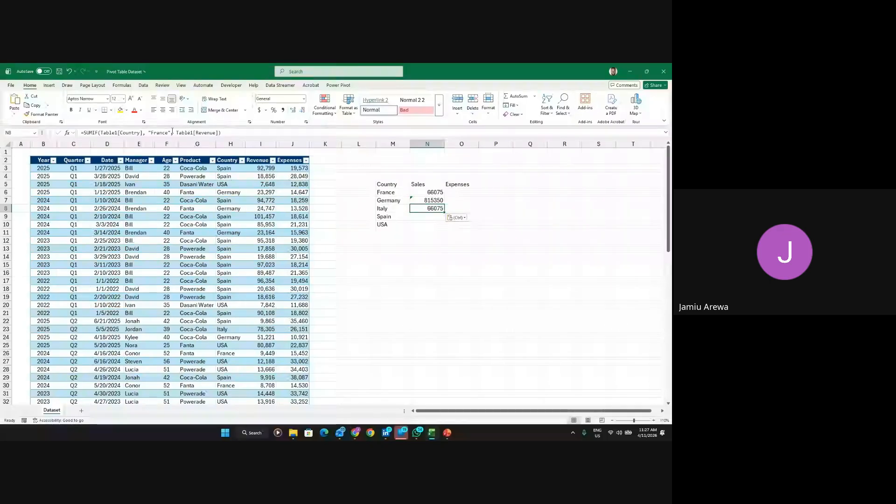
left_click(168, 133)
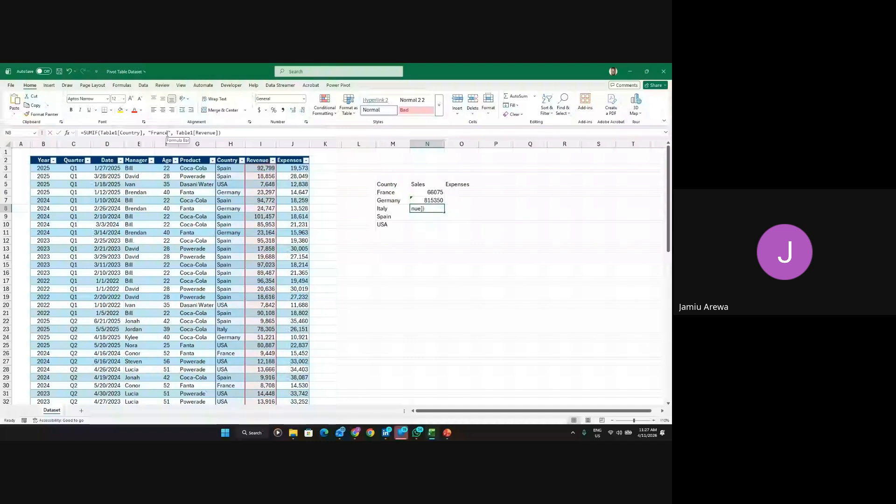
left_click_drag(168, 133, 153, 134)
key("BackSpace")
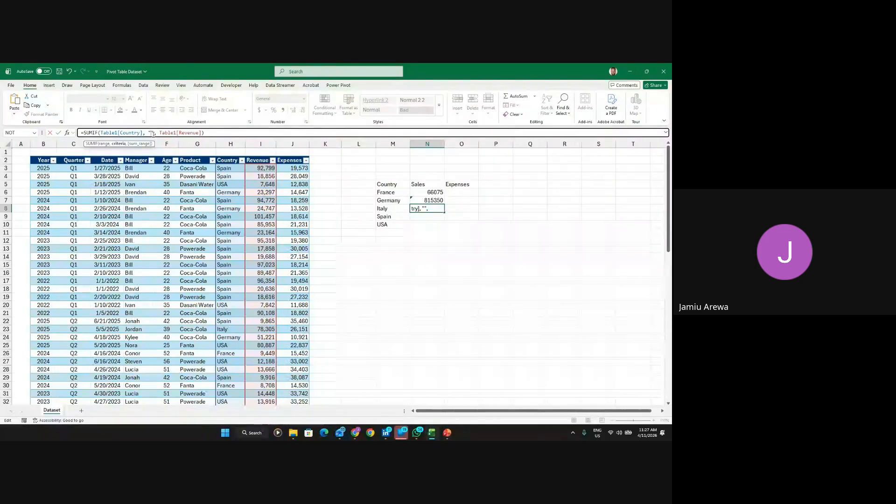
type("Ital")
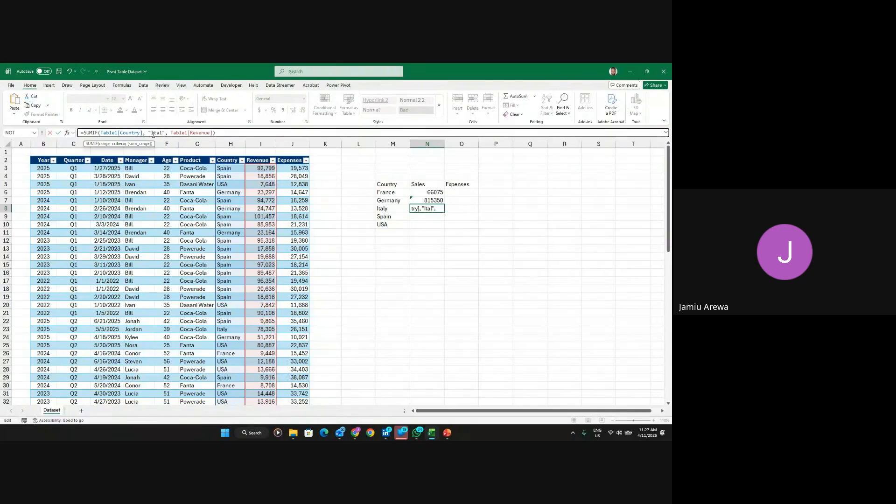
type("y")
key("Return")
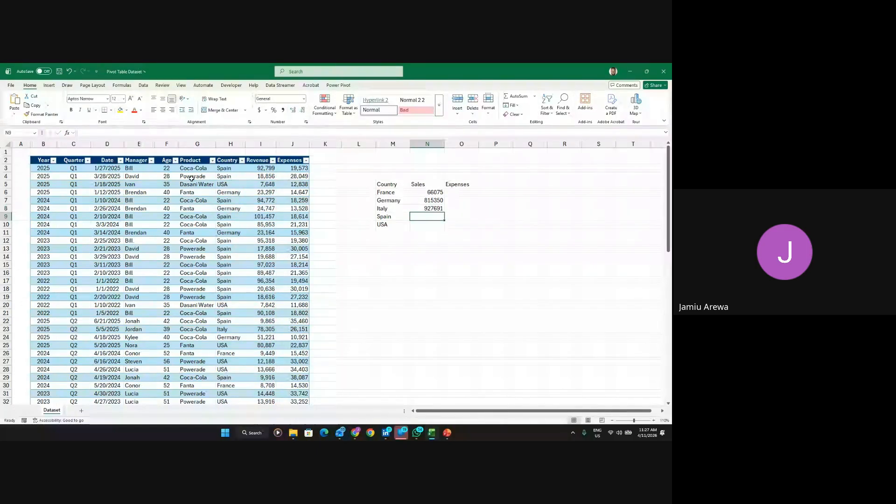
Paste the copied SUMIF formula into N9 beside Spain and change its criterion to "Spain"
key("ctrl+v")
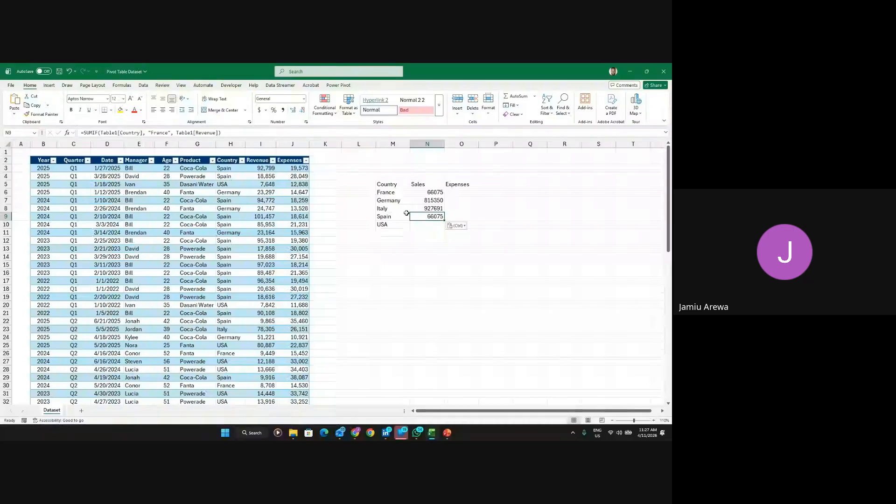
left_click(168, 133)
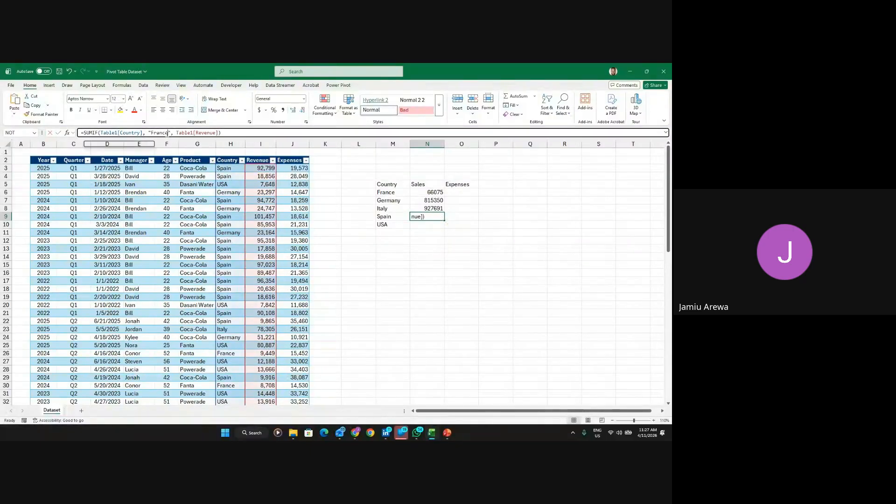
key("BackSpace")
key("BackSpace")
key("BackSpace")
key("BackSpace")
key("BackSpace")
key("BackSpace")
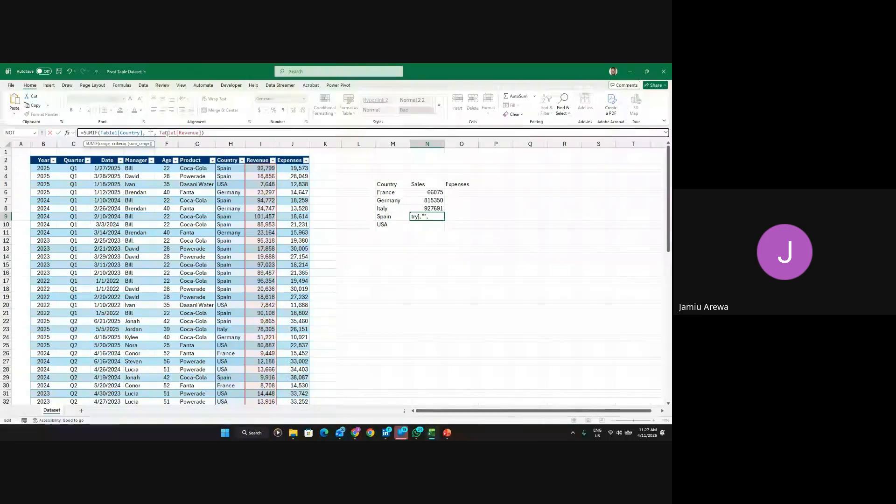
type("Spain")
key("Return")
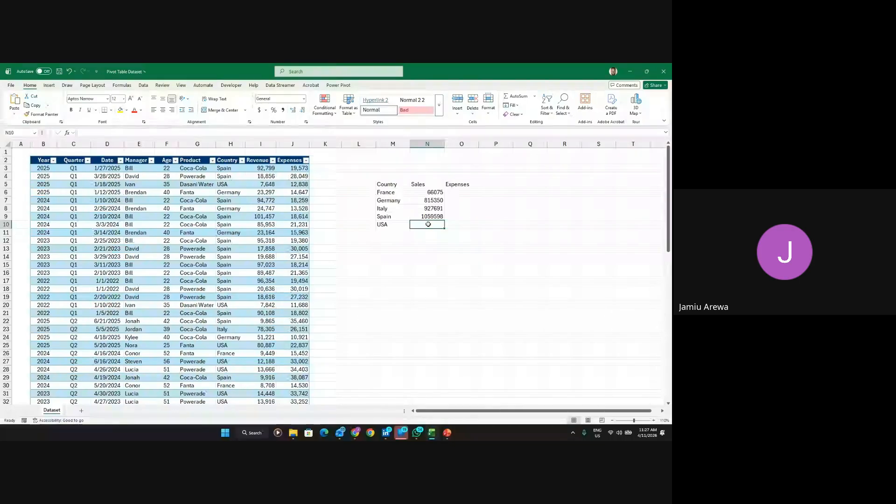
Paste the copied SUMIF formula into N10 beside USA and change its criterion to "USA"
key("ctrl+v")
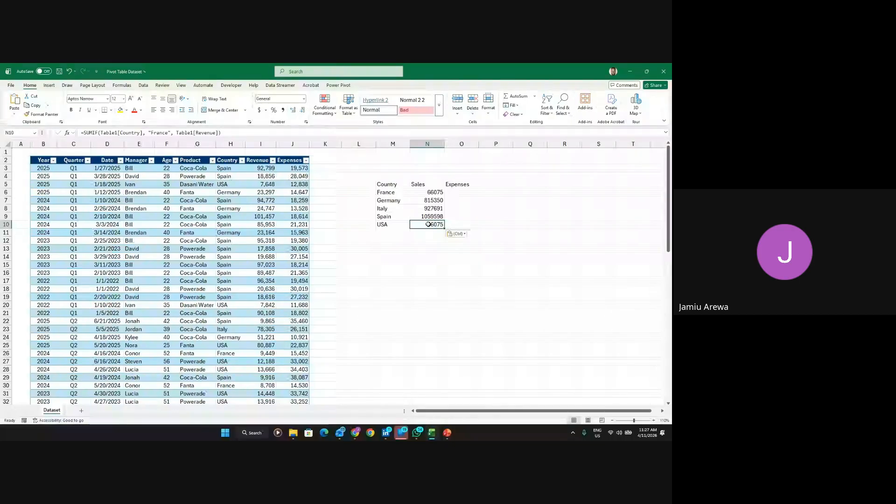
left_click(167, 133)
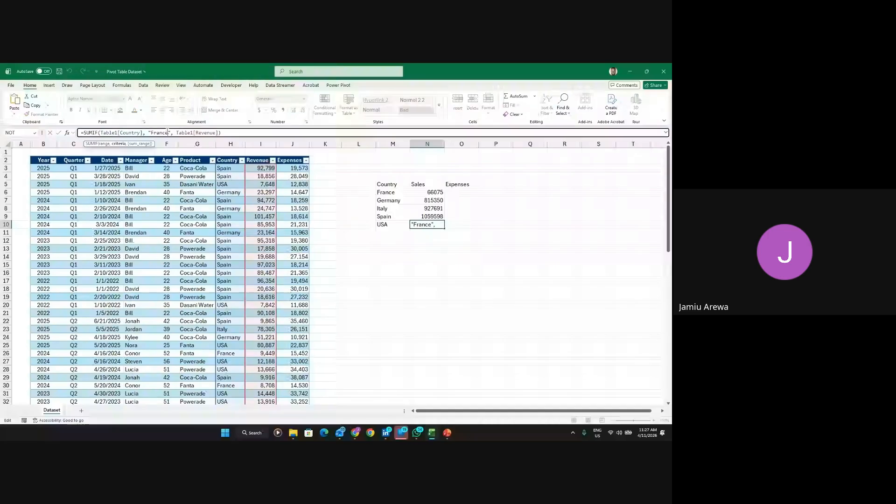
key("BackSpace")
key("BackSpace")
key("BackSpace")
key("BackSpace")
key("BackSpace")
key("BackSpace")
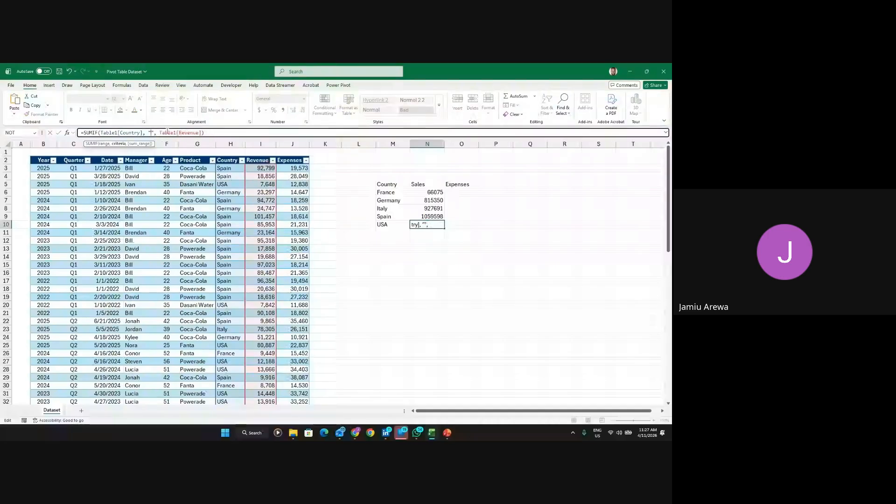
type("USA")
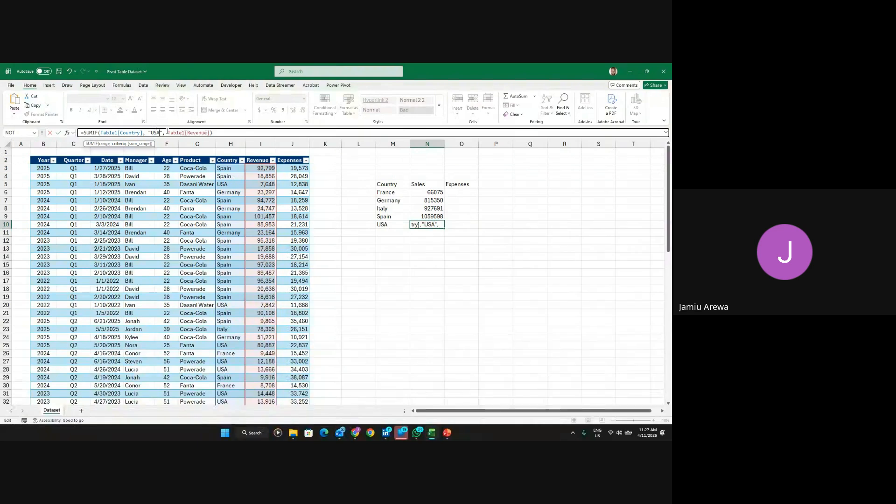
key("Return")
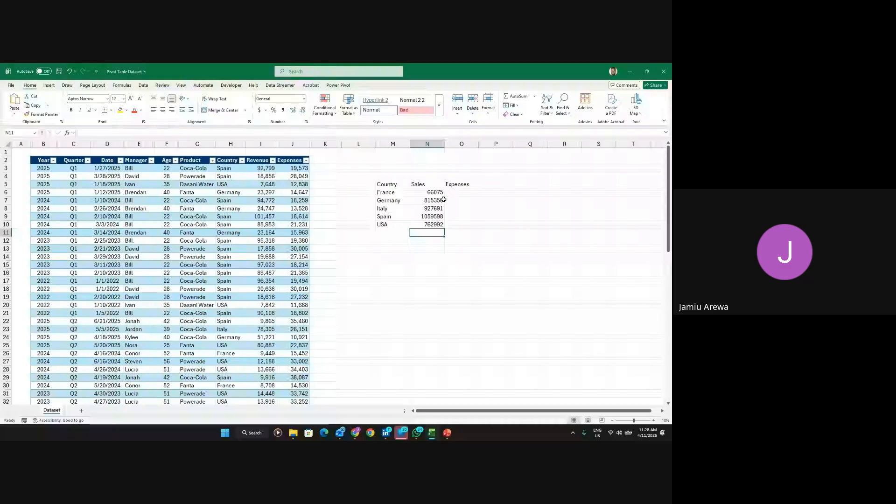
Format the country sales totals in N6:N10 with thousands separators and no decimal places
left_click_drag(435, 192, 427, 224)
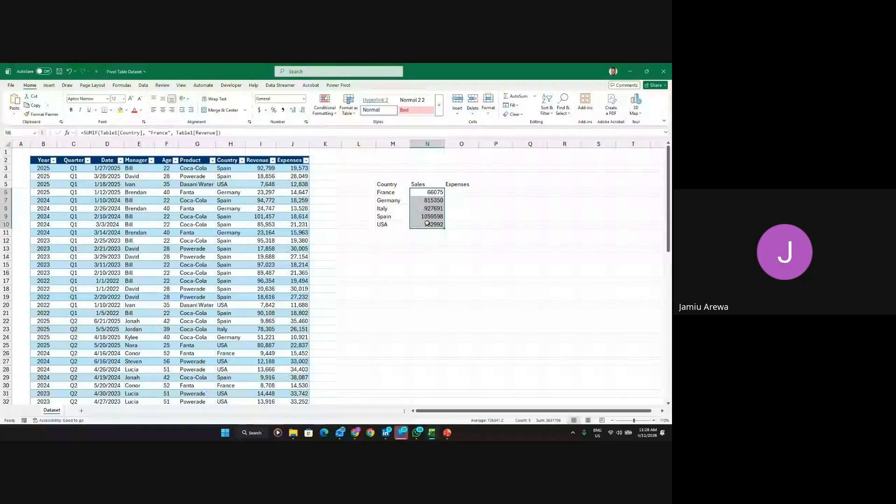
left_click(284, 111)
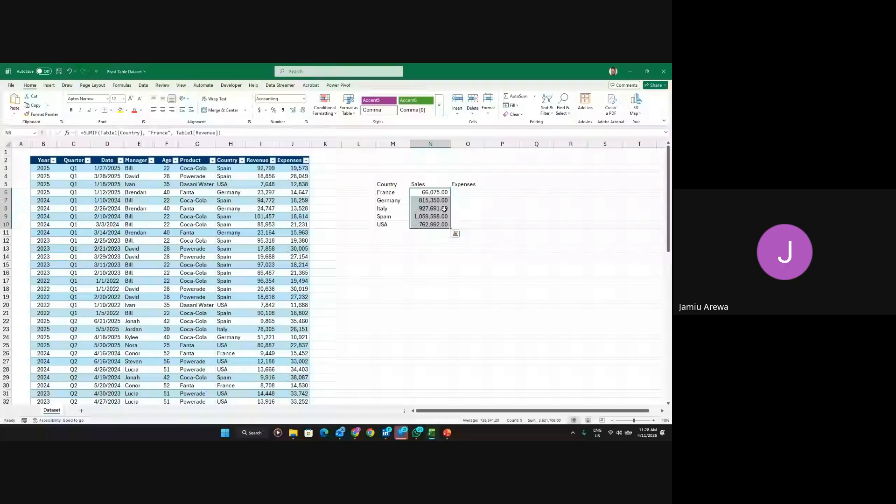
left_click(302, 110)
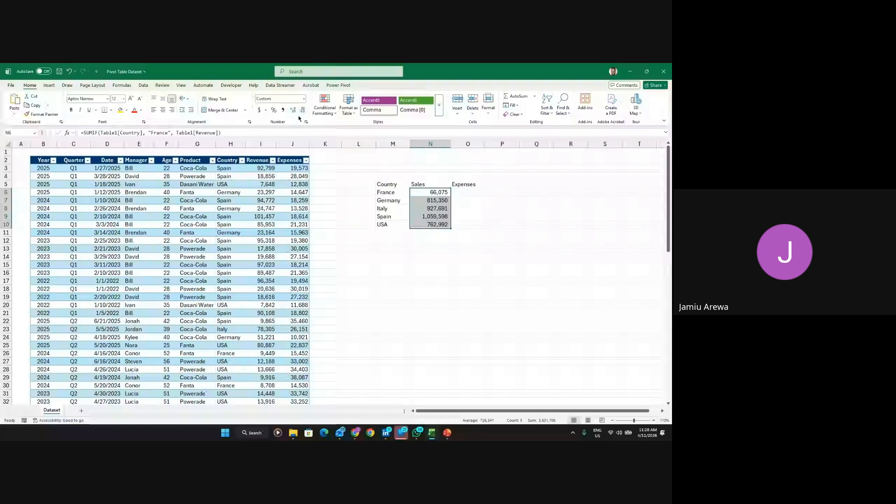
left_click(458, 194)
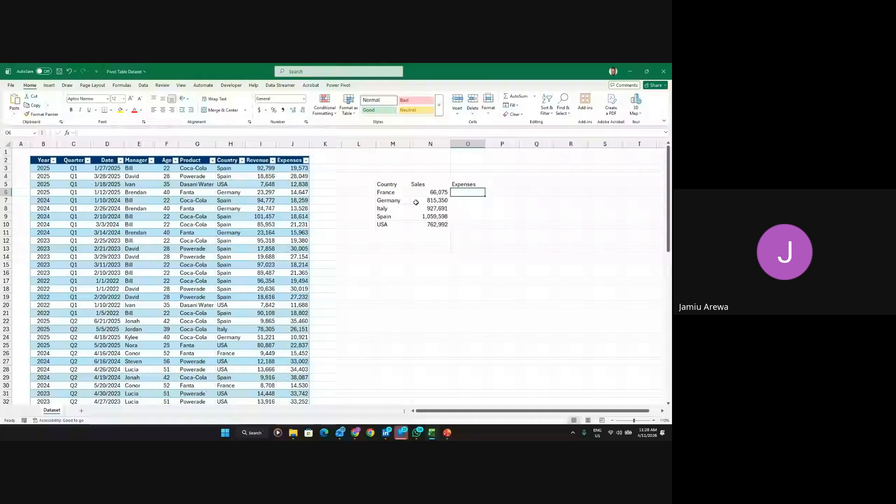
Move the manual summary M5:O10 up so that its header row sits in row 2, starting at M2
left_click_drag(384, 182, 466, 223)
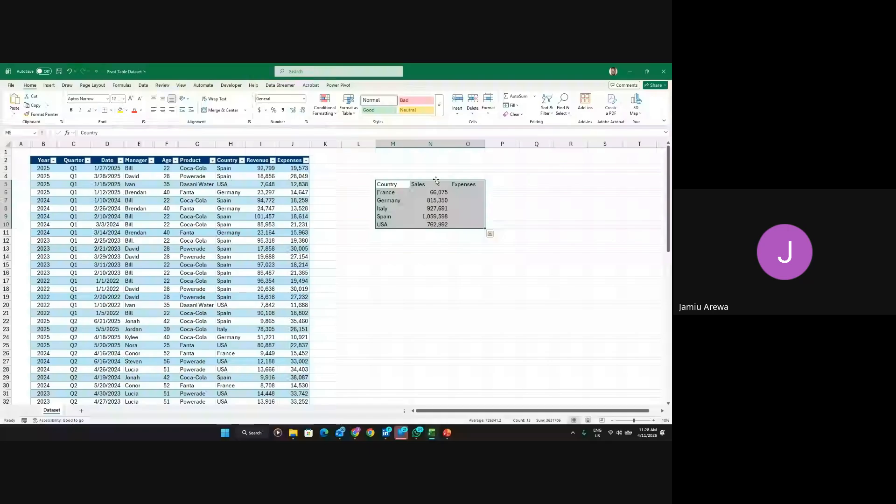
left_click_drag(435, 182, 435, 158)
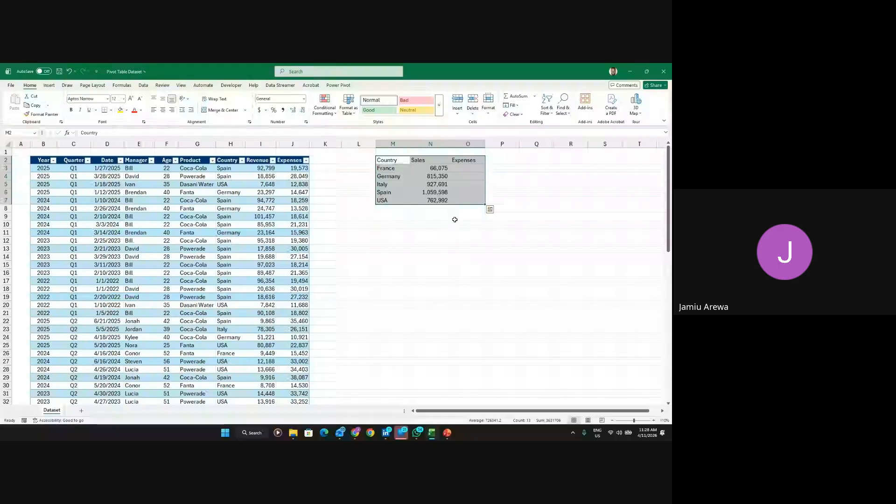
left_click(477, 191)
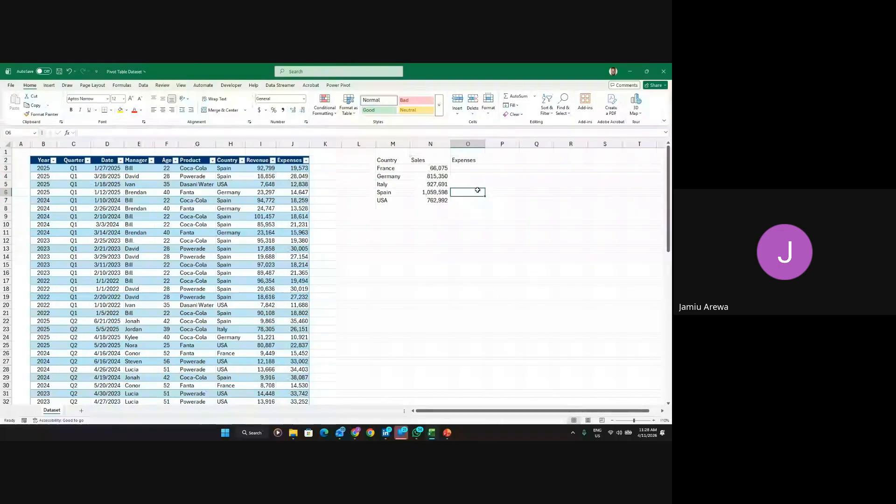
left_click(429, 228)
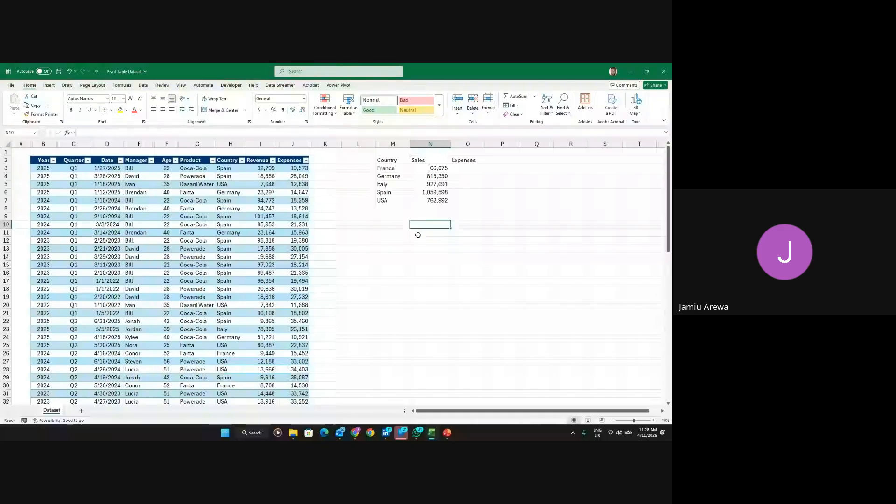
Insert a PivotTable based on the dataset table, placed on a new worksheet
left_click(187, 249)
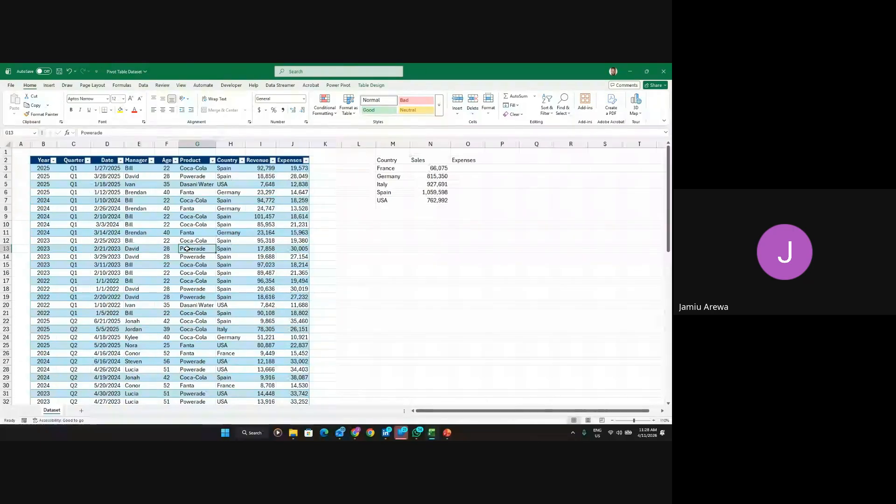
left_click(189, 240)
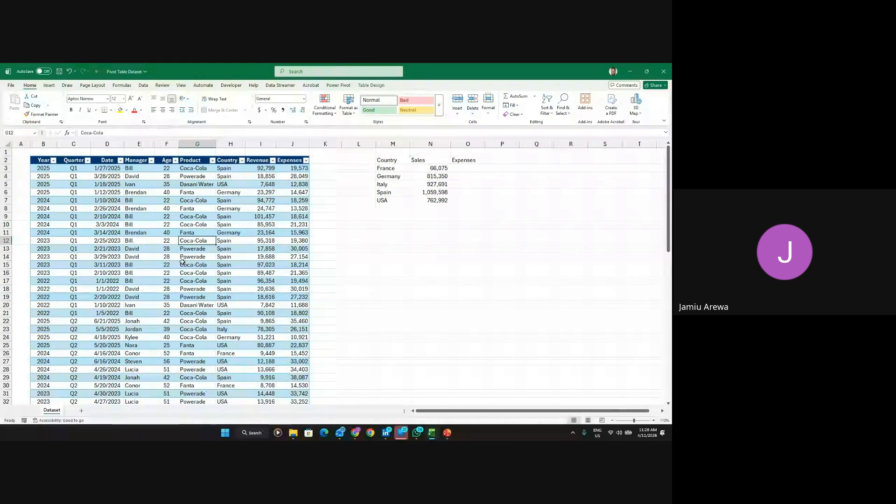
left_click(49, 86)
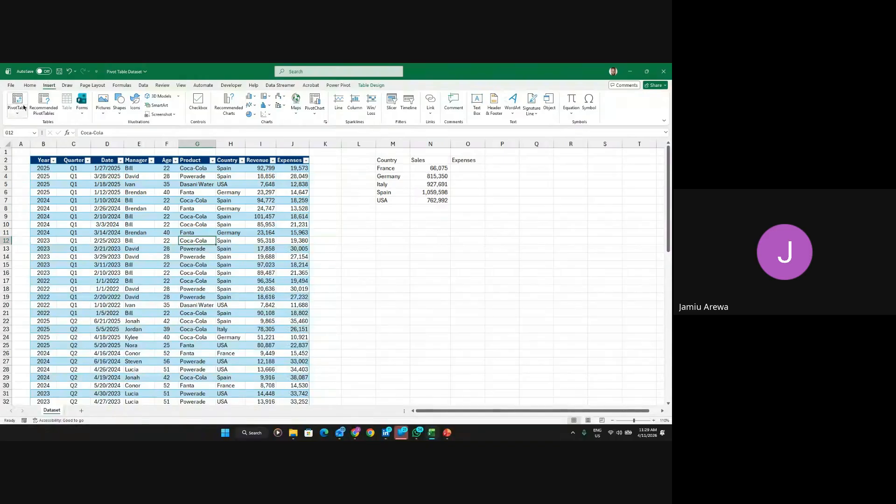
left_click(24, 101)
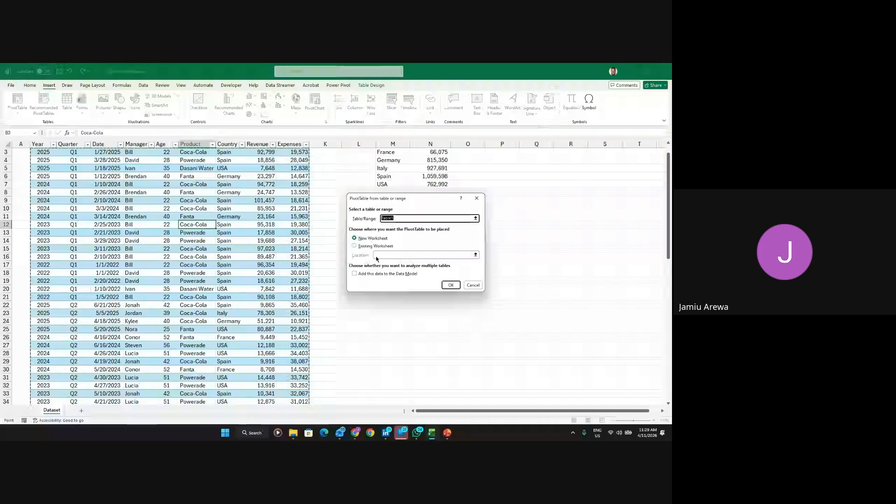
left_click(451, 286)
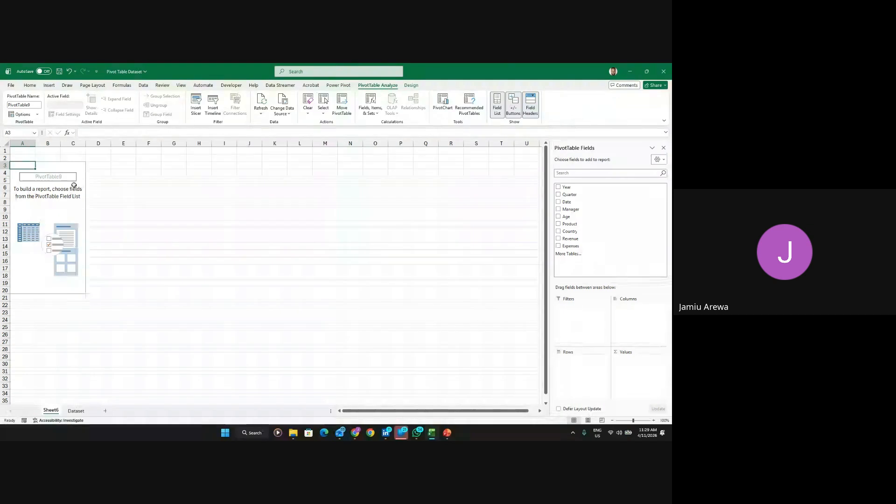
left_click(42, 166)
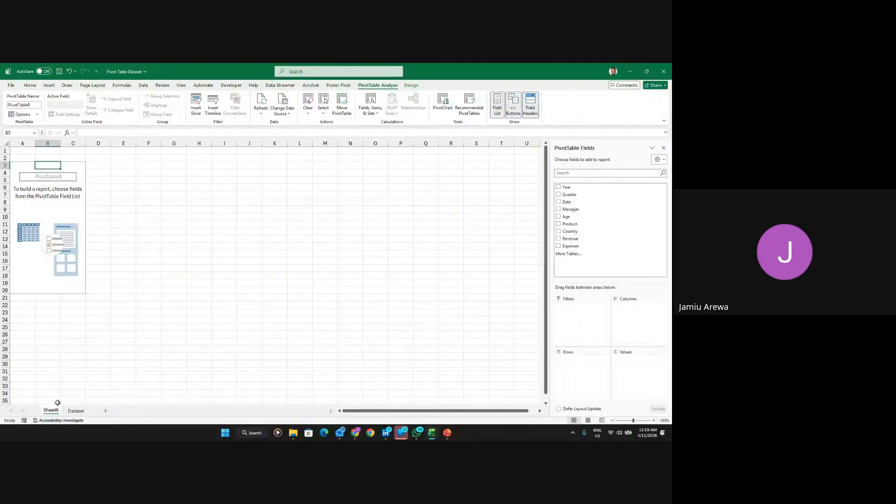
Build the PivotTable with Country as rows and the sums of Revenue and Expenses as values
left_click(76, 411)
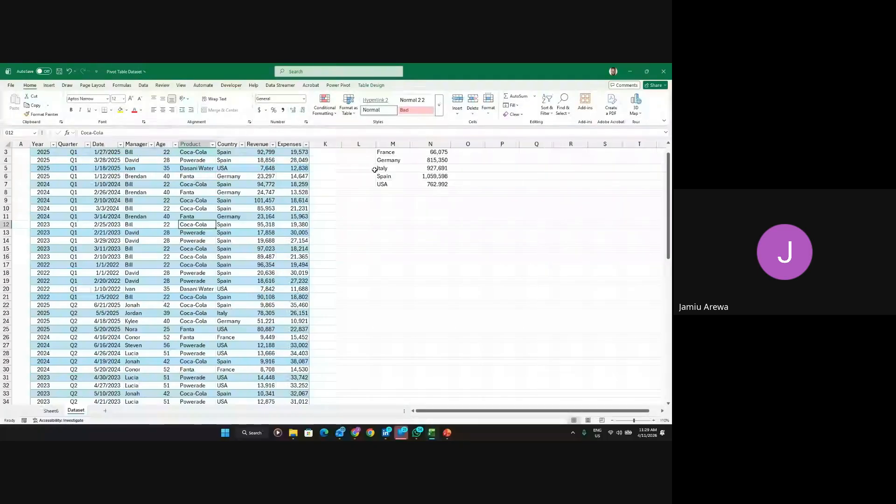
scroll(430, 185, "up", 1)
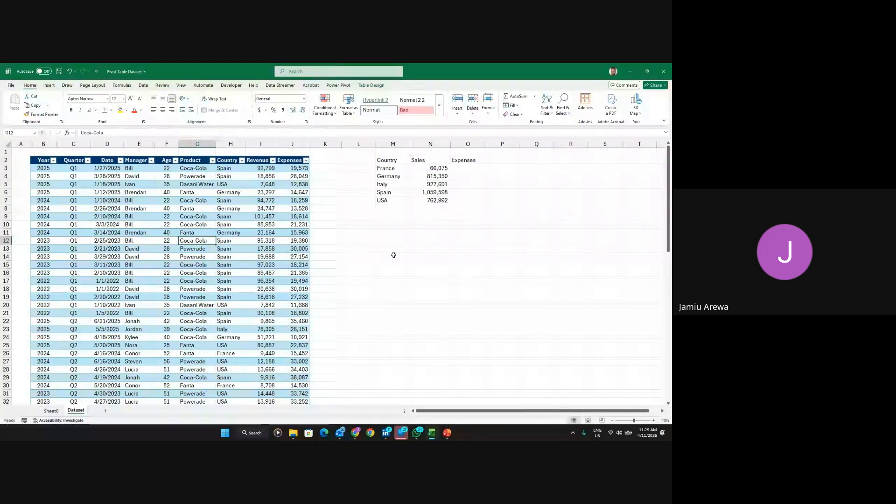
left_click(50, 411)
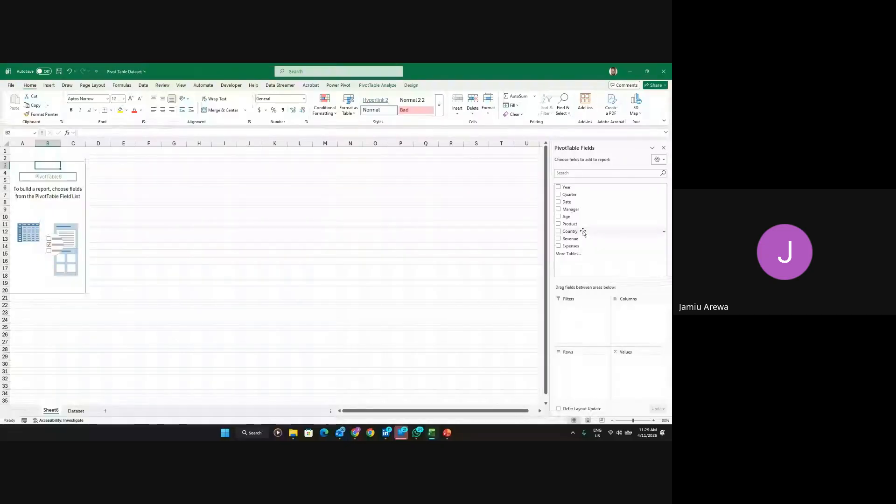
left_click_drag(583, 232, 576, 371)
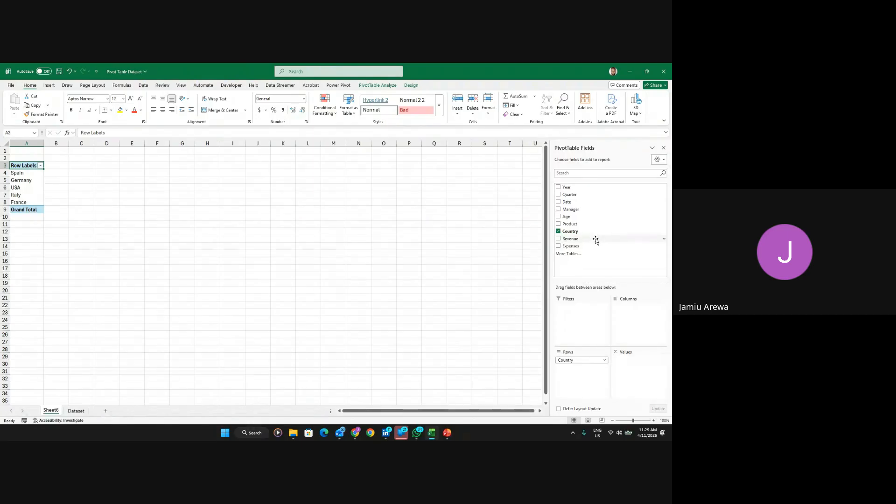
left_click_drag(596, 240, 615, 312)
left_click_drag(637, 356, 637, 360)
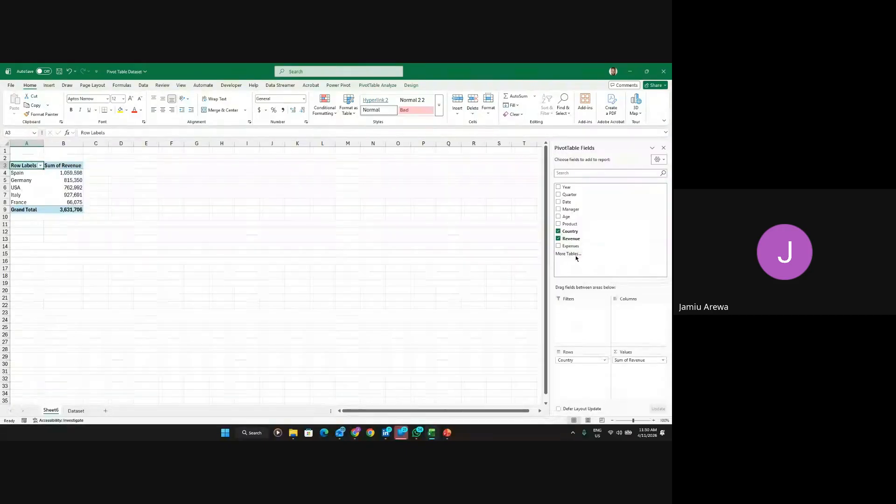
left_click_drag(579, 246, 635, 373)
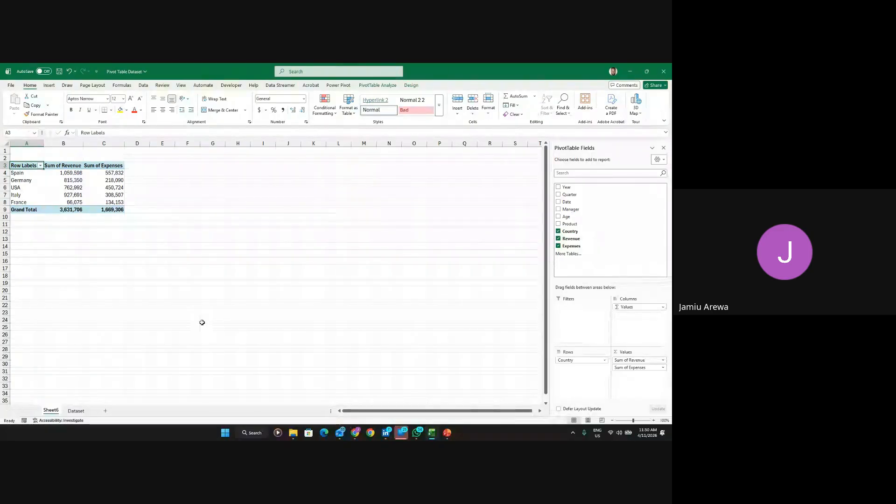
Move the manual summary M2:O7 from the Dataset sheet to E3 beside the PivotTable and autofit its Sales column
left_click(77, 412)
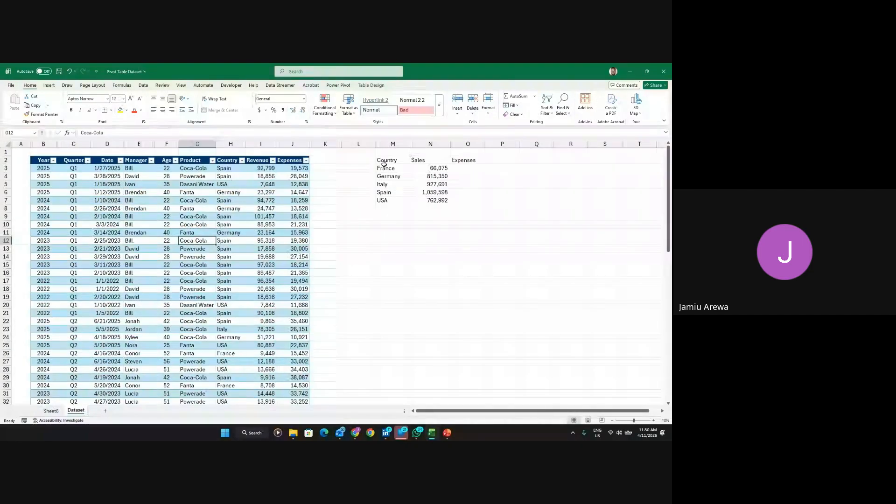
left_click_drag(386, 160, 452, 201)
key("ctrl+c")
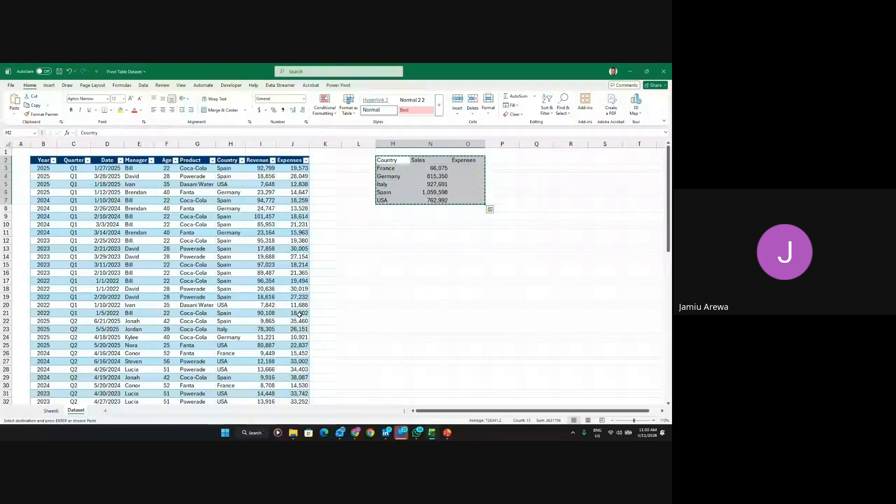
left_click(48, 411)
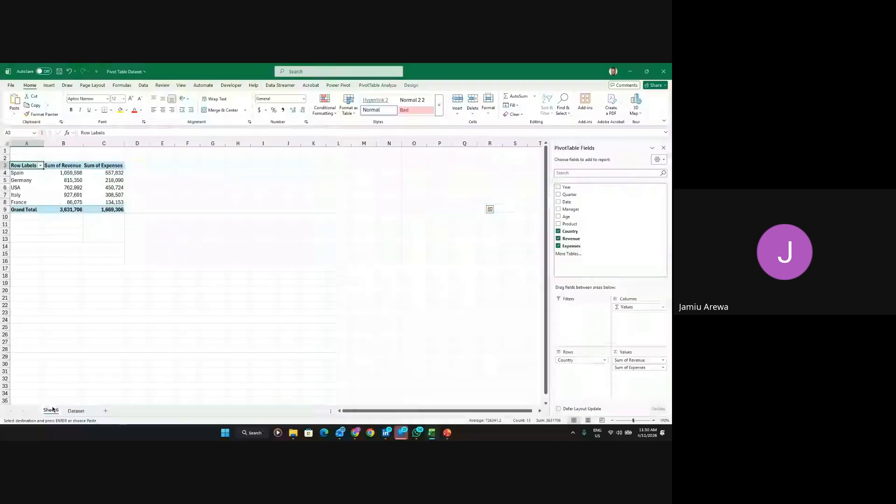
left_click(169, 167)
key("ctrl+v")
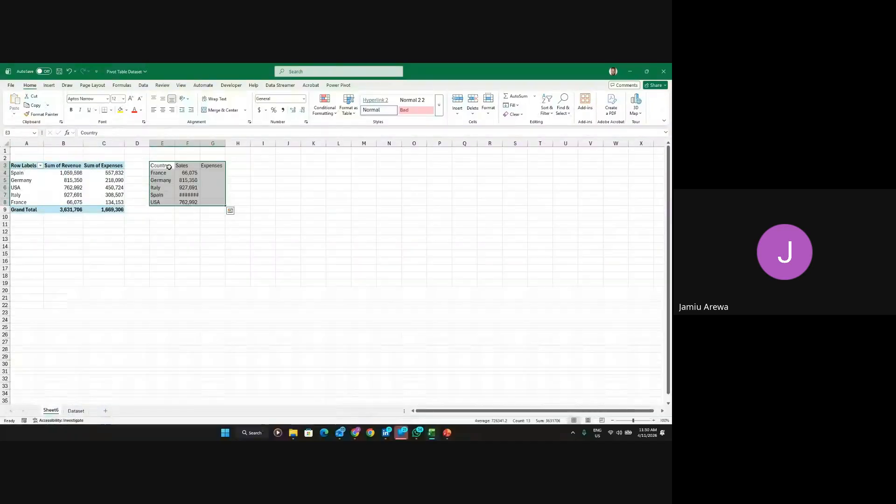
double_click(198, 143)
left_click(260, 193)
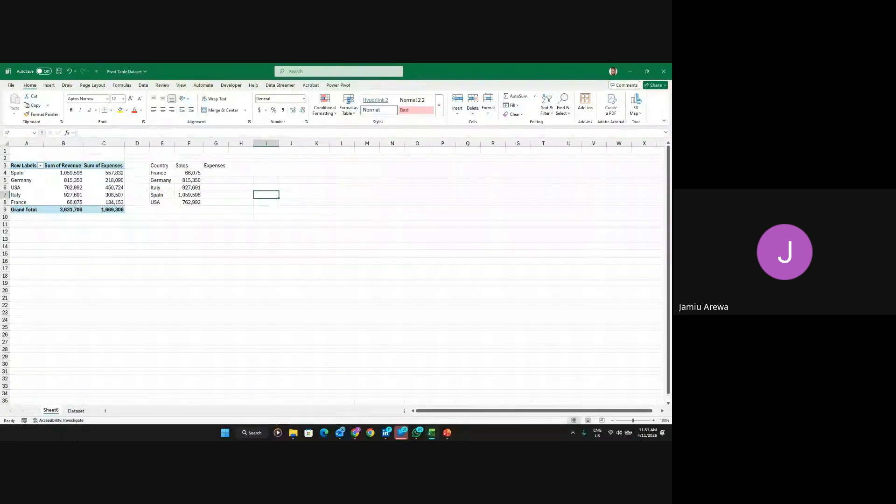
left_click(75, 411)
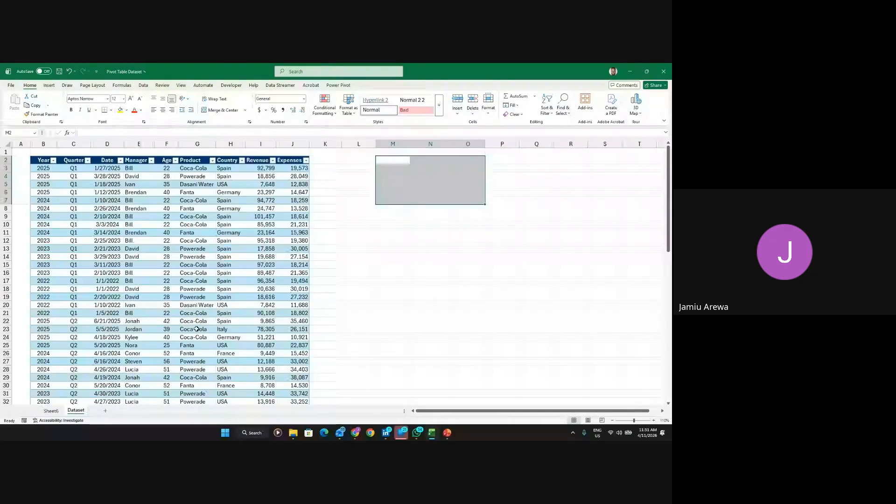
Add a record below the last row of the dataset table with Country Japan, Revenue 40,000 and Expenses 25,000
scroll(196, 331, "down", 7)
scroll(195, 331, "down", 12)
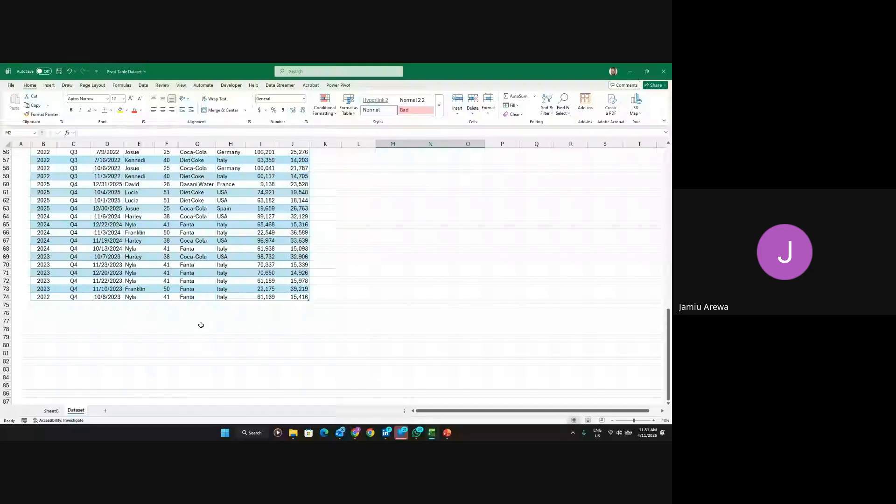
left_click(225, 304)
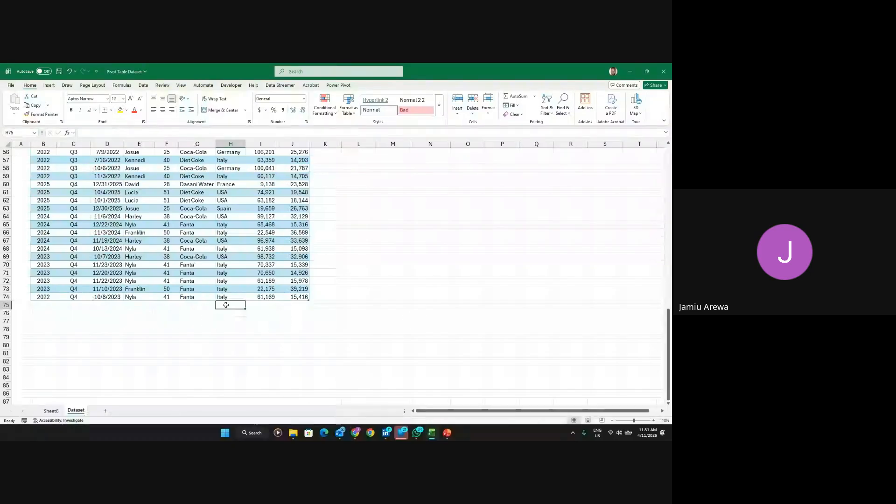
type("Japan")
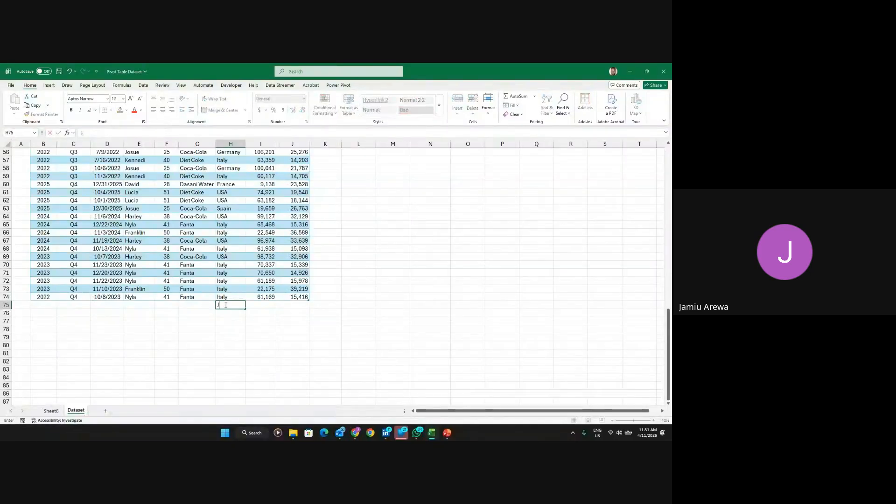
left_click(271, 307)
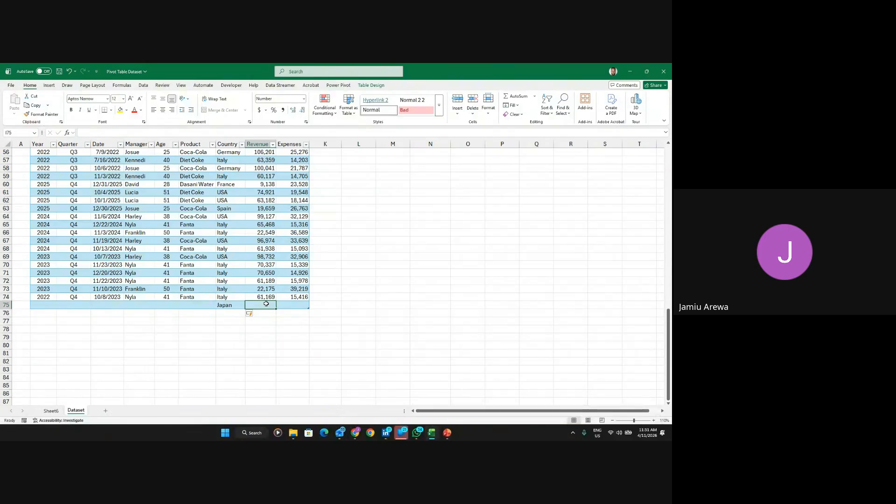
type("40,000")
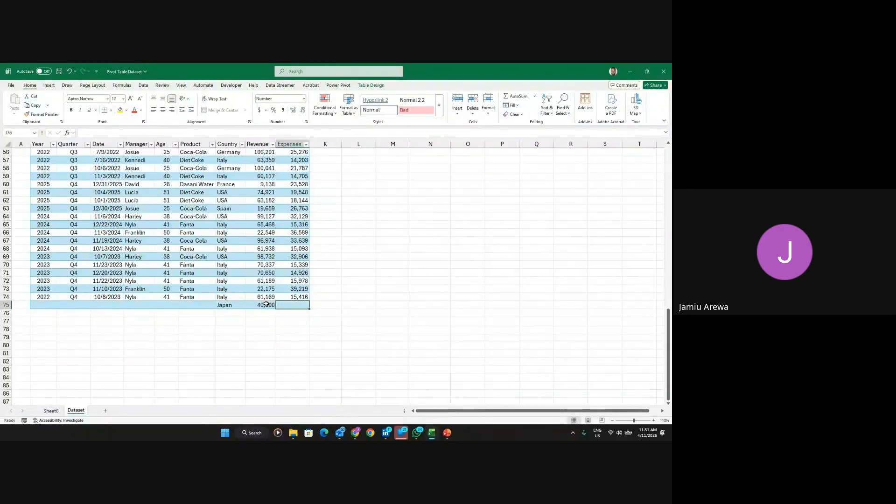
type("25000")
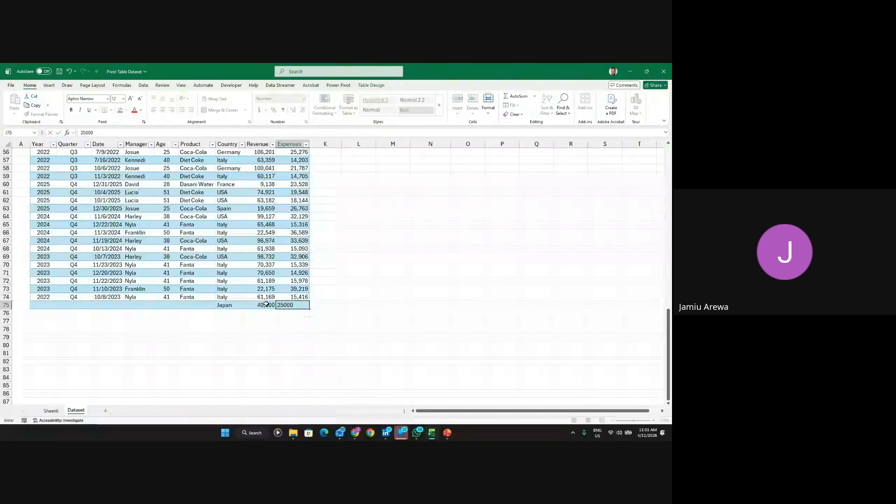
key("Return")
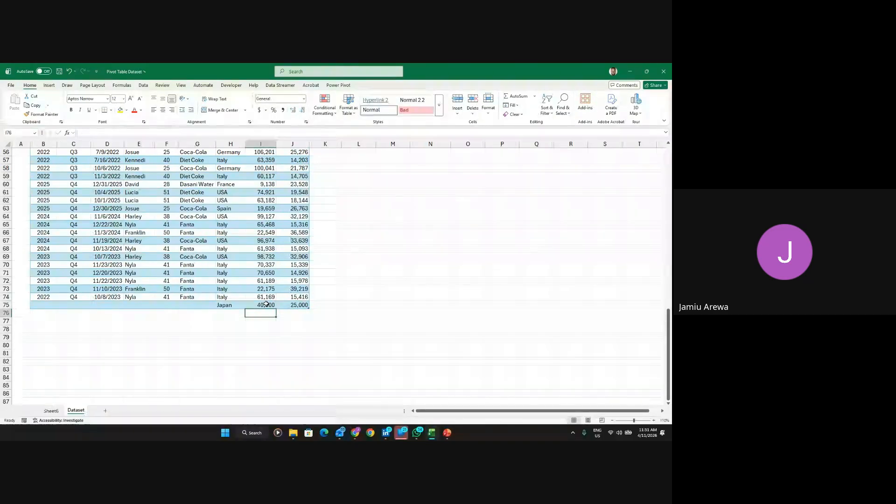
Add a record in row 76 of the dataset table with Country China, Revenue 22,000 and Expenses 20,000
left_click(229, 314)
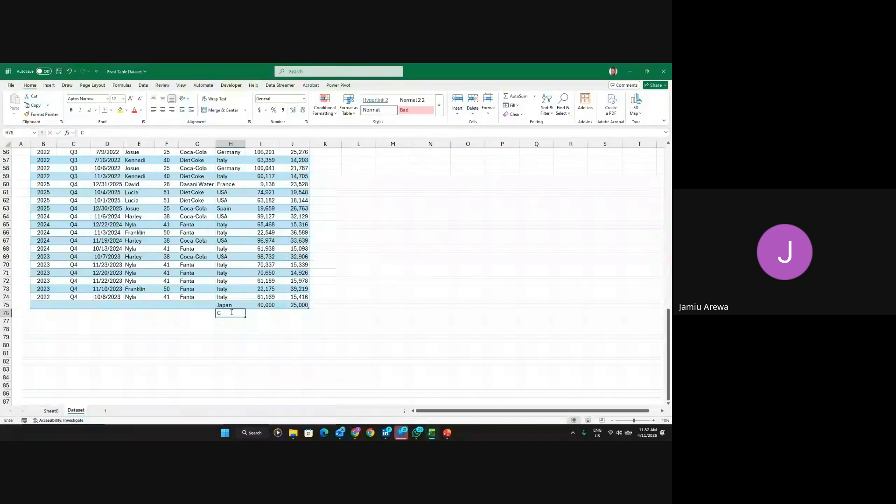
type("China")
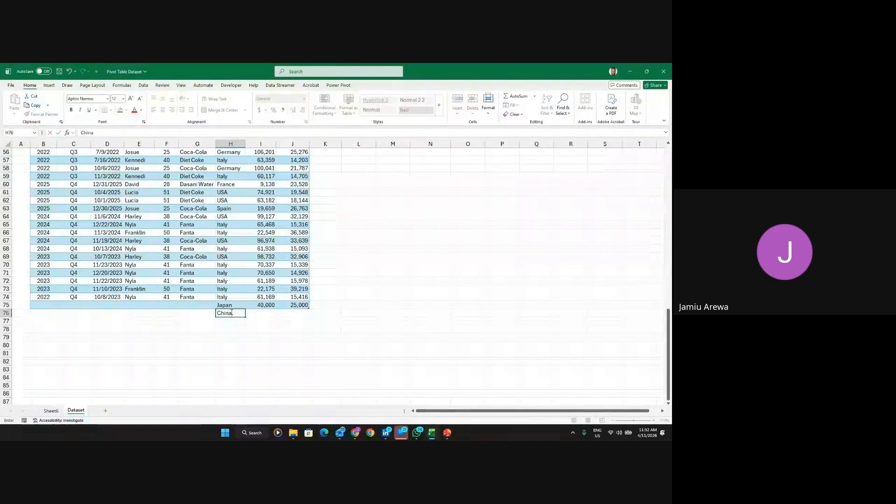
key("Tab")
type("22000")
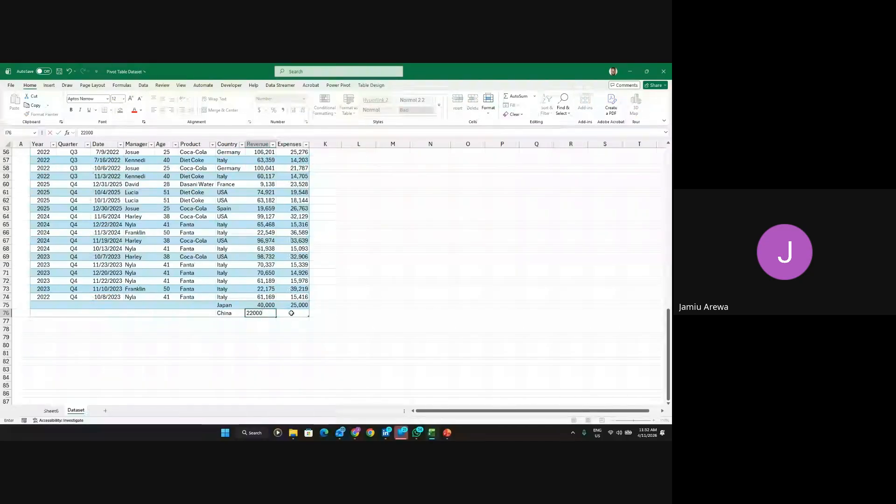
key("Tab")
type("20,00")
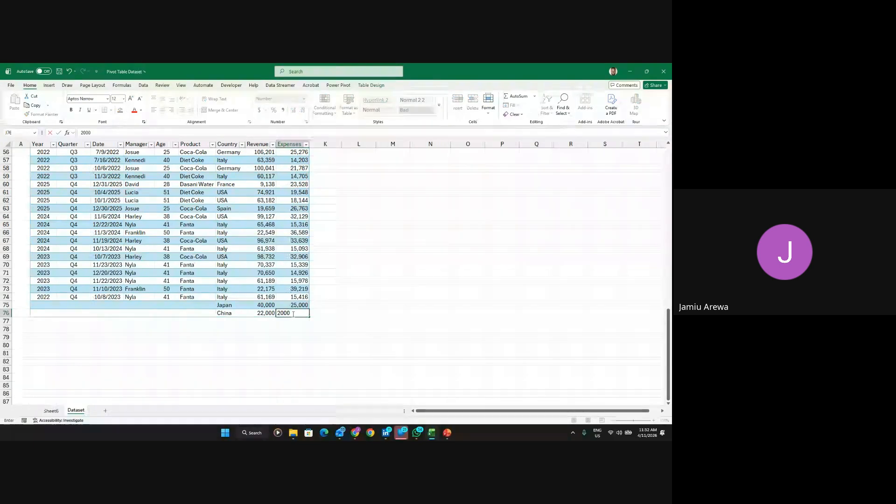
type("0")
key("Return")
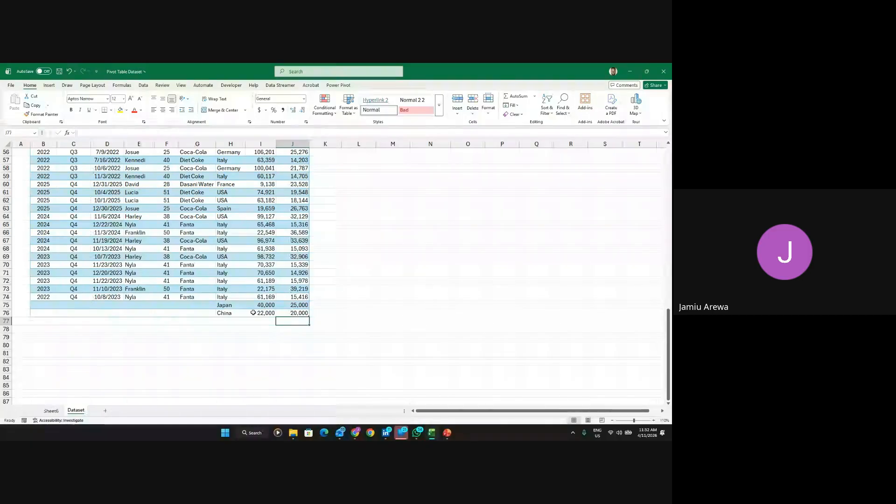
Refresh the PivotTable on Sheet6 to bring in the records added to the dataset
left_click(51, 411)
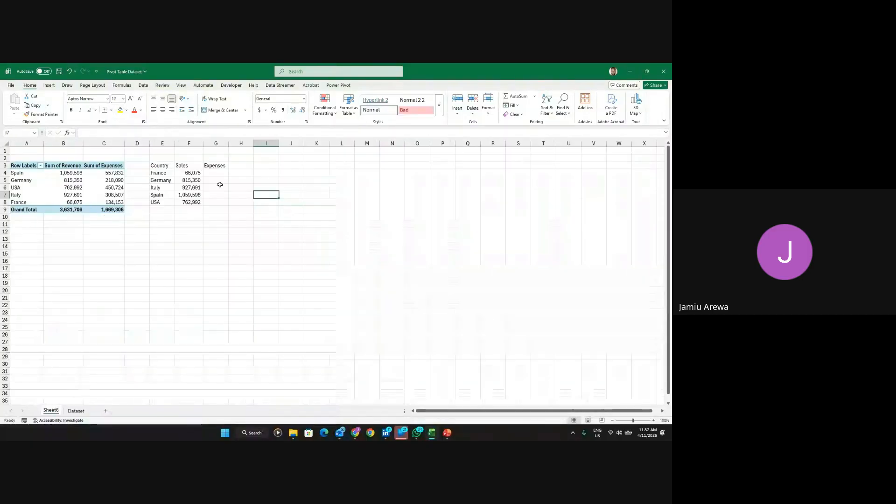
left_click(160, 209)
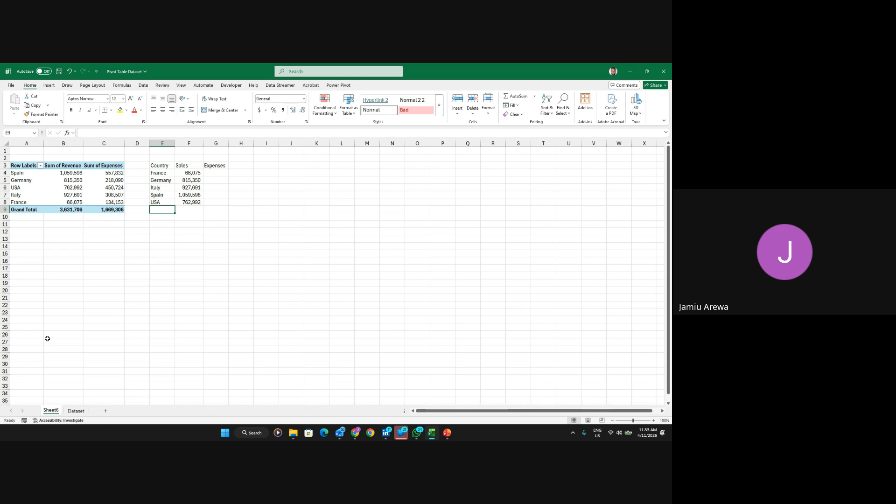
left_click(75, 411)
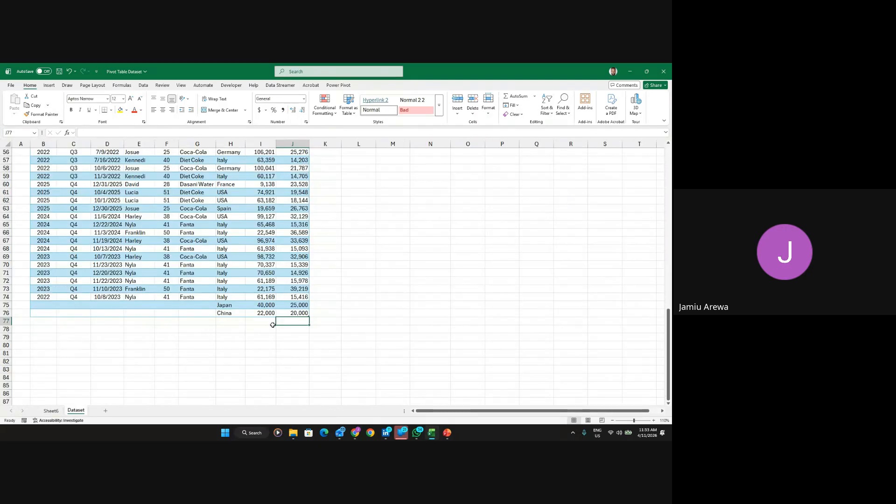
left_click(55, 413)
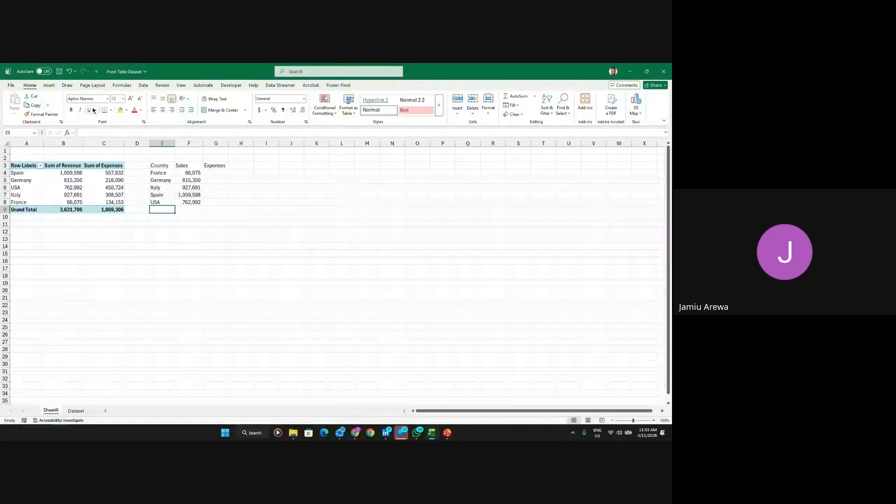
left_click(142, 86)
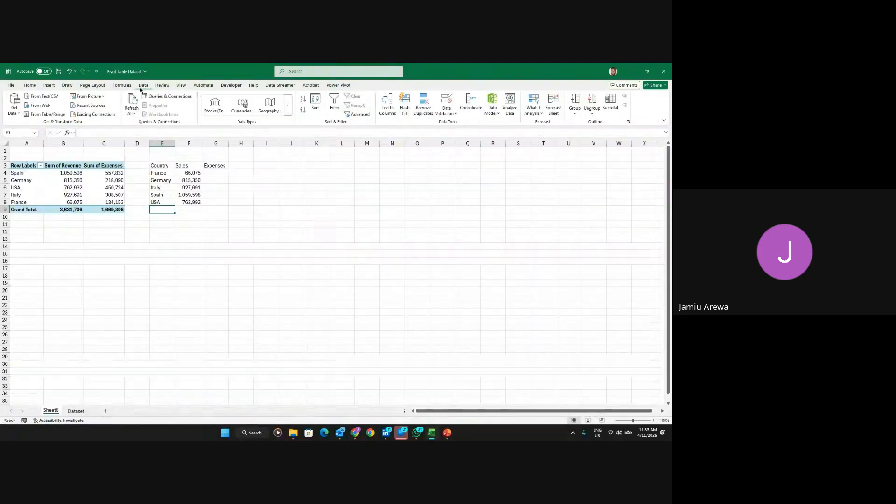
left_click(132, 103)
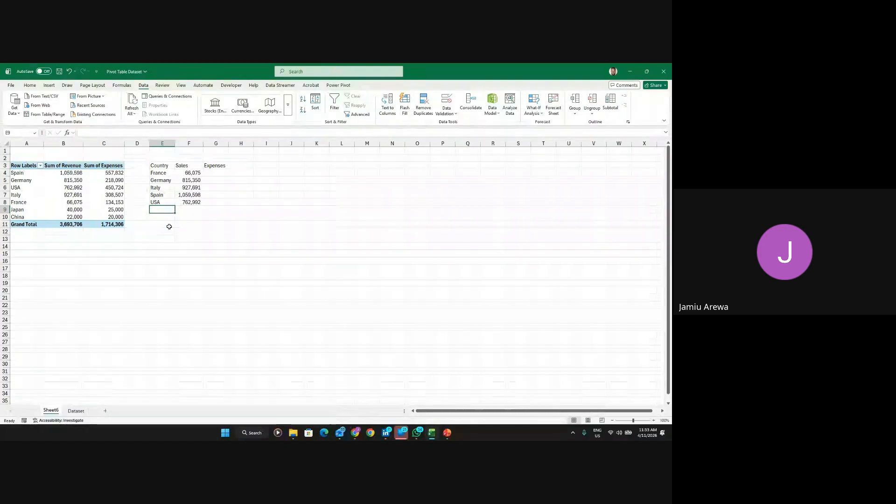
Delete the Japan and China rows 75 and 76 from the Dataset sheet and refresh the PivotTable on Sheet6
left_click(201, 239)
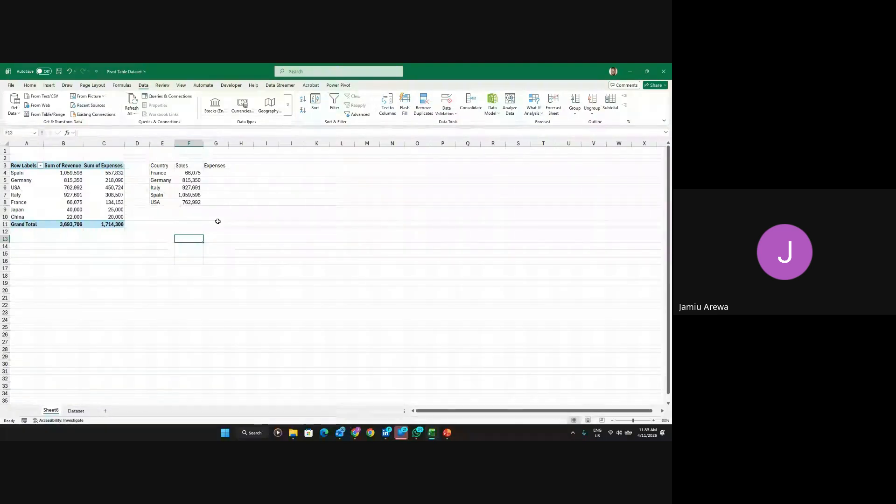
left_click(76, 411)
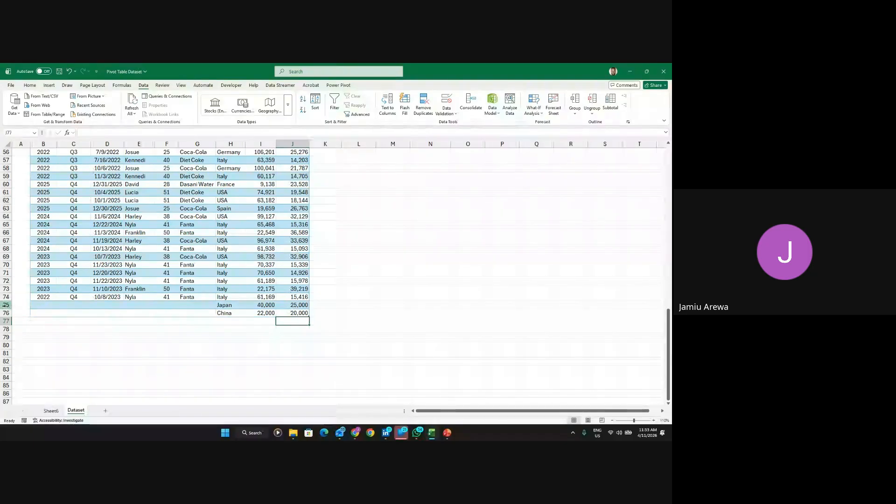
left_click_drag(6, 305, 5, 309)
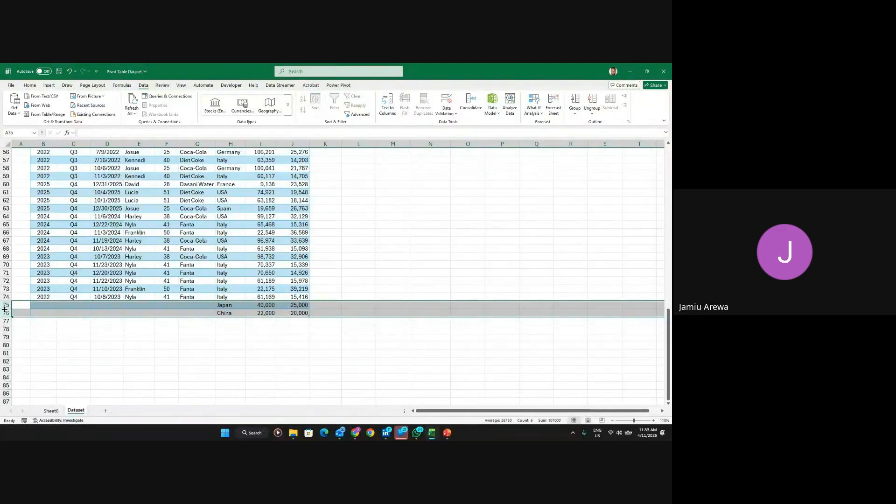
right_click(5, 309)
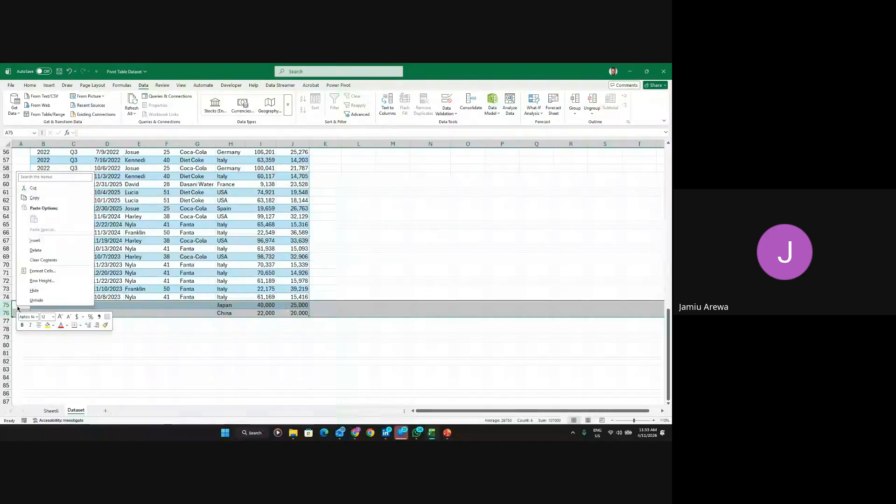
left_click(45, 249)
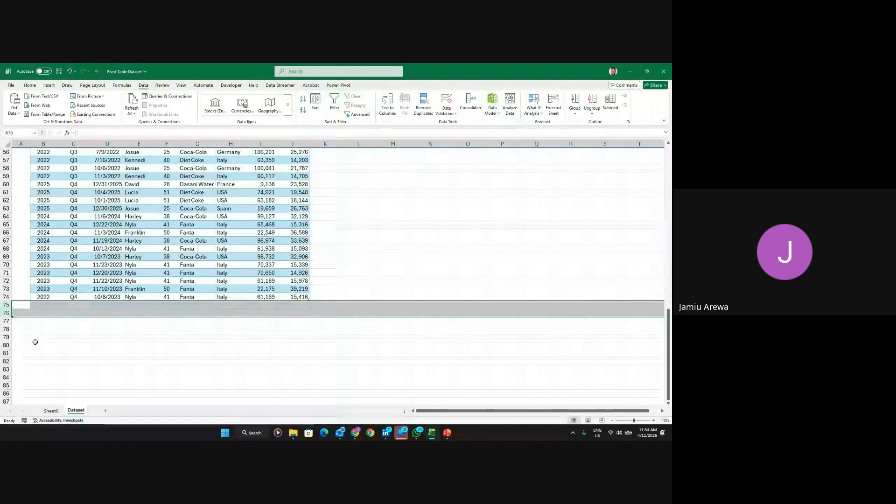
left_click(51, 410)
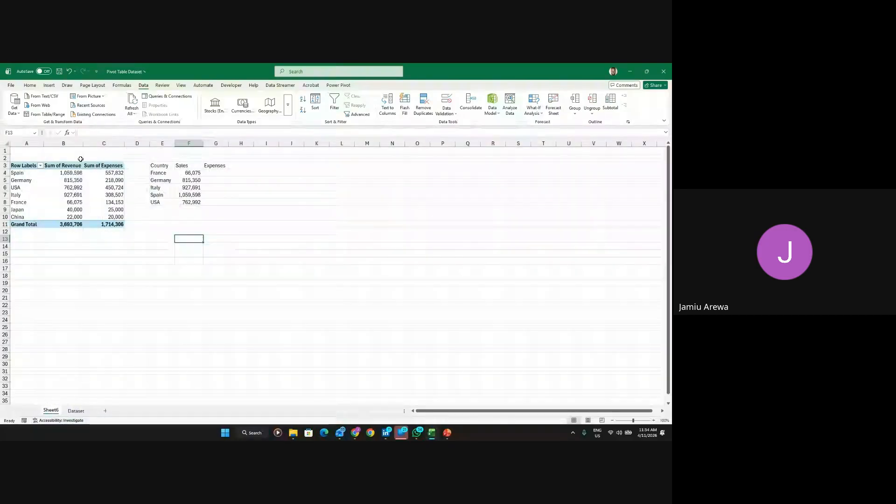
left_click(132, 104)
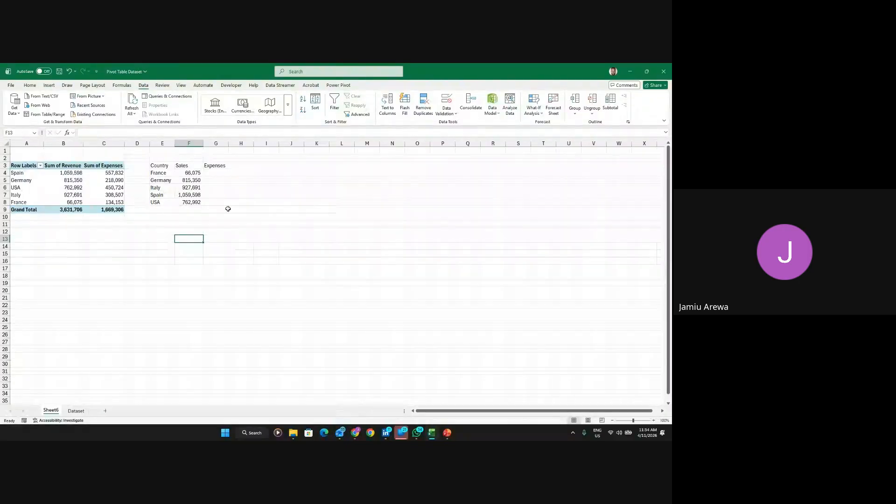
left_click(105, 195)
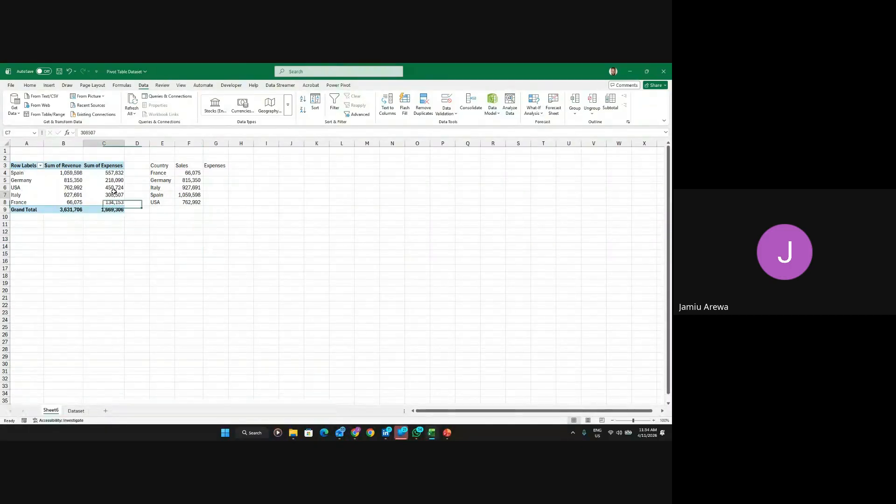
left_click(74, 179)
left_click(73, 195)
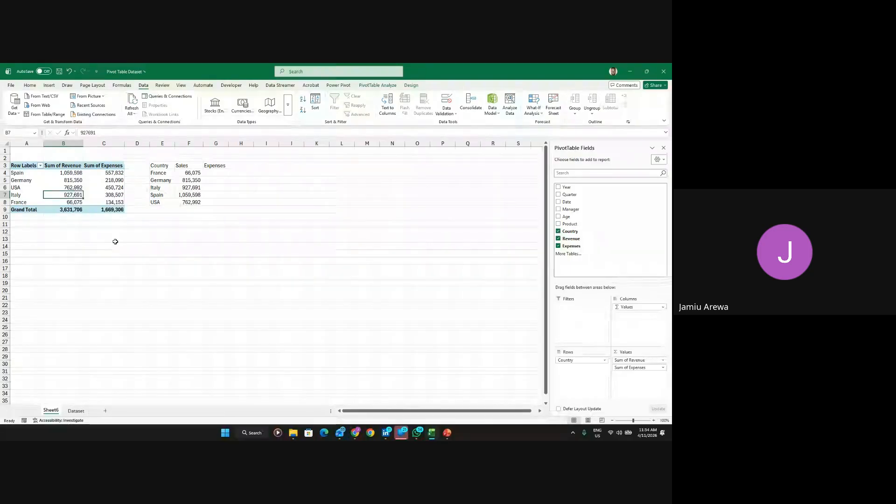
Move the manual summary from E3:G8 to N2, away from the PivotTable, and autofit its Sales column
left_click_drag(161, 172, 207, 200)
left_click(167, 166)
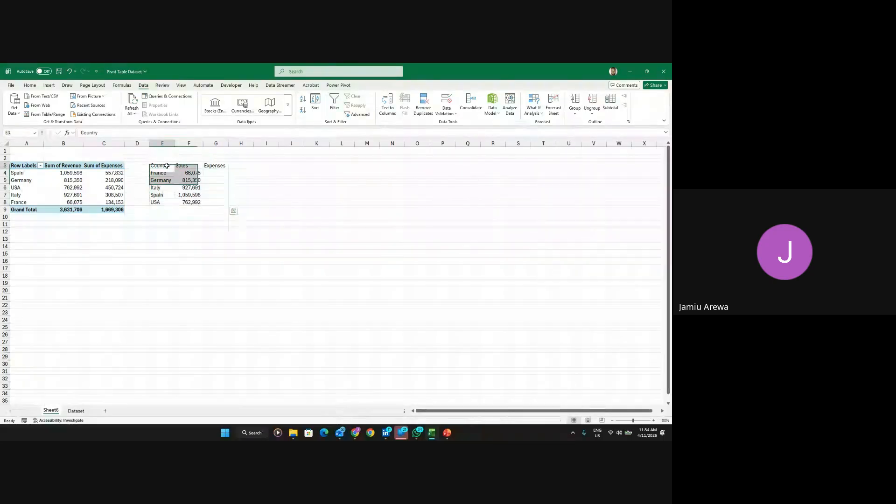
left_click_drag(167, 166, 455, 185)
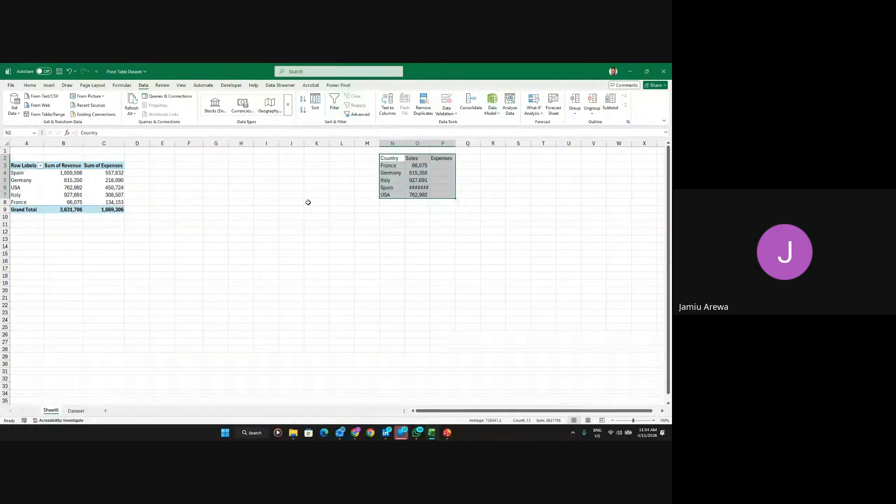
double_click(430, 144)
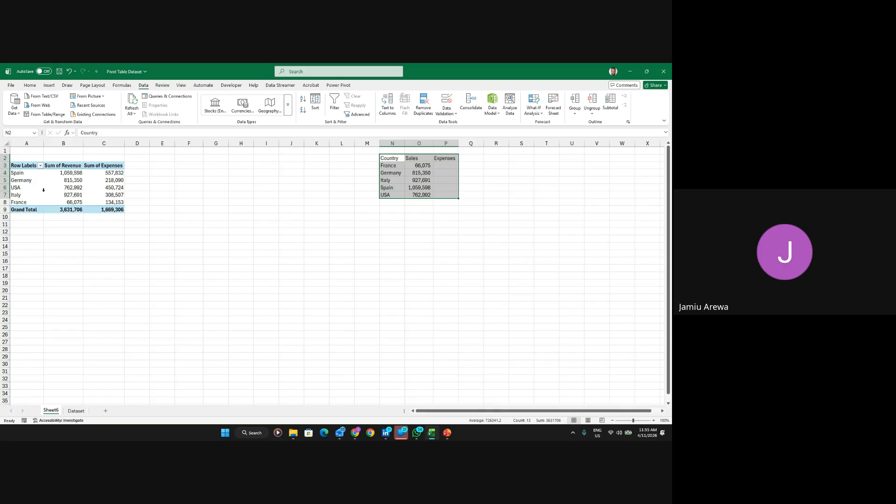
left_click(16, 195)
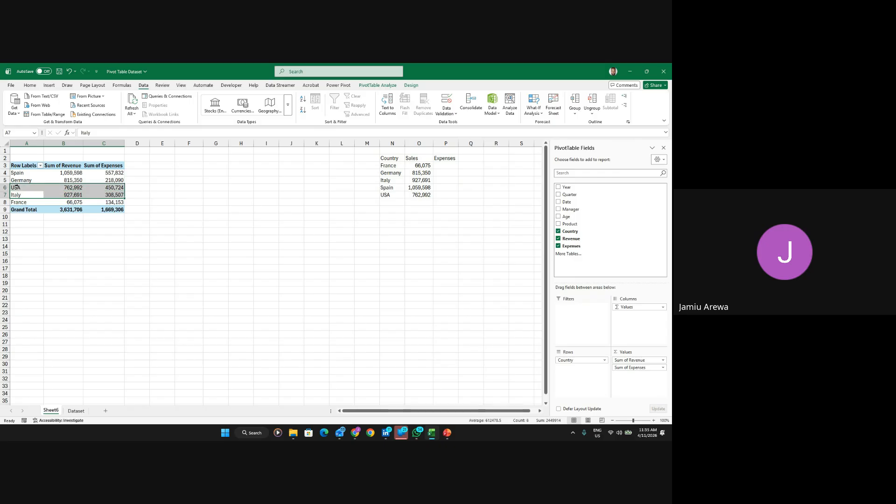
left_click(18, 195)
mouse_move(19, 192)
left_mouse_down()
mouse_move(24, 174)
mouse_move(23, 201)
left_mouse_up()
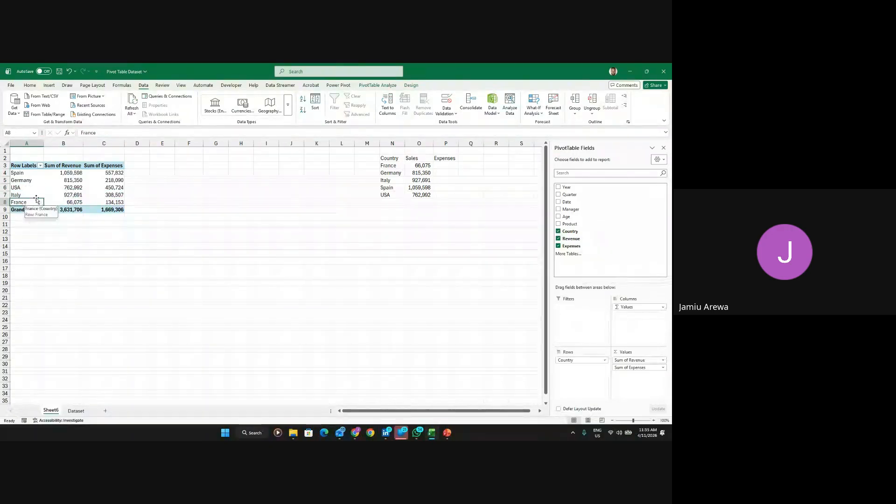
left_click(23, 169)
left_click(22, 171)
left_click(23, 168)
double_click(22, 170)
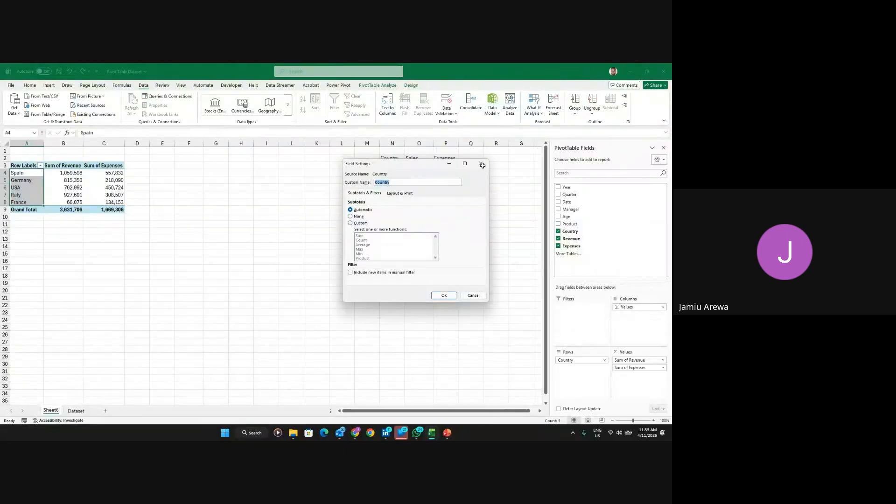
left_click(481, 163)
left_click(33, 174)
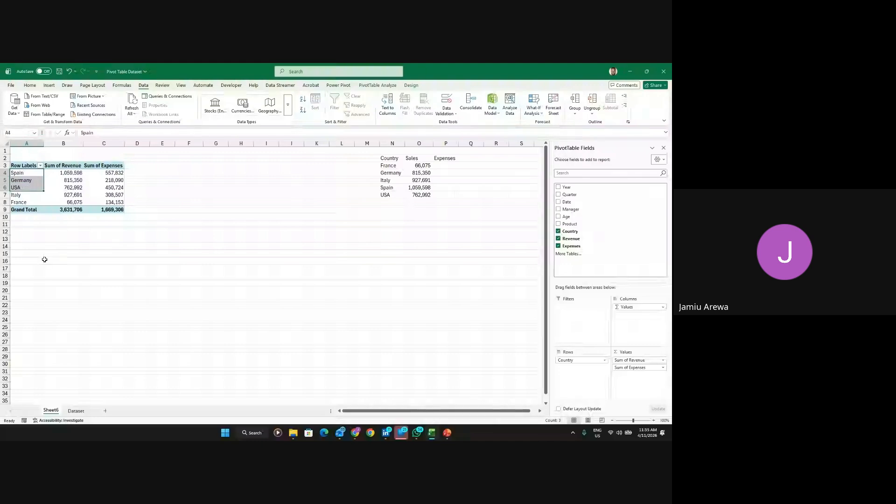
left_click(65, 266)
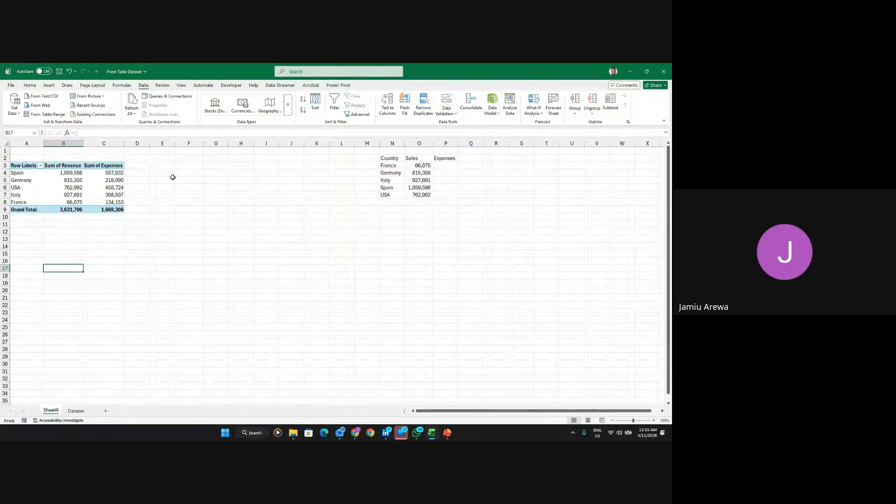
Try sorting the PivotTable's country row labels A to Z and Z to A
left_click(40, 166)
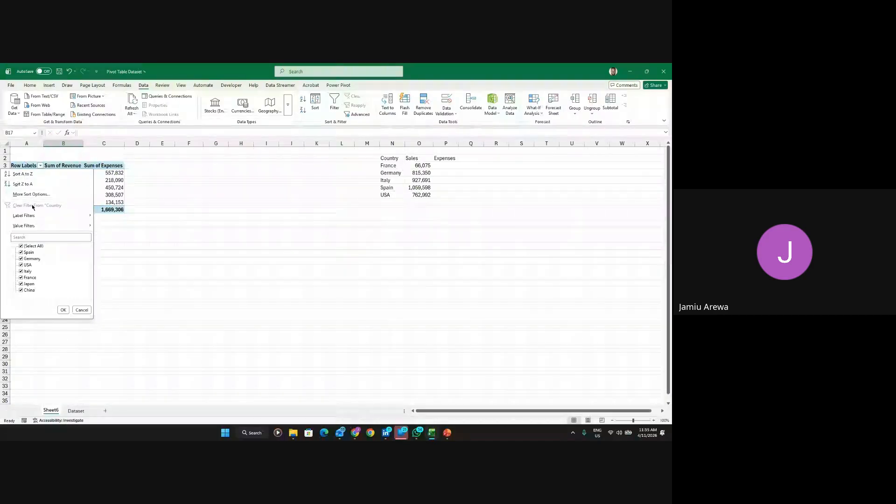
left_click(33, 175)
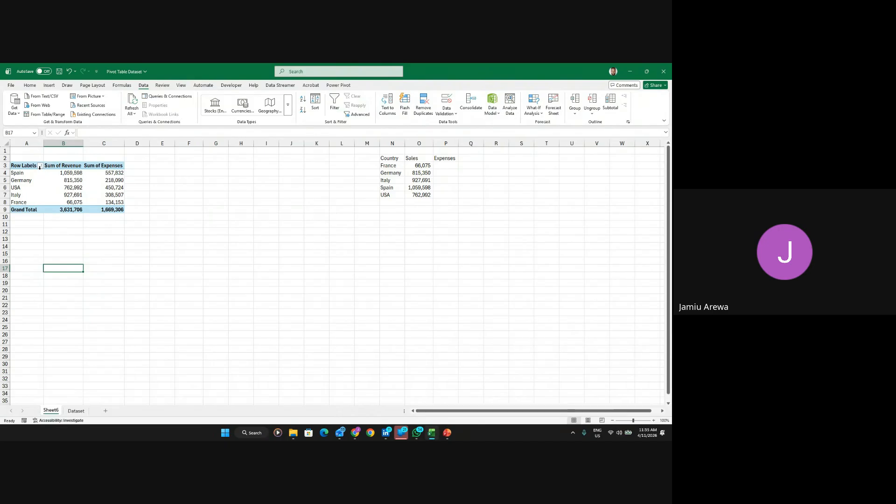
left_click(40, 169)
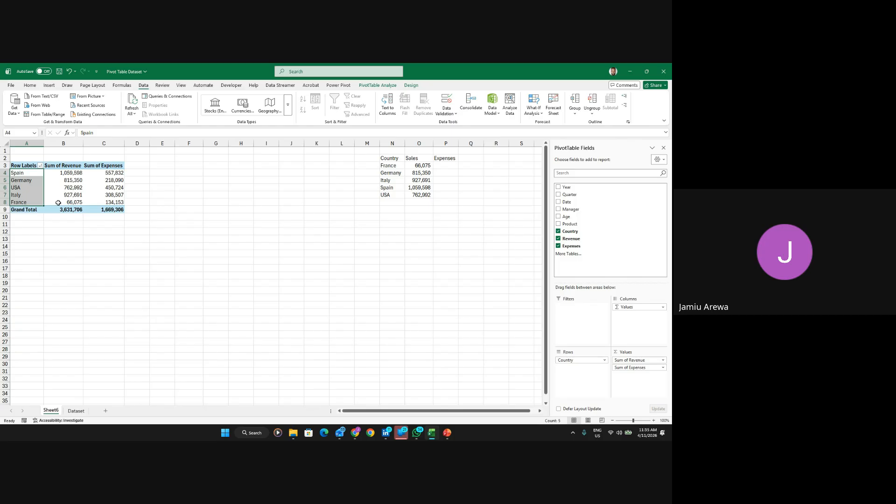
left_click(41, 167)
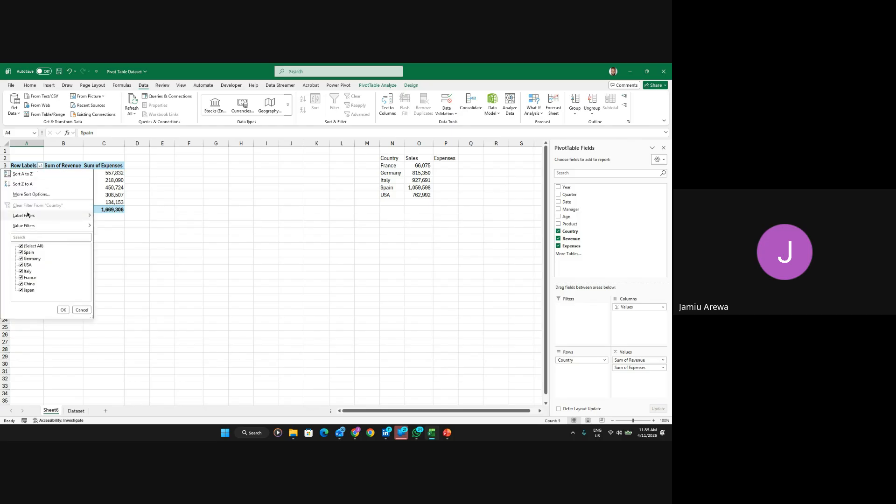
left_click(36, 185)
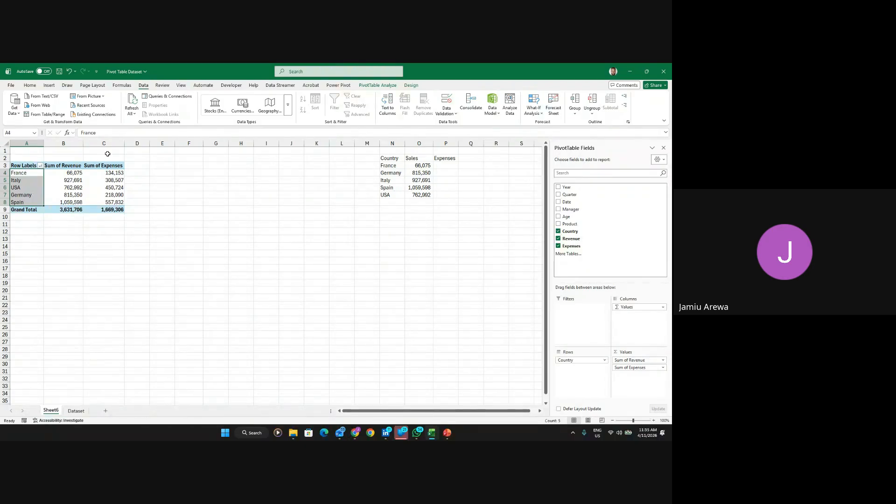
Open the Custom Lists editor from the General section of Excel's advanced options
left_click(386, 86)
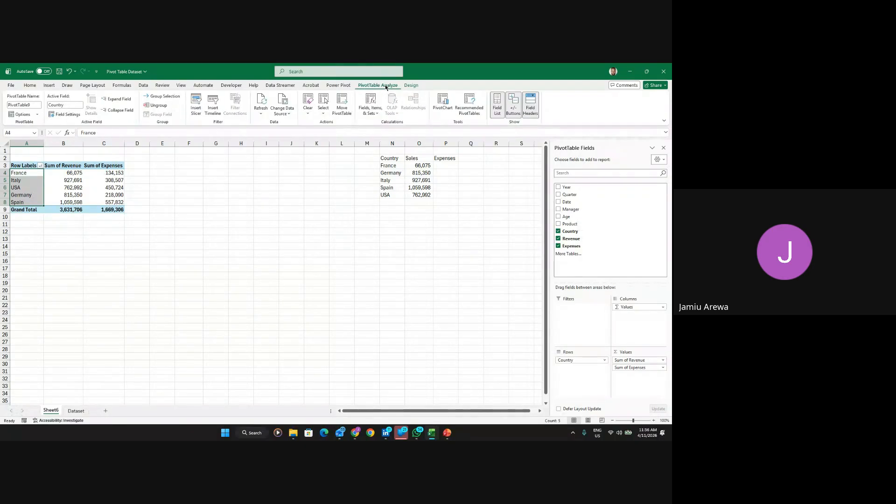
left_click(40, 114)
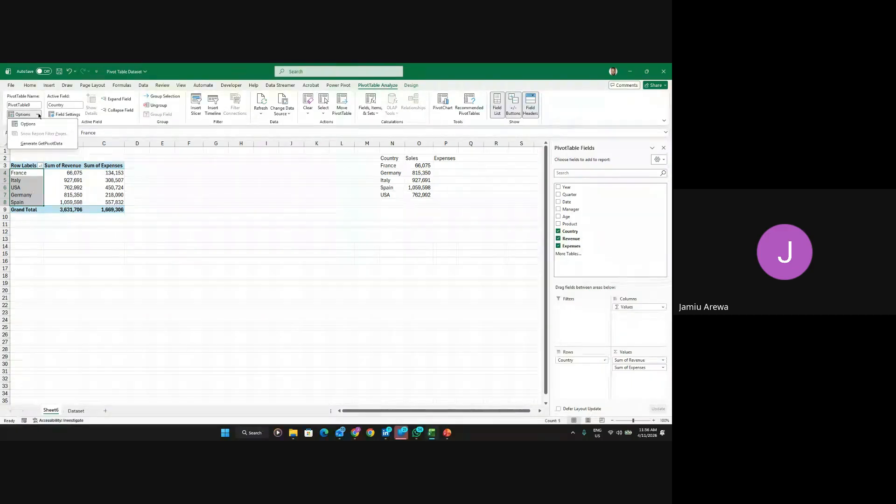
left_click(11, 86)
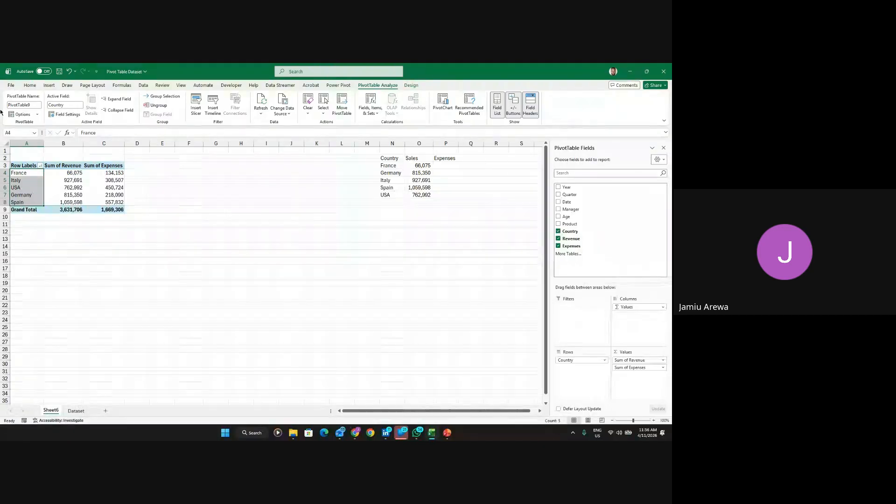
left_click(11, 86)
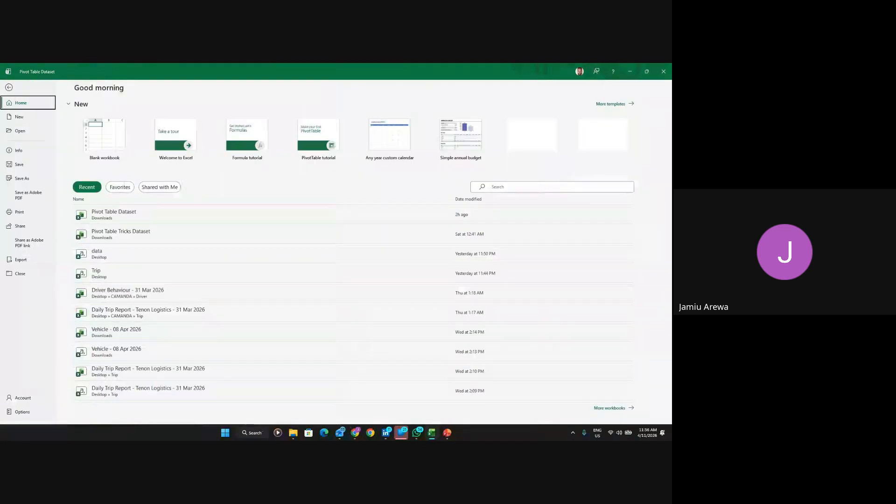
left_click(21, 412)
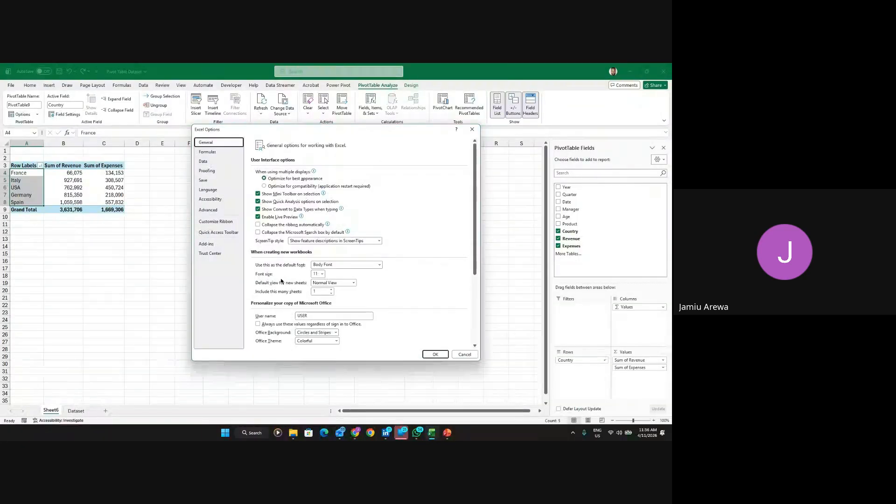
left_click(220, 210)
scroll(355, 281, "down", 15)
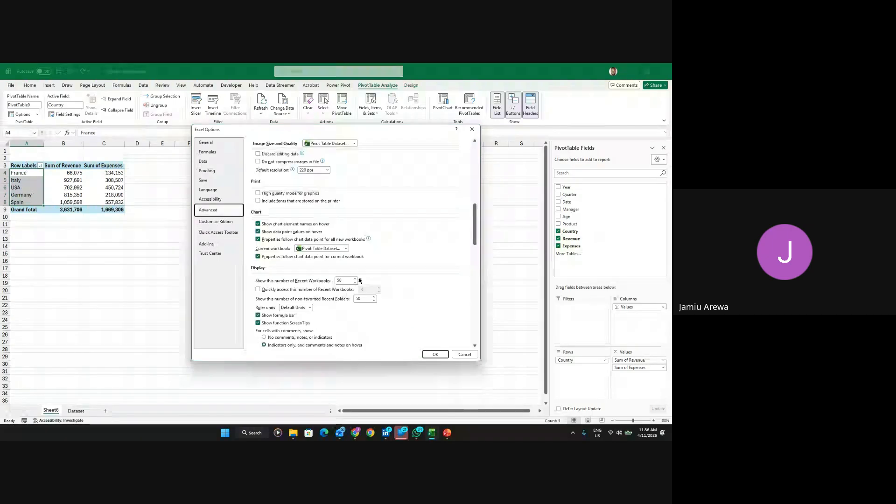
scroll(359, 280, "down", 10)
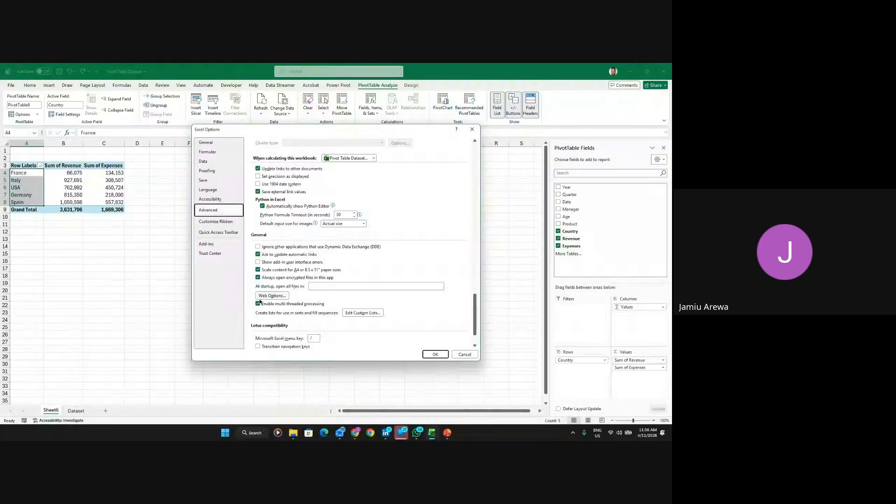
left_click(348, 313)
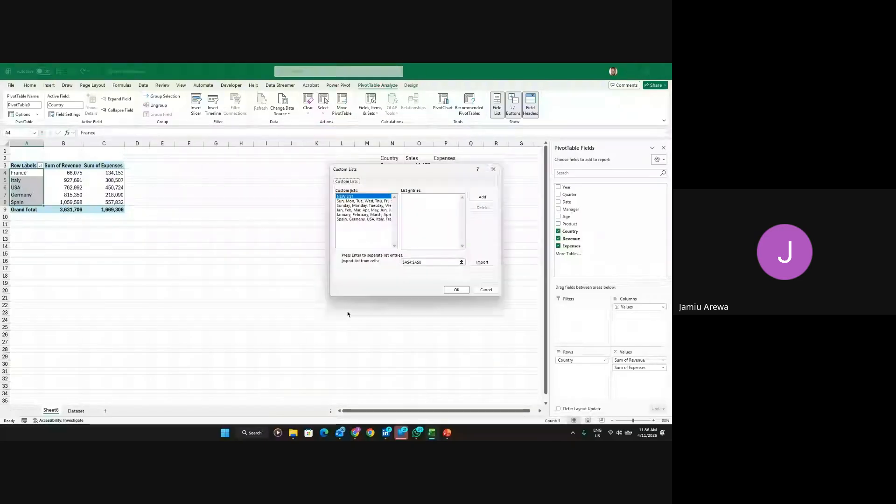
Delete the custom list Spain, Germany, USA, Italy, France and accept the changes in the Excel options
left_click(370, 218)
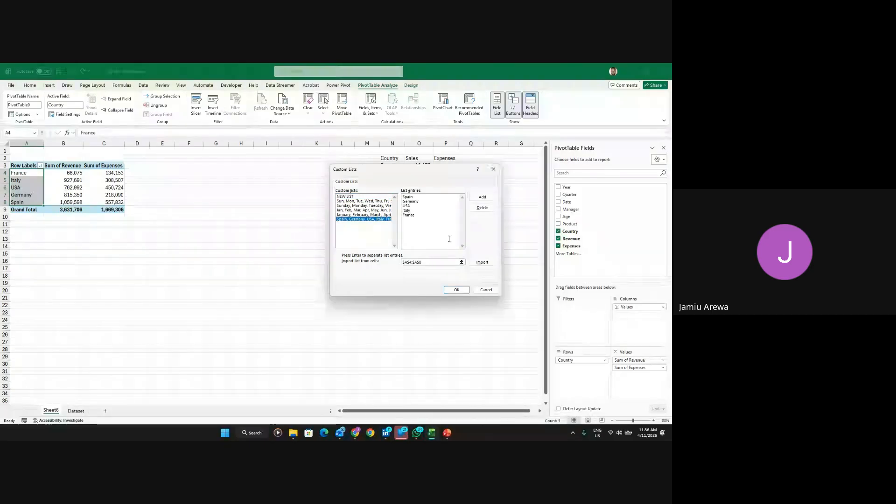
left_click(482, 207)
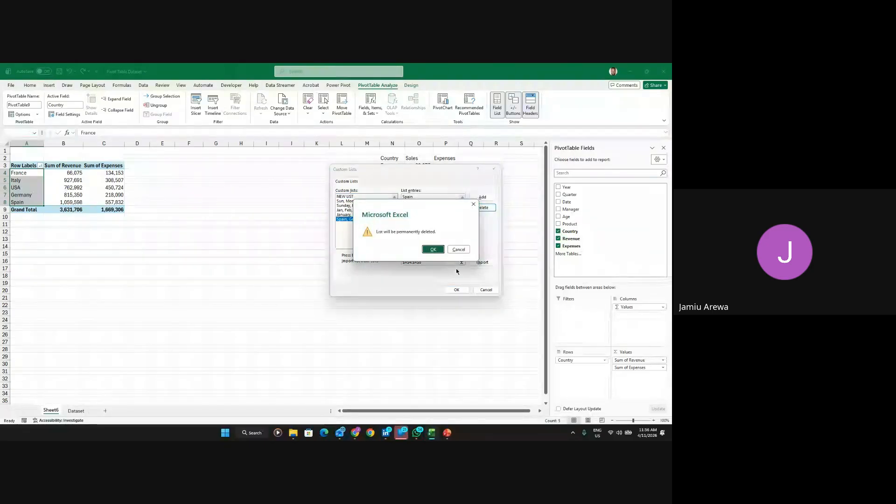
left_click(425, 249)
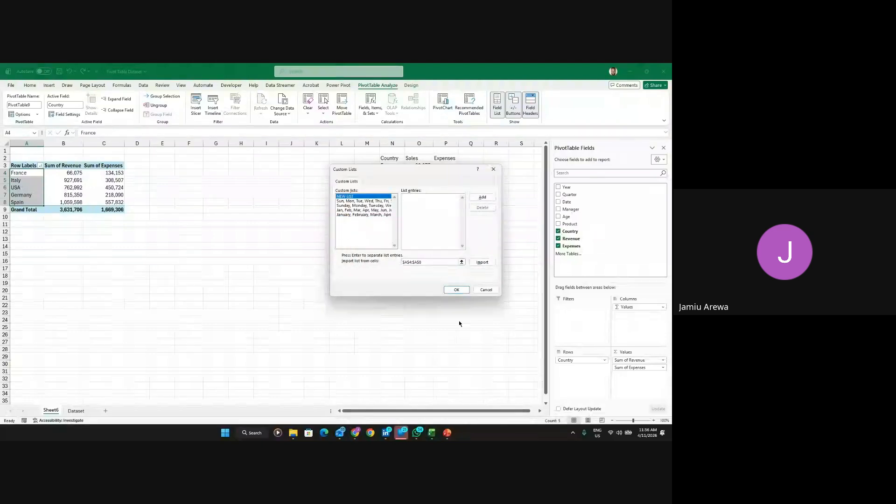
left_click(455, 290)
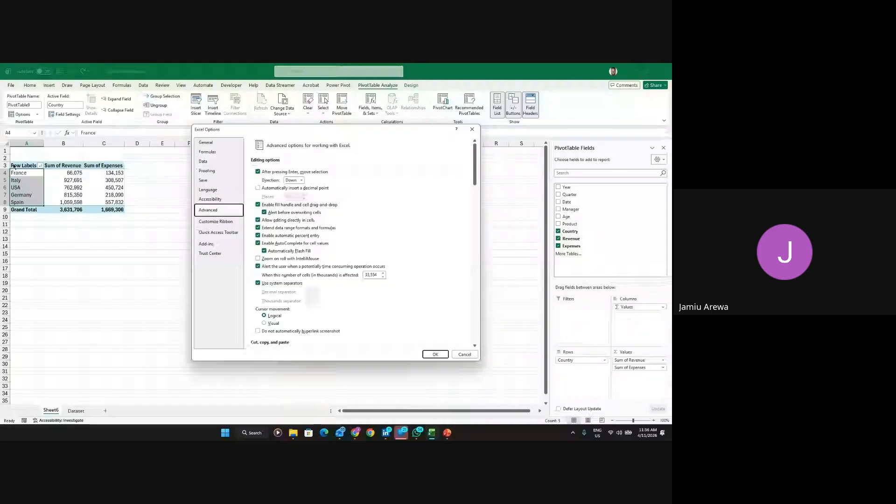
left_click(435, 354)
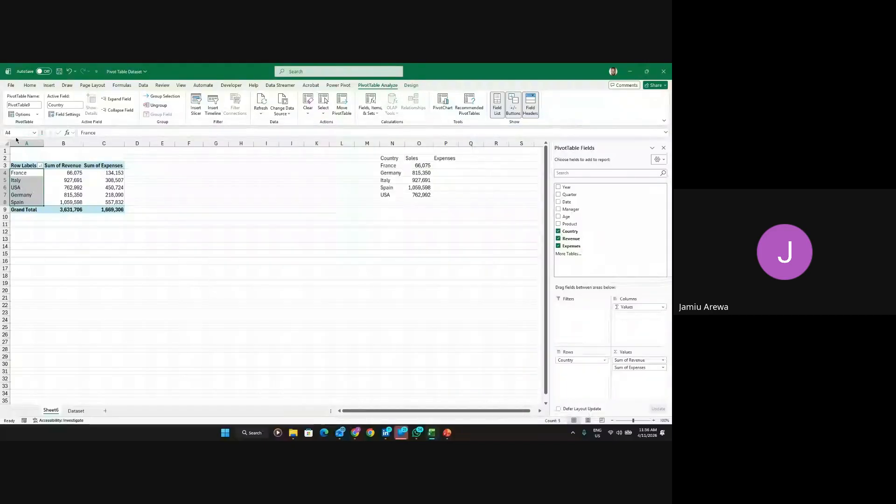
Sort the PivotTable's country row labels A to Z
left_click(40, 166)
left_click(33, 173)
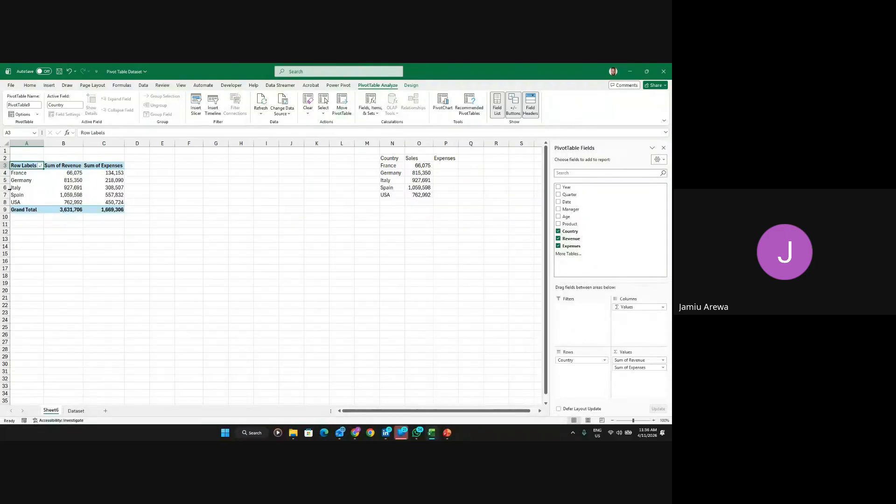
Enter Spain, Germany and USA one below another in cells A12 to A14 of Sheet6
left_click(29, 232)
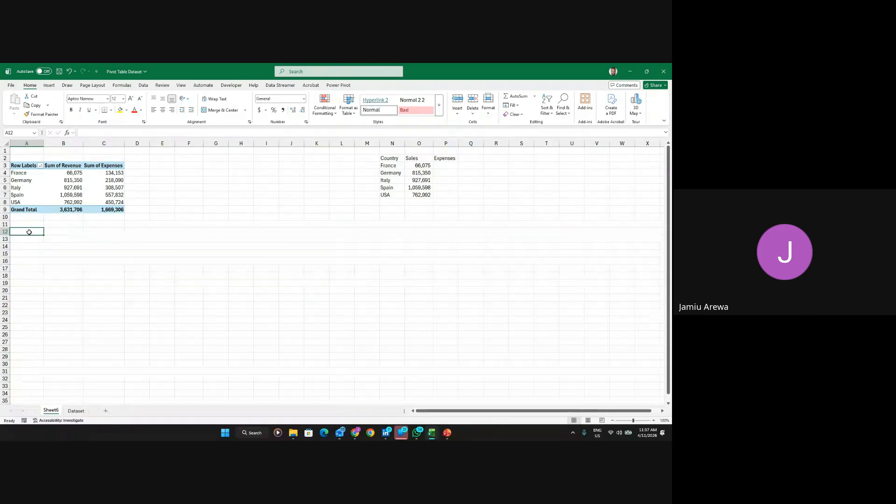
type("Spain")
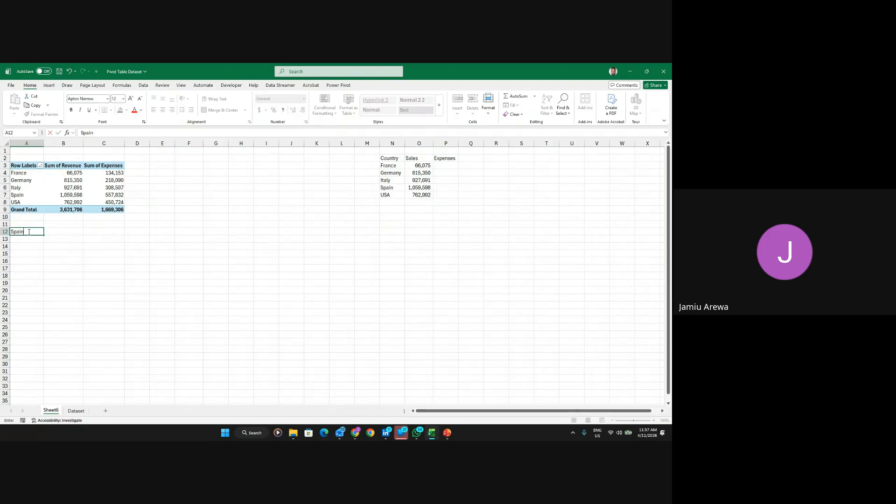
key("Return")
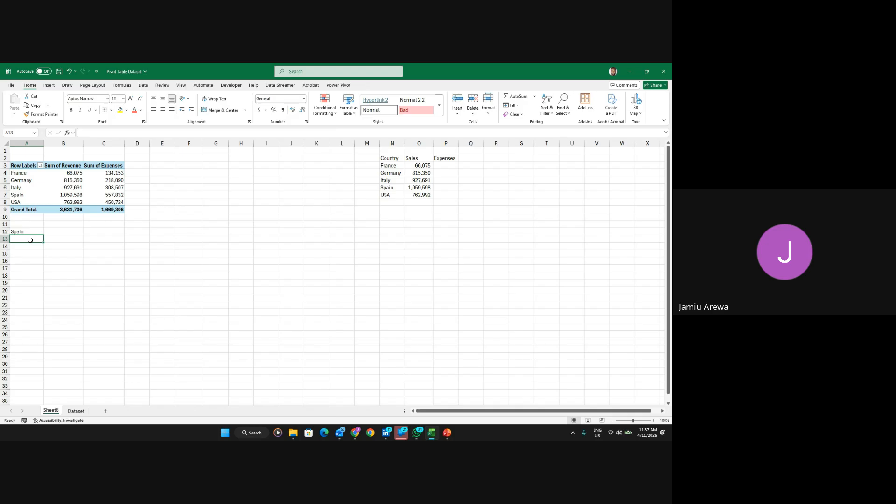
type("Germ")
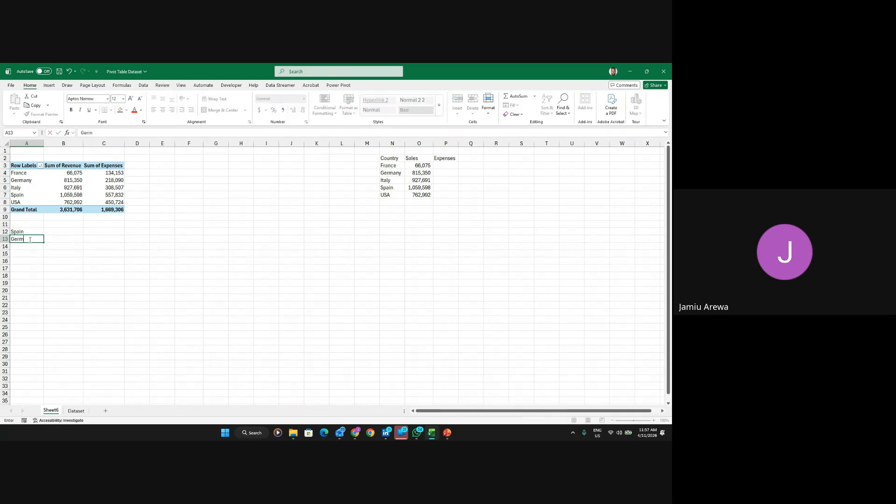
type("any")
left_click(28, 252)
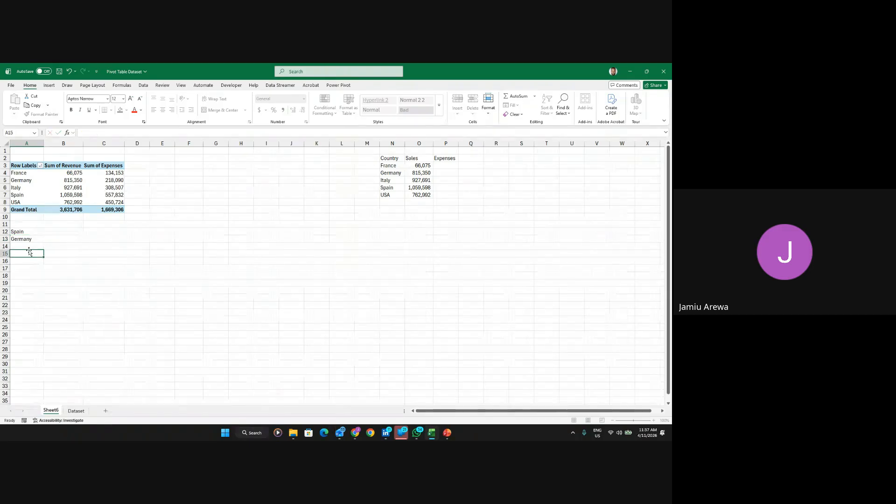
left_click(29, 245)
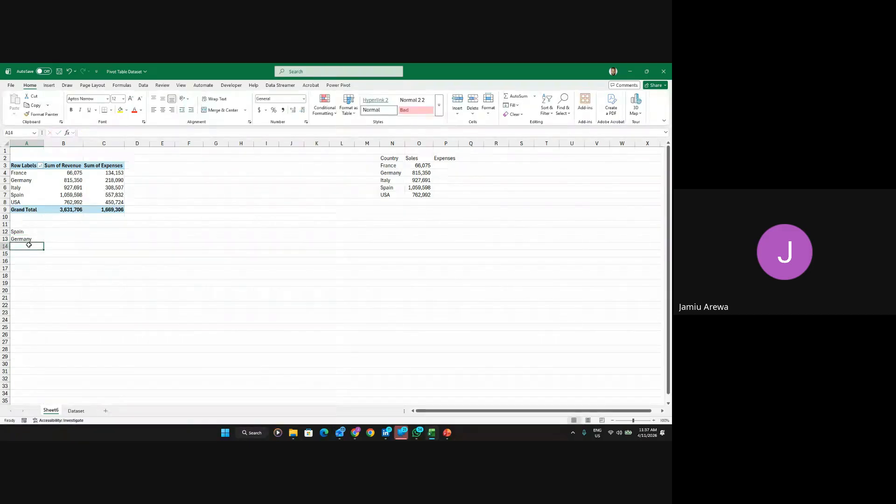
type("USA")
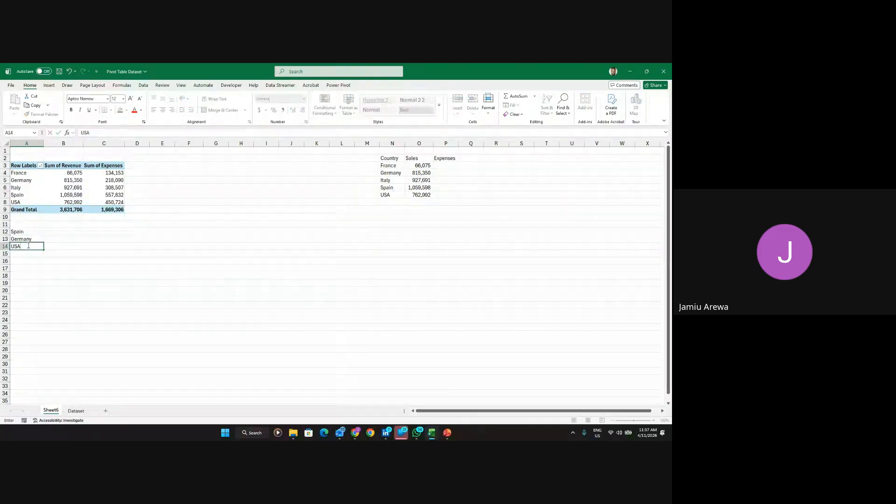
Add the entry Sfrance in cell A15, below USA in the country list
left_click(28, 254)
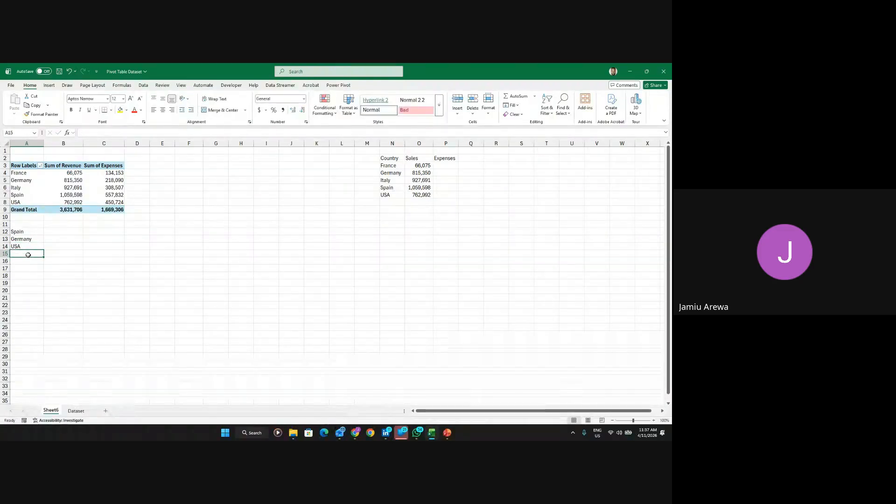
type("S")
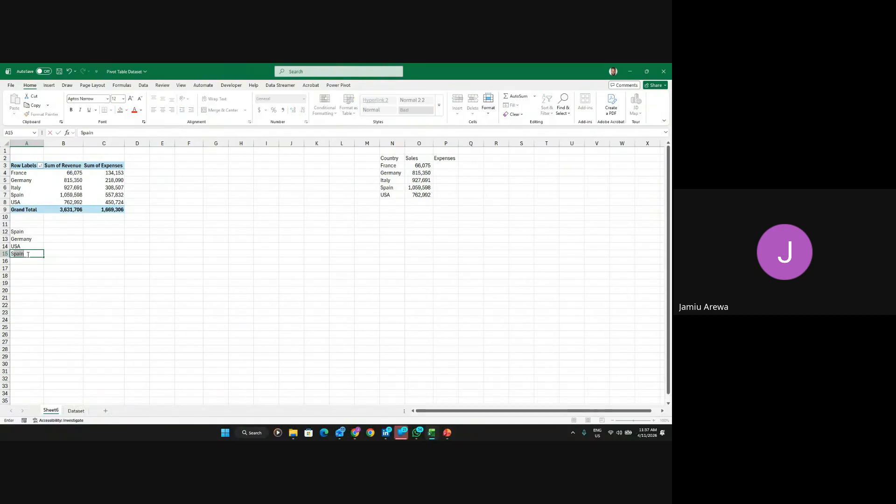
type("F")
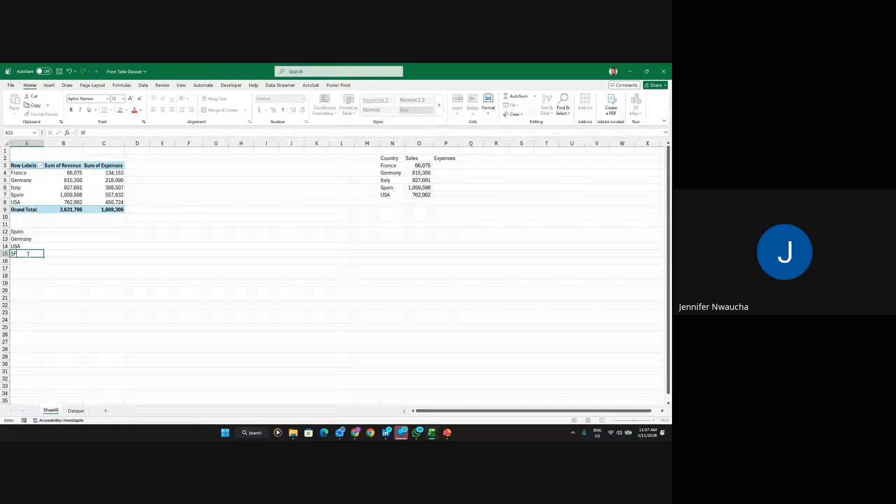
type("rance")
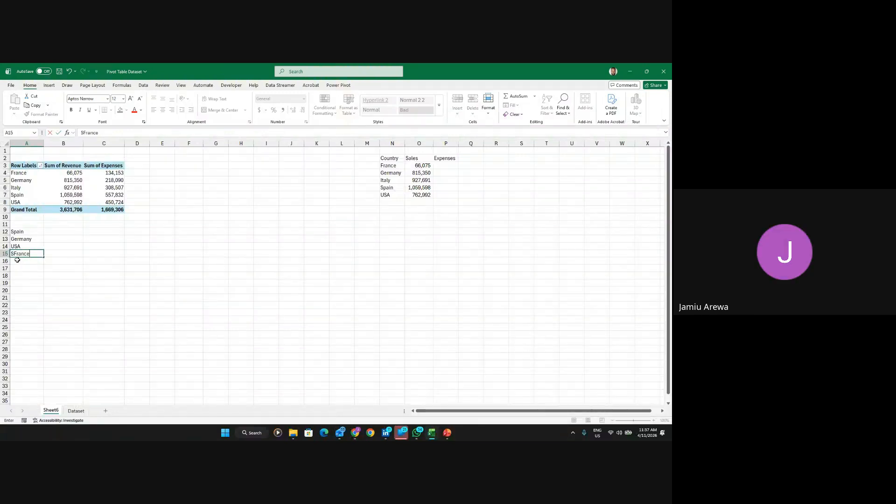
key("ctrl+Return")
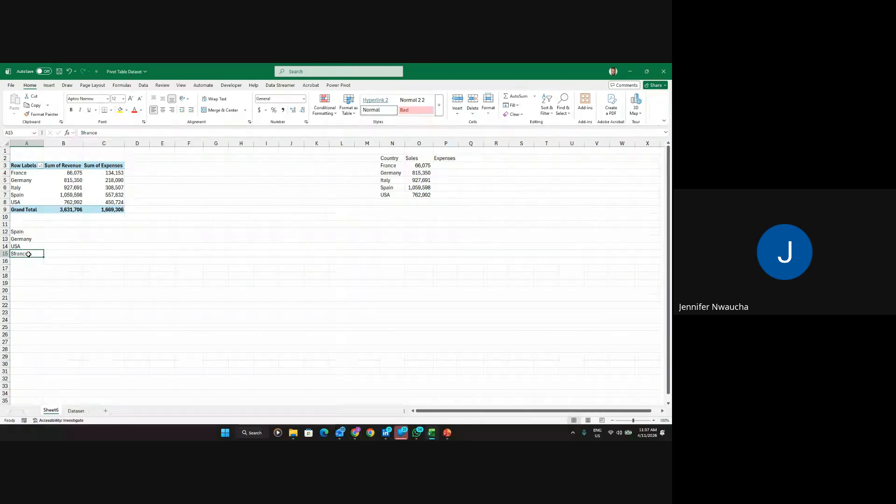
key("F2")
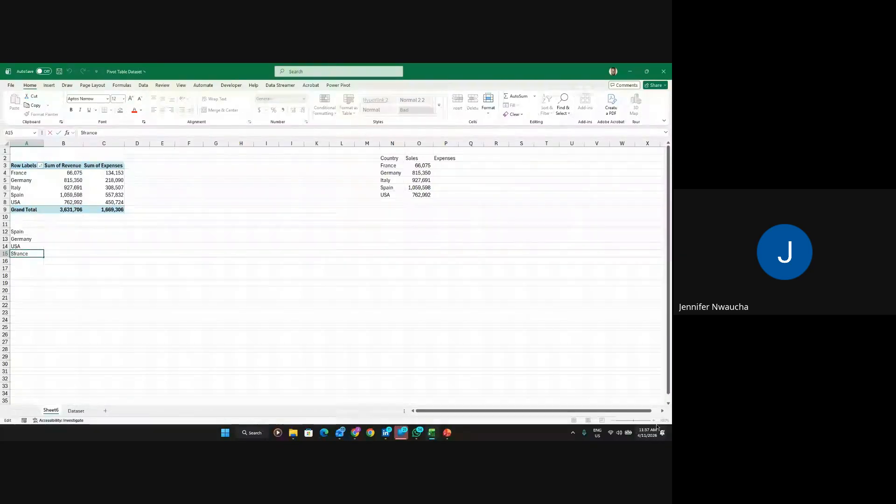
left_click(599, 378)
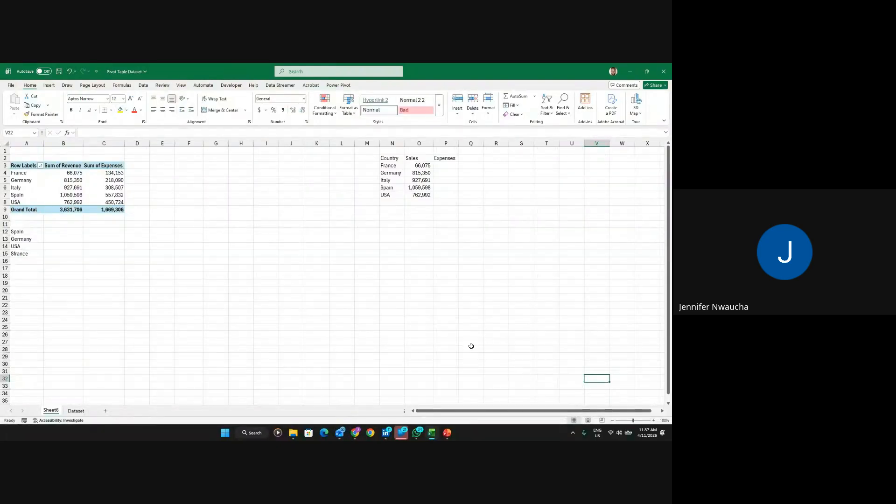
Zoom Sheet6 to 120% and bring the country list below the PivotTable into view
left_click(653, 420)
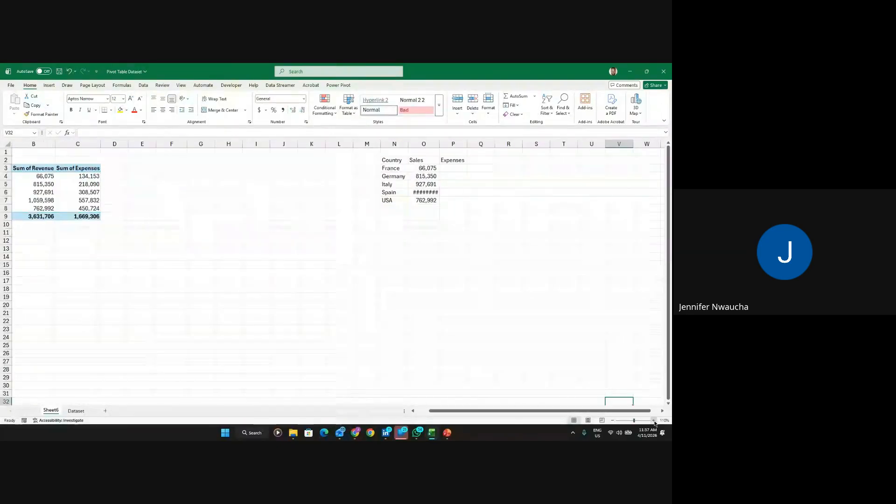
left_click(654, 421)
scroll(396, 363, "left", 2)
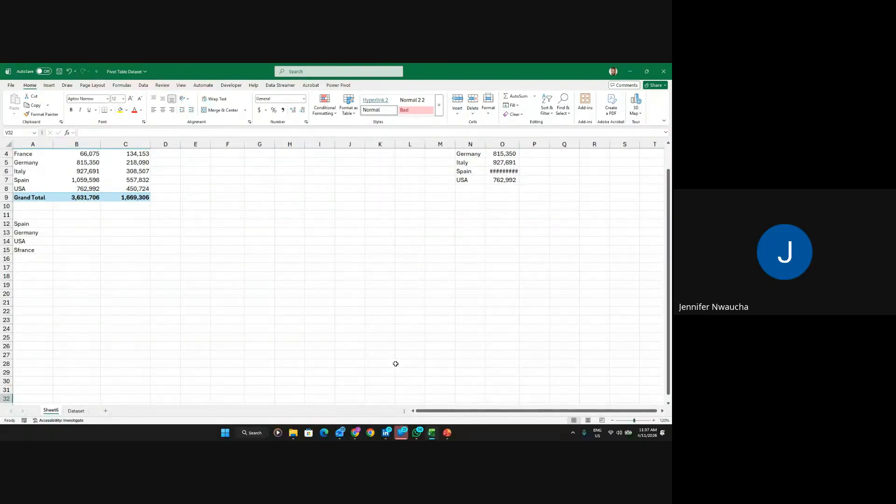
Widen column O to fit its sales values, and complete the country list with France in A15 and Italy in A16
left_click_drag(518, 142, 520, 142)
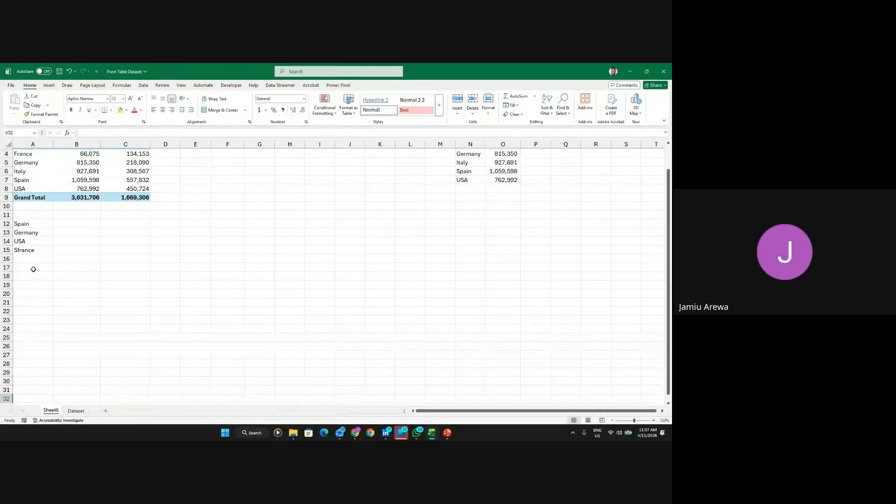
double_click(20, 251)
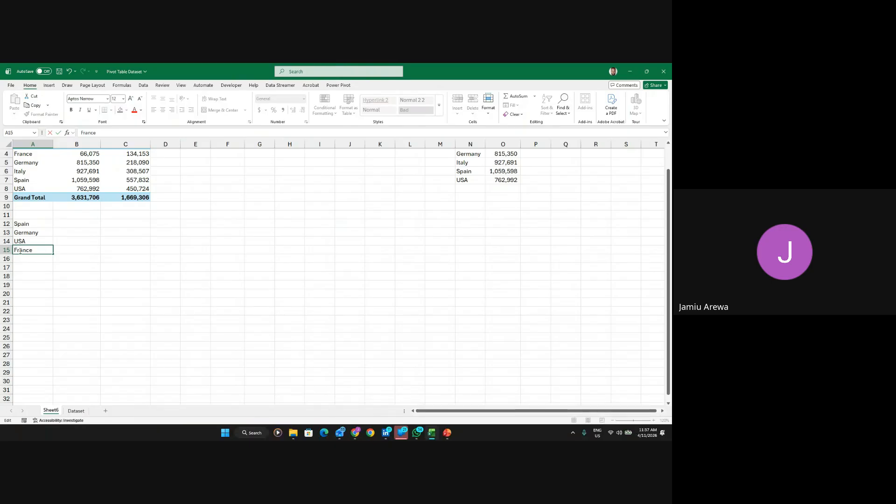
left_click(34, 260)
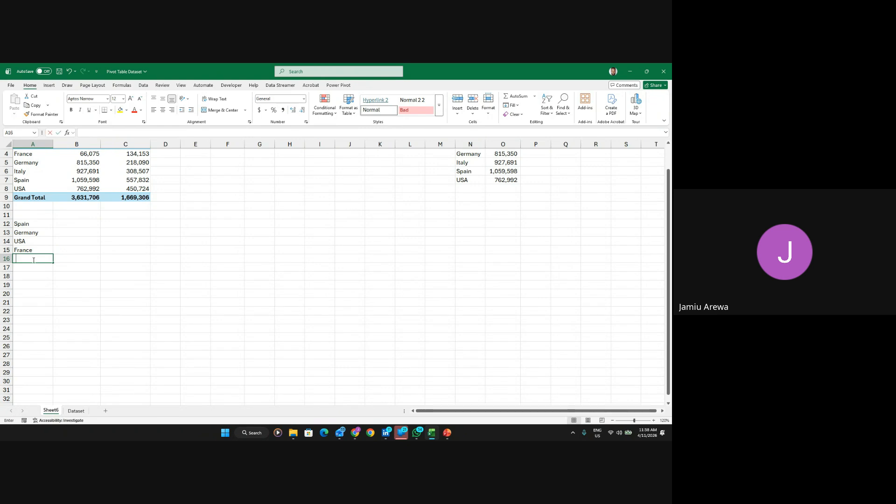
type("Italy")
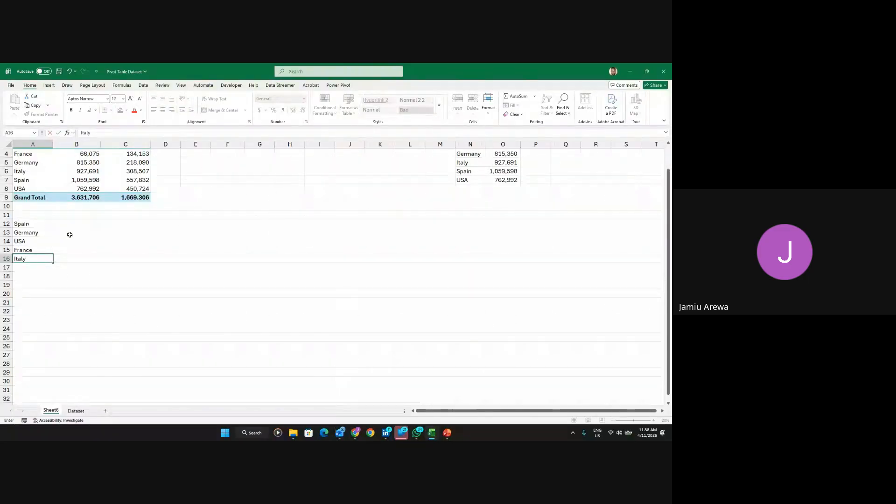
scroll(68, 233, "up", 1)
left_click(64, 268)
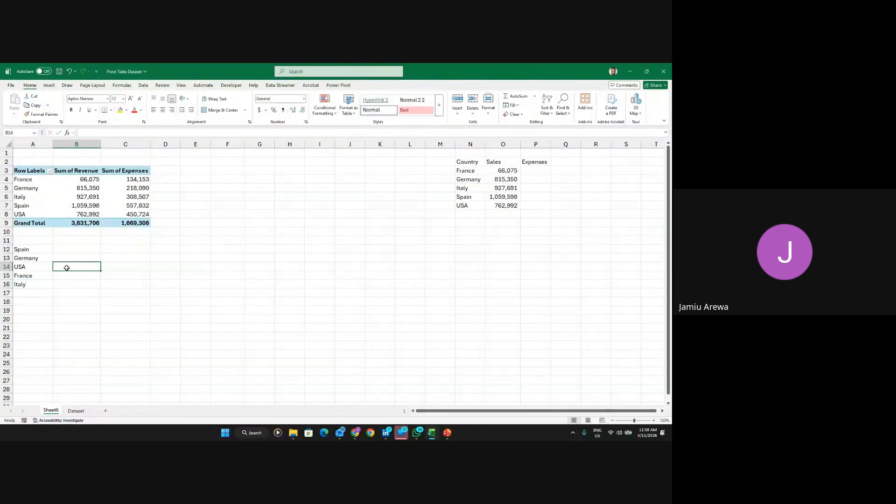
Open the custom lists editor from the General section of Excel's advanced options
left_click(87, 205)
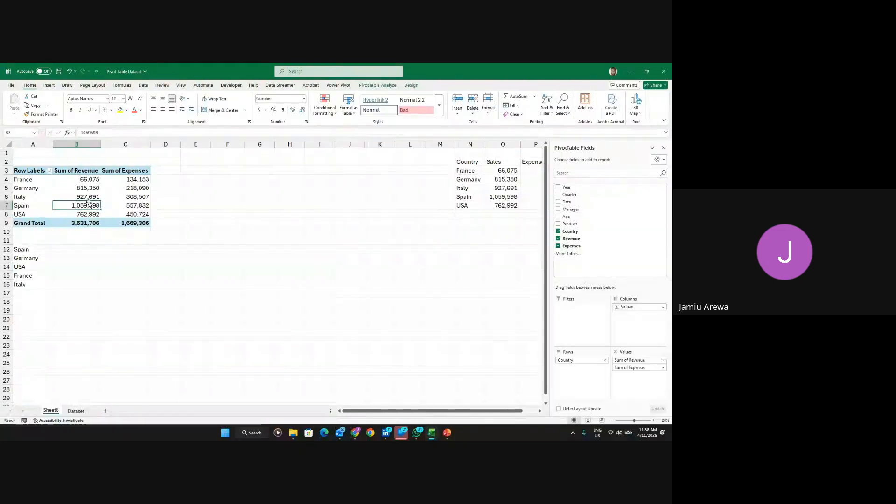
left_click(383, 88)
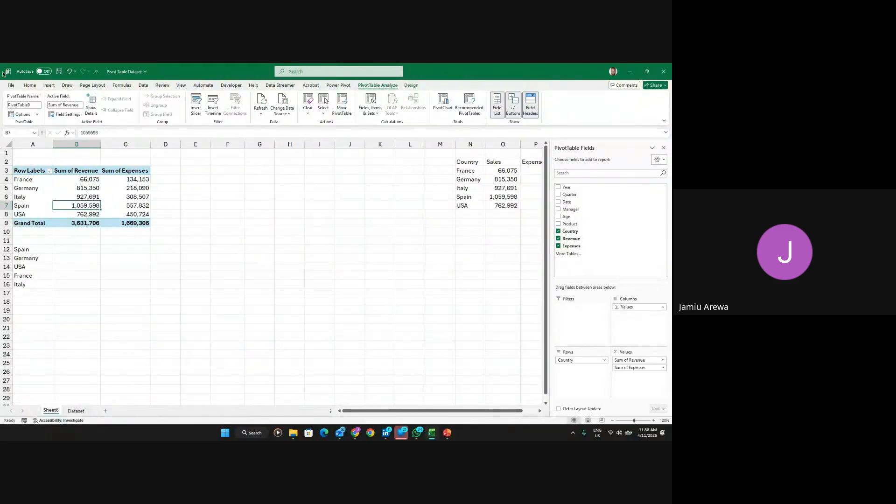
left_click(10, 85)
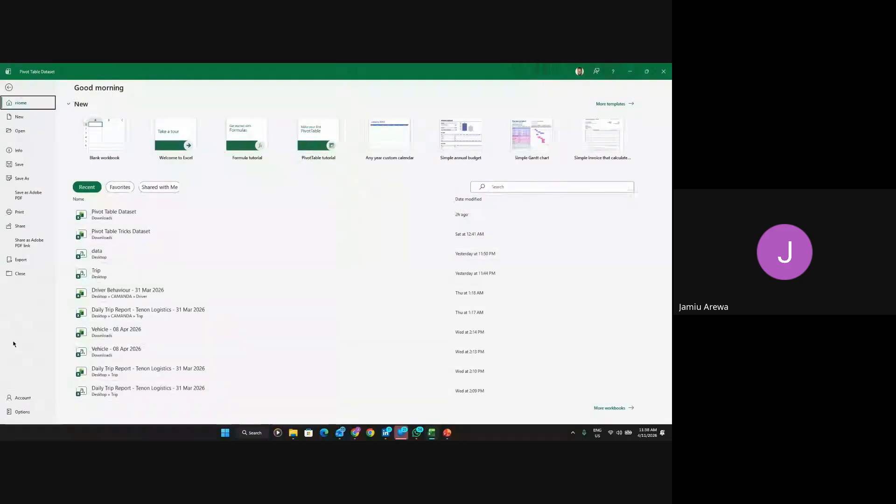
left_click(22, 411)
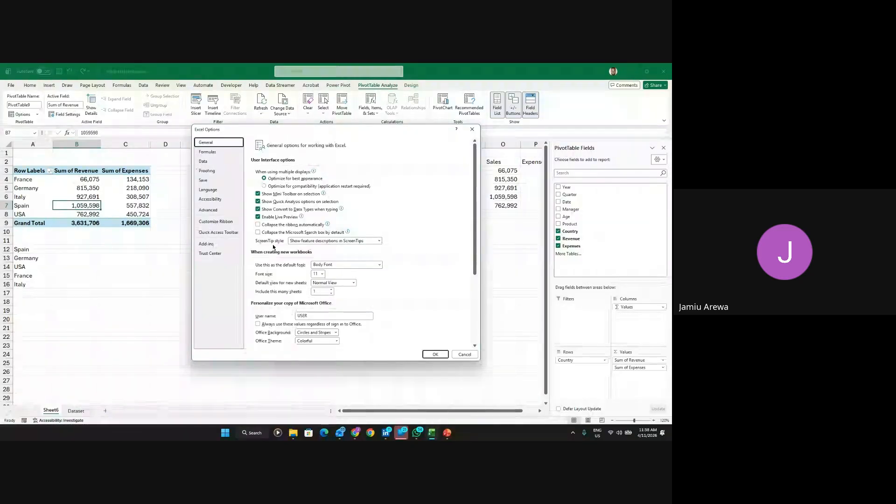
left_click(208, 210)
scroll(319, 260, "down", 10)
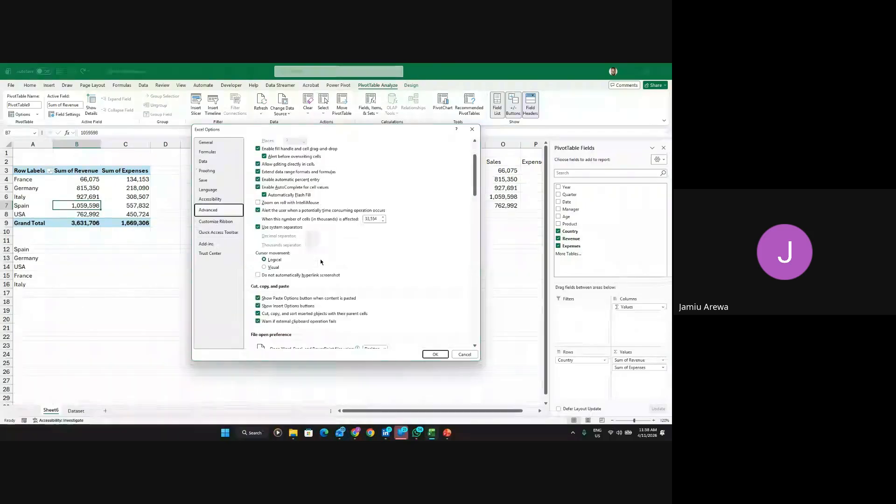
scroll(321, 261, "down", 10)
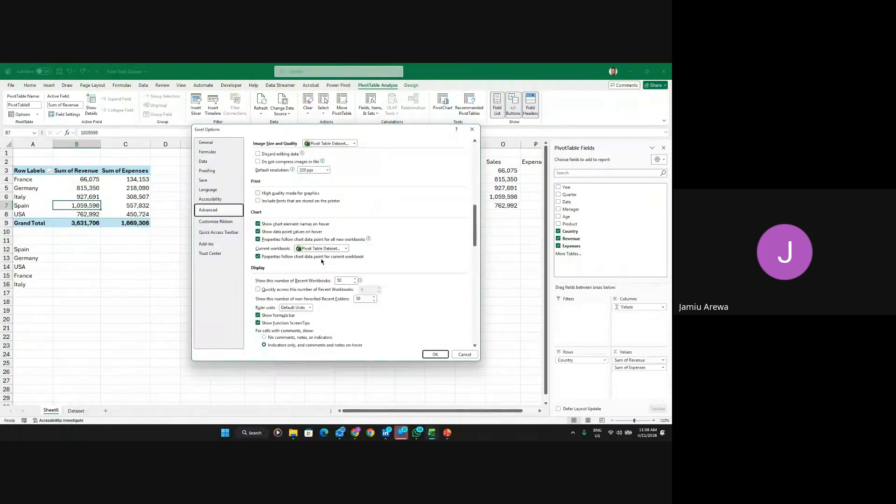
scroll(322, 262, "down", 5)
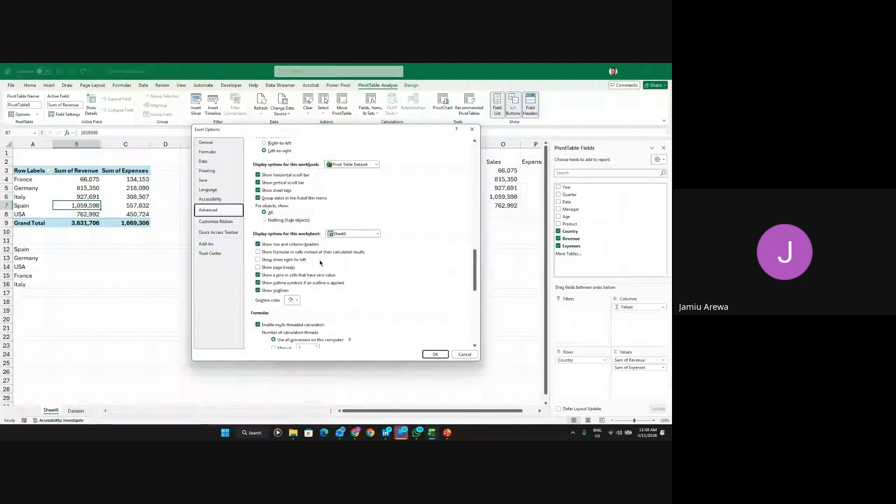
scroll(320, 263, "down", 1)
scroll(319, 261, "down", 5)
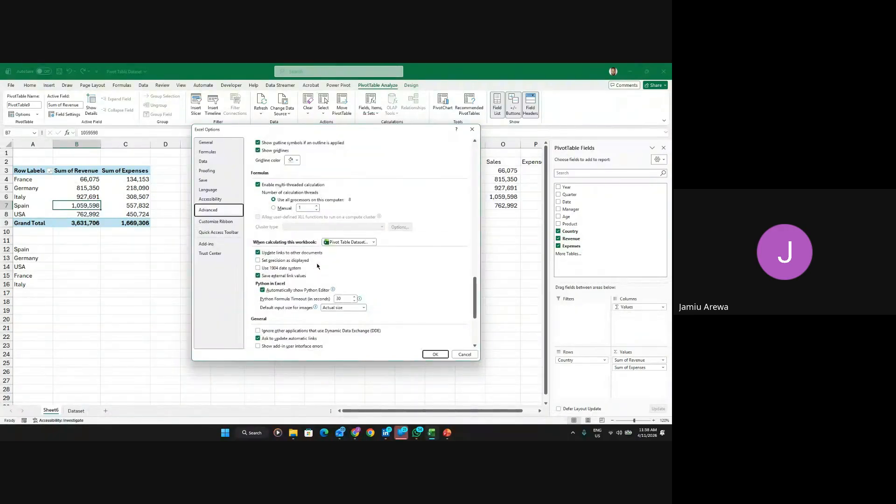
scroll(317, 266, "down", 5)
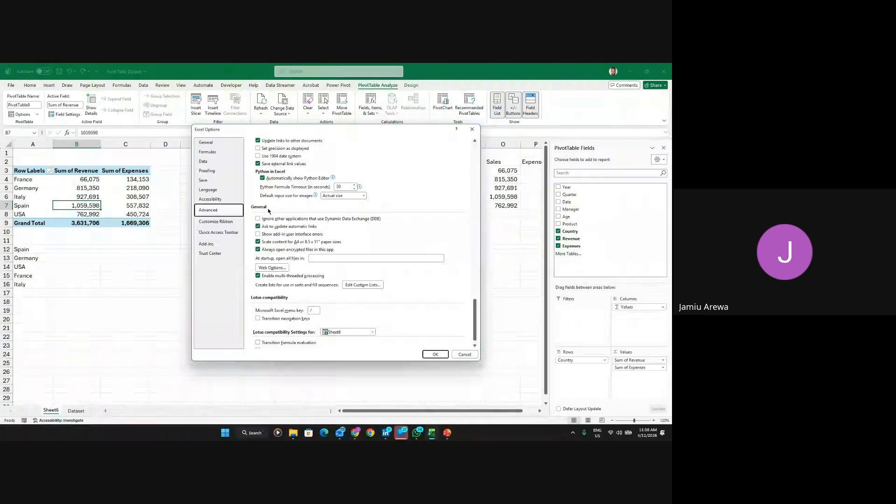
left_click(369, 286)
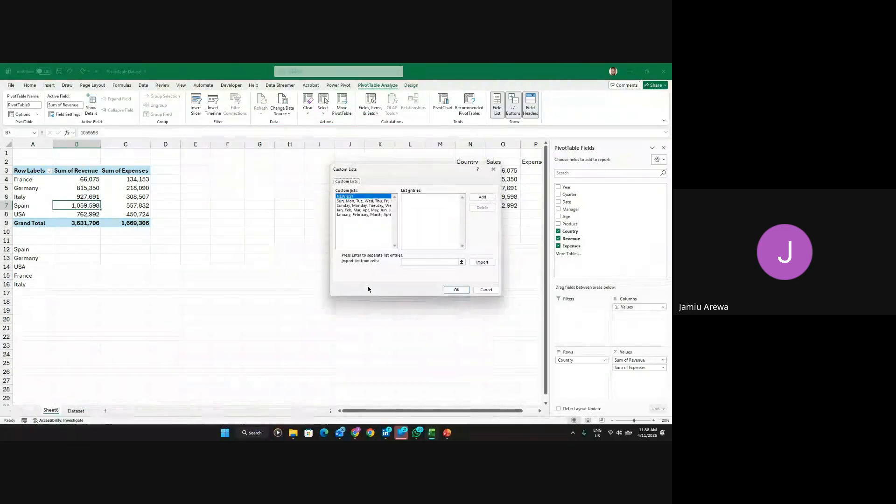
Import the countries in cells A12 to A16 as a new custom list and accept the options
left_click(422, 262)
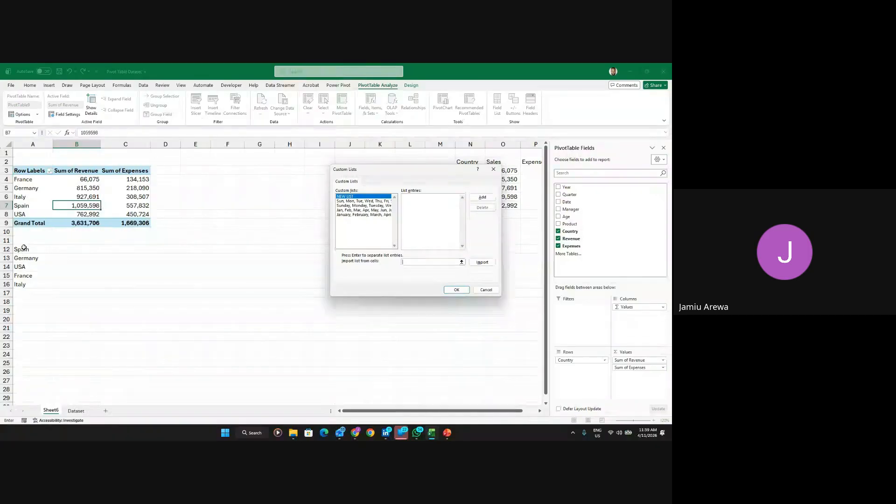
left_click_drag(22, 251, 18, 285)
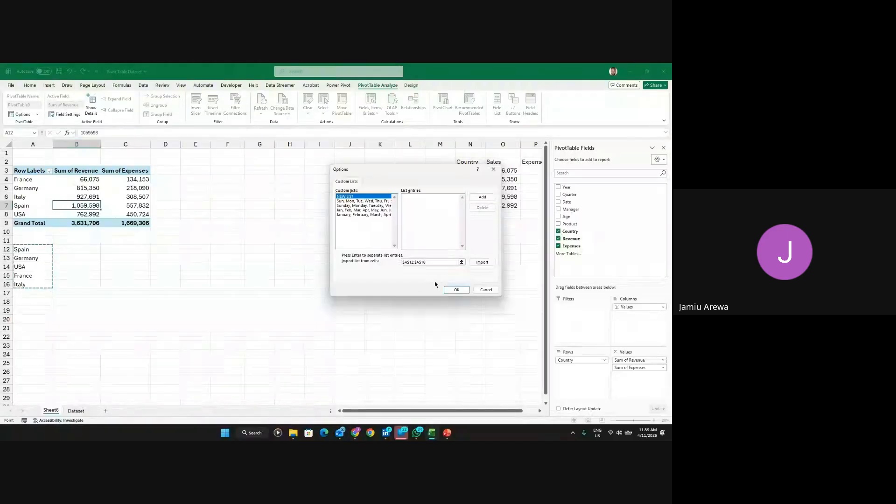
left_click(482, 262)
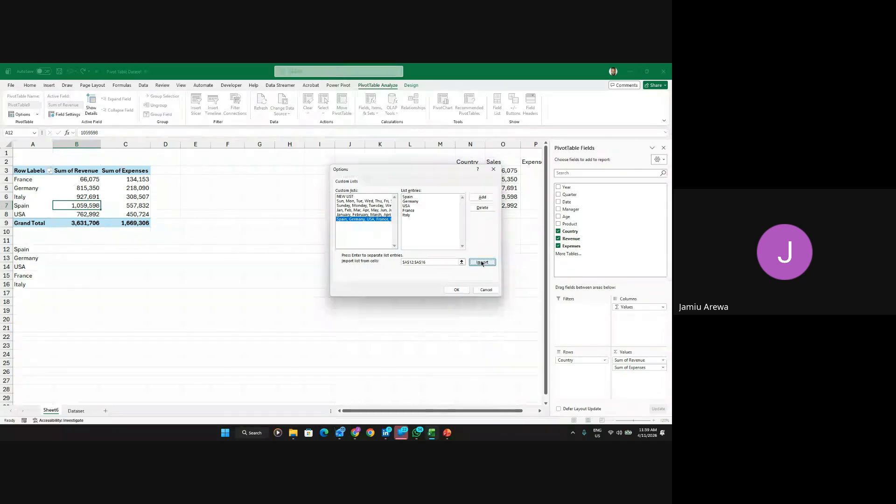
left_click(462, 290)
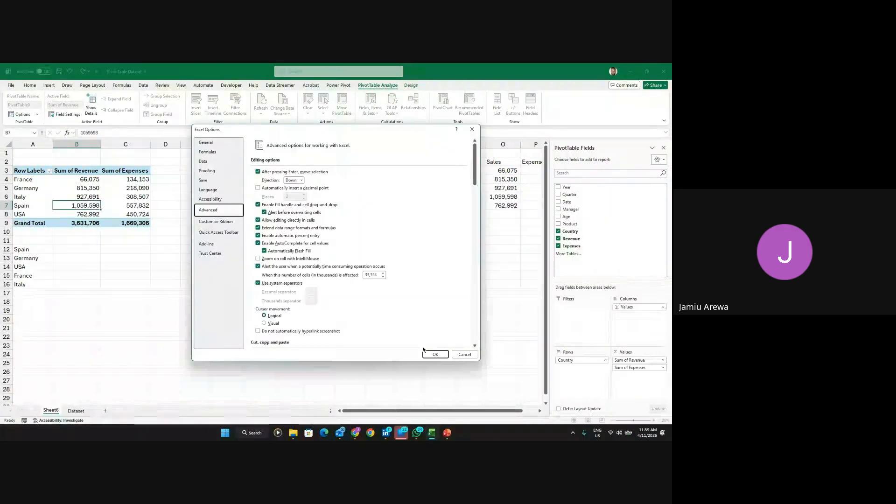
left_click(435, 353)
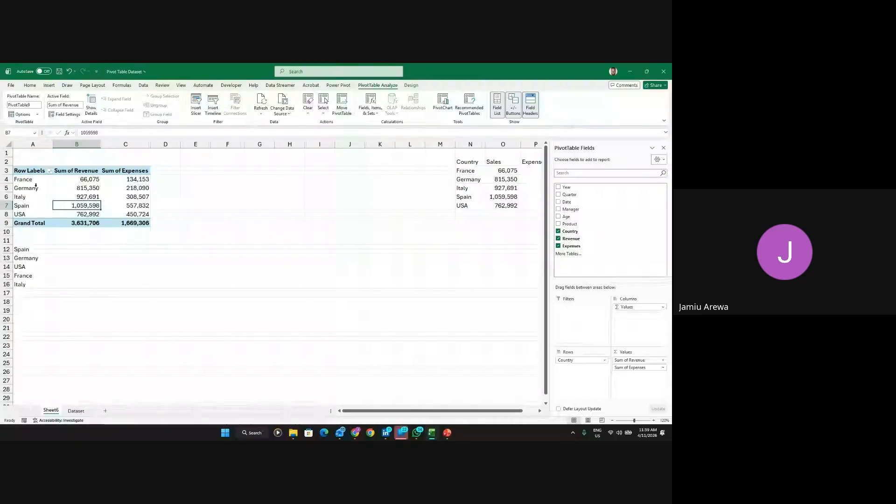
Re-sort the PivotTable's country row labels Z to A and back A to Z to apply the custom list order
left_click(49, 171)
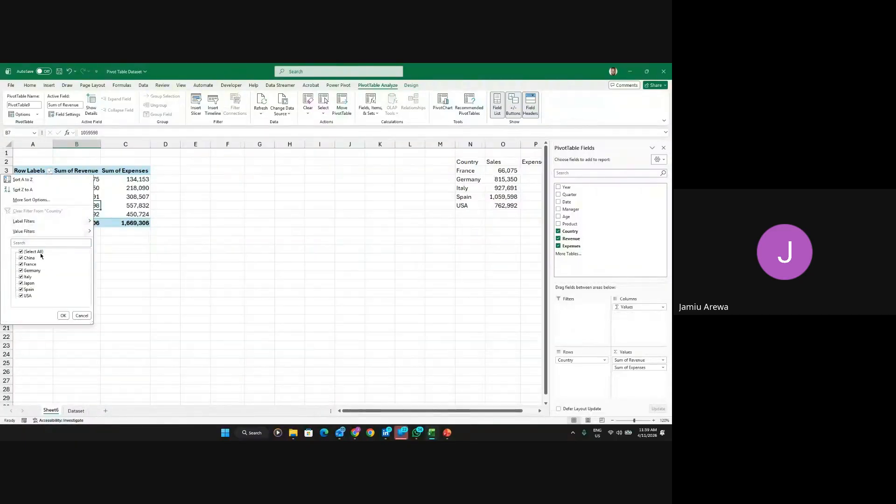
left_click(35, 180)
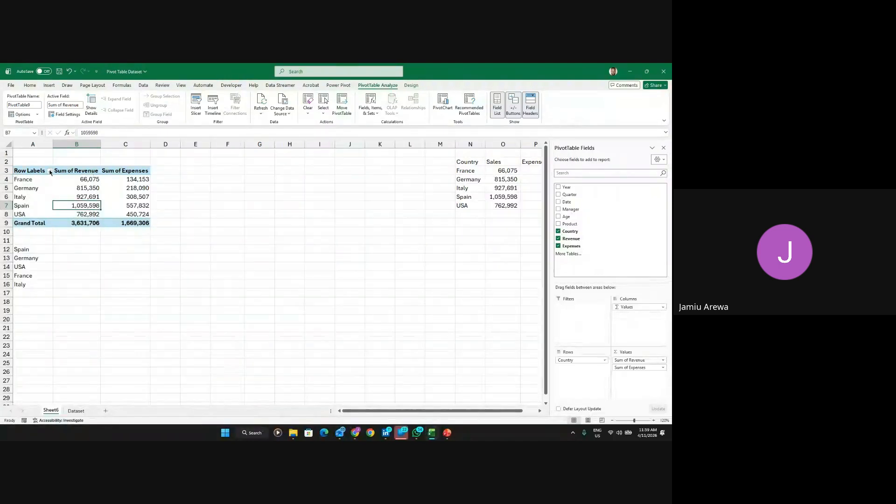
left_click(49, 172)
left_click(50, 173)
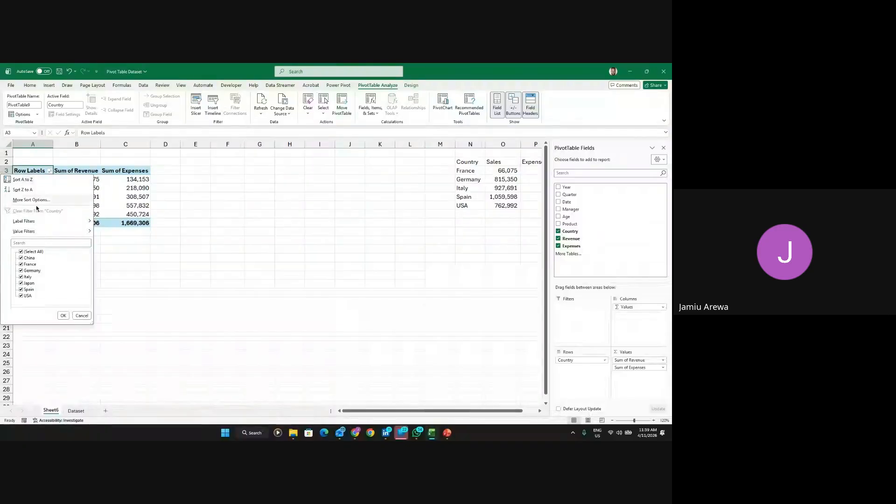
left_click(38, 190)
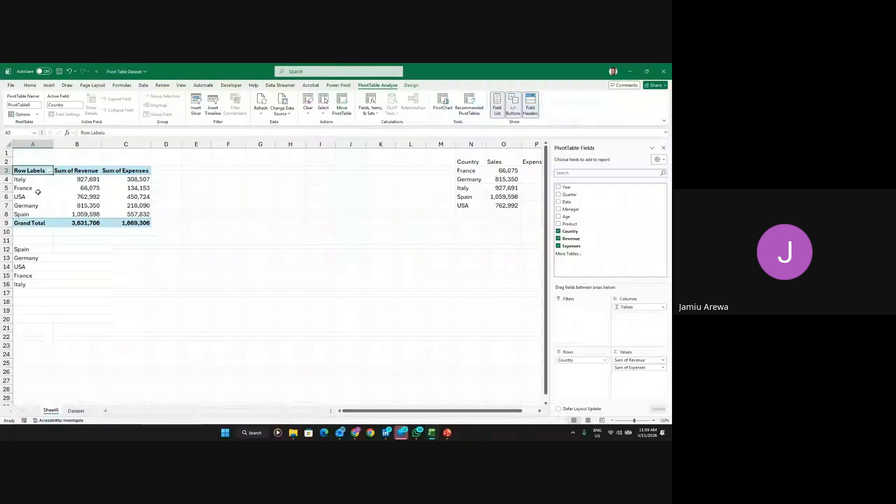
left_click(50, 171)
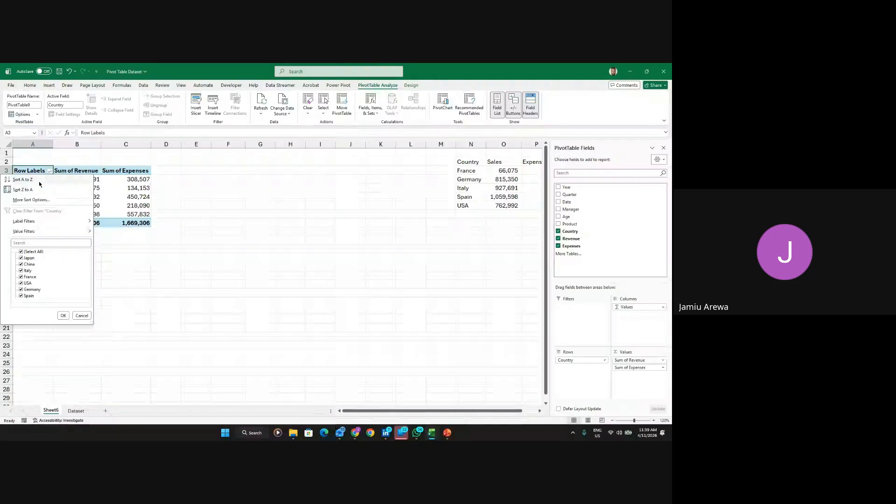
left_click(39, 180)
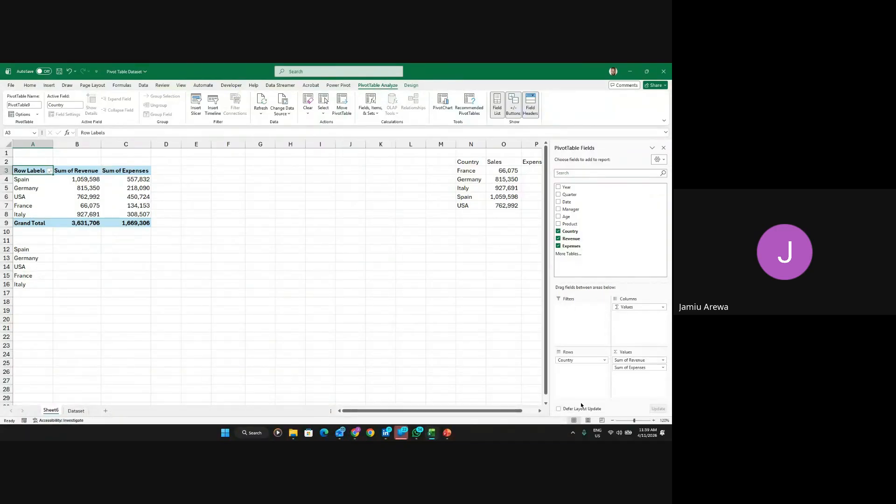
Take Country out of the PivotTable rows and add it back, and remove Sum of Expenses from the values
left_click_drag(585, 363, 467, 382)
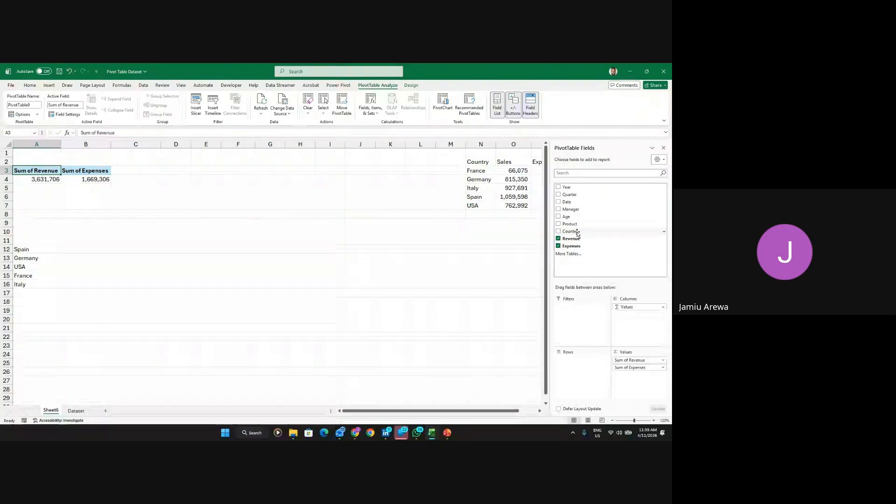
left_click_drag(576, 232, 581, 360)
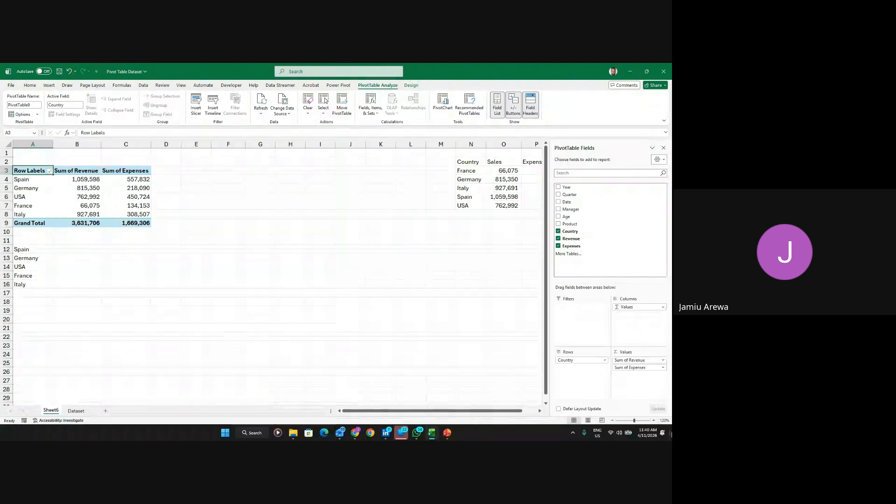
left_click_drag(632, 366, 453, 336)
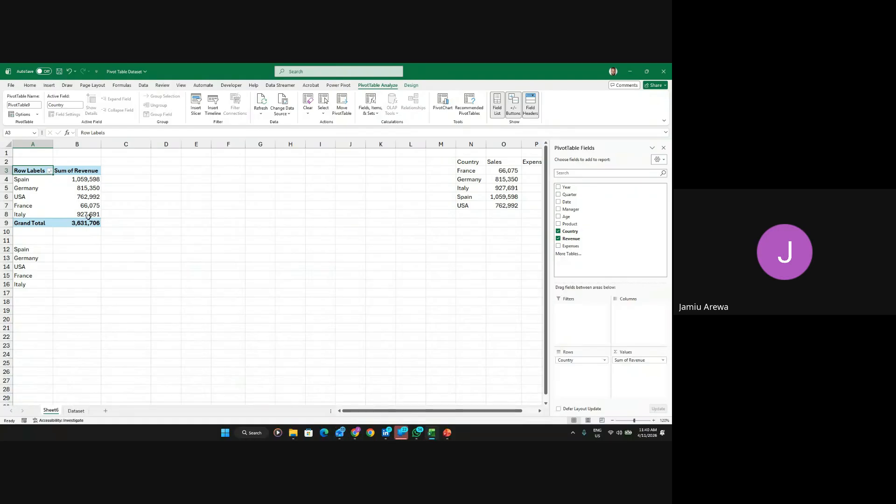
Calculate Spain's share of the total revenue in C4 with =B4/B9 and format it as a percentage
left_click(121, 181)
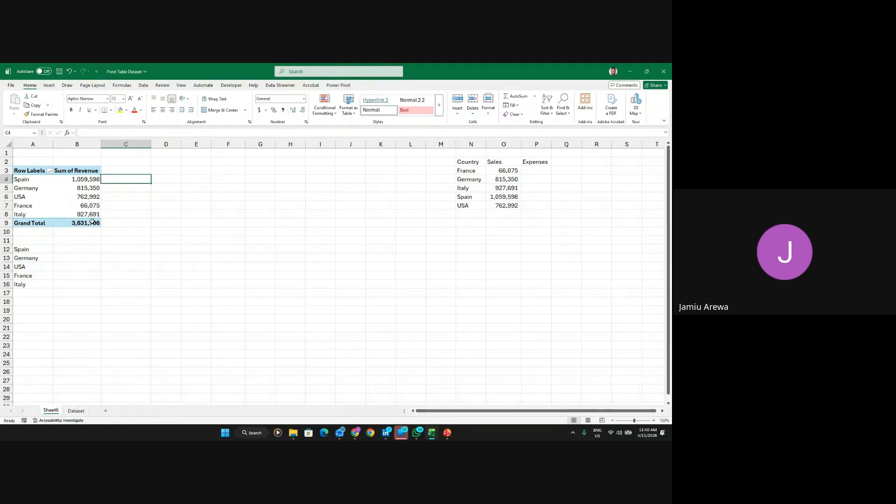
mouse_move(89, 219)
type("=")
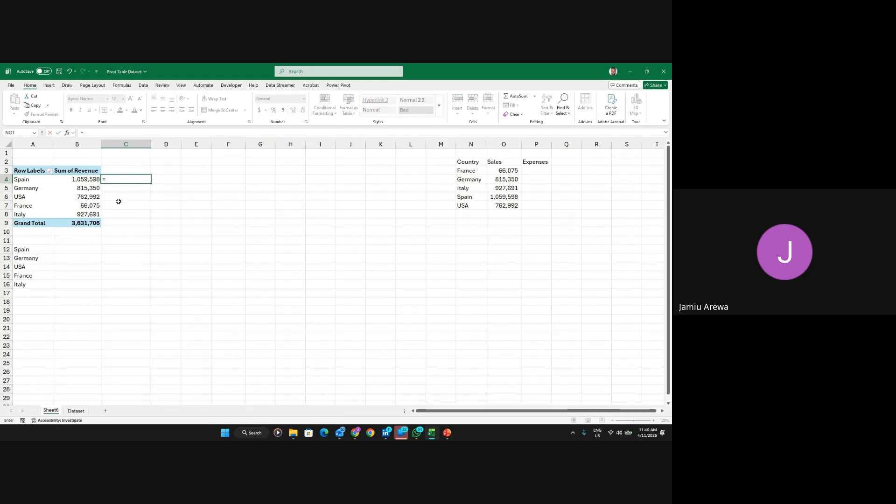
left_click(85, 179)
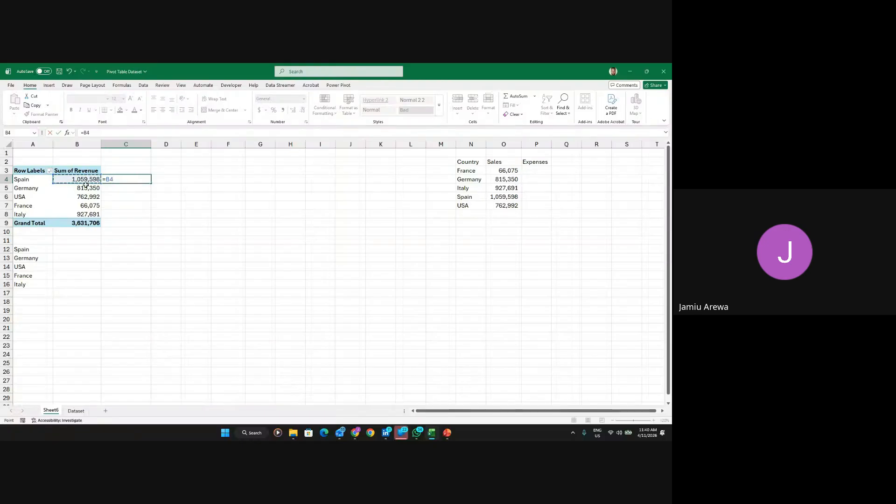
type("/")
left_click(86, 223)
key("Return")
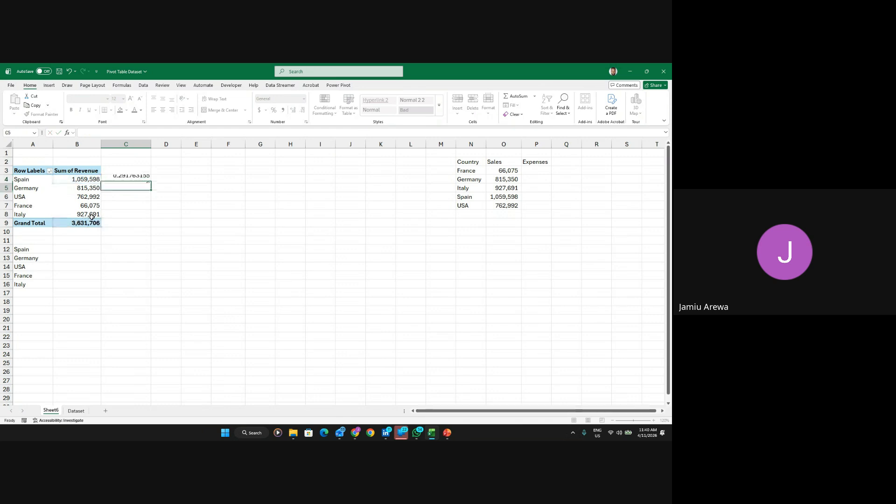
left_click(134, 179)
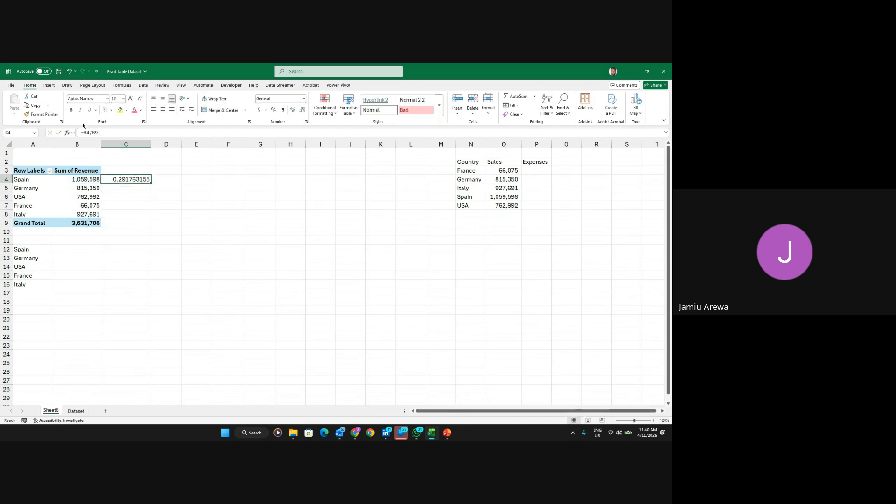
left_click(273, 110)
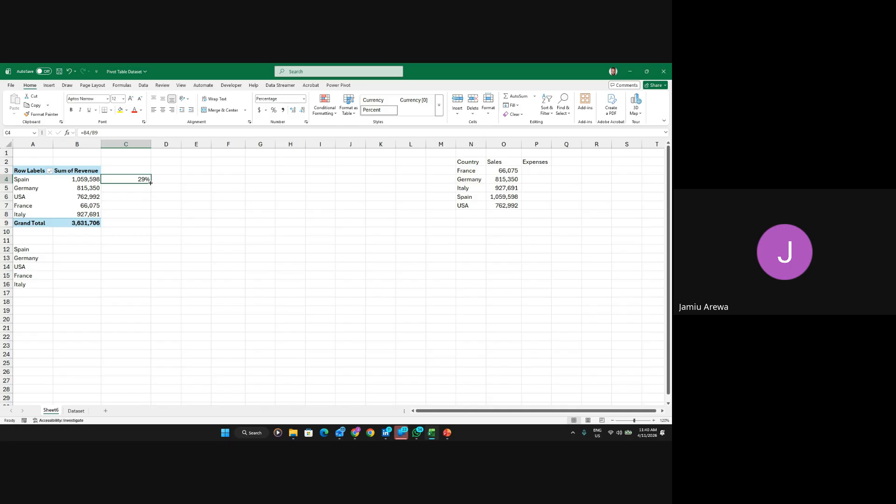
Try to fill Spain's share formula from C4 down through C9
left_click_drag(150, 183, 145, 226)
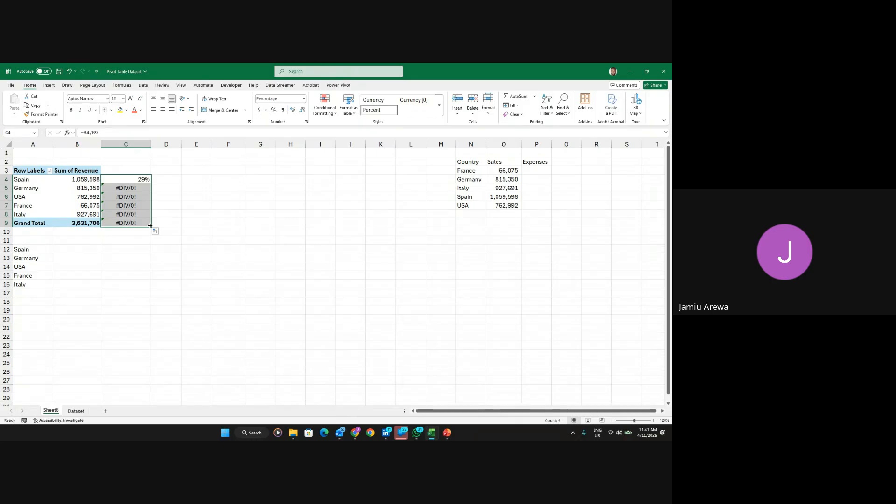
left_click_drag(149, 226, 150, 225)
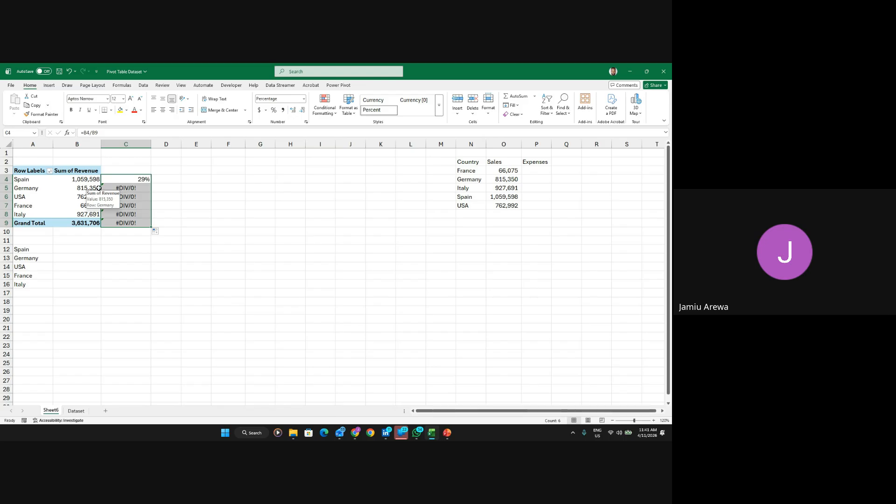
left_click(82, 231)
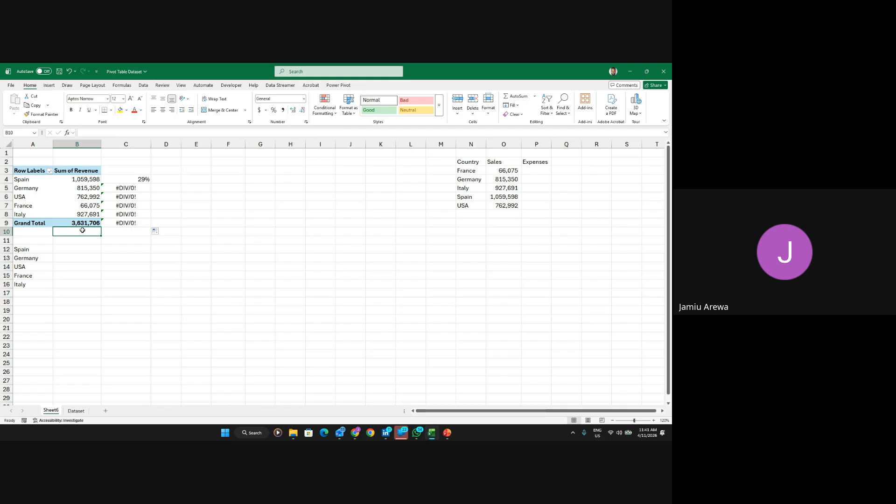
left_click(139, 180)
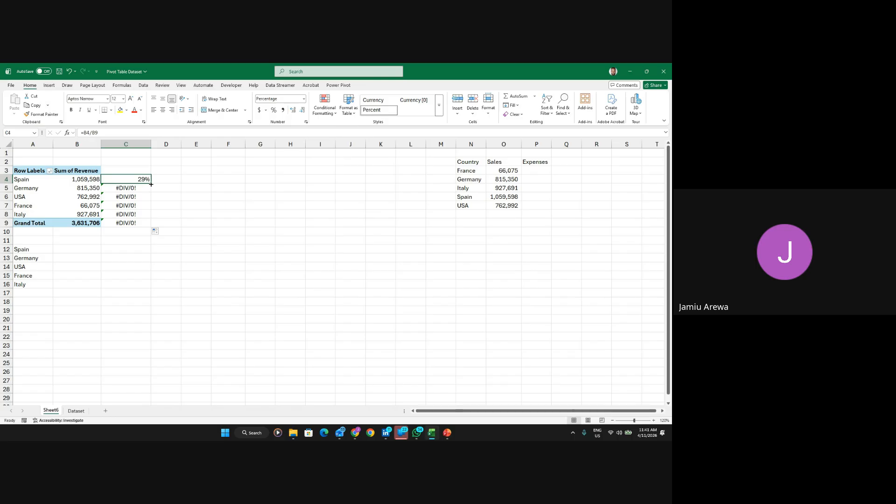
left_click_drag(150, 184, 148, 225)
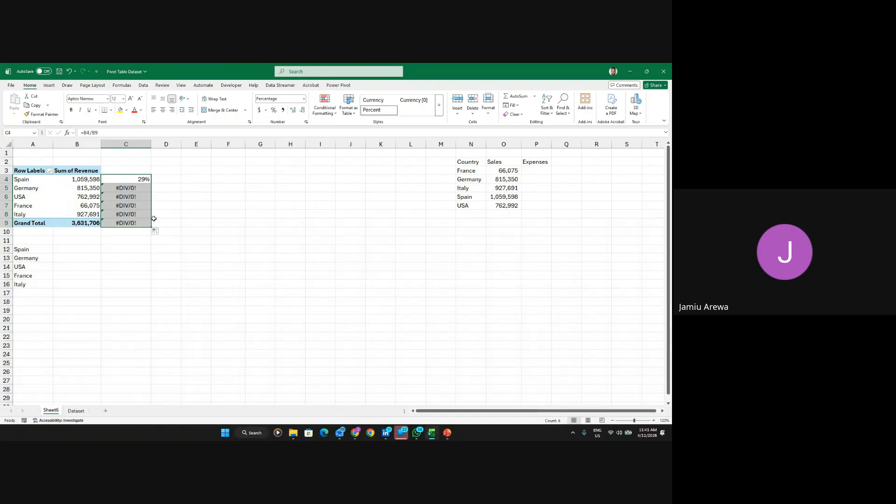
Clear the share formulas in C4:C9 and add Revenue to the PivotTable values a second time
key("Delete")
left_click(99, 203)
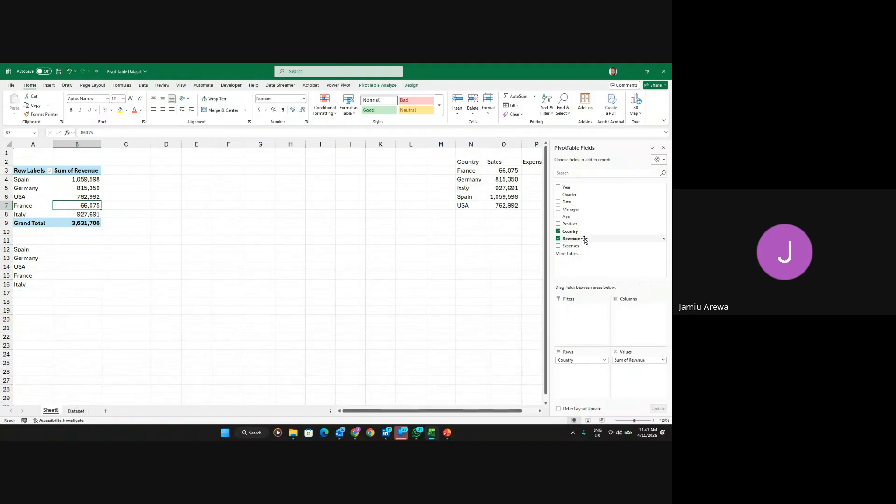
left_click_drag(584, 242, 641, 371)
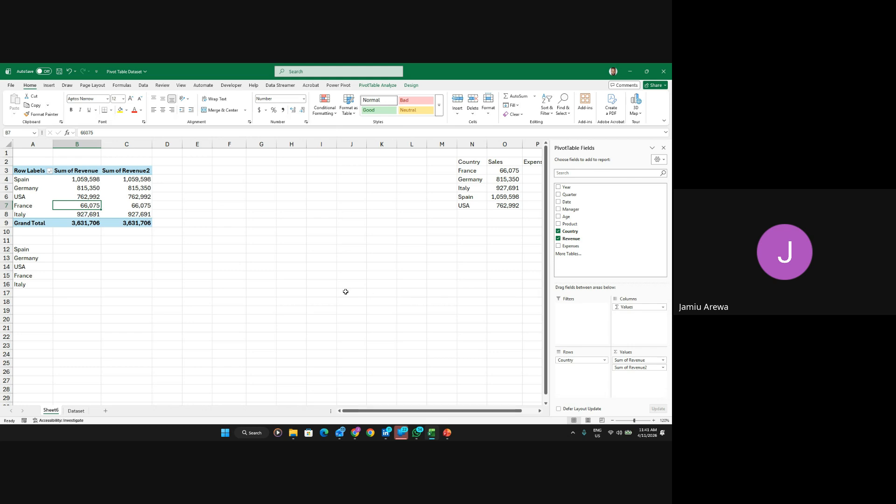
Show the PivotTable's Sum of Revenue2 values as % of Grand Total
left_click(137, 196)
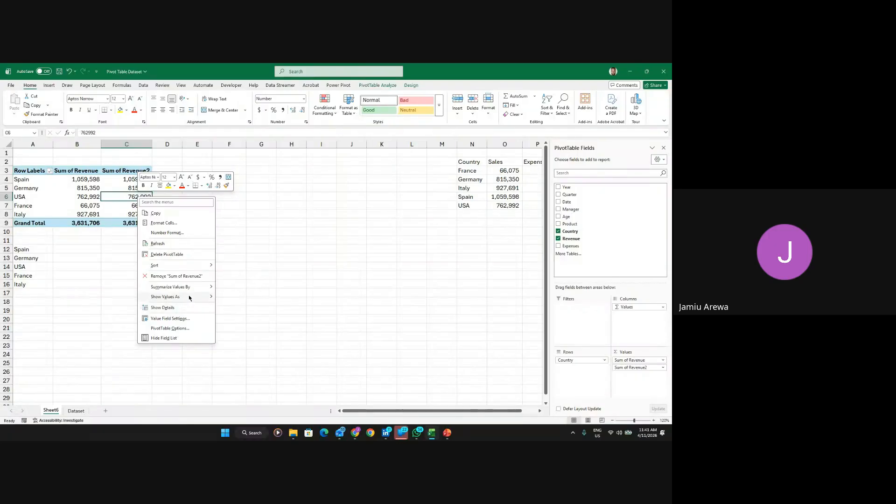
mouse_move(188, 295)
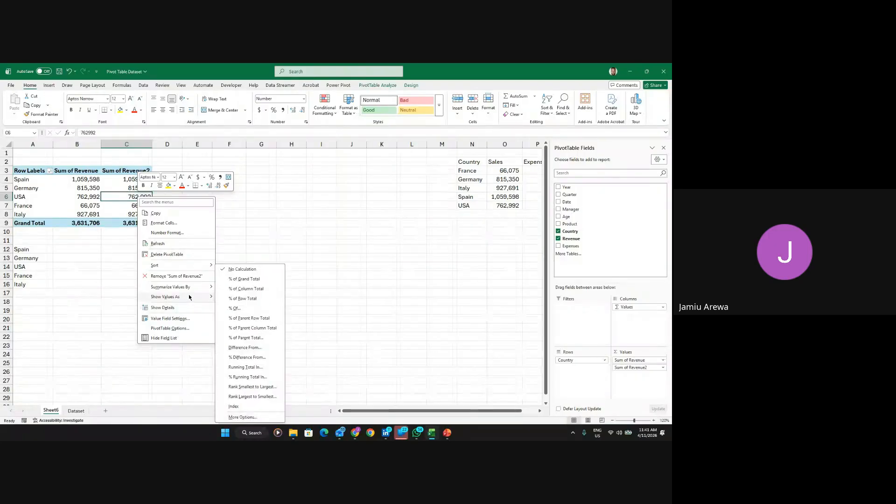
left_click(243, 279)
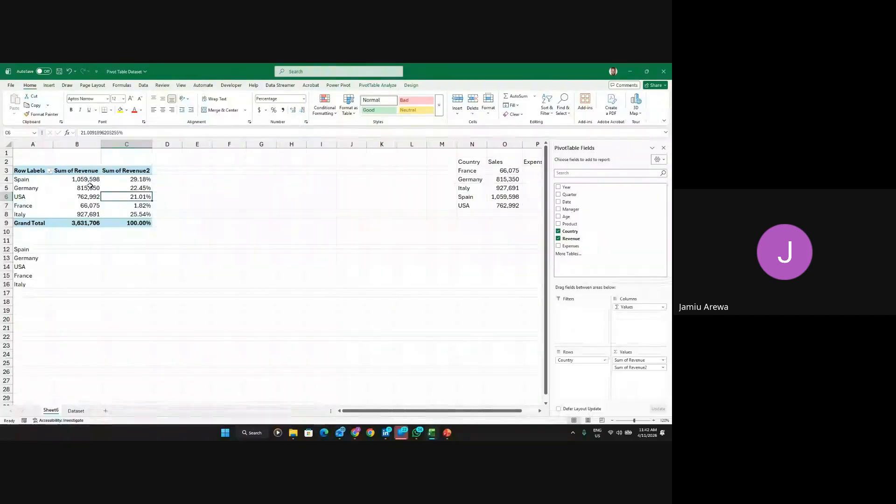
mouse_move(90, 182)
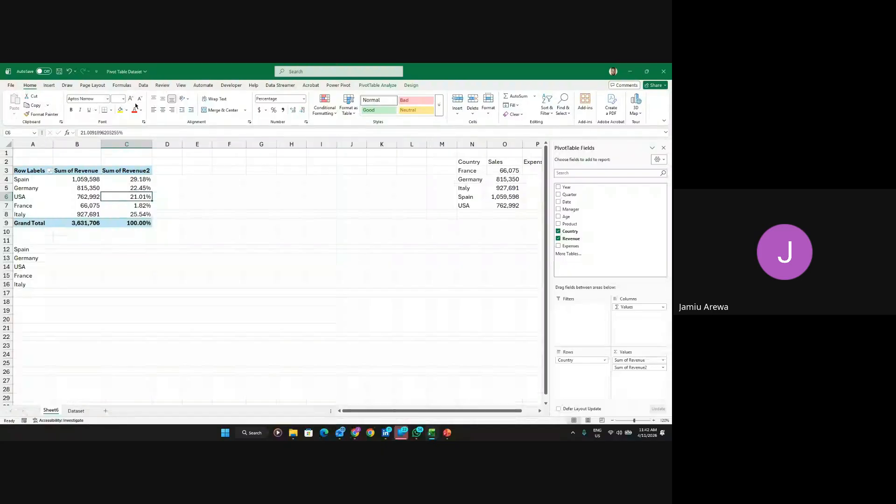
Add solid blue data bars to all cells showing Sum of Revenue2 values for Country
left_click(138, 179)
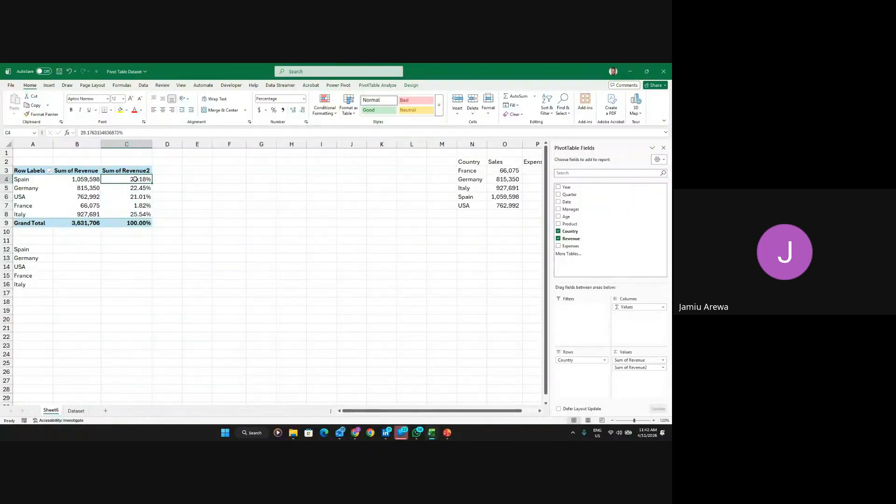
left_click(334, 114)
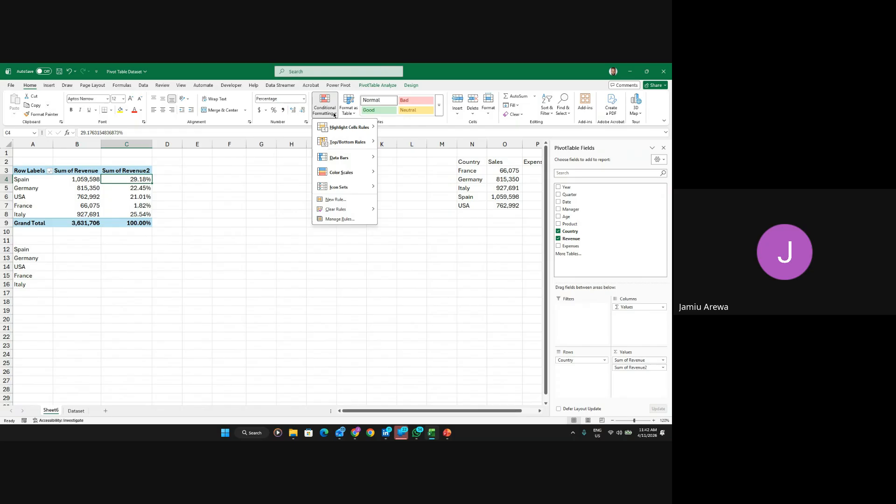
mouse_move(361, 158)
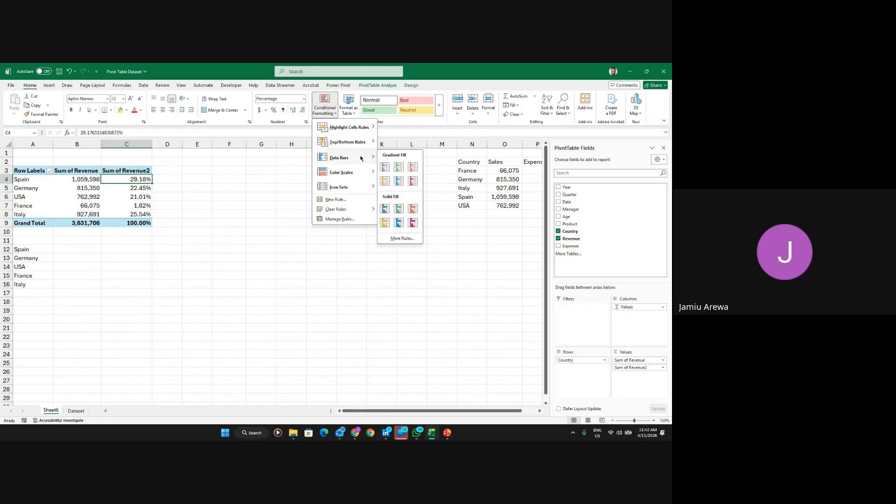
left_click(385, 208)
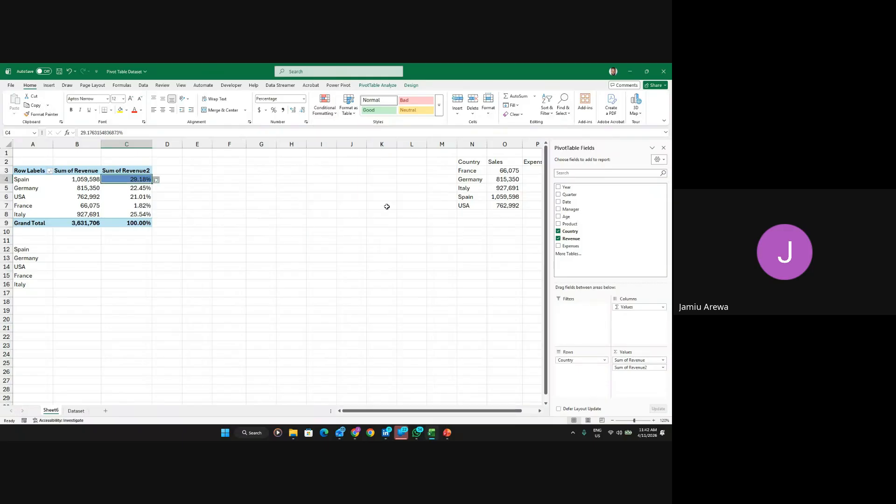
left_click(157, 180)
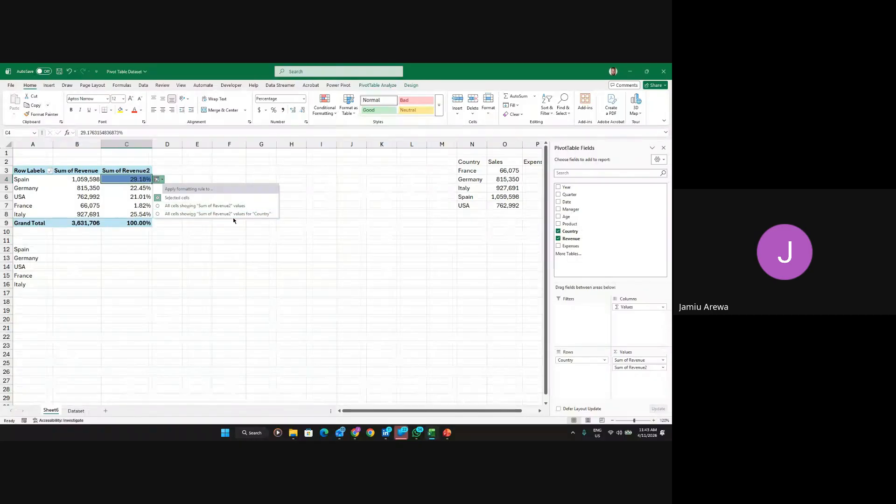
left_click(158, 214)
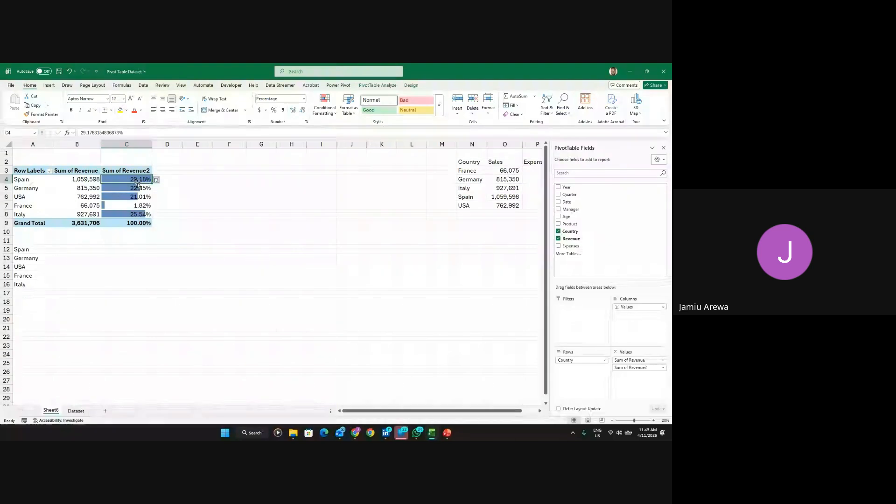
Edit the PivotTable's data bar formatting rule to show the bar only, and apply it
left_click(337, 115)
left_click(351, 222)
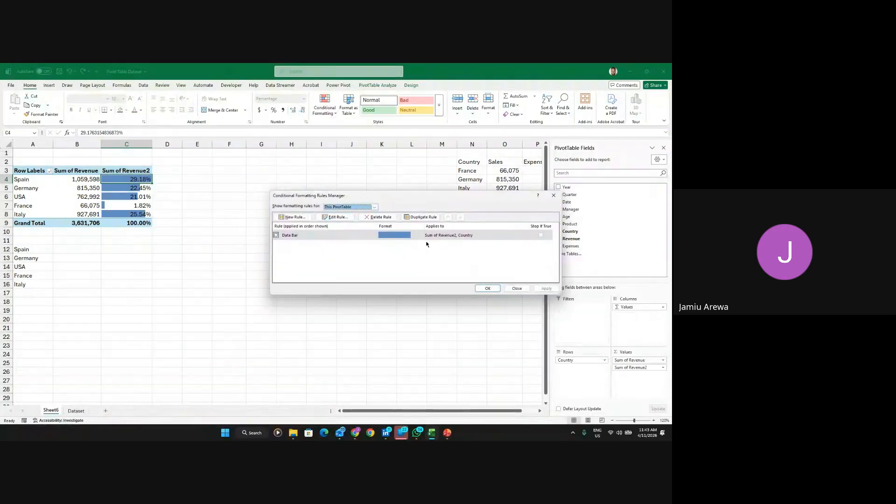
left_click(336, 217)
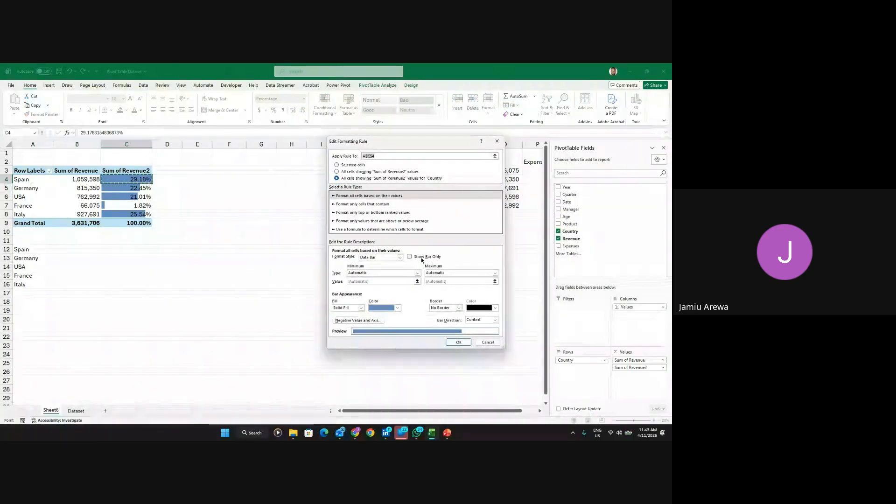
left_click(410, 257)
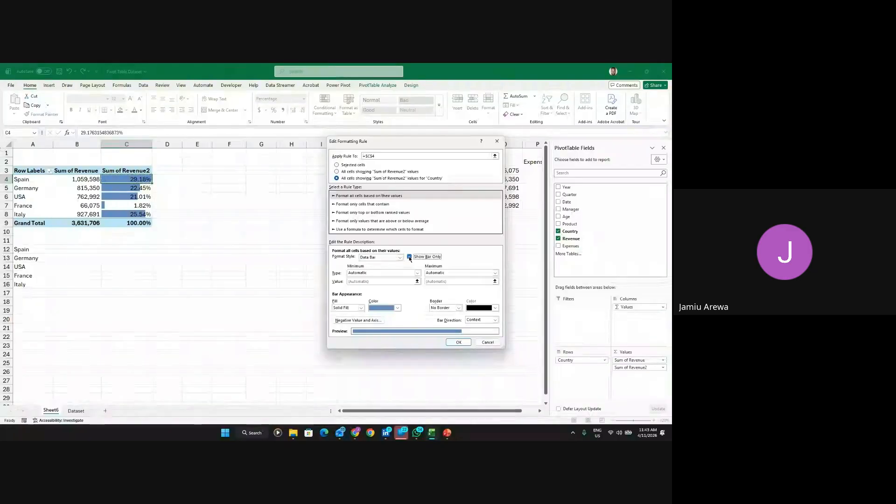
left_click(459, 342)
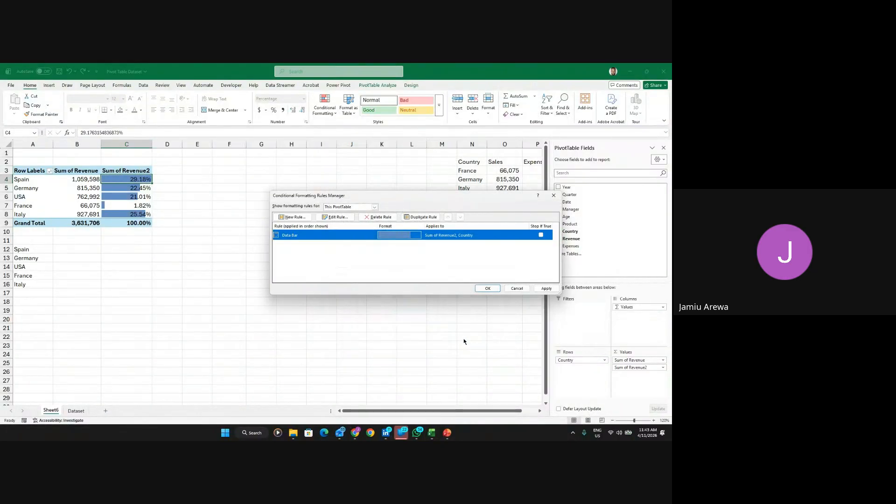
left_click(485, 288)
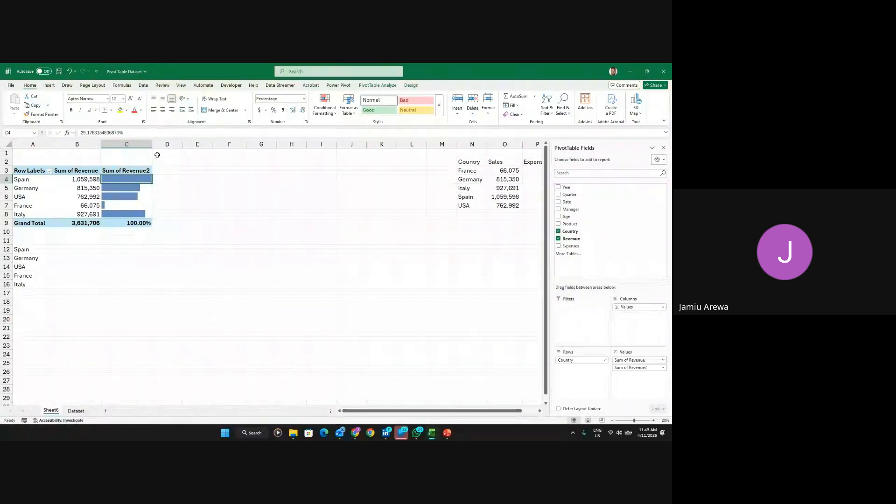
Widen column C slightly and move Sum of Revenue2 ahead of Sum of Revenue in the PivotTable values
left_click_drag(152, 143, 158, 141)
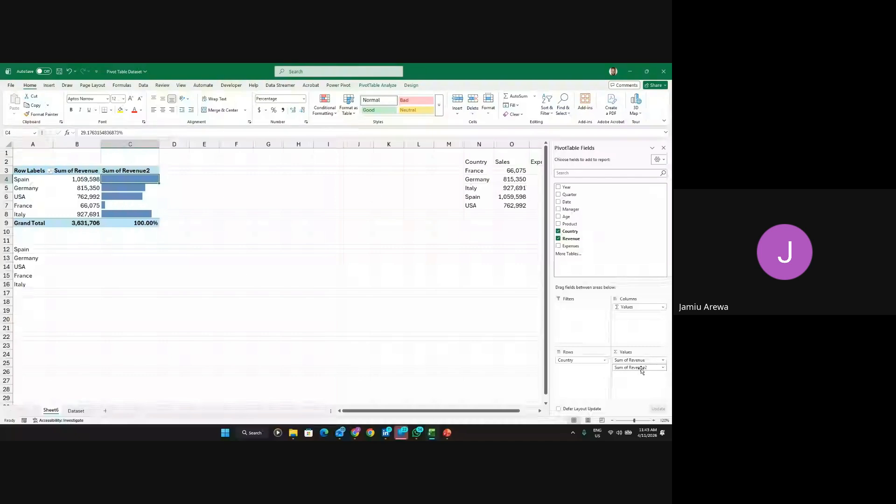
left_click_drag(642, 370, 637, 360)
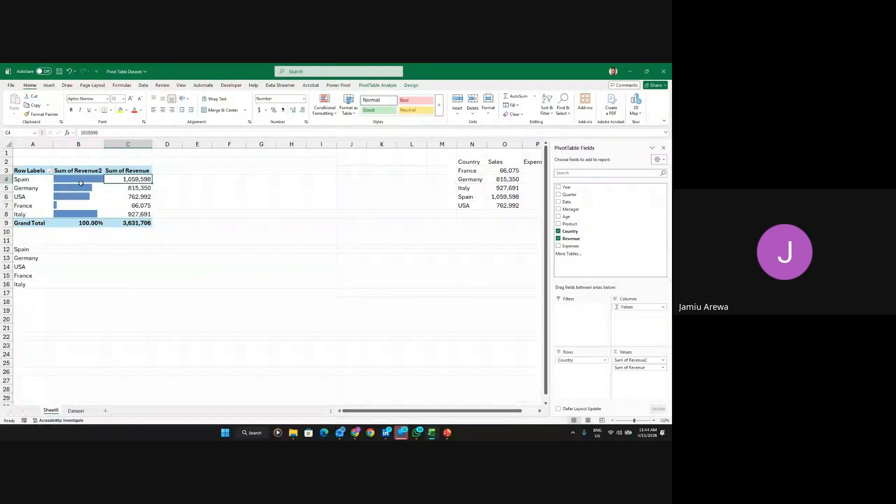
left_click(59, 204)
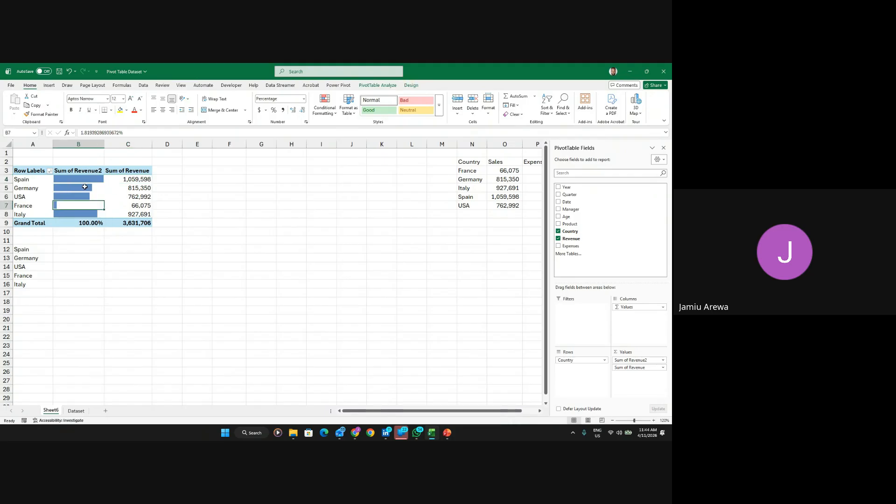
left_click(100, 177)
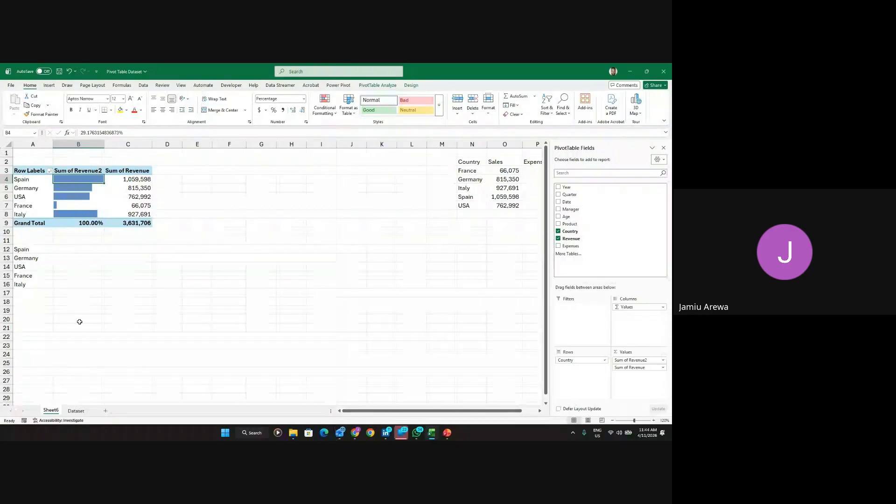
Filter the Country column of the table on the Dataset sheet to France only
left_click(76, 411)
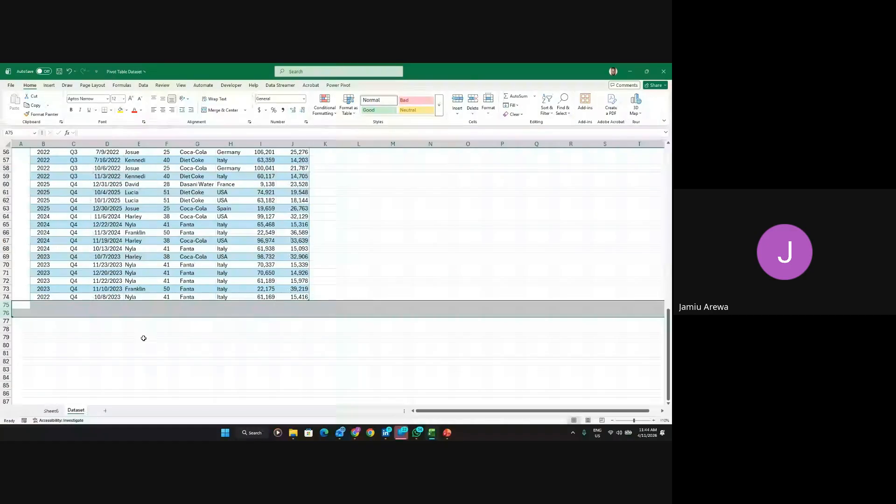
scroll(143, 338, "up", 18)
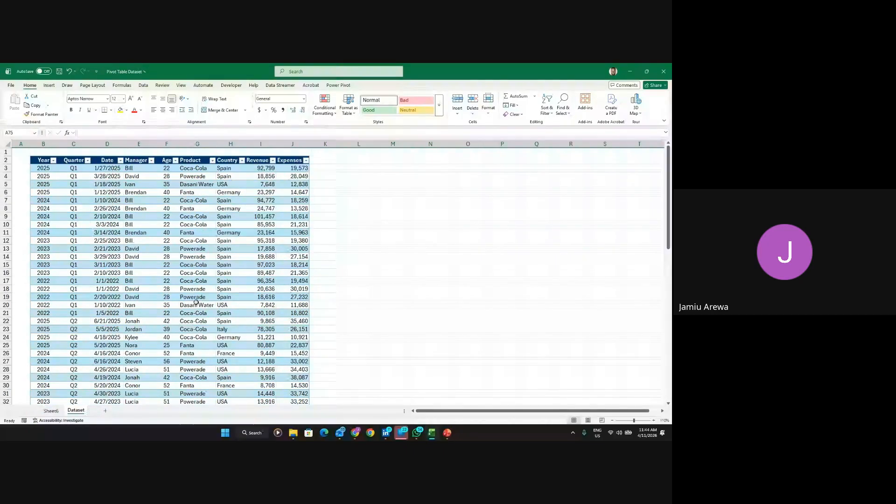
left_click(52, 411)
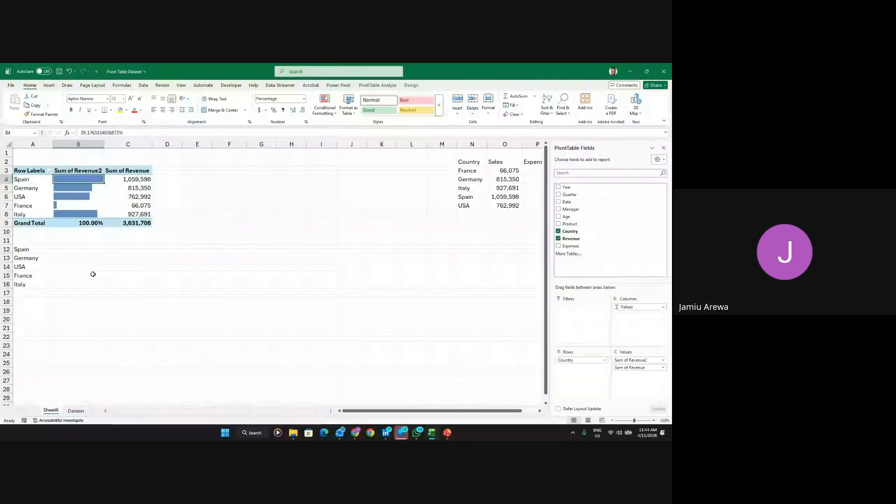
left_click(74, 411)
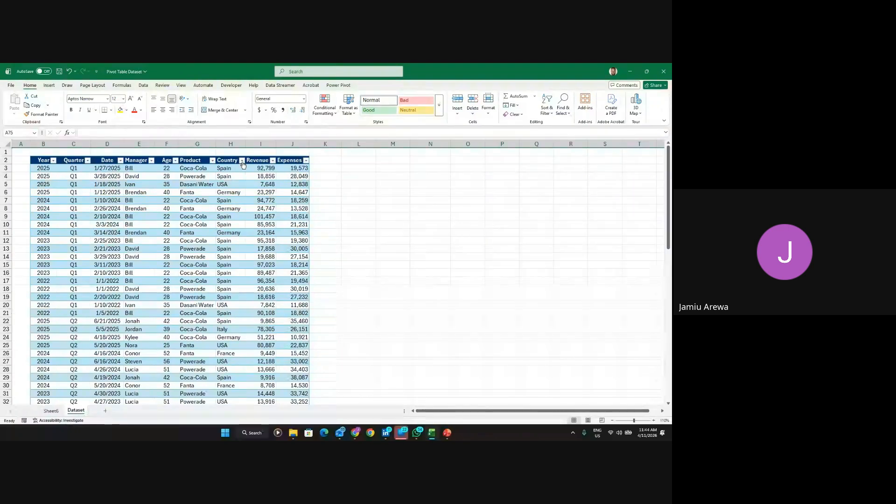
left_click(242, 160)
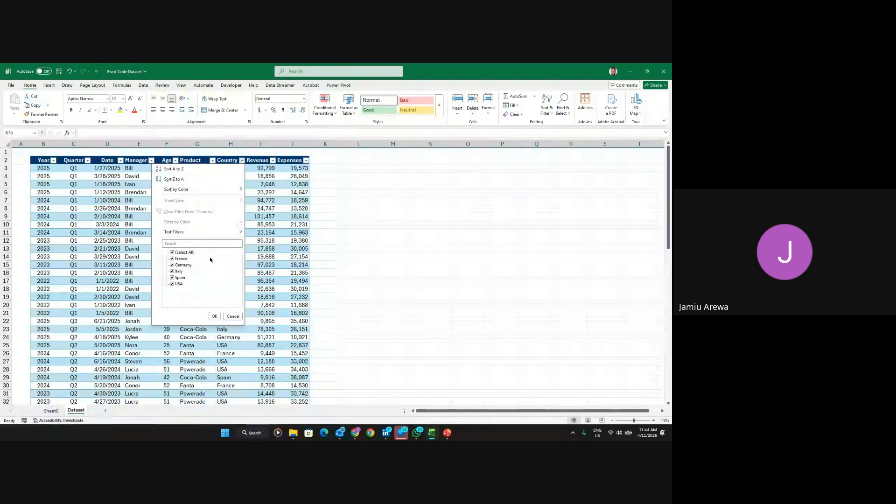
left_click(172, 253)
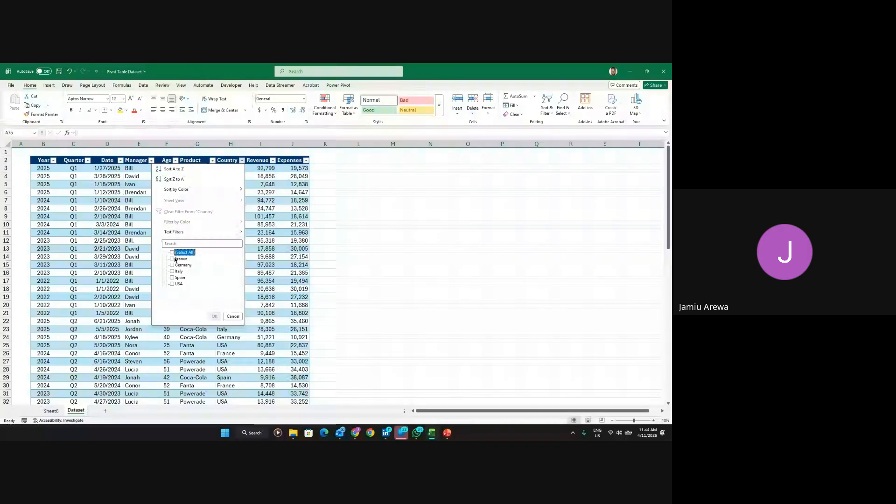
left_click(174, 259)
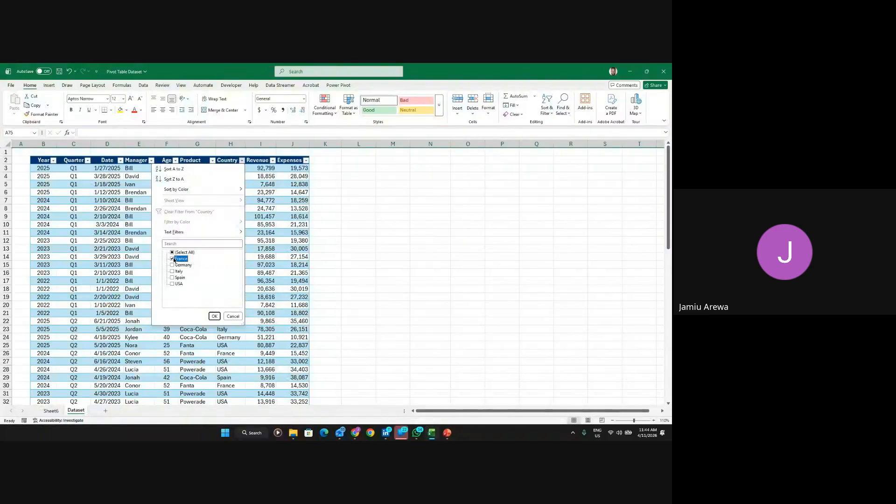
left_click(214, 316)
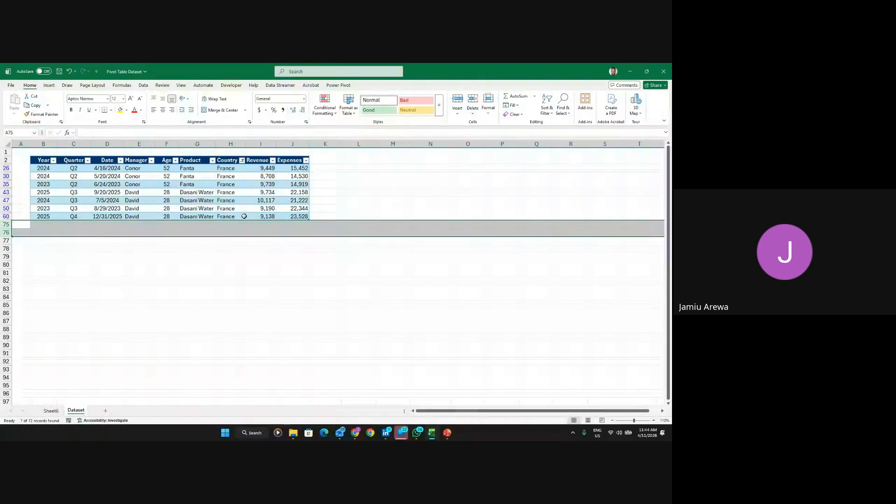
Clear the filter from the Dataset table's Country column
left_click(241, 160)
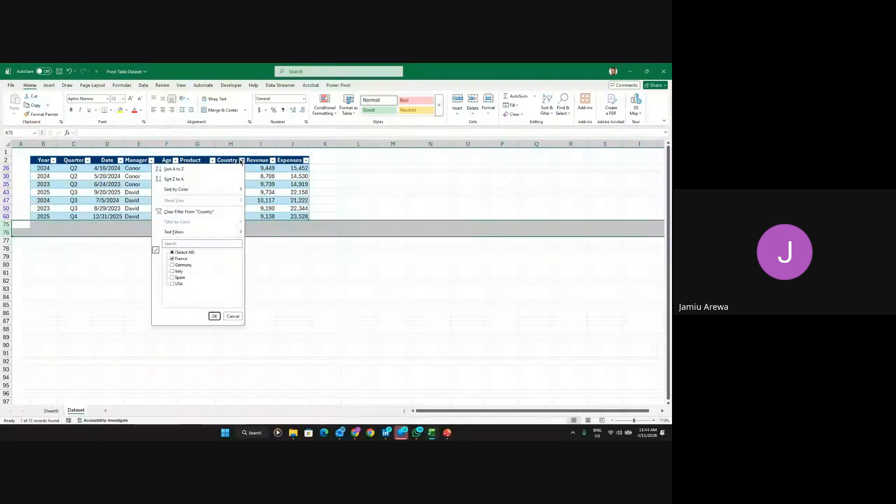
left_click(172, 252)
left_click(189, 212)
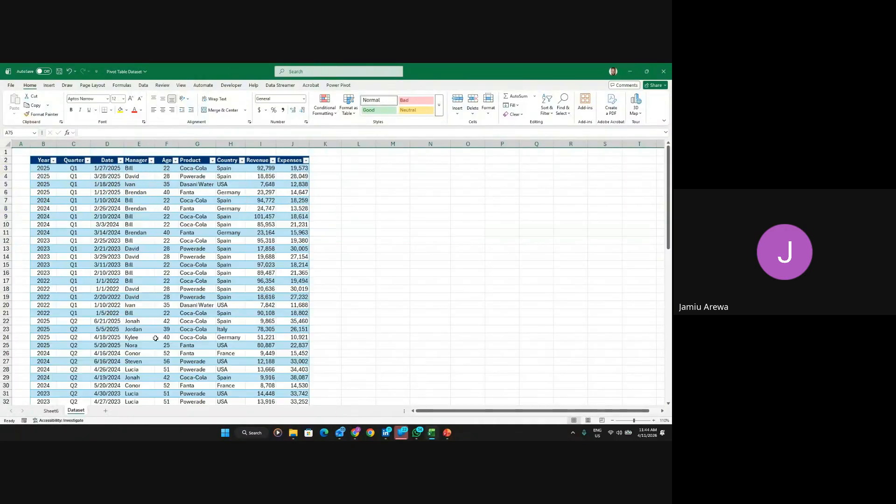
Drill into France's Sum of Revenue on Sheet6 to extract its source records to a new sheet, and return to the Dataset sheet
left_click(51, 410)
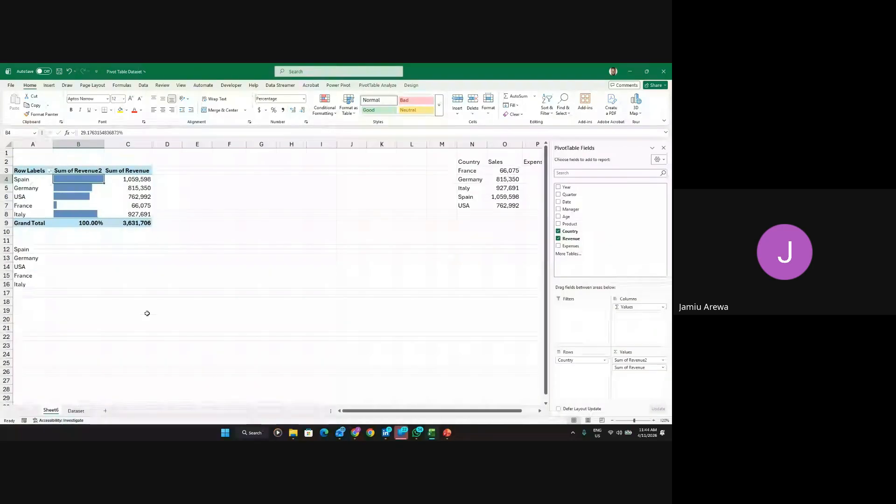
left_click(138, 206)
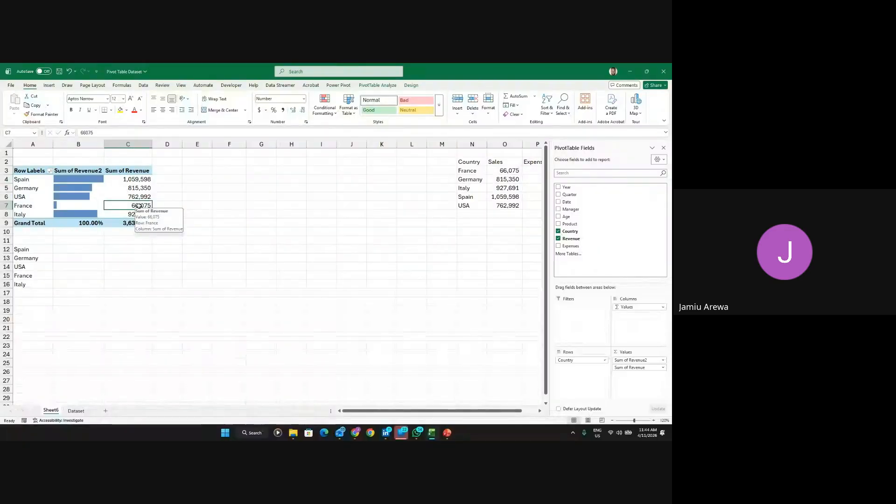
double_click(139, 206)
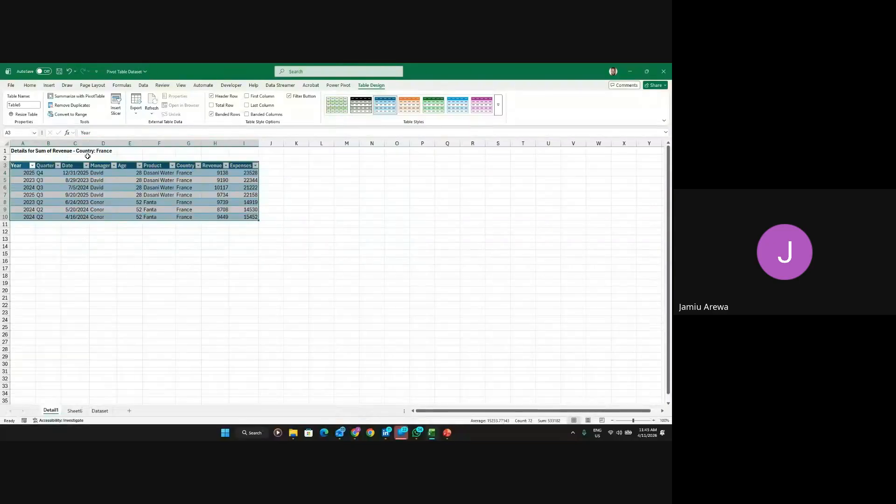
left_click(89, 411)
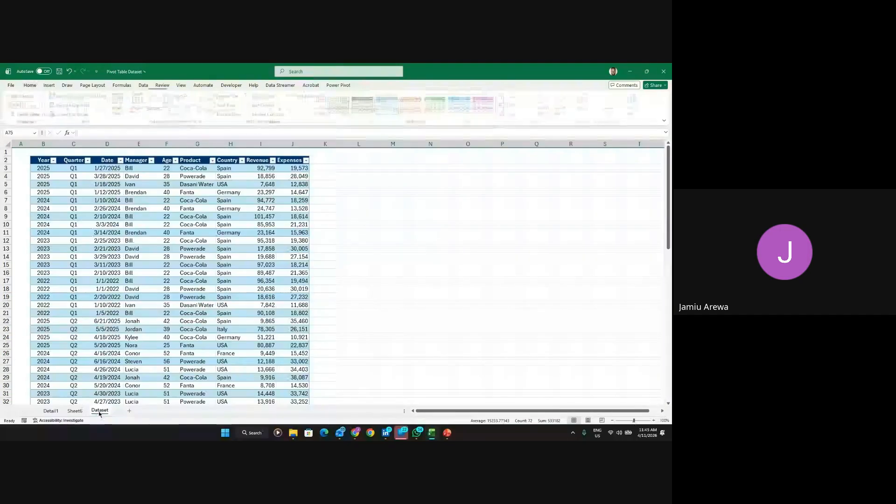
Drill into Spain's Sum of Revenue on Sheet6 to extract its underlying records to a new sheet
left_click(73, 411)
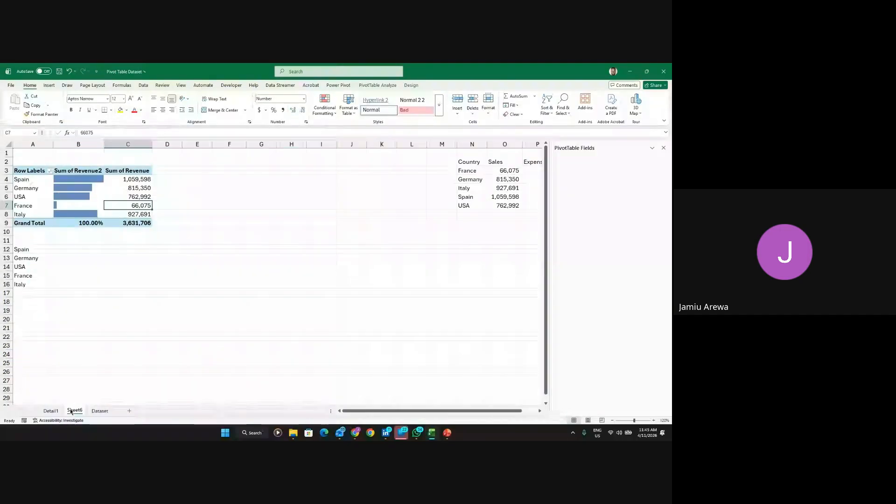
double_click(130, 179)
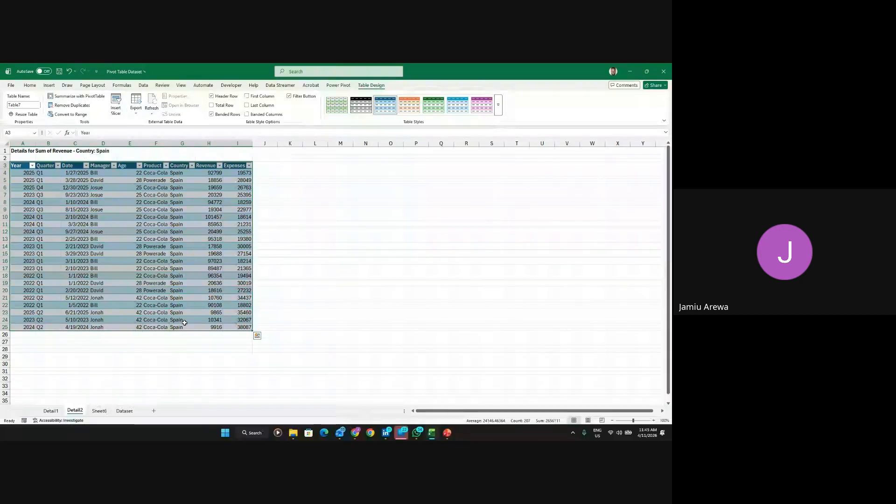
Delete the Detail1 and Detail2 sheets together
left_click(51, 411, "ctrl")
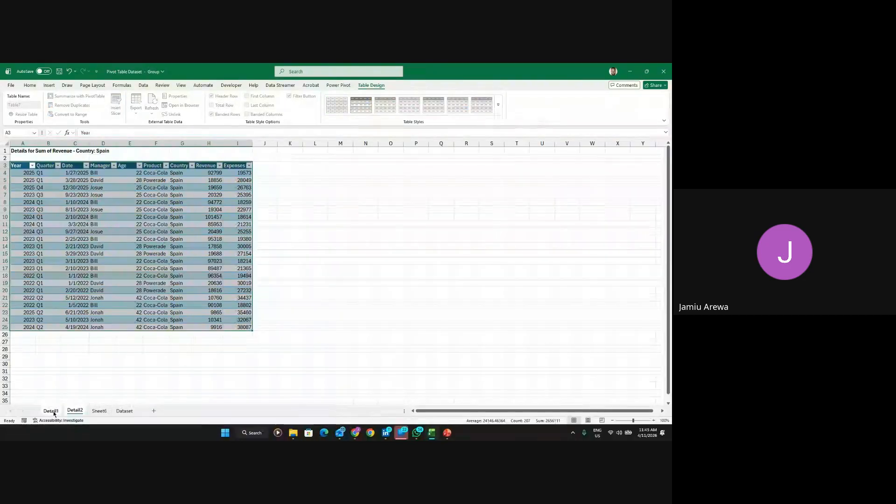
right_click(54, 413)
left_click(77, 317)
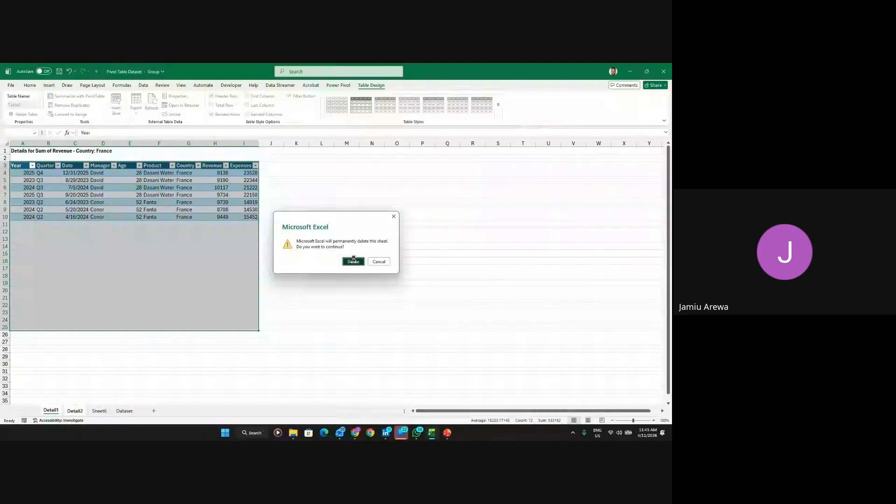
left_click(353, 261)
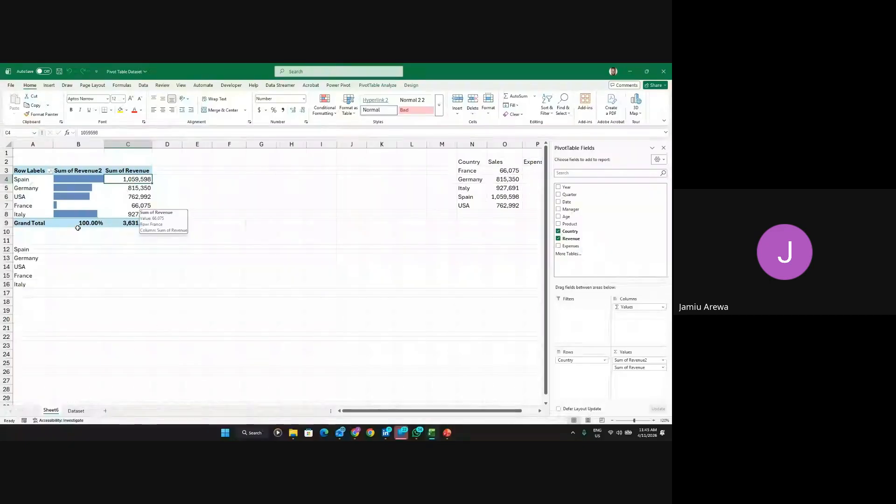
Duplicate the country PivotTable in A3:C9 to cell E3 and widen column G so its revenue values fit
left_click(64, 206)
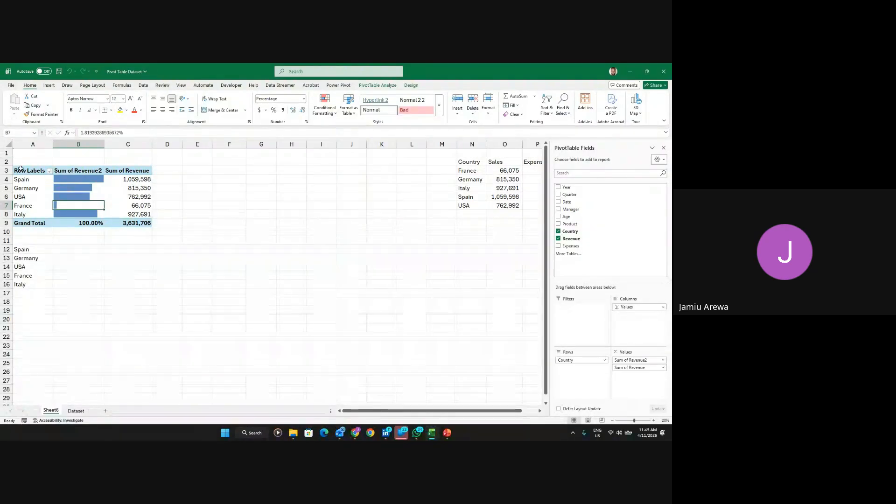
left_click_drag(29, 171, 143, 223)
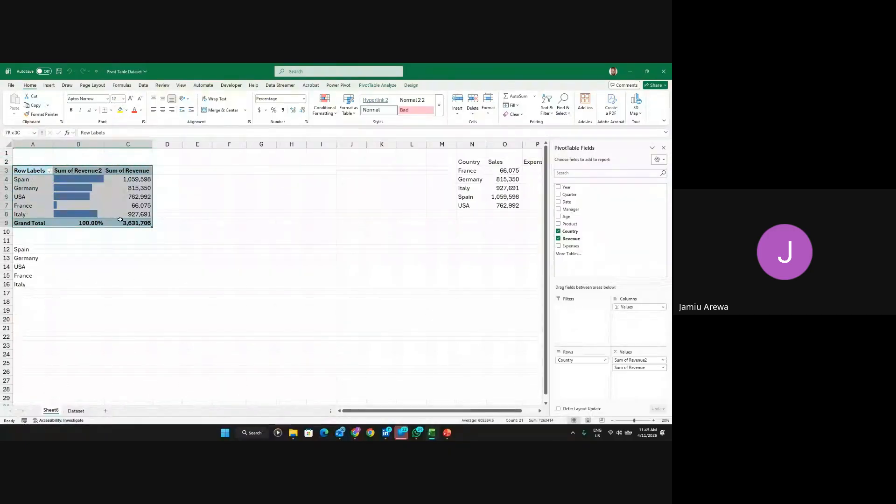
key("ctrl+c")
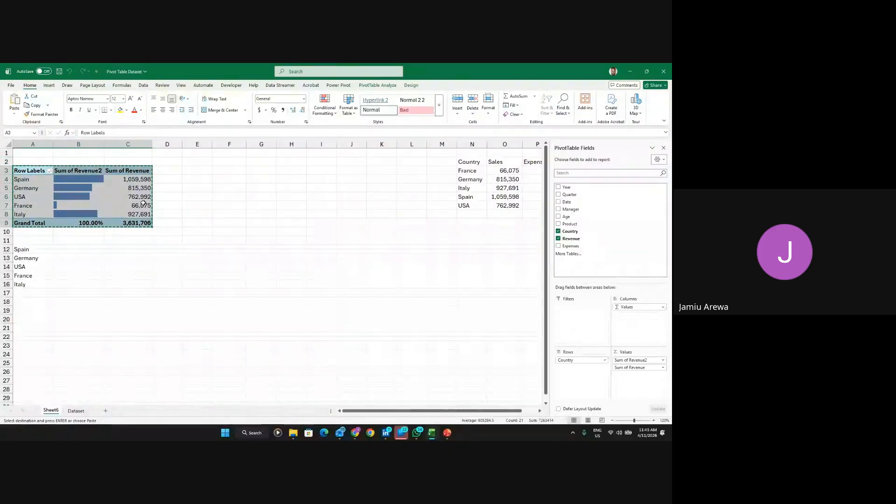
left_click(203, 177)
key("ctrl+v")
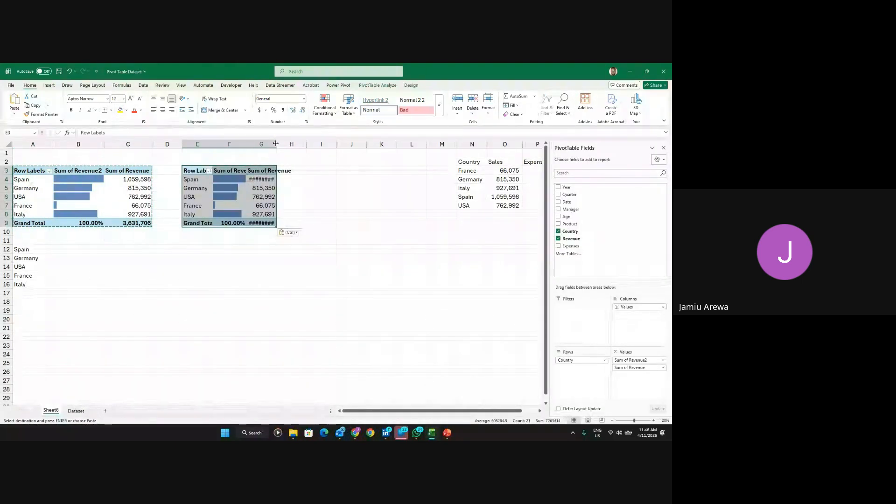
left_click_drag(280, 141, 301, 140)
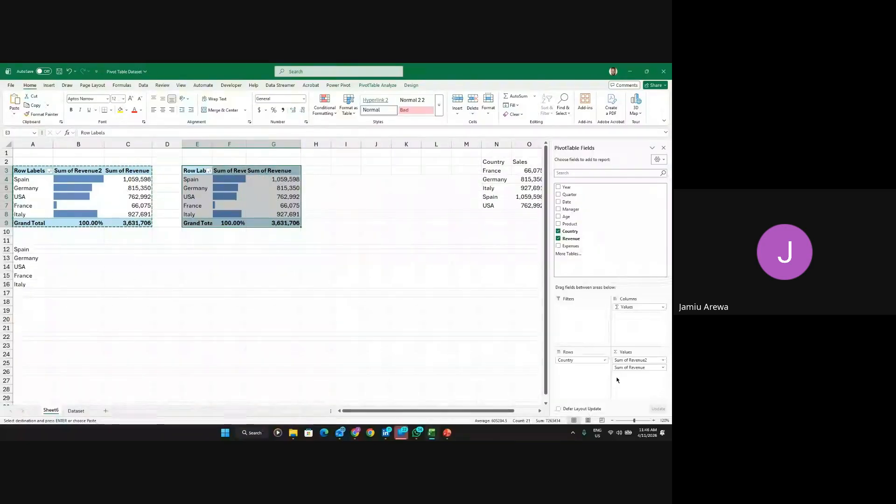
In the copied PivotTable, remove Sum of Revenue2 and Country, and add Manager as the row field
left_click_drag(636, 360, 478, 397)
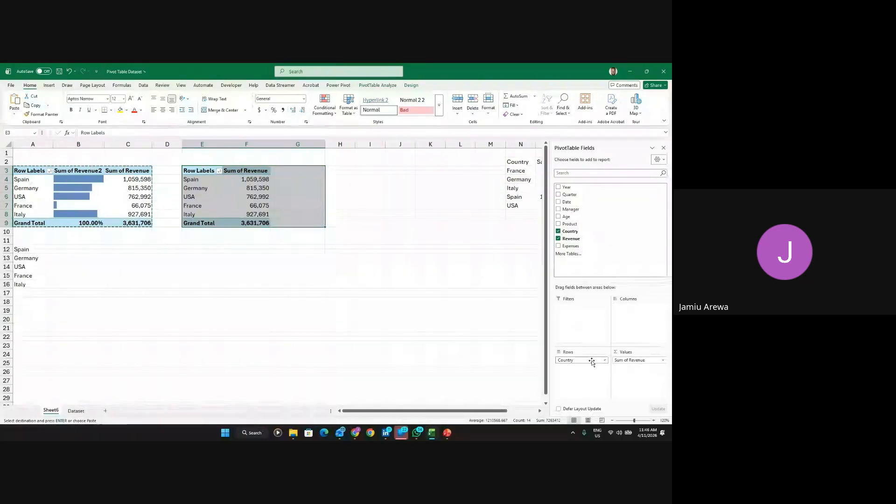
left_click_drag(591, 360, 356, 343)
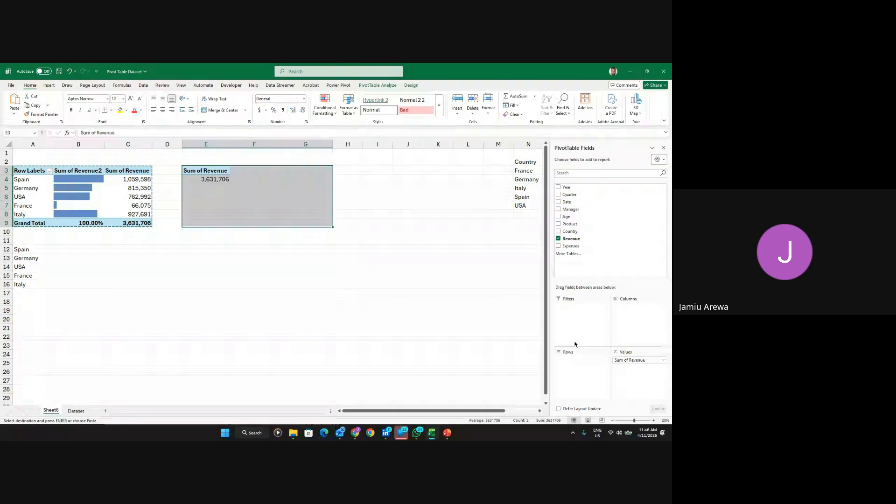
left_click_drag(571, 209, 567, 358)
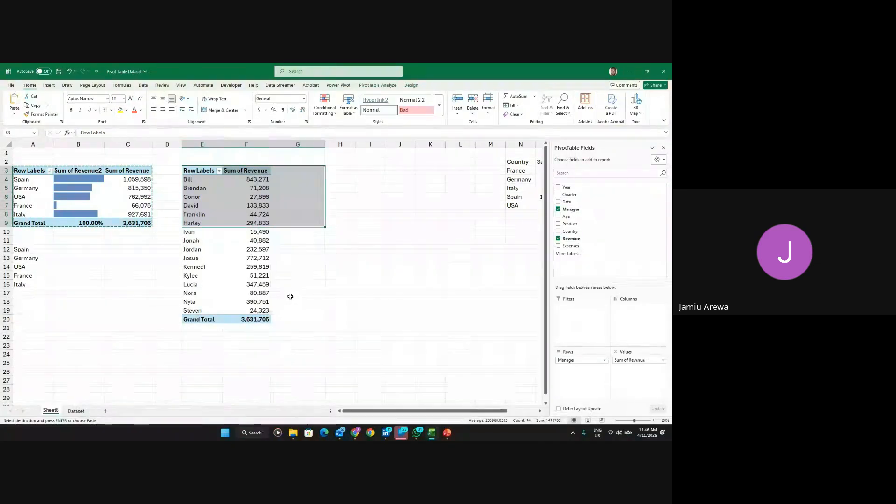
Sort the manager PivotTable by Sum of Revenue from largest to smallest
left_click(287, 256)
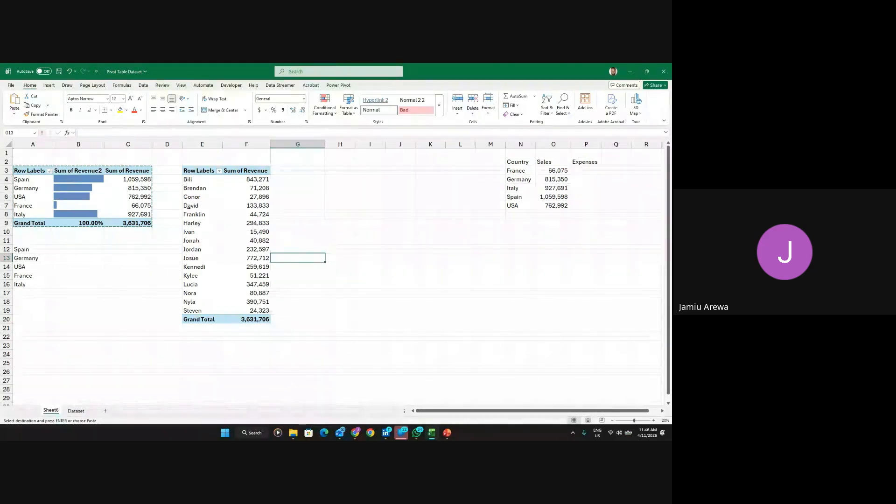
left_click(254, 239)
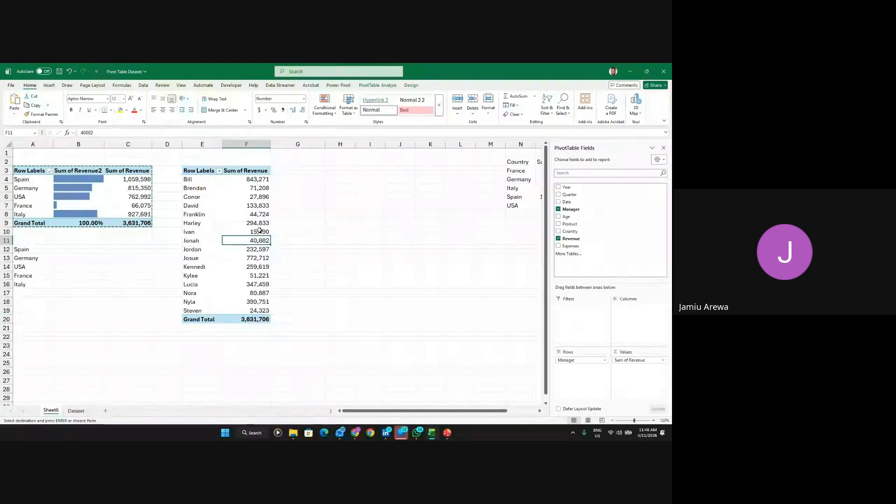
right_click(252, 180)
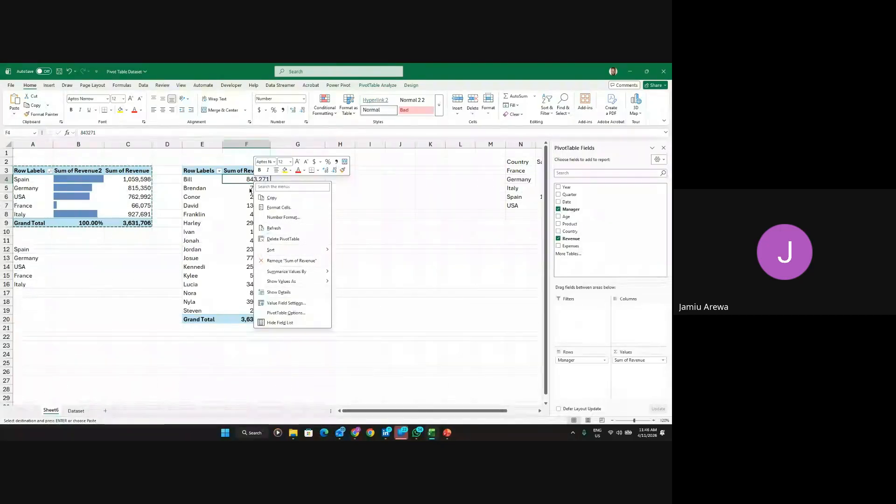
mouse_move(300, 253)
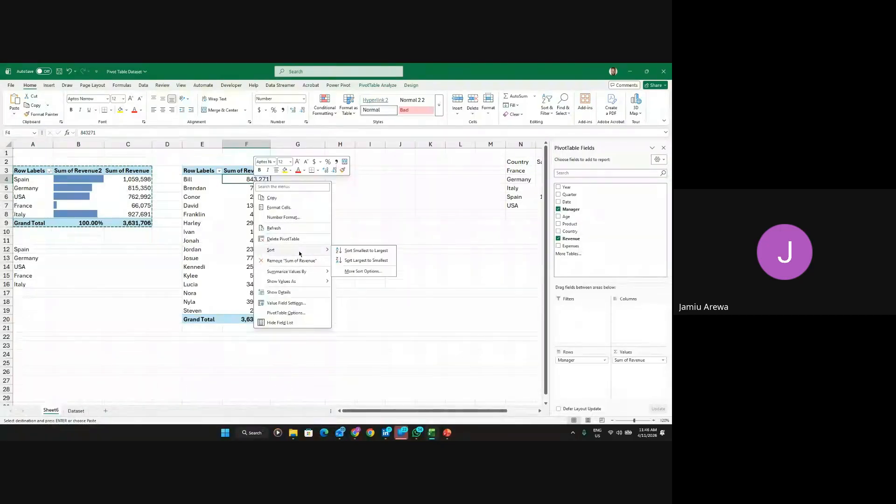
left_click(363, 260)
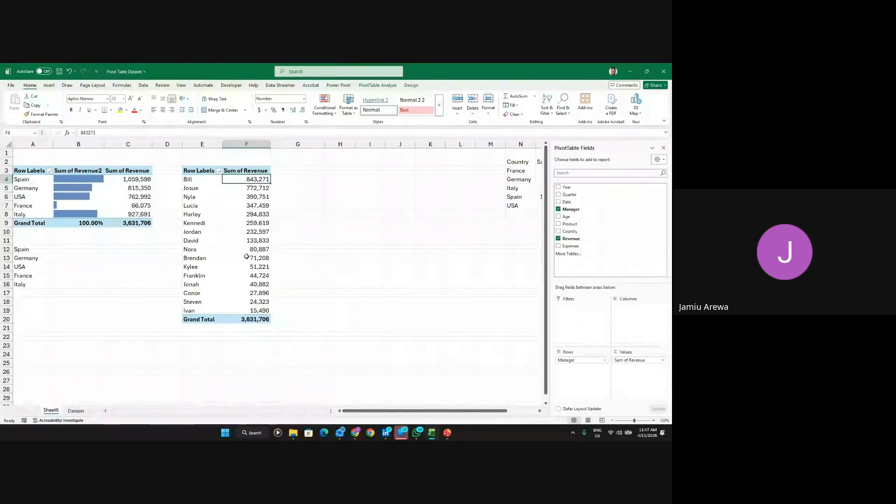
mouse_move(257, 311)
mouse_move(253, 249)
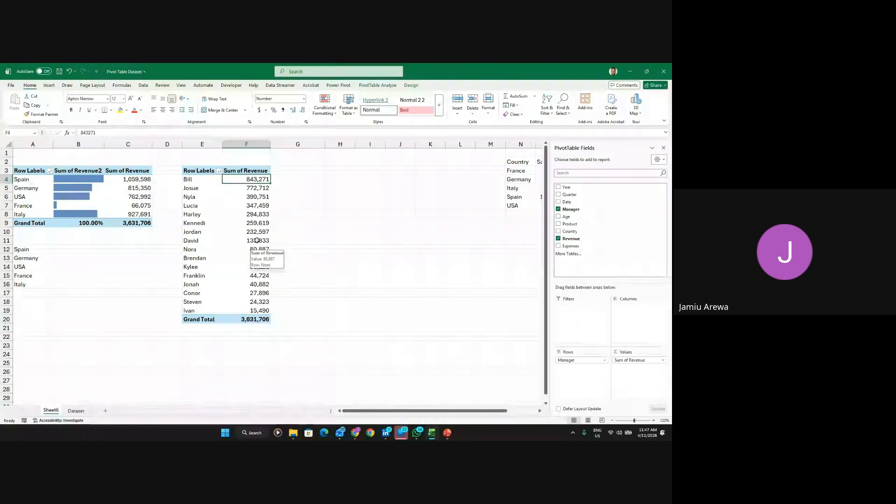
left_click(251, 171)
right_click(251, 170)
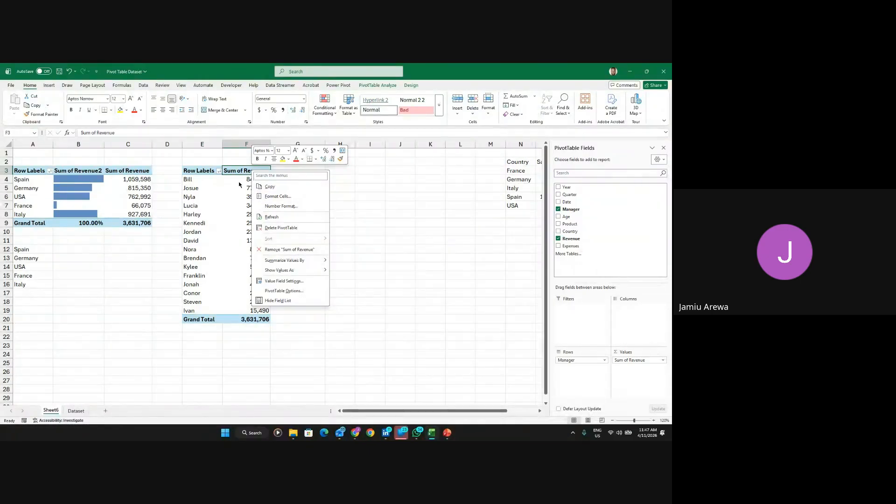
right_click(204, 170)
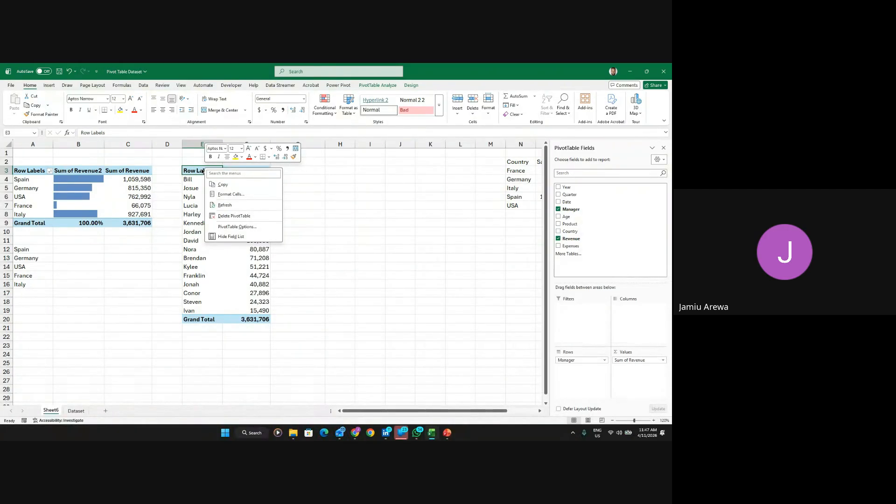
key("Escape")
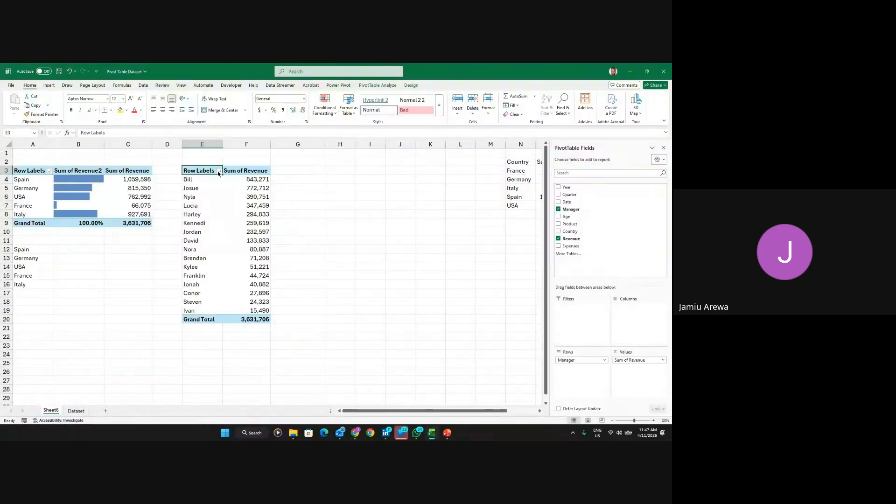
Apply a Top 10 value filter to Manager that shows the top 5 items by Sum of Revenue
left_click(218, 171)
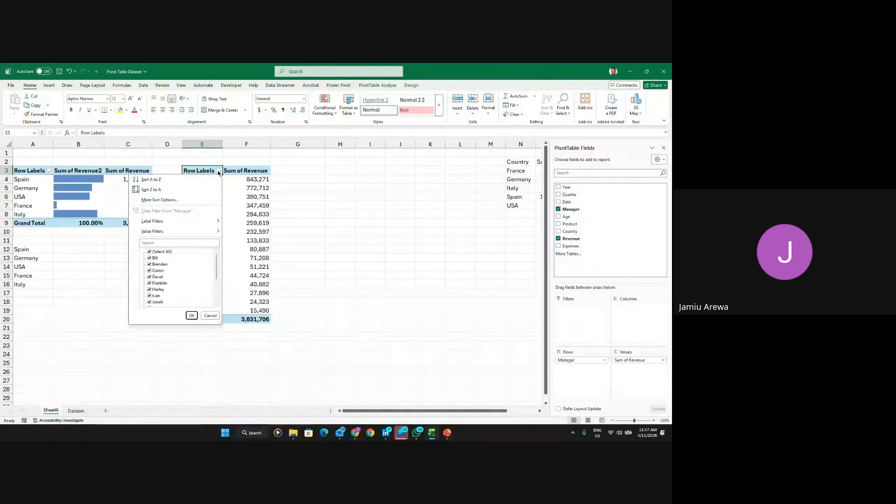
mouse_move(212, 232)
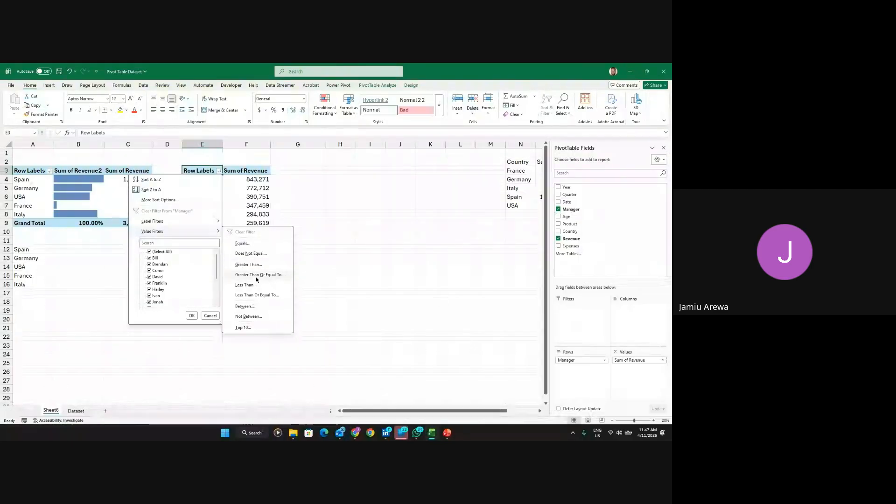
left_click(255, 327)
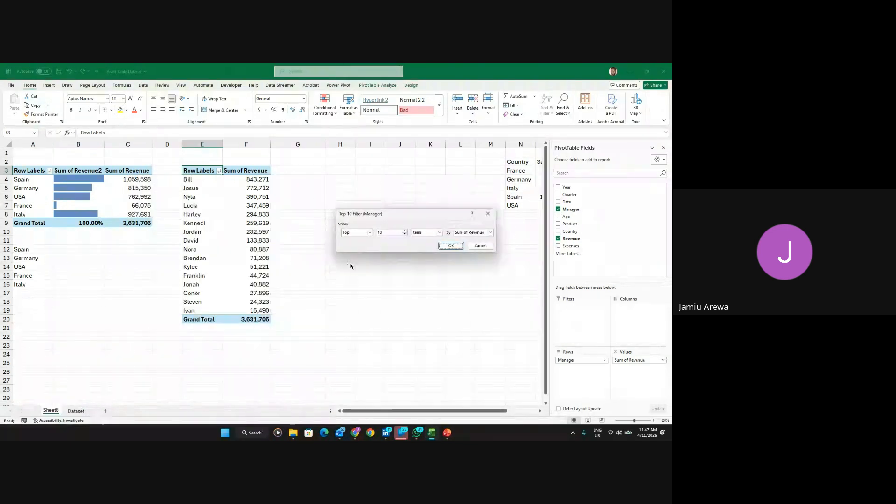
left_click(386, 231)
type("5")
left_click(450, 246)
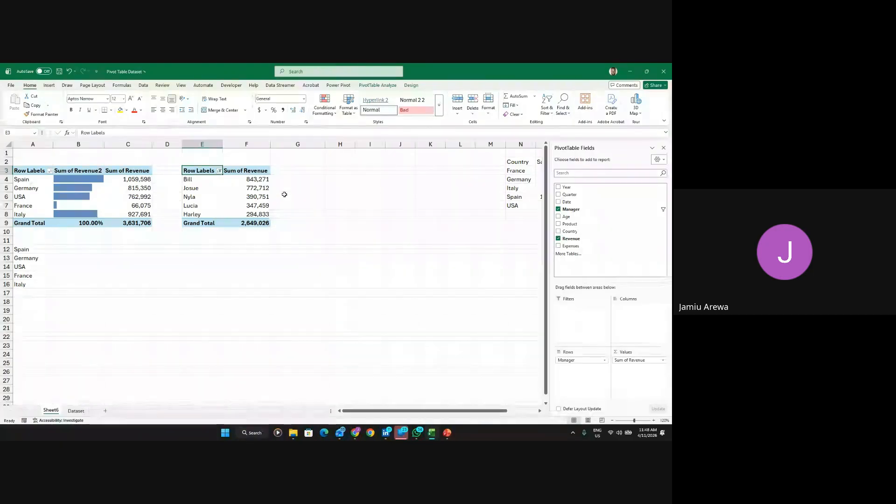
left_click(258, 189)
left_click(204, 191)
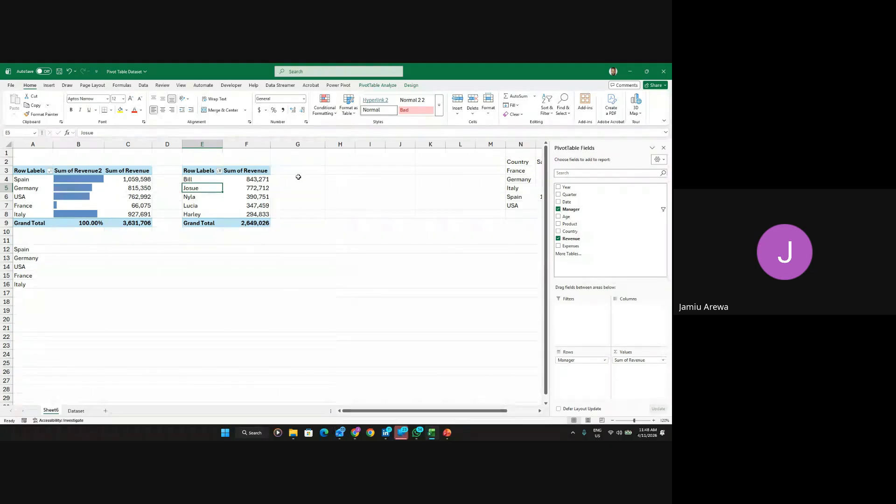
left_click(262, 196)
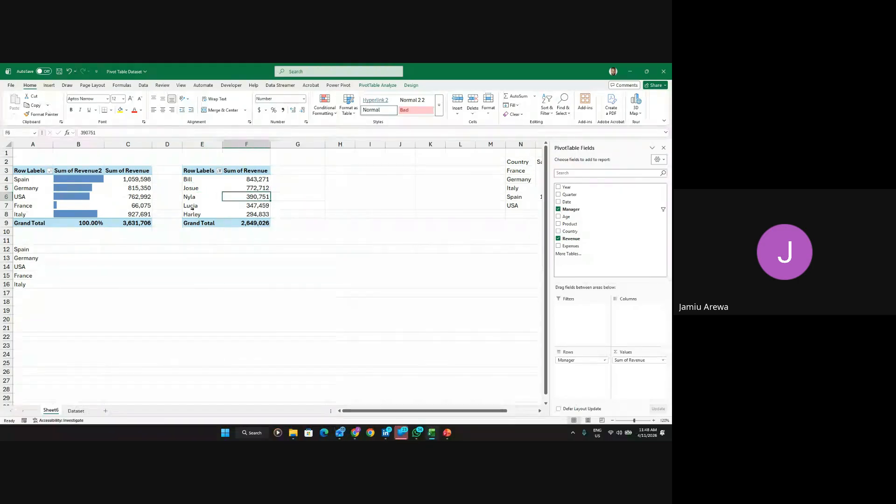
left_click_drag(192, 209, 251, 206)
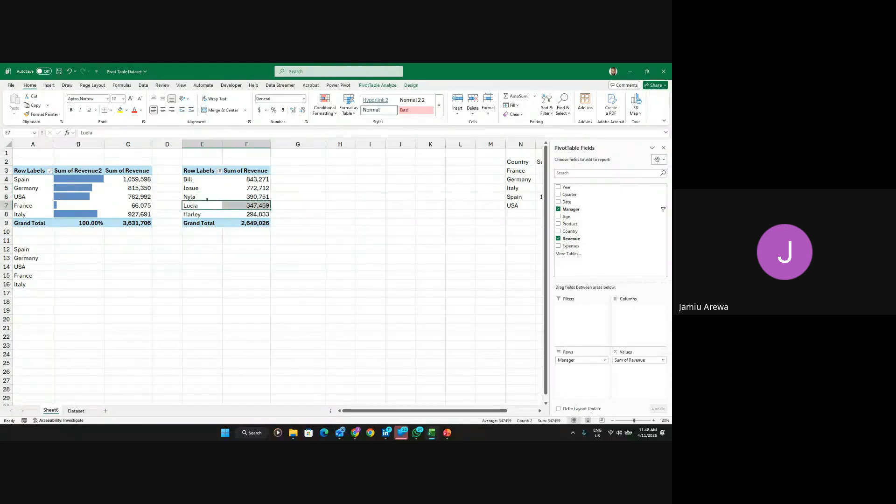
Insert a Product slicer for the manager PivotTable and place it beside the table over columns H to J
left_click(381, 86)
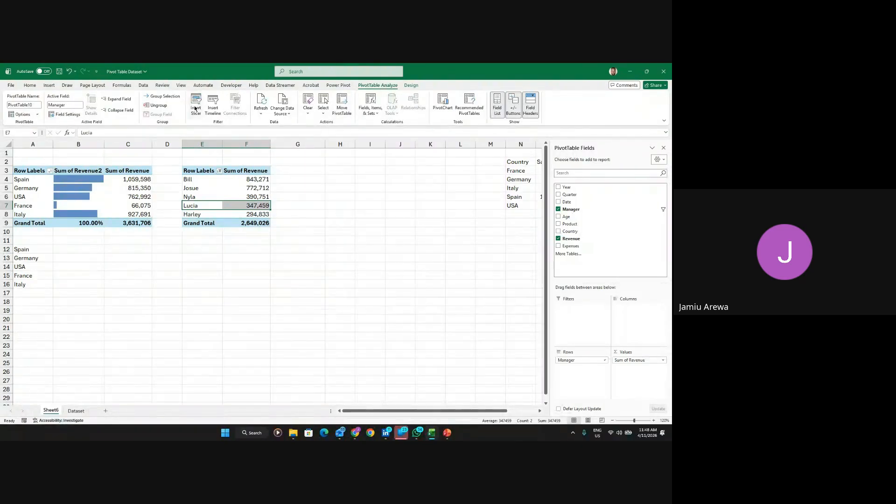
left_click(196, 104)
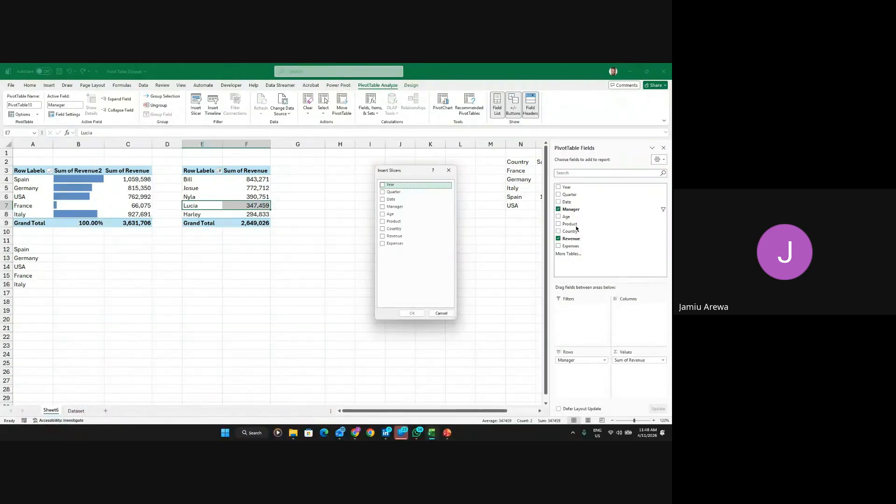
left_click(382, 221)
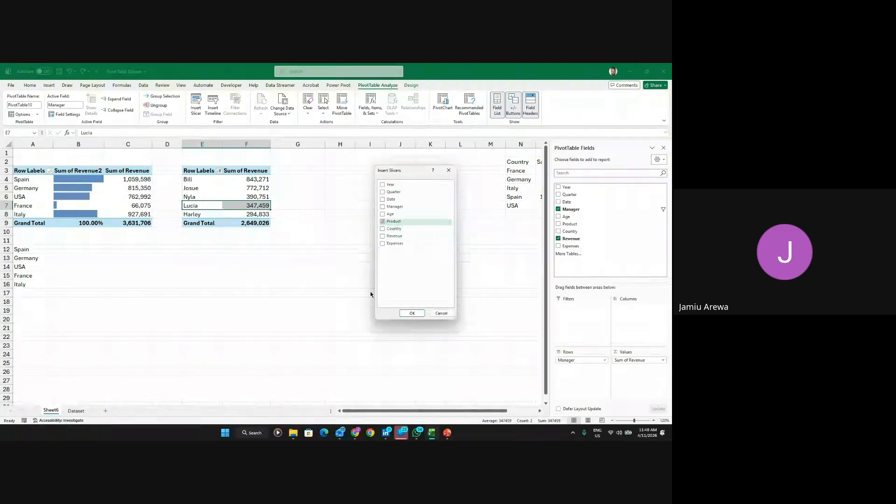
left_click(413, 313)
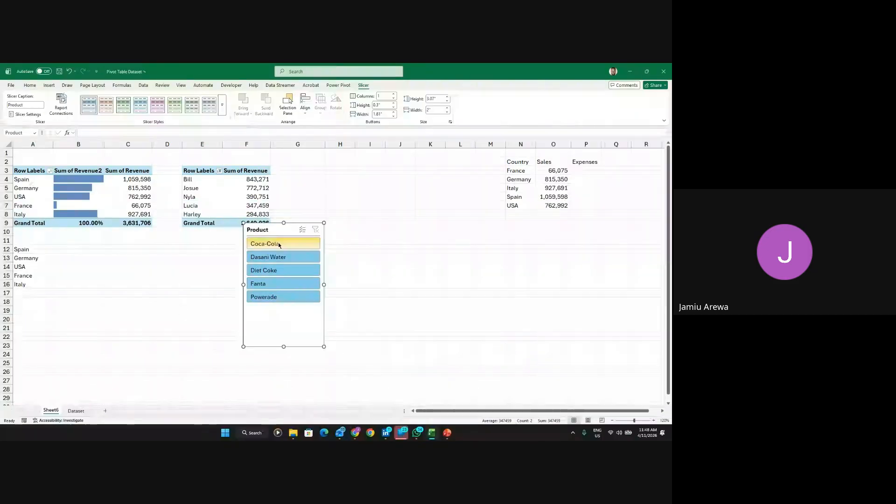
left_click_drag(300, 230, 393, 205)
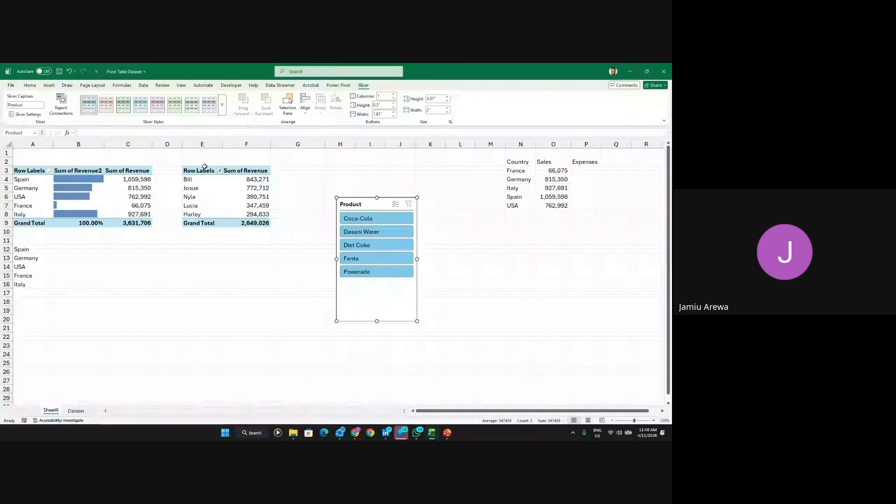
Clear the top 5 value filter from Manager in the manager PivotTable
left_click(219, 171)
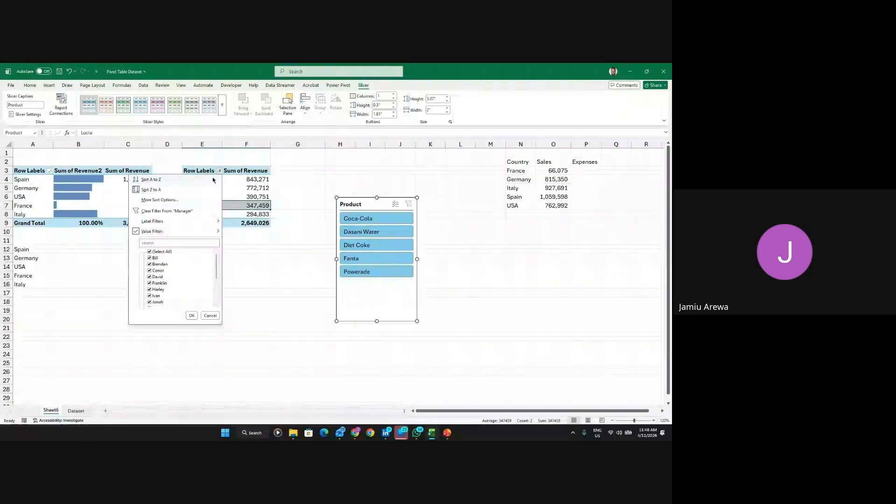
left_click(178, 211)
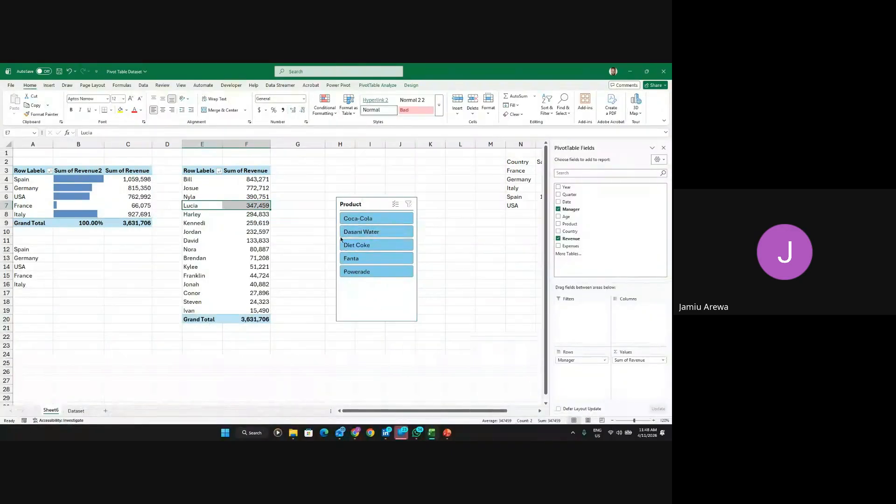
Use the Product slicer to filter the manager PivotTable by Coca-Cola, Dasani Water, Diet Coke, Fanta and Powerade in turn
left_click(377, 219)
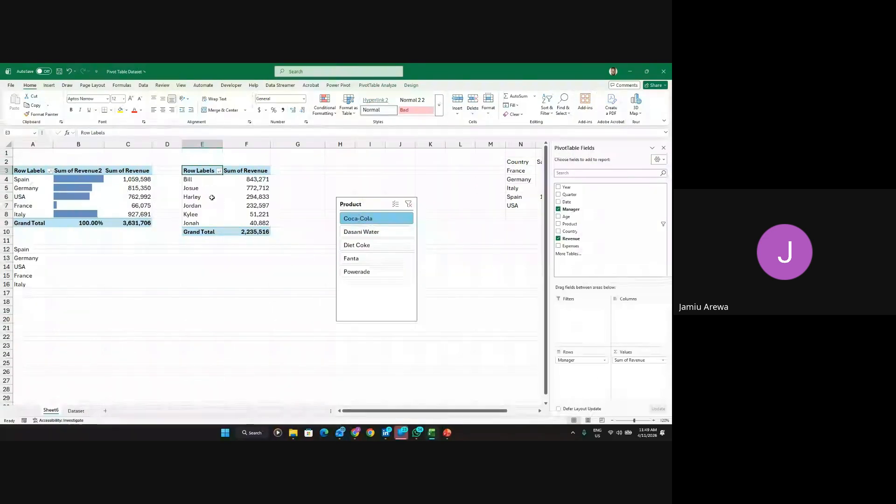
left_click(366, 232)
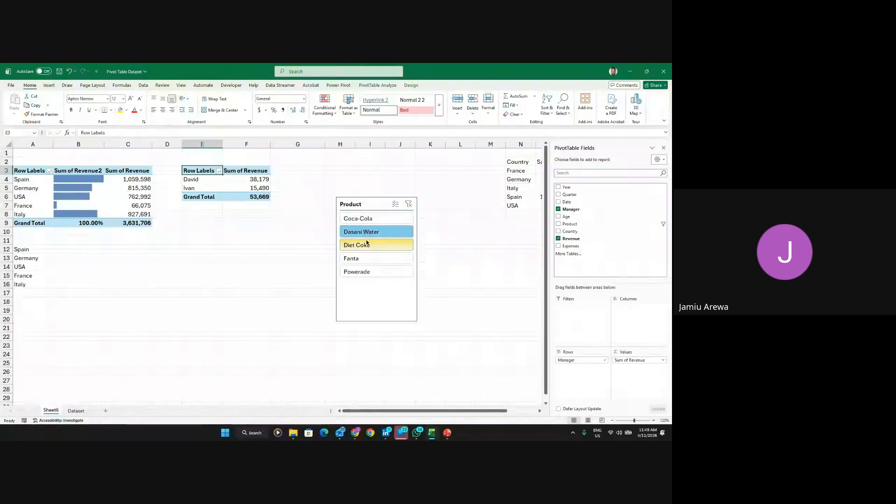
left_click(367, 245)
left_click(367, 259)
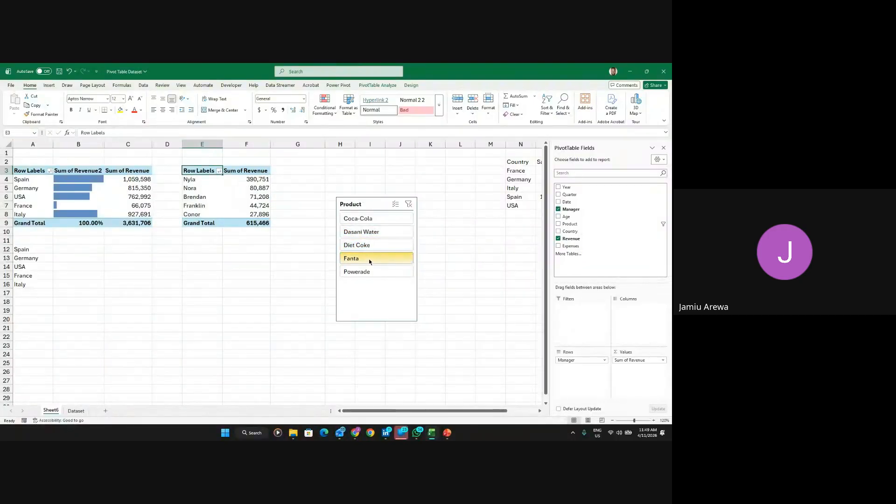
left_click(367, 272)
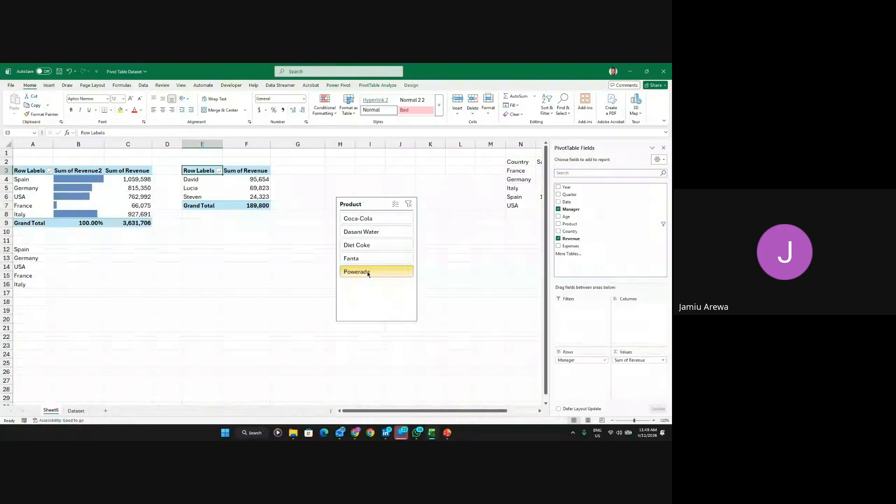
Shorten the Product slicer to fit its five items beside the manager PivotTable over columns G and H, and clear its filter
left_click(368, 292)
left_click_drag(377, 321, 376, 283)
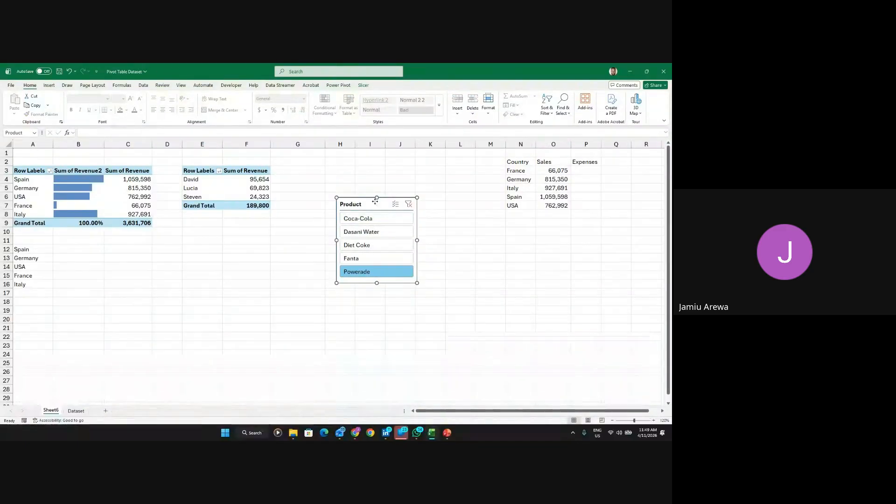
left_click_drag(374, 202, 318, 169)
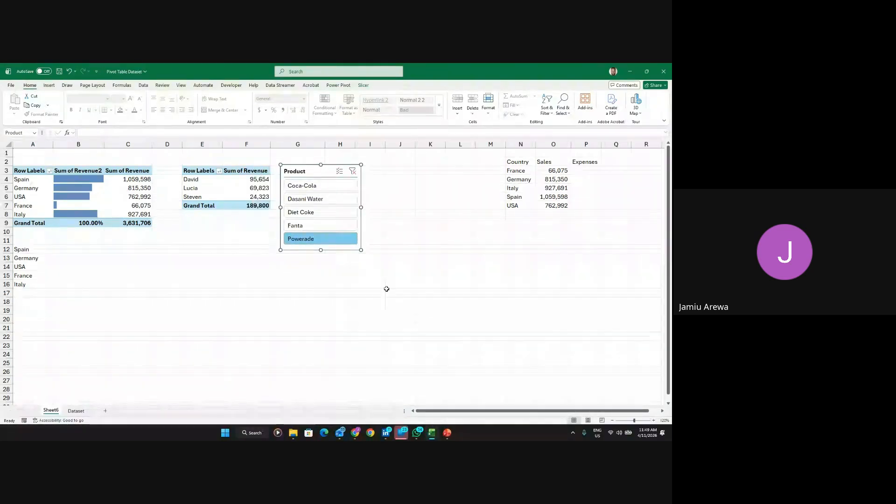
left_click(304, 238)
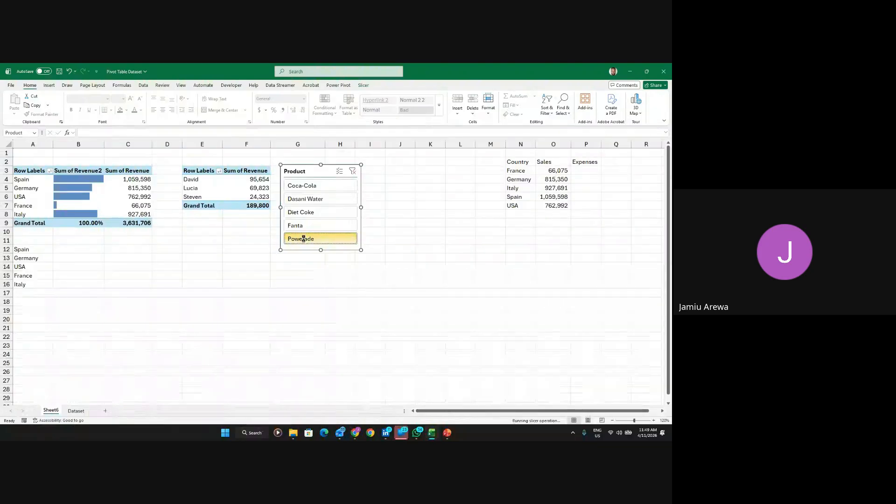
left_click(351, 172)
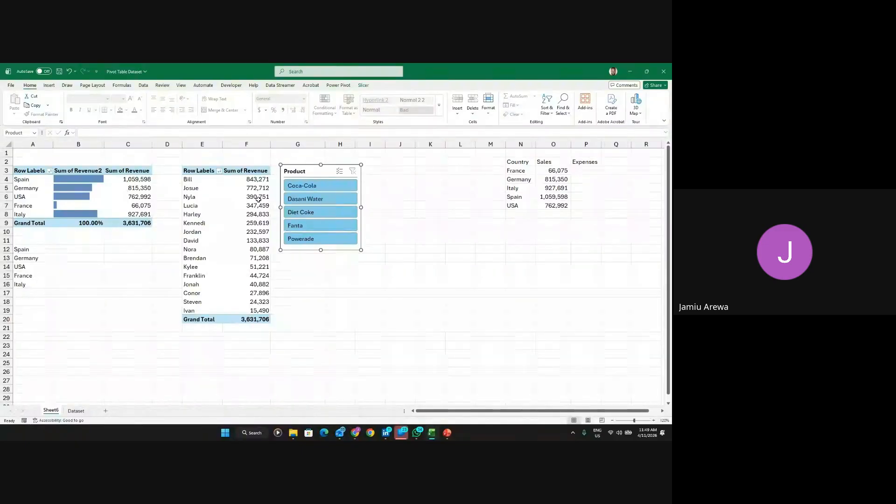
Insert a Date timeline for the manager PivotTable and place it next to the Product slicer, starting at column I
left_click(247, 197)
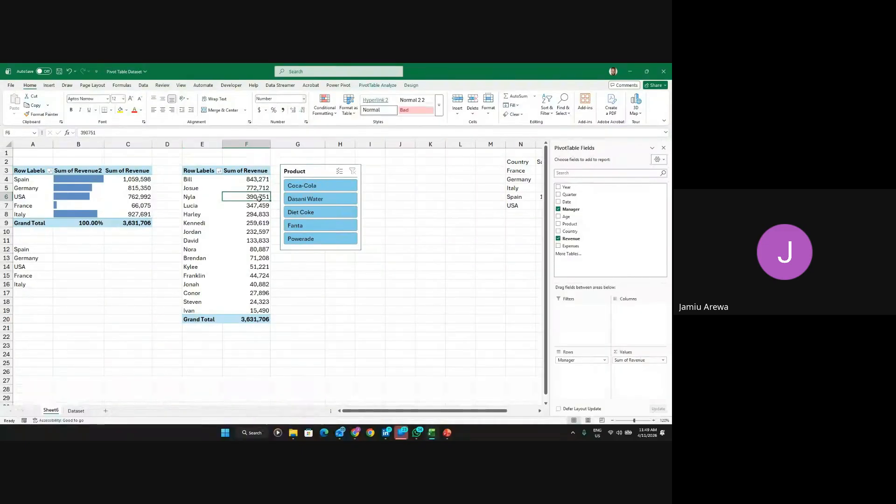
left_click(373, 85)
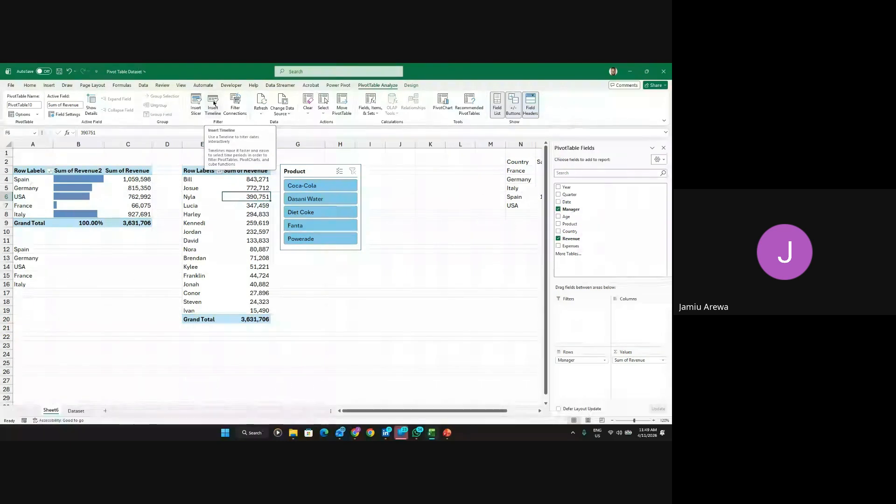
left_click(213, 105)
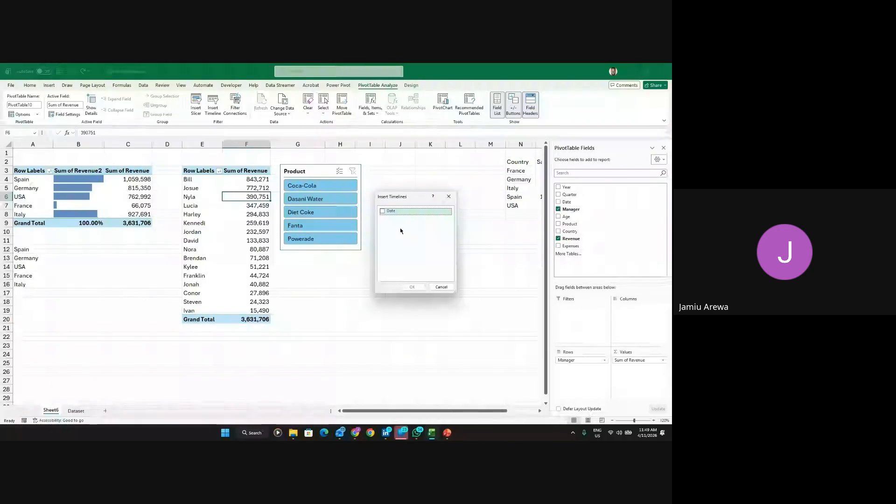
left_click(382, 211)
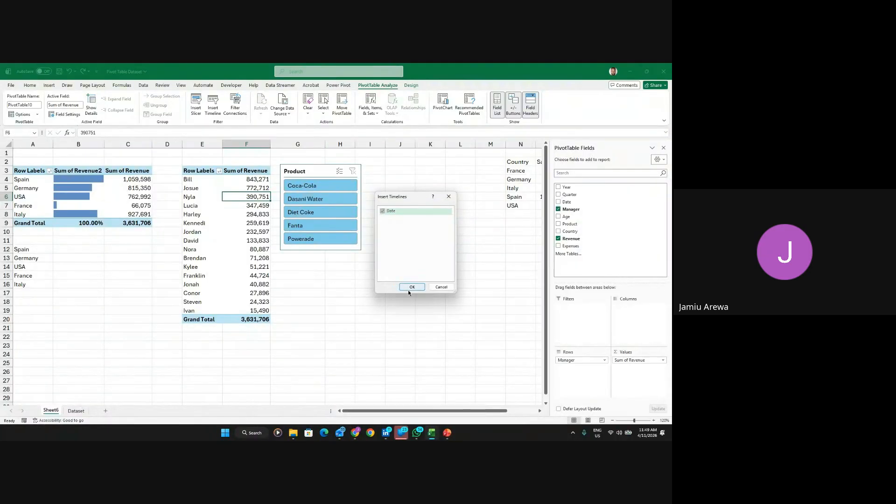
left_click(412, 287)
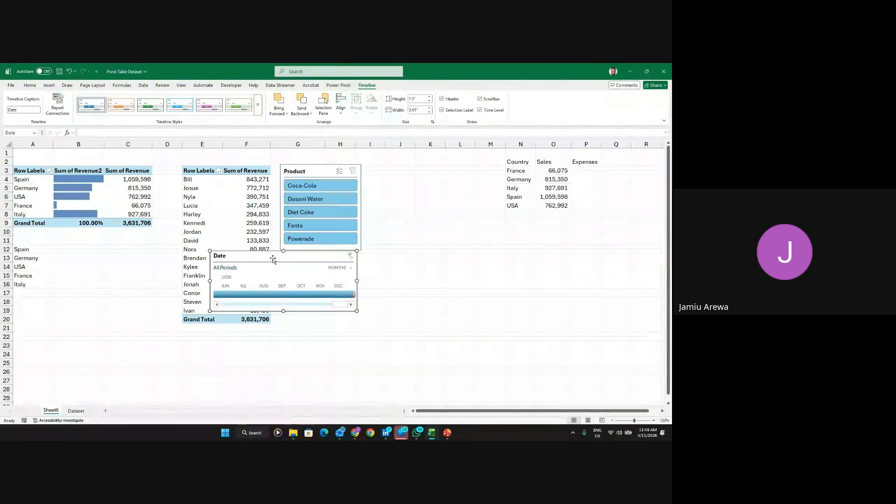
left_click_drag(273, 259, 346, 267)
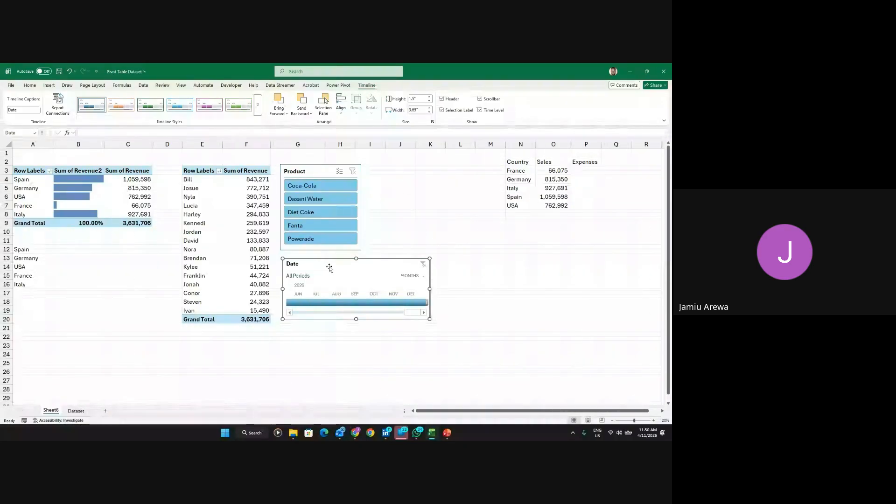
left_click_drag(332, 263, 409, 169)
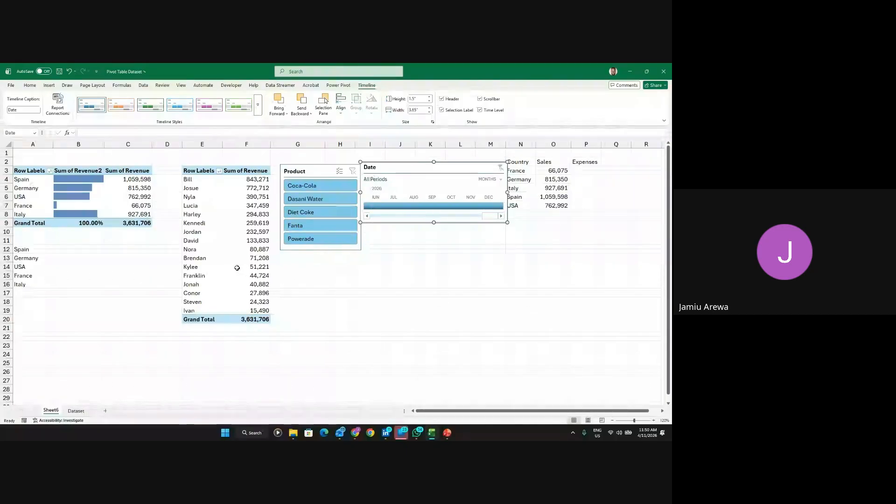
Replace Manager with Date as the row field of the second PivotTable
left_click(247, 240)
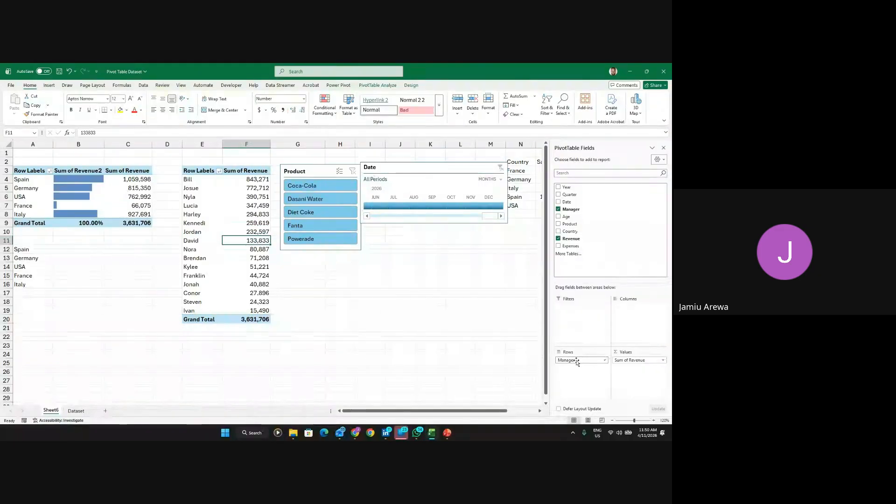
left_click_drag(567, 360, 408, 365)
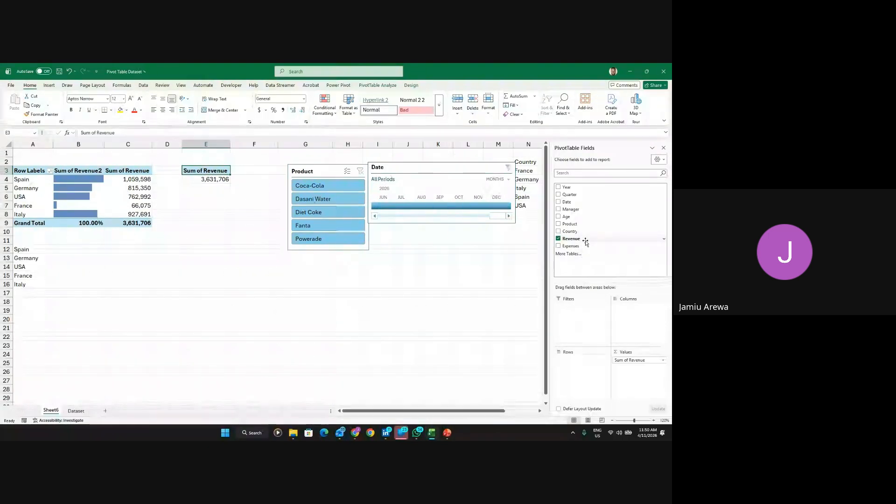
left_click_drag(573, 204, 563, 367)
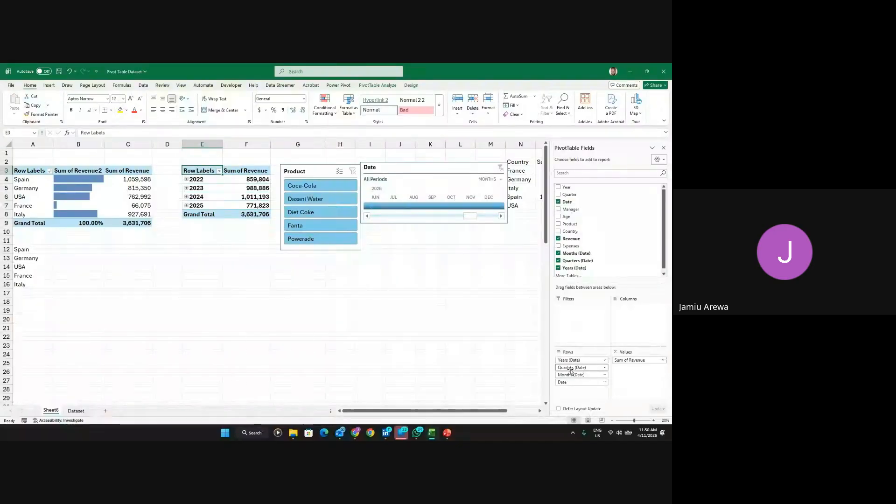
Expand 2022 down to the individual dates of January and February in Qtr1, collapse it, and expand and collapse 2025
left_click(186, 180)
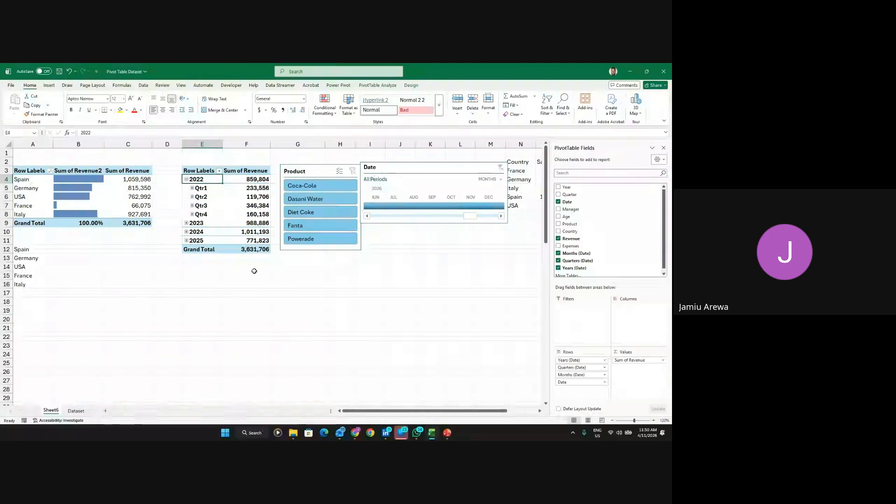
left_click(192, 188)
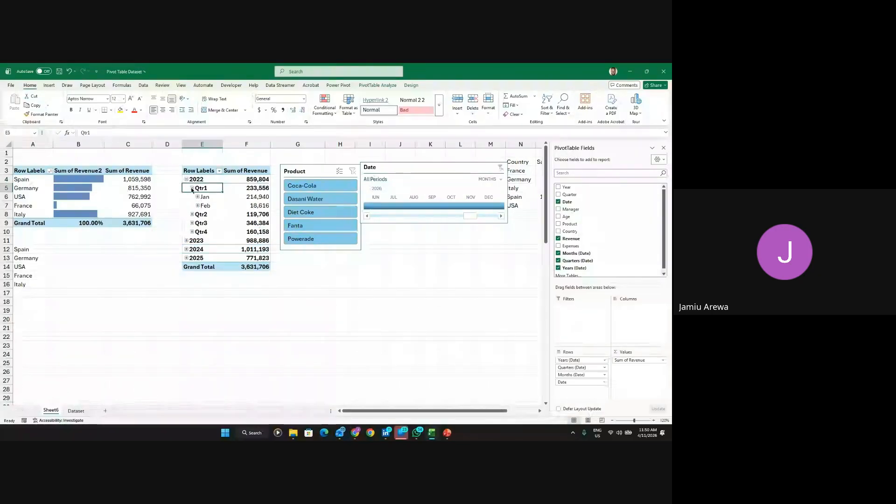
left_click(197, 197)
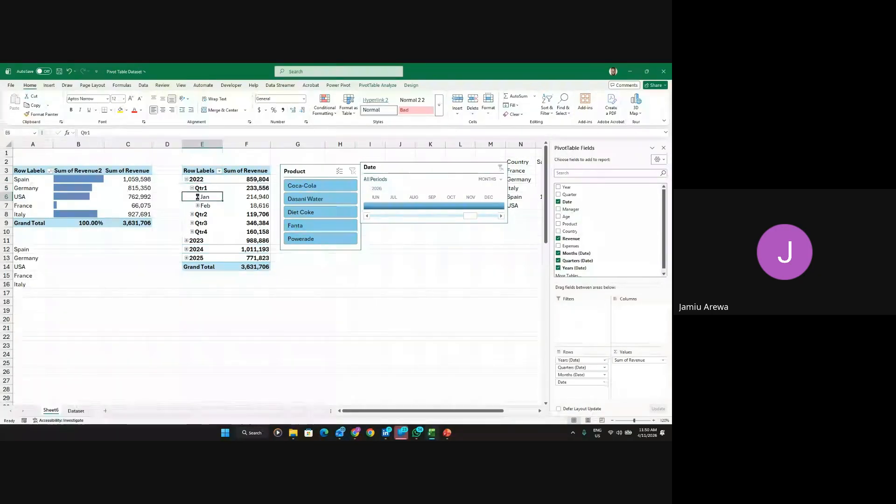
left_click(198, 232)
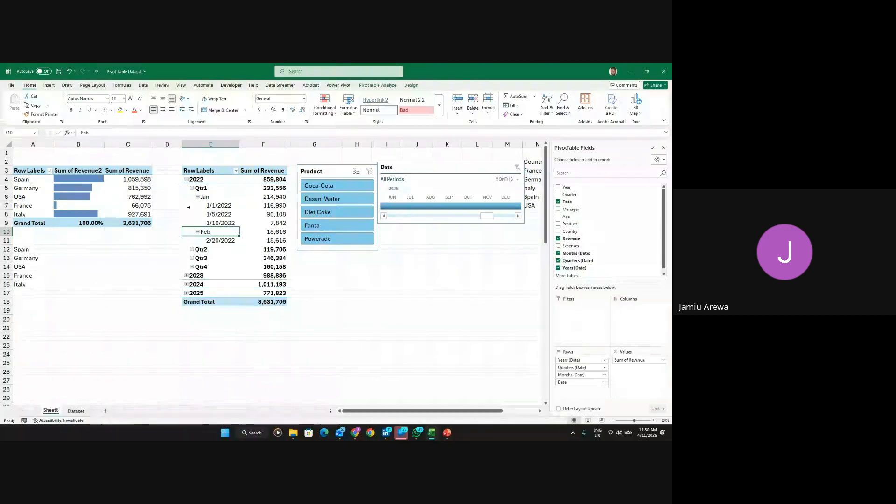
left_click(186, 179)
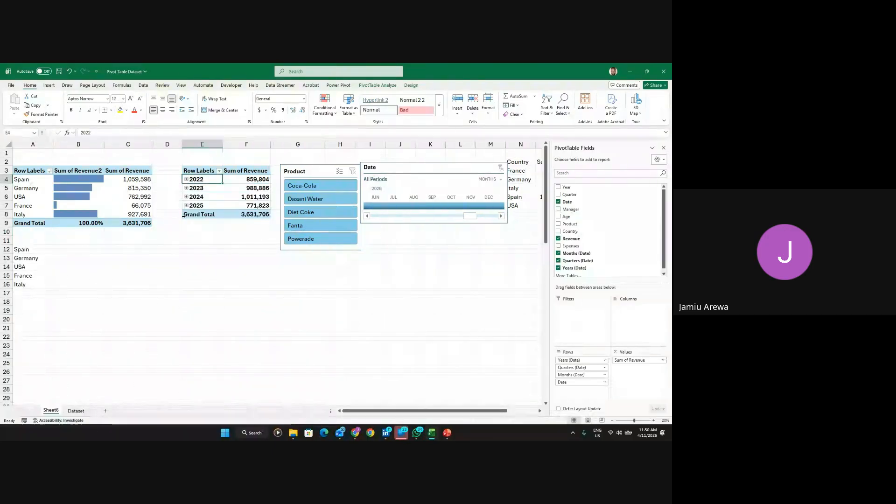
left_click(187, 205)
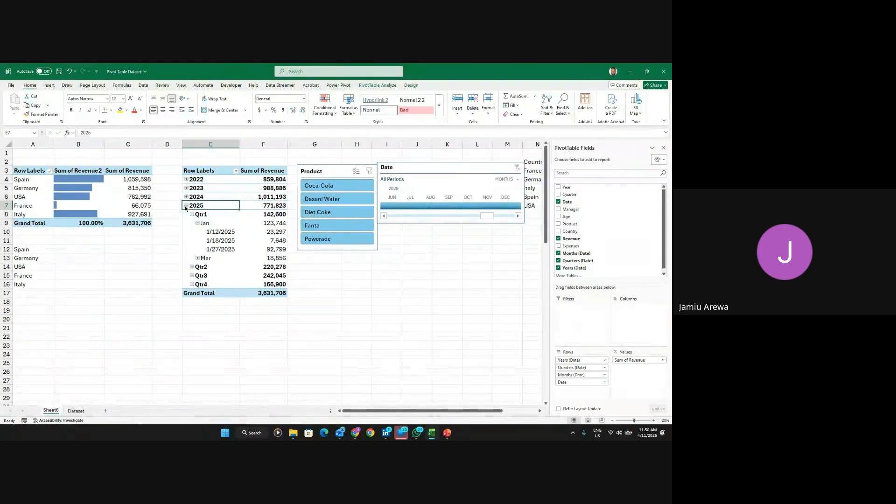
left_click(187, 206)
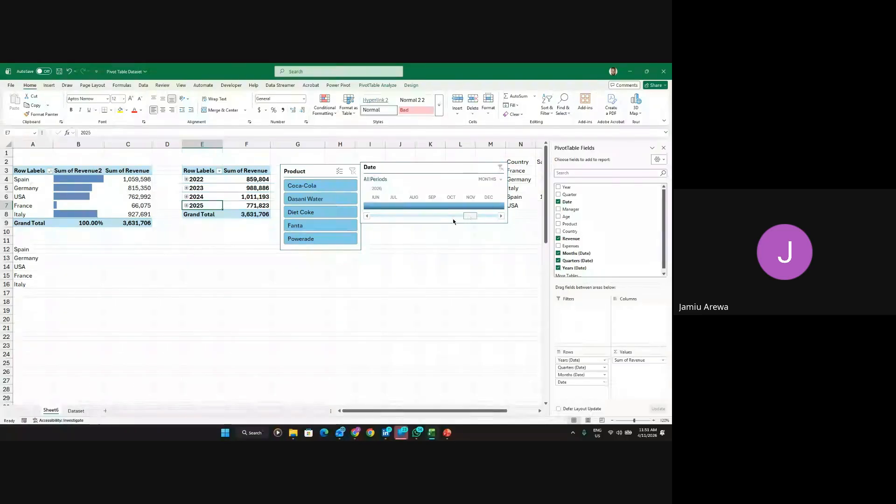
Filter the date PivotTable with the Date timeline by January, February and March 2022 in turn, expanding 2022 to show its dates
left_click_drag(452, 219, 366, 228)
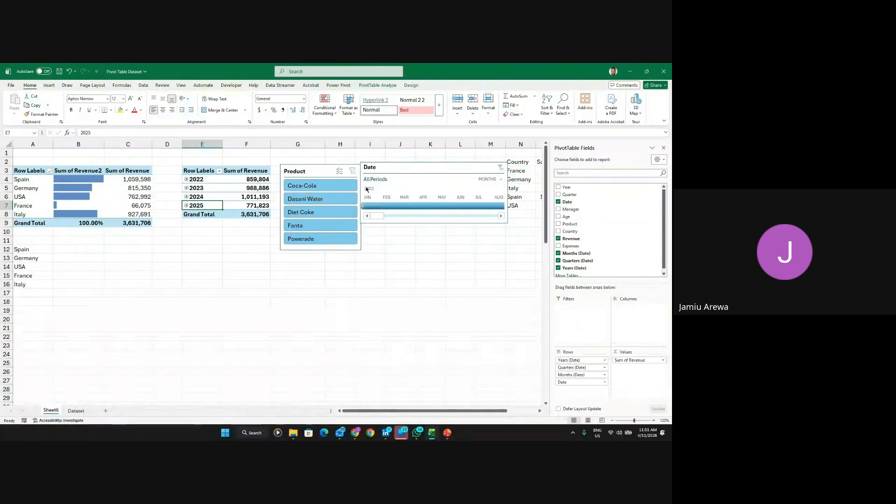
left_click(367, 205)
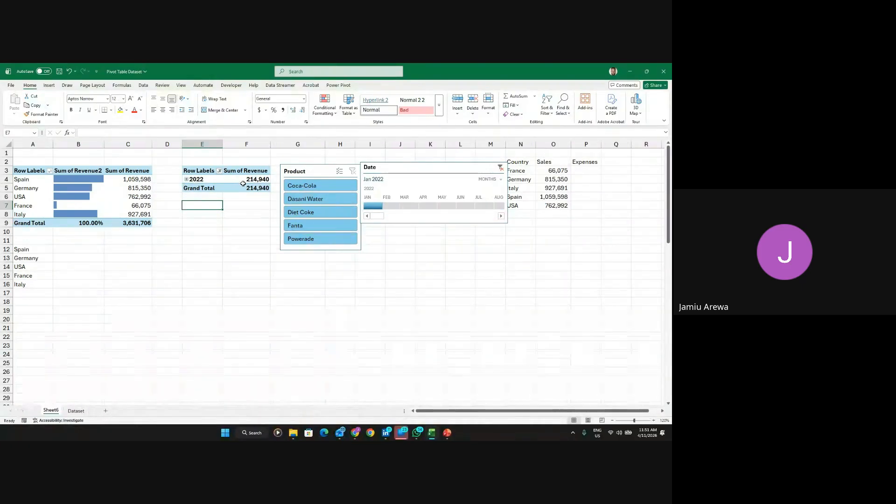
left_click(185, 180)
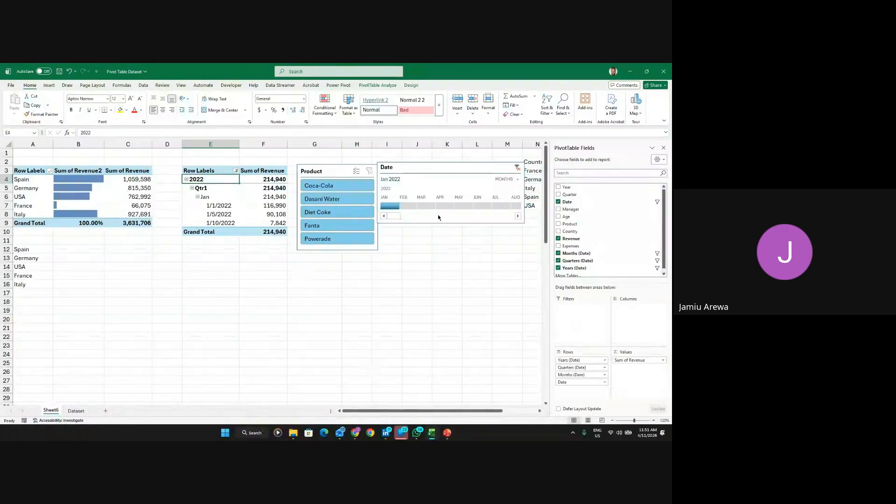
left_click(409, 207)
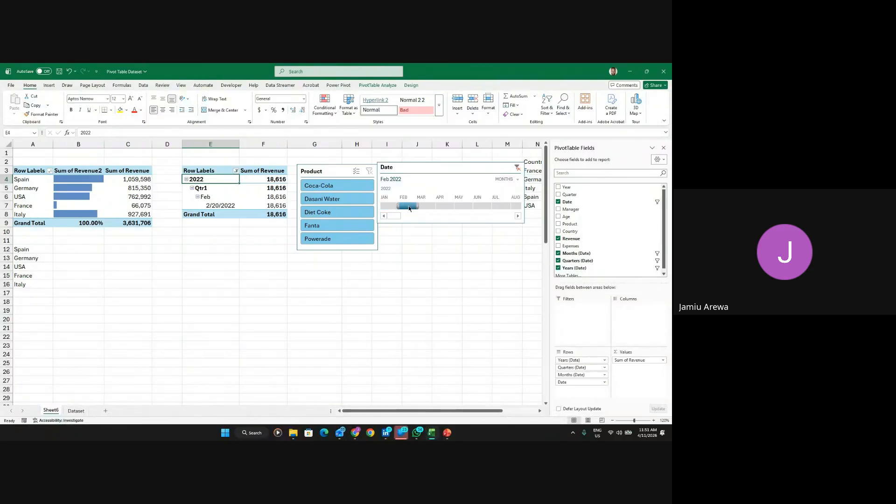
left_click(421, 206)
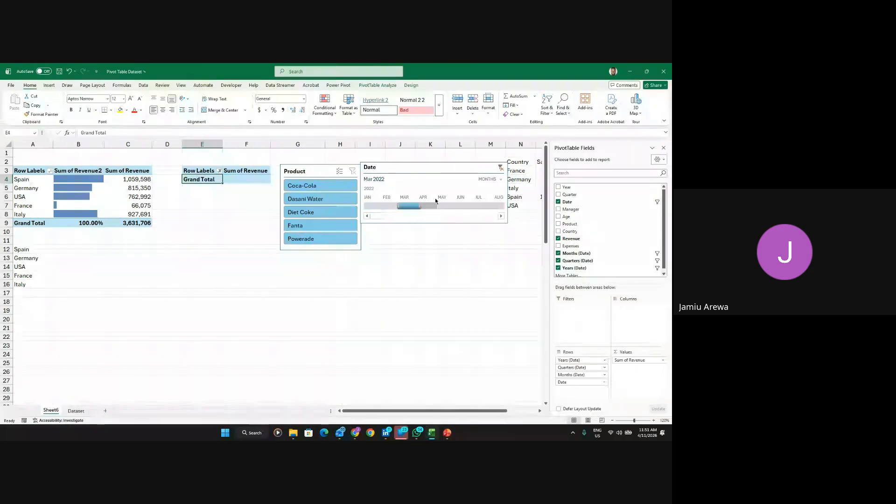
Switch the Date timeline's time level to Years and filter the PivotTable to 2022
left_click(501, 180)
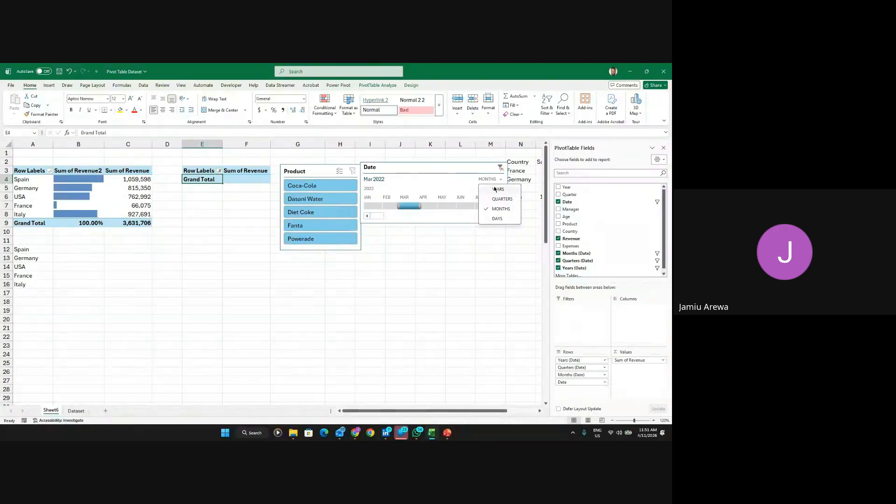
left_click(502, 190)
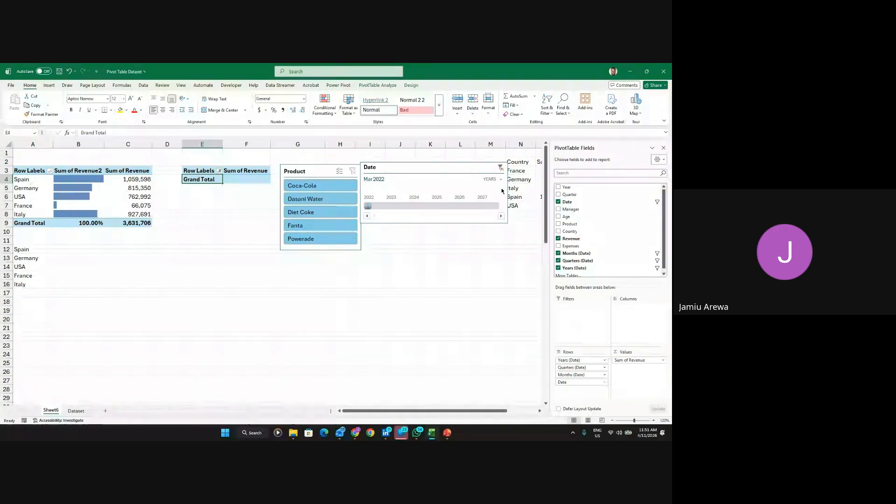
left_click(375, 204)
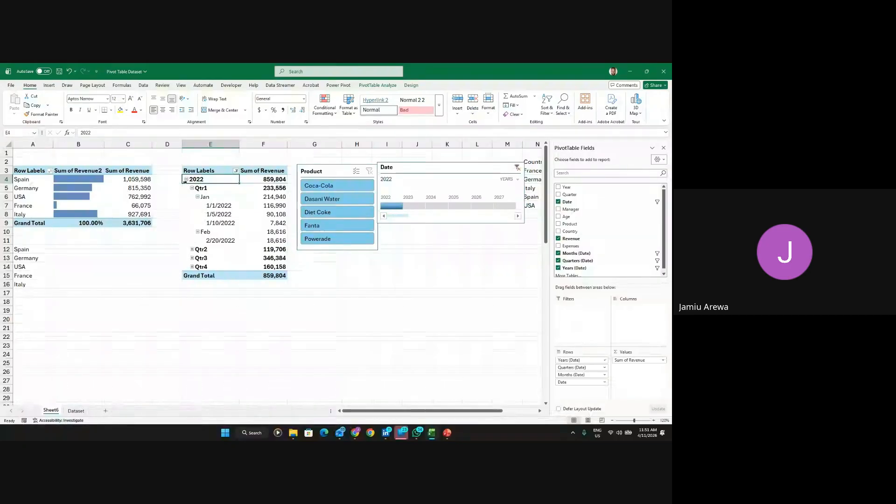
Collapse 2022 in the date PivotTable and filter it through subsequent years up to 2026 with the Date timeline
left_click(186, 179)
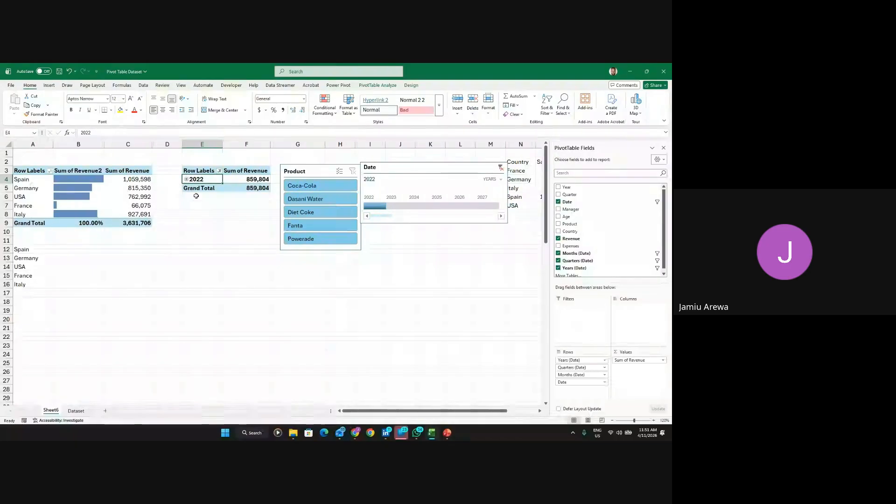
left_click(393, 206)
left_click_drag(427, 208, 469, 207)
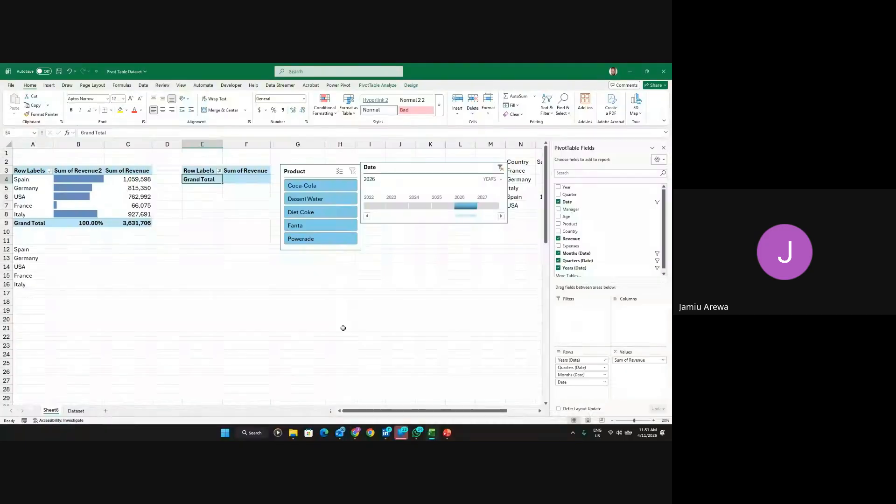
Clear the Date timeline's filter and place the timeline beside the Product slicer, narrowed so it leaves the Country and Sales table uncovered
left_click(422, 166)
left_click_drag(422, 166, 343, 256)
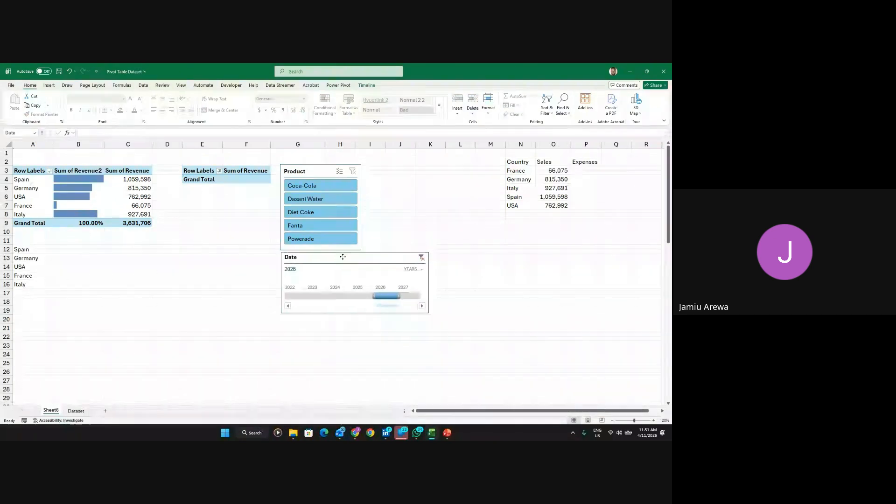
left_click(421, 257)
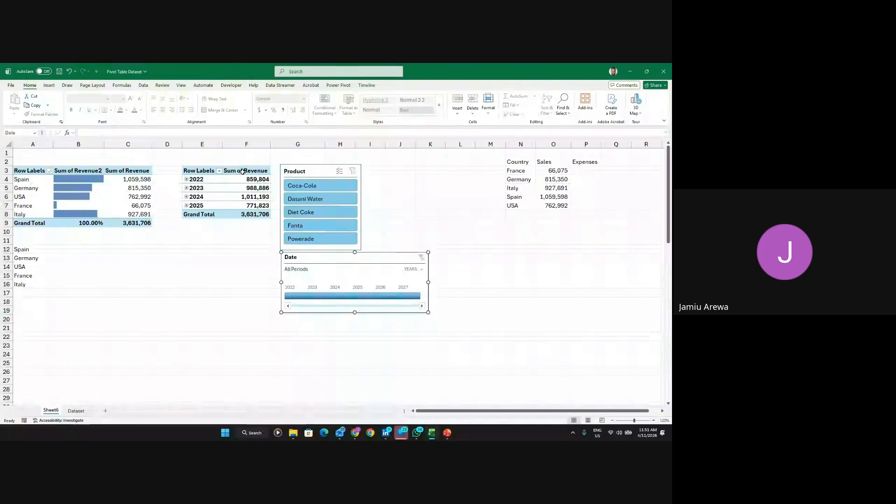
left_click_drag(366, 259, 450, 174)
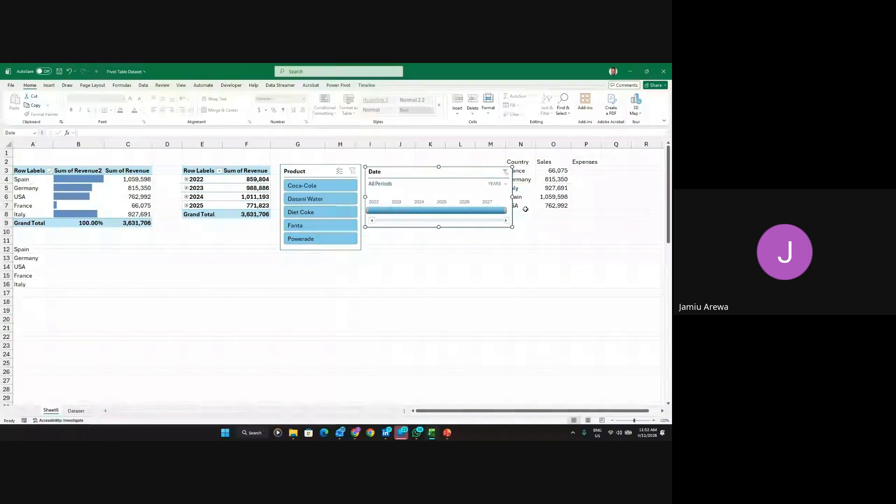
left_click_drag(512, 197, 475, 196)
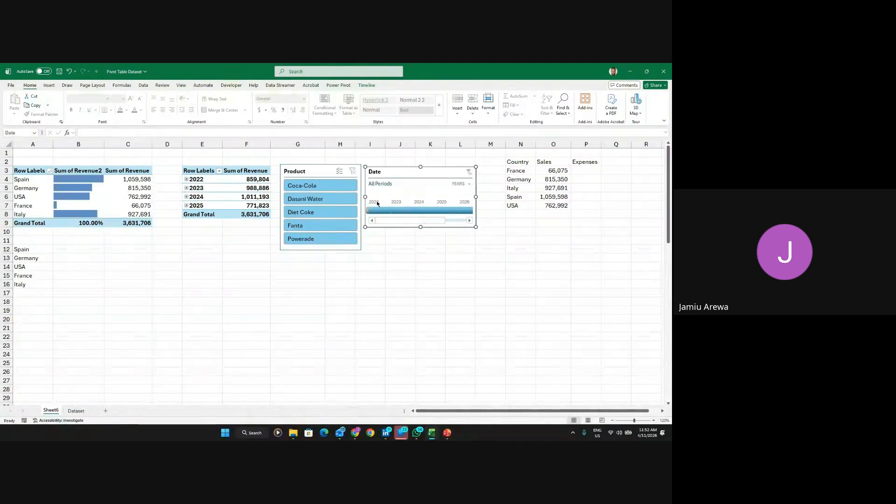
Replace the year, quarter, month and date row fields of the second PivotTable with Age
left_click(252, 197)
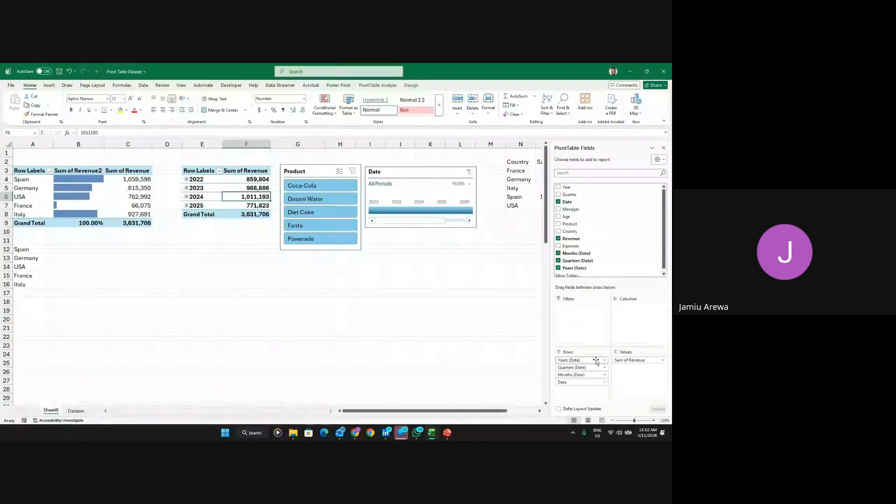
left_click_drag(579, 361, 530, 387)
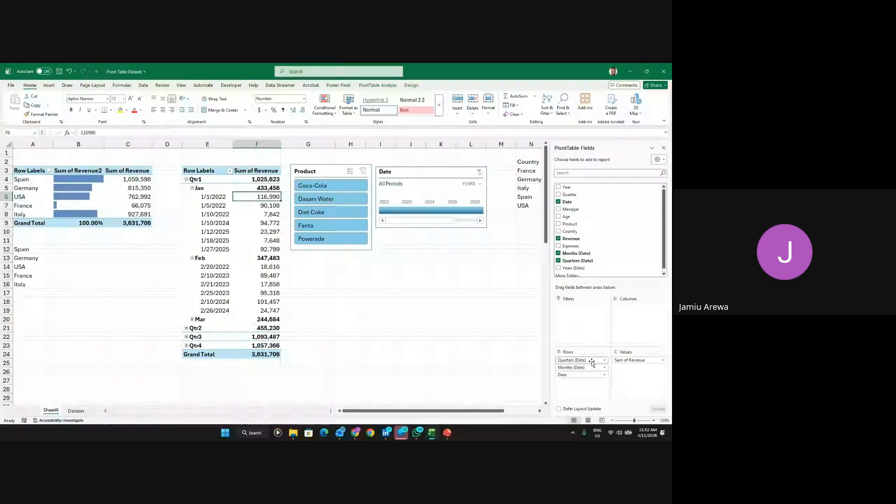
left_click_drag(592, 362, 530, 383)
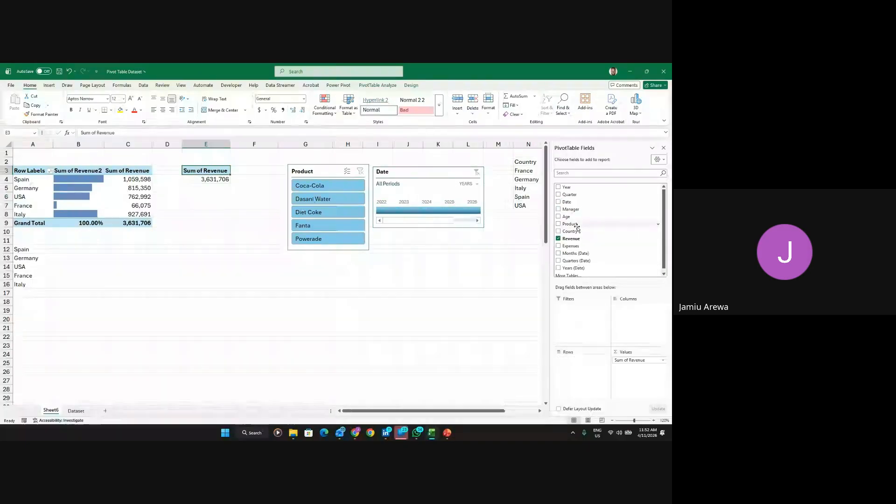
left_click_drag(574, 216, 573, 371)
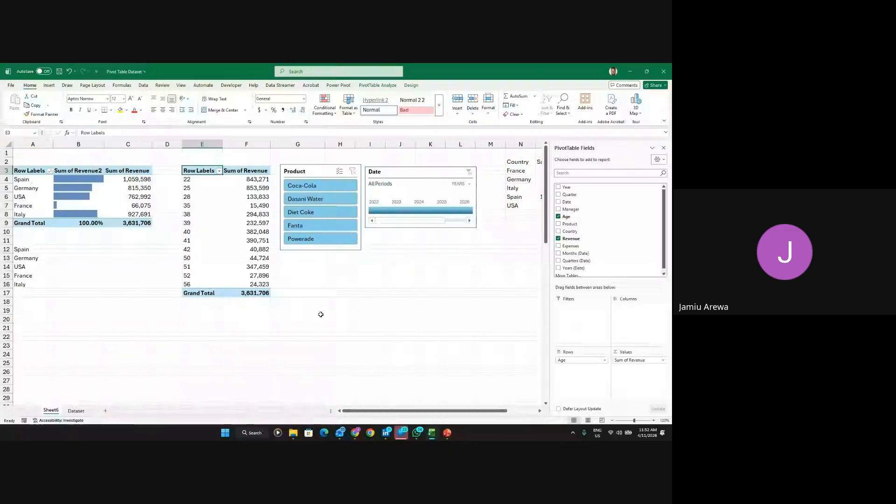
Delete the Product slicer and the Date timeline from the sheet
left_click(317, 170)
right_click(316, 171)
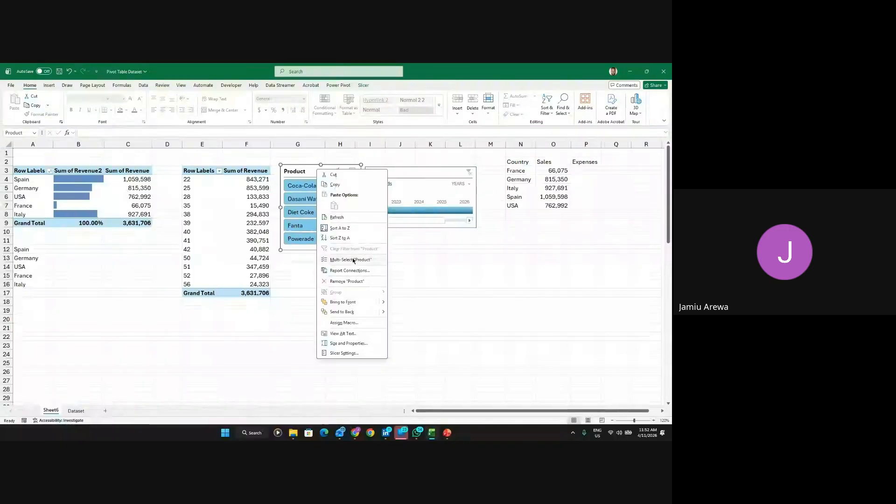
key("Escape")
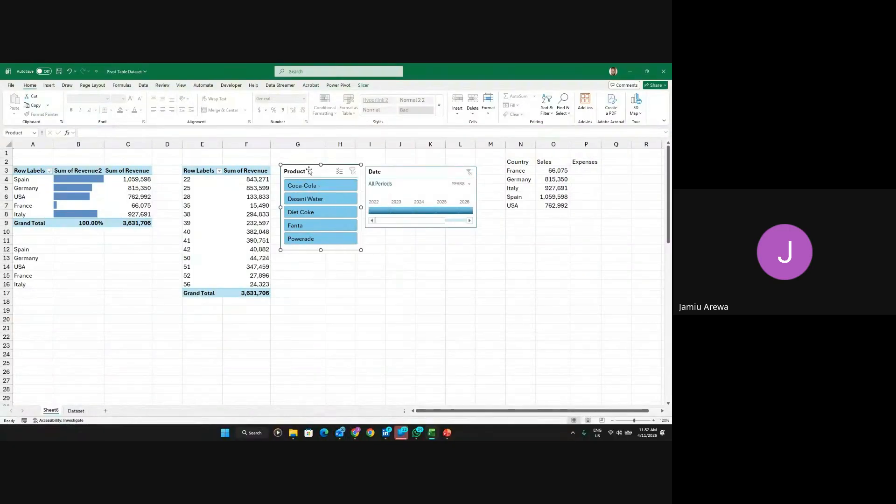
key("Delete")
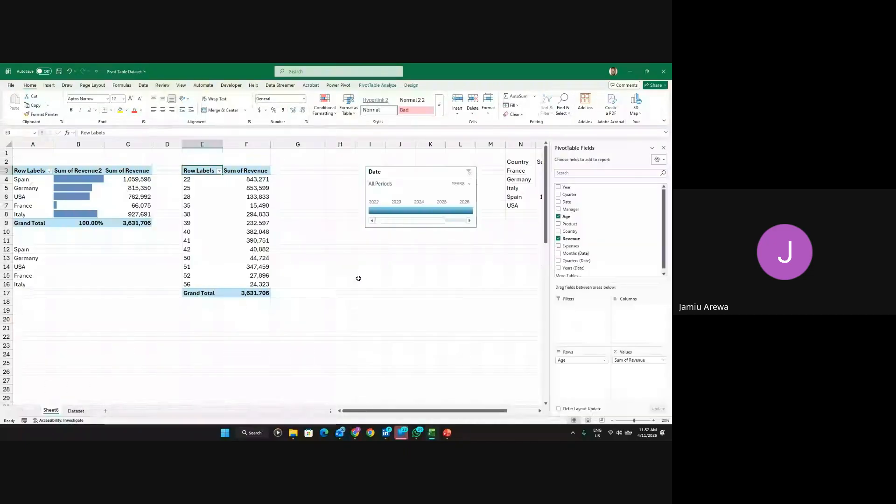
left_click(417, 177)
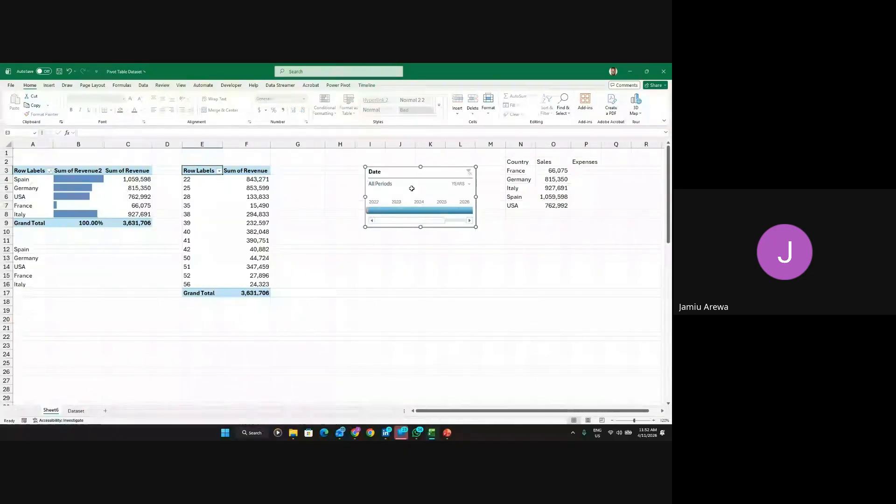
key("Delete")
left_click(254, 242)
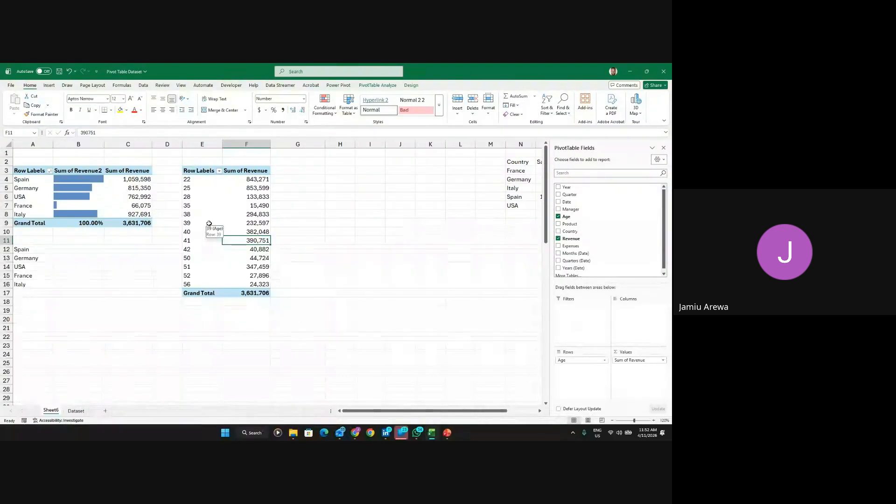
left_click(247, 223)
left_click(256, 206)
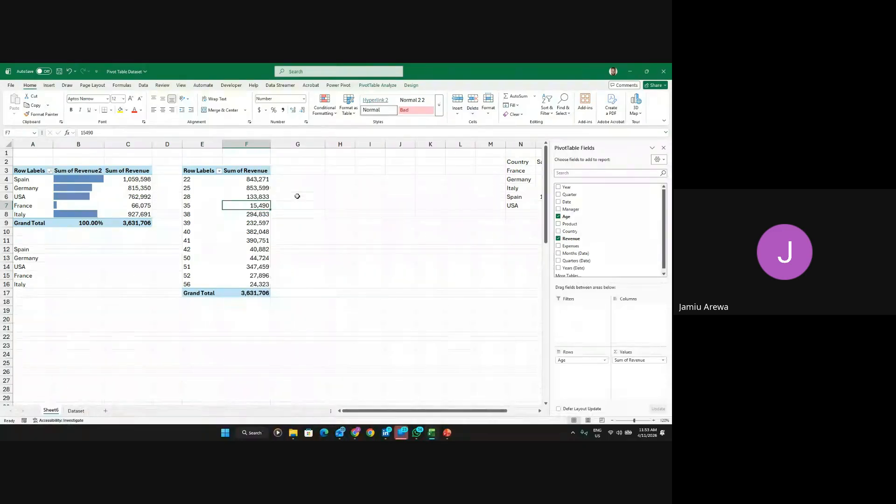
Enter the example age band "20 - 29" in cell H5 and clear the cell again
left_click(347, 190)
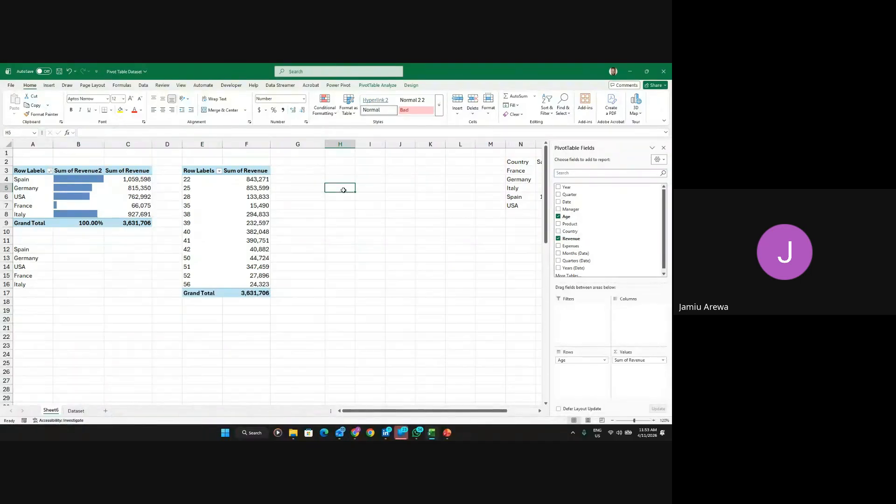
mouse_move(344, 190)
left_mouse_down()
mouse_move(342, 216)
mouse_move(341, 189)
left_mouse_up()
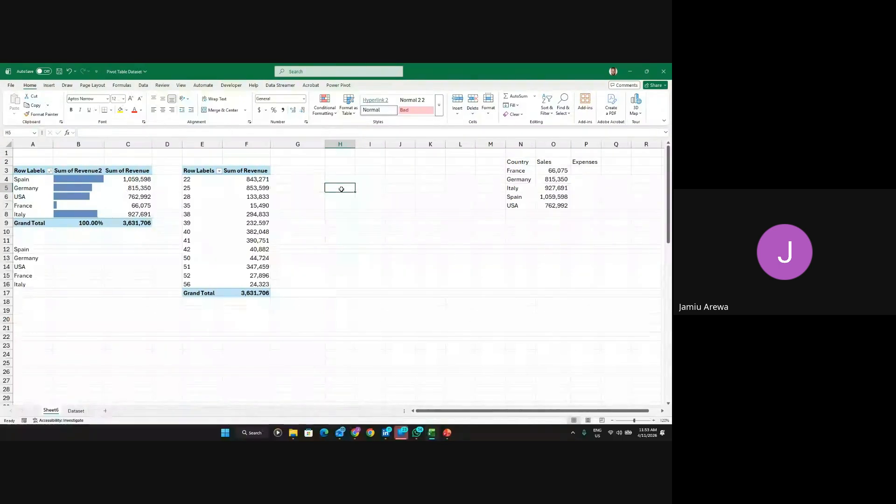
type("20")
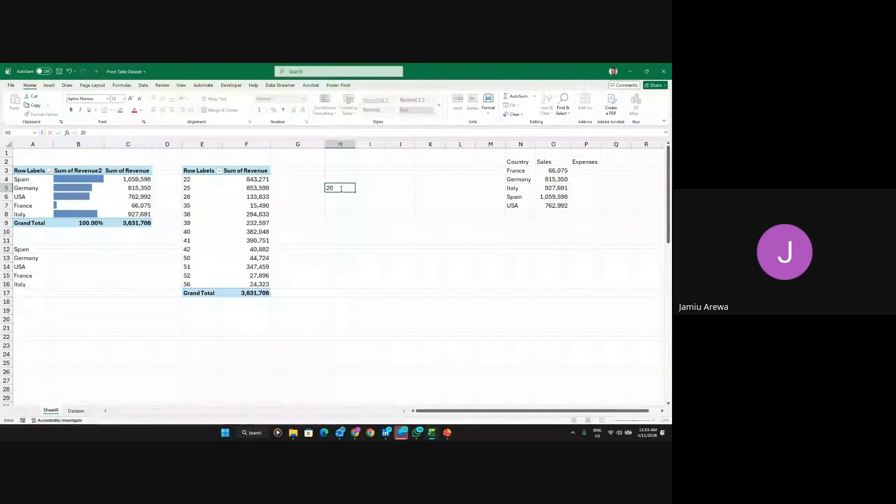
type(" - 29")
key("Return")
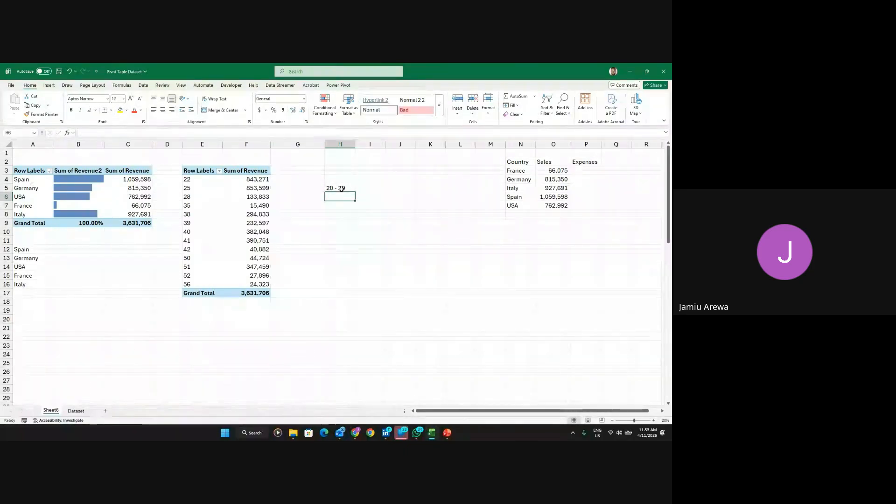
left_click(342, 187)
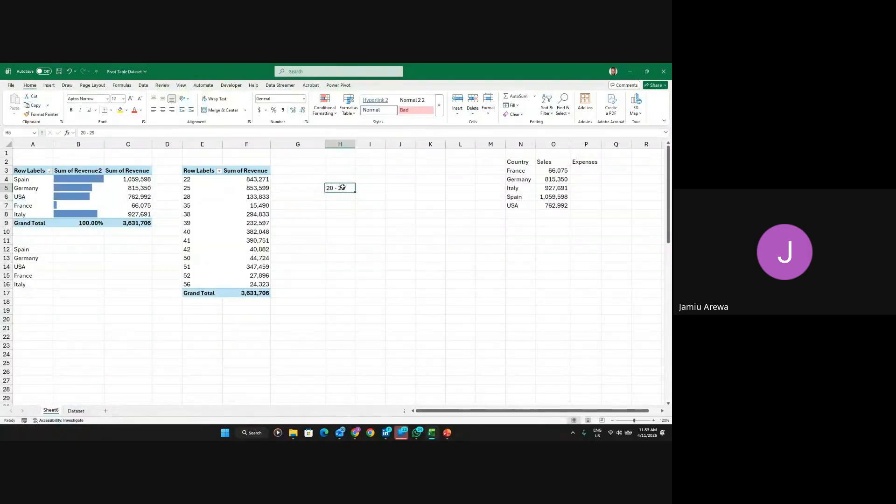
key("Delete")
Group the Age row labels of the second PivotTable into bands of 10, starting at 20
left_click(257, 214)
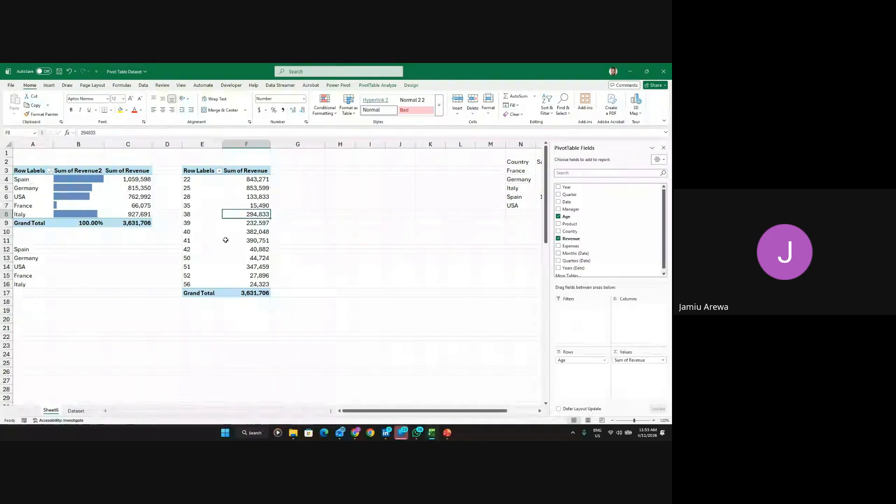
left_click(189, 179)
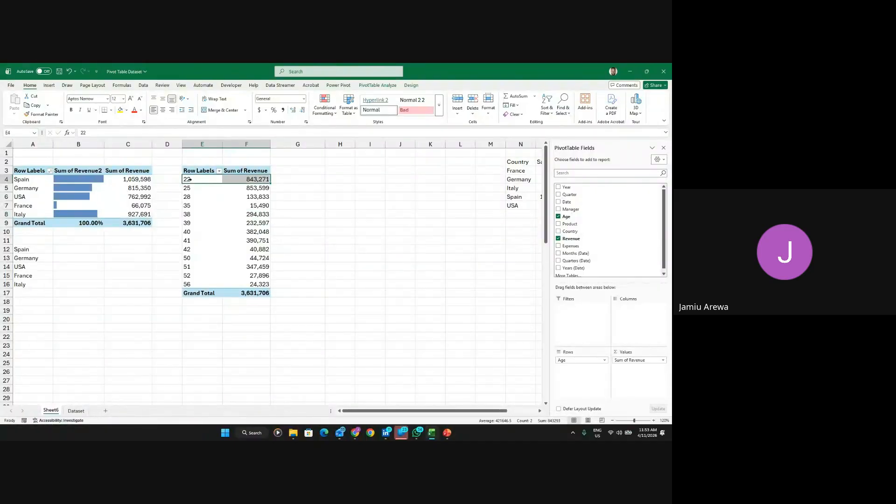
left_click(187, 186)
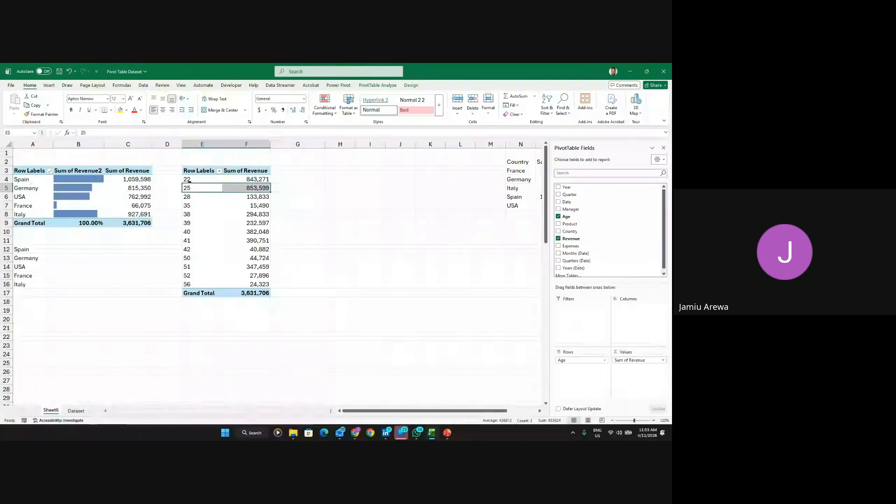
left_click(188, 181)
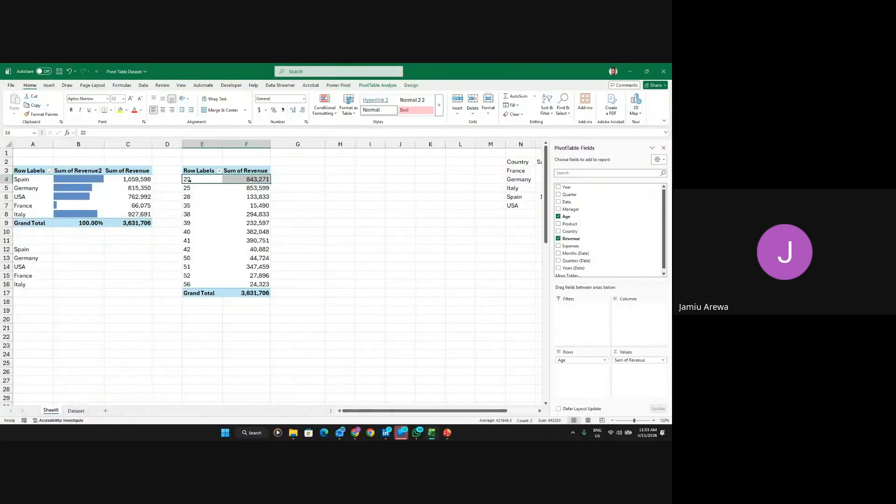
right_click(191, 181)
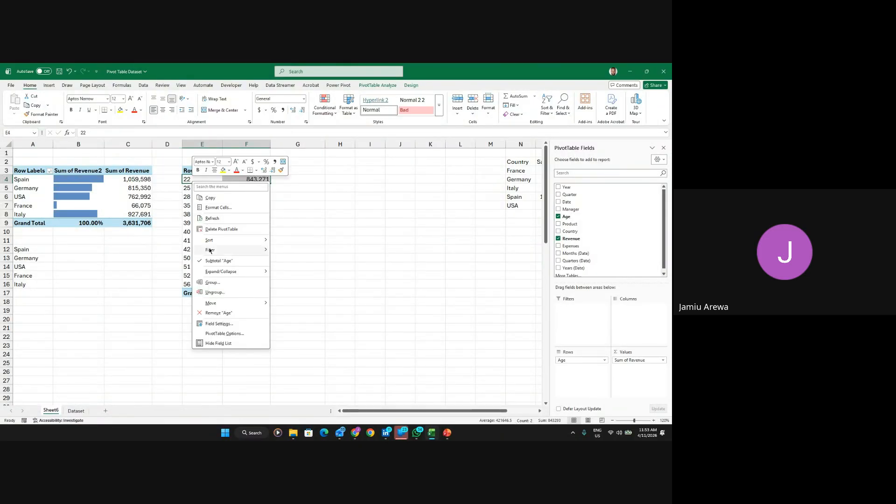
left_click(207, 283)
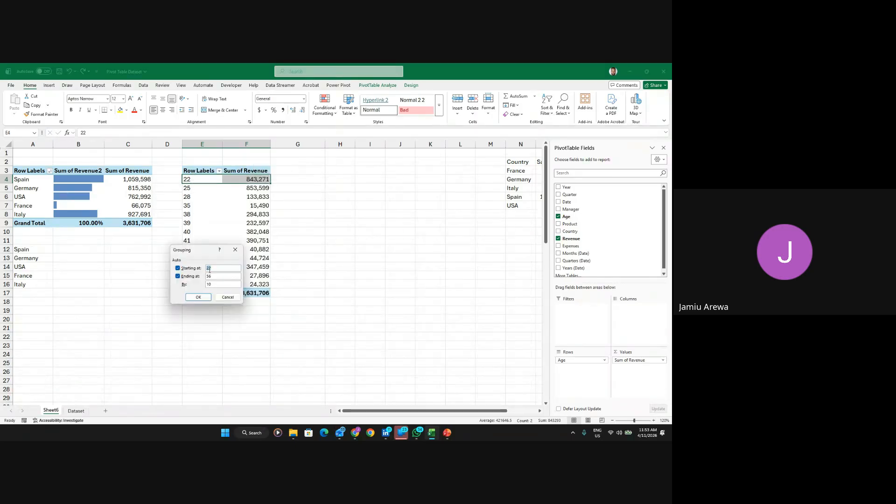
left_click_drag(200, 249, 333, 178)
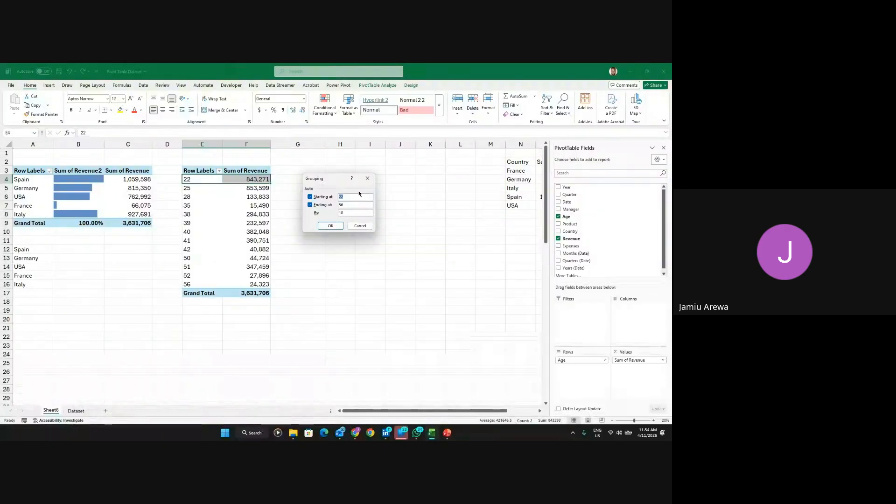
type("2")
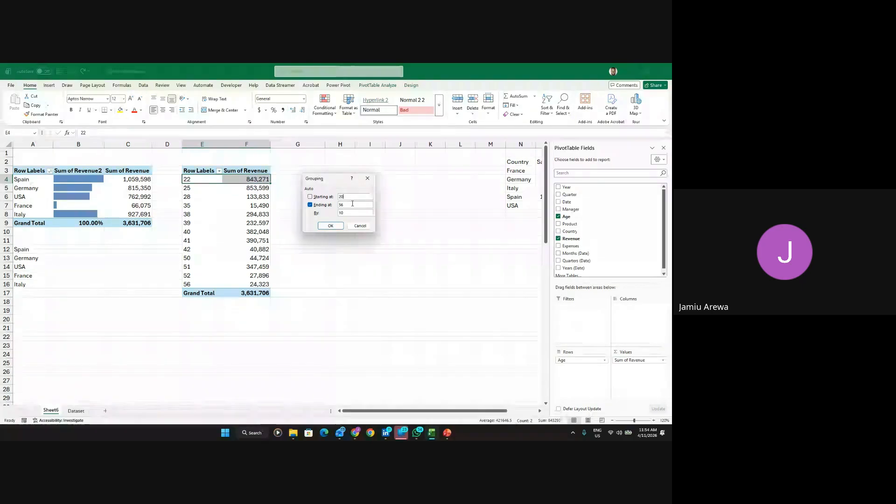
left_click(337, 227)
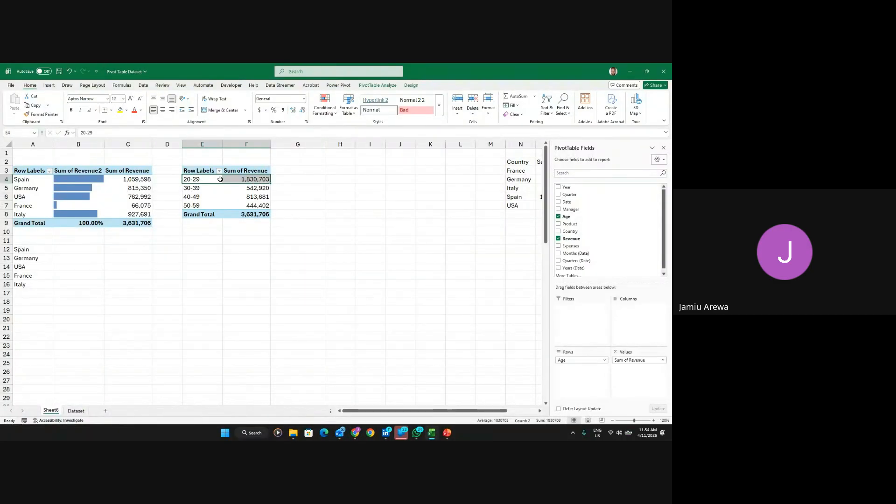
Examine the age bands and the revenue of each in the grouped PivotTable
left_click(261, 188)
left_click(256, 197)
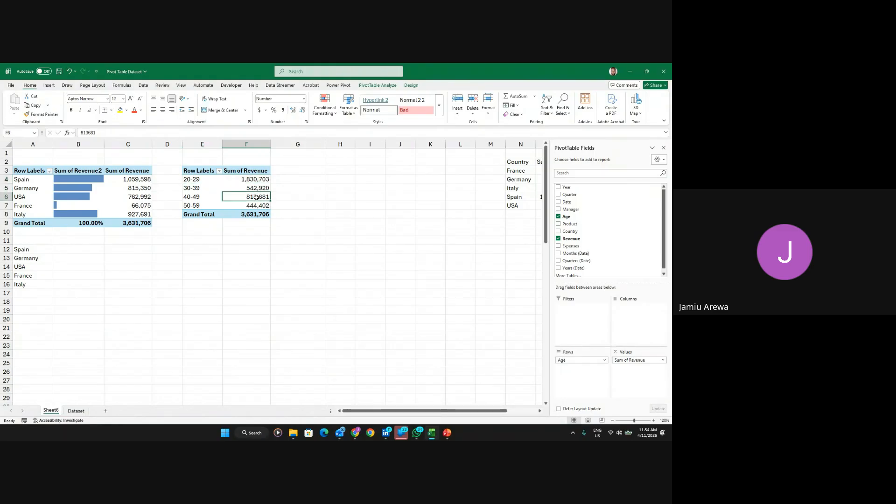
left_click(255, 205)
left_click(204, 206)
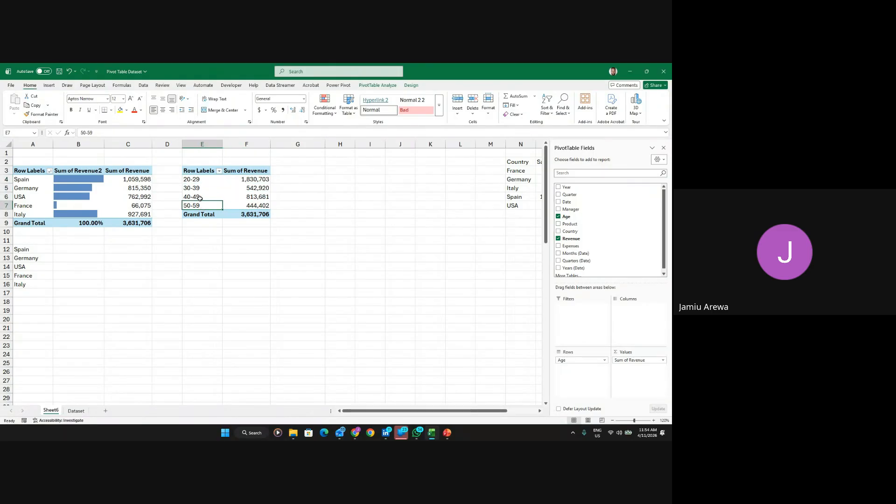
left_click(202, 197)
left_click(203, 188)
left_click(205, 180)
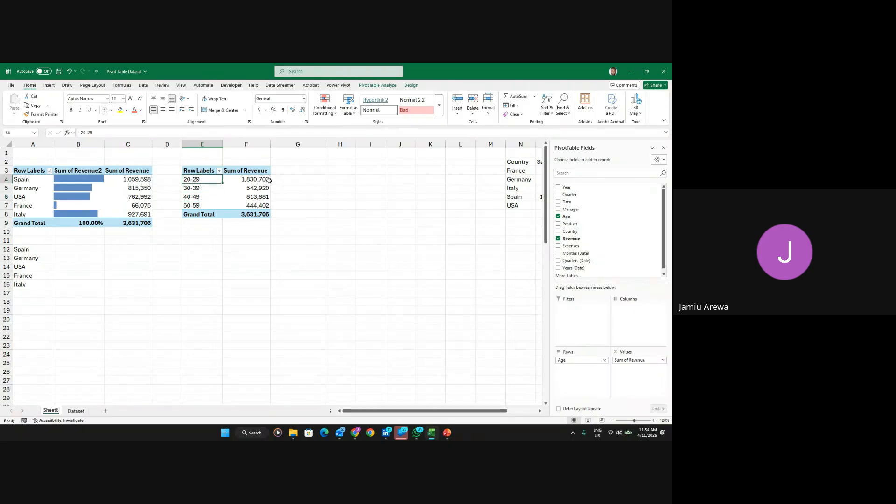
left_click(250, 180)
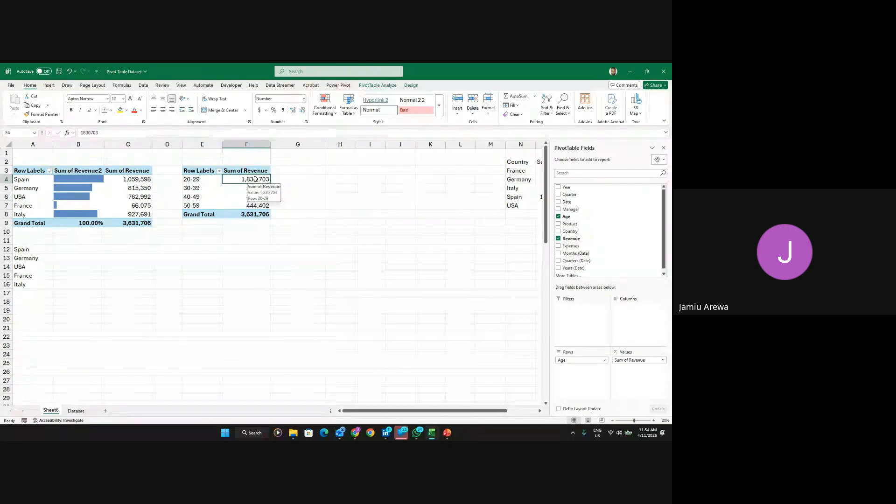
left_click(203, 181)
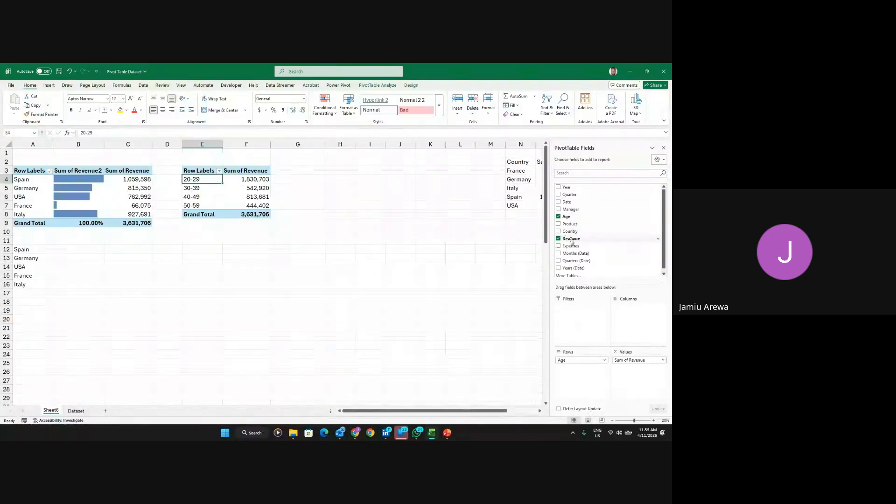
Add Revenue a second time to the values of the age-band PivotTable and summarise it by Average
left_click_drag(572, 241, 624, 379)
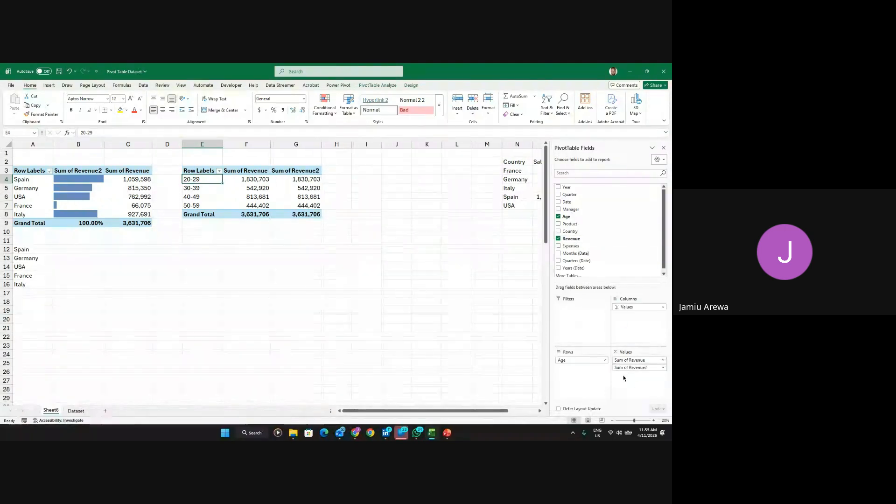
left_click(663, 368)
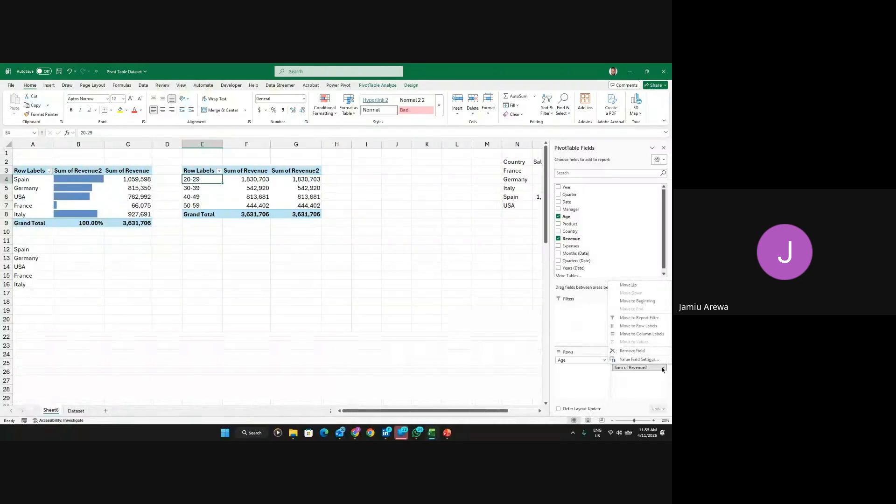
left_click(638, 359)
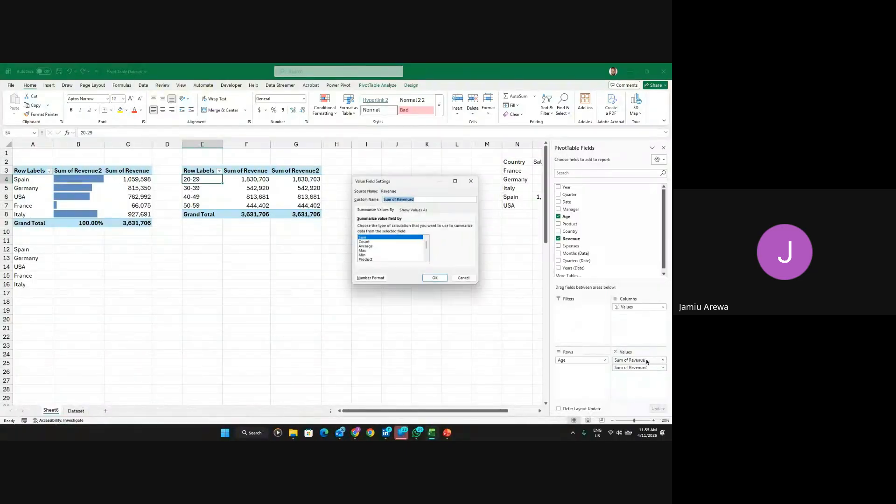
left_click(366, 248)
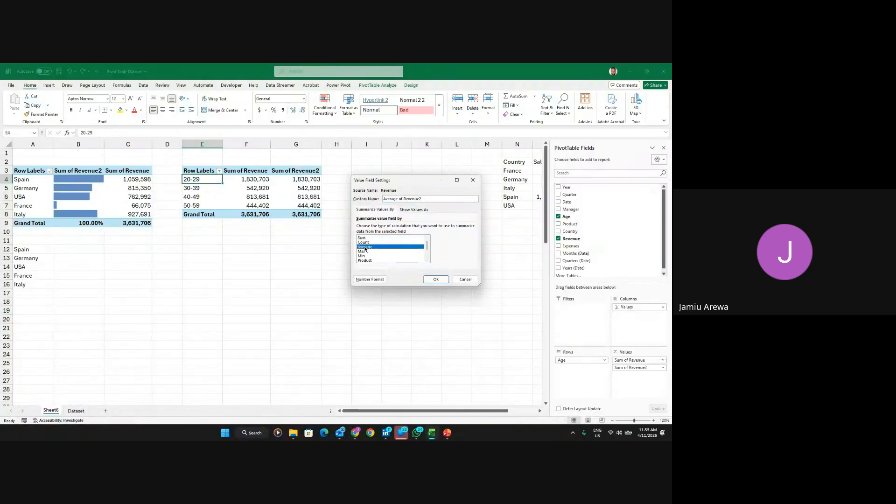
left_click(435, 279)
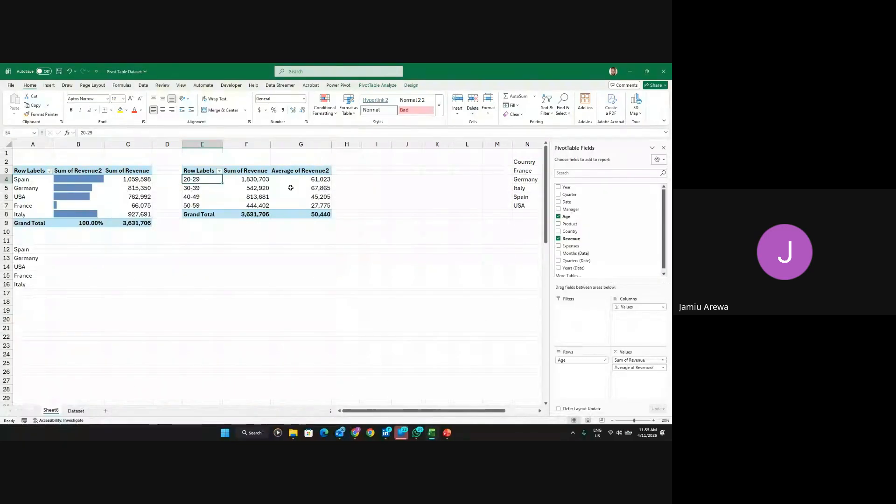
Examine the sum and the average of revenue for each age band in the second PivotTable
left_click(257, 180)
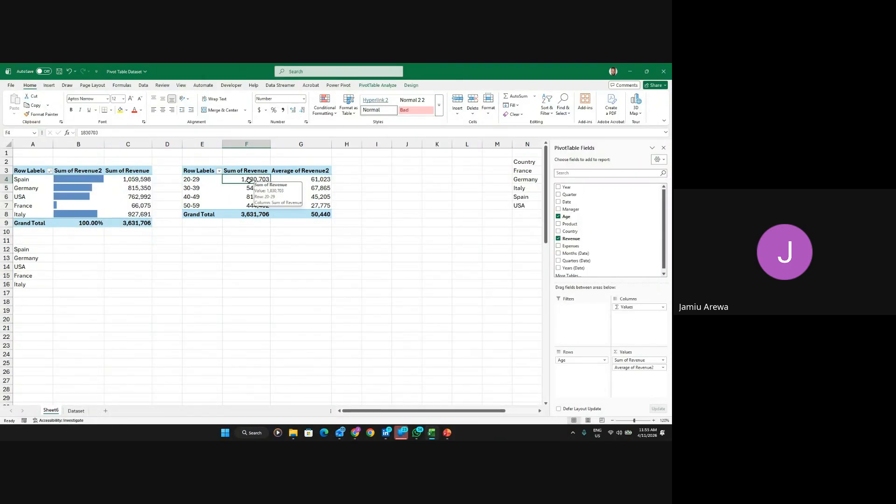
left_click(324, 188)
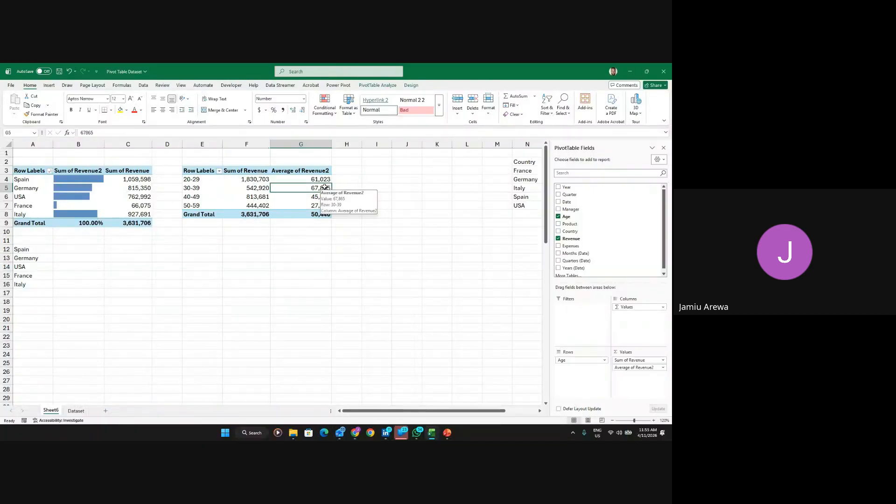
left_click(255, 179)
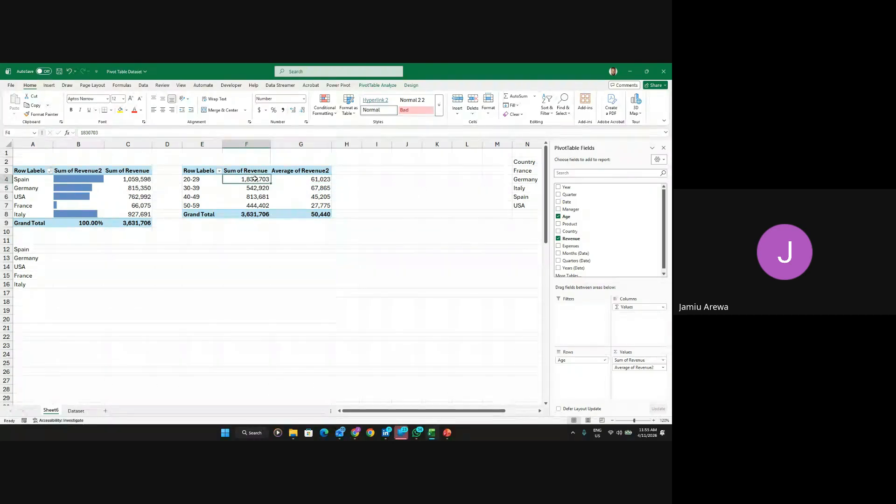
left_click(200, 181)
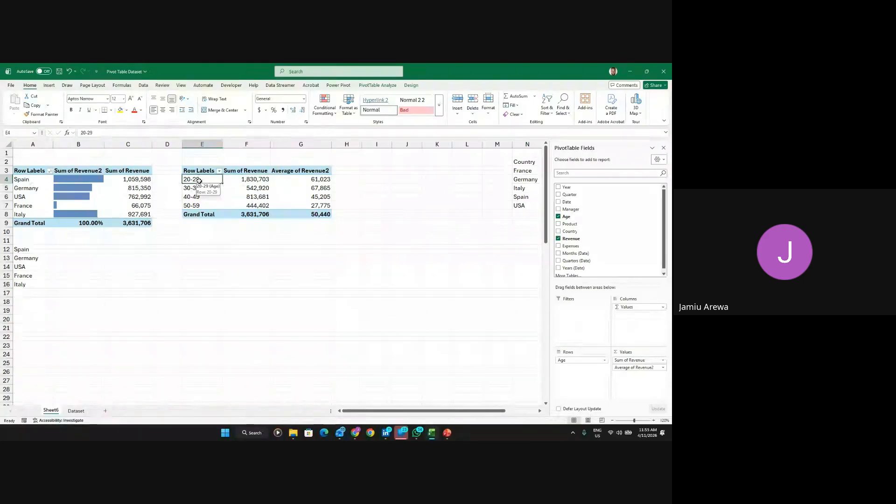
left_click(255, 188)
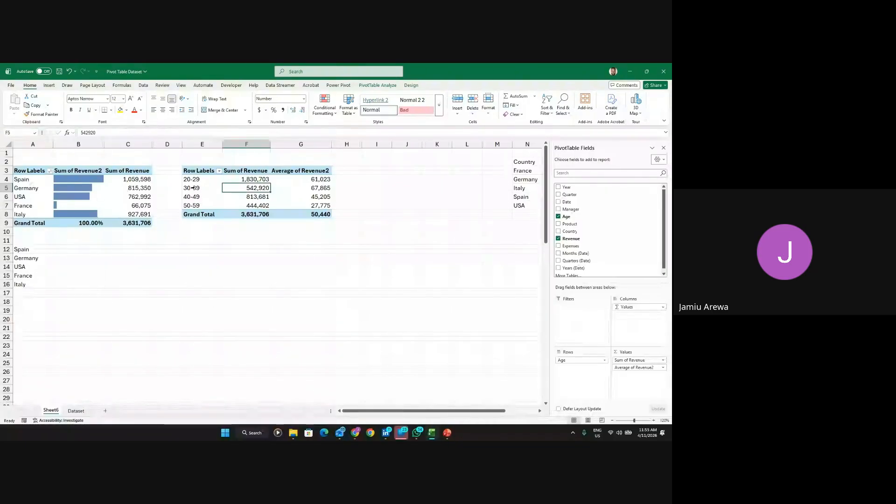
left_click(193, 187)
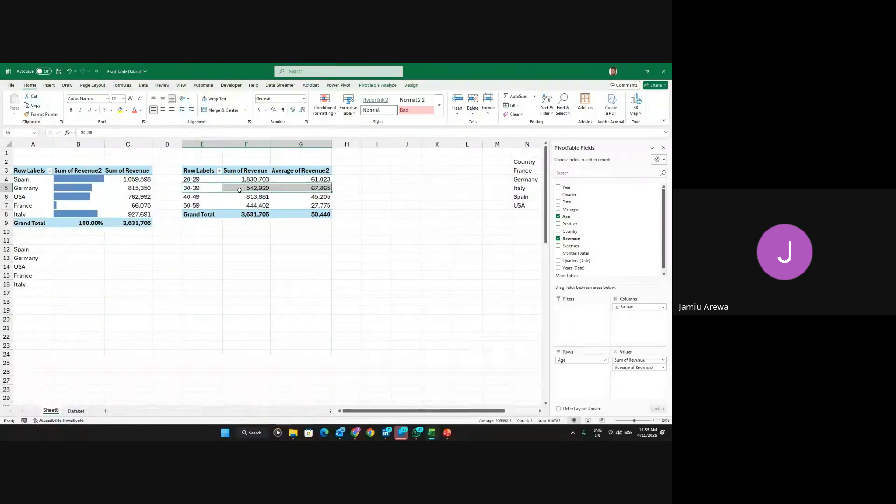
left_click(256, 189)
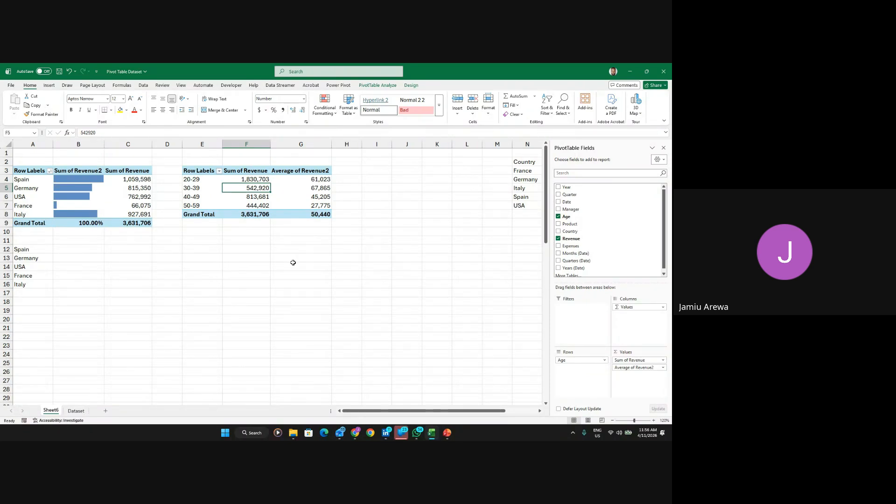
scroll(294, 262, "down", 2)
scroll(303, 240, "up", 2)
left_click_drag(188, 168, 293, 211)
left_click(378, 310)
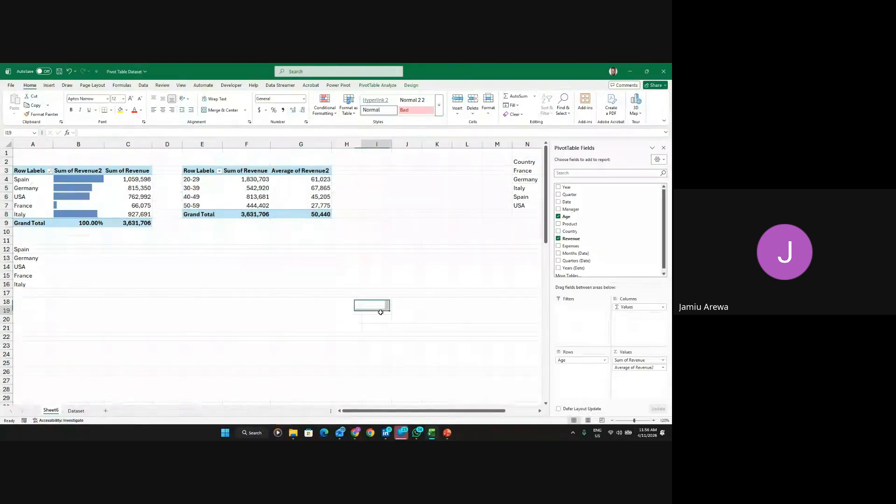
Replace Age with Product as the row field of the second PivotTable and remove the average revenue value
left_click(252, 188)
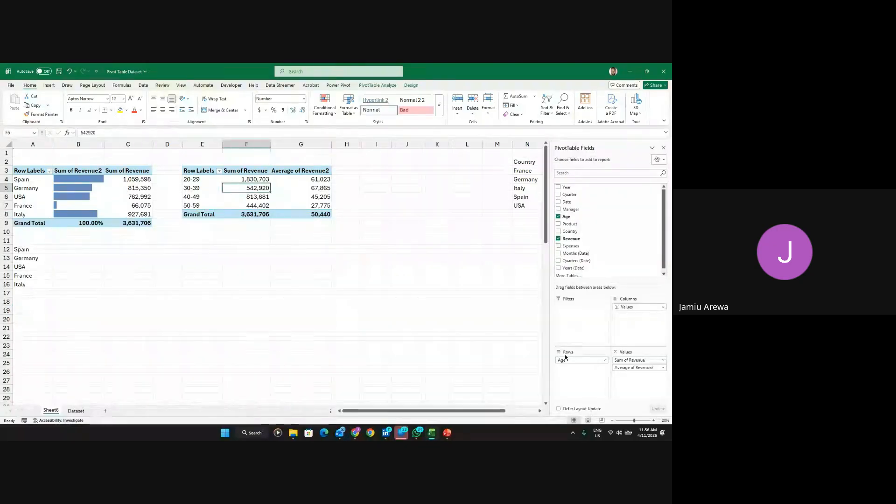
left_click_drag(570, 362, 449, 356)
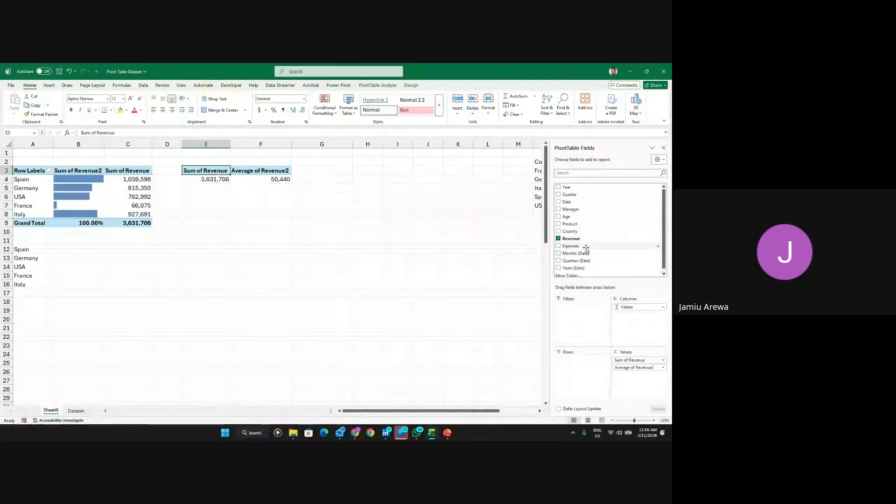
left_click_drag(580, 224, 572, 366)
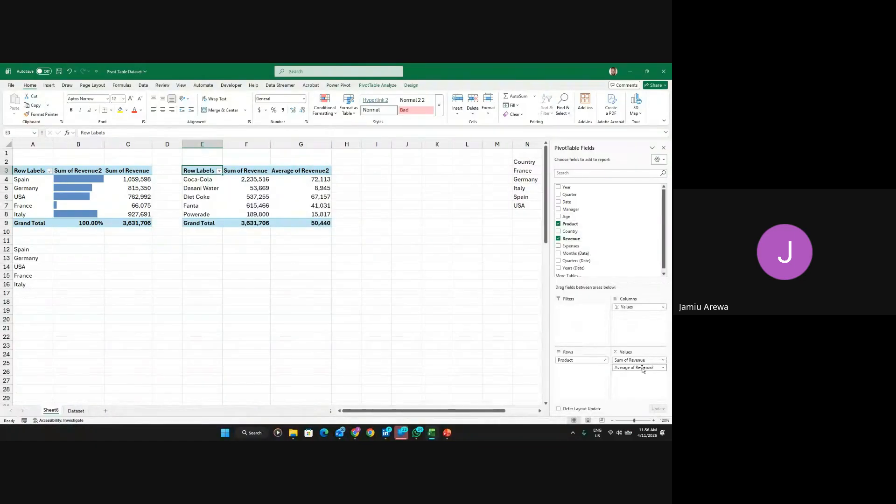
left_click_drag(637, 367, 426, 360)
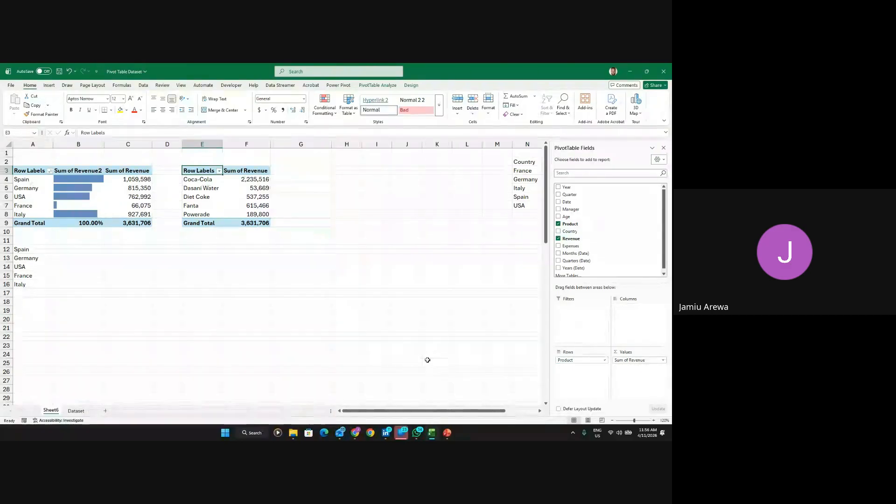
Group the Coca-Cola, Diet Coke and Fanta row labels in the second PivotTable
left_click(203, 179)
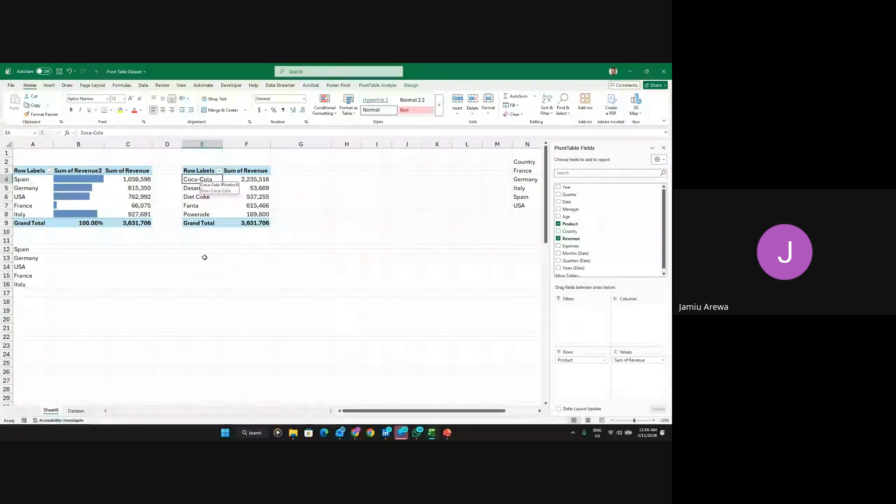
left_click(200, 197, "ctrl")
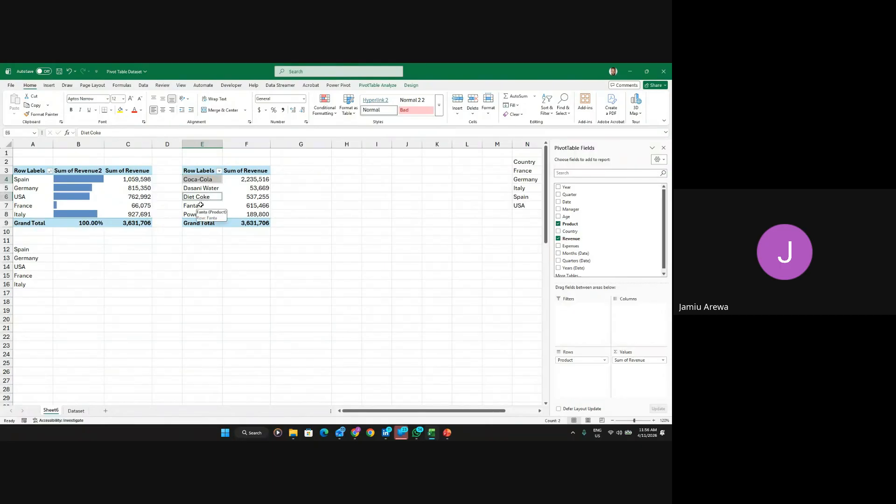
left_click(201, 206, "ctrl")
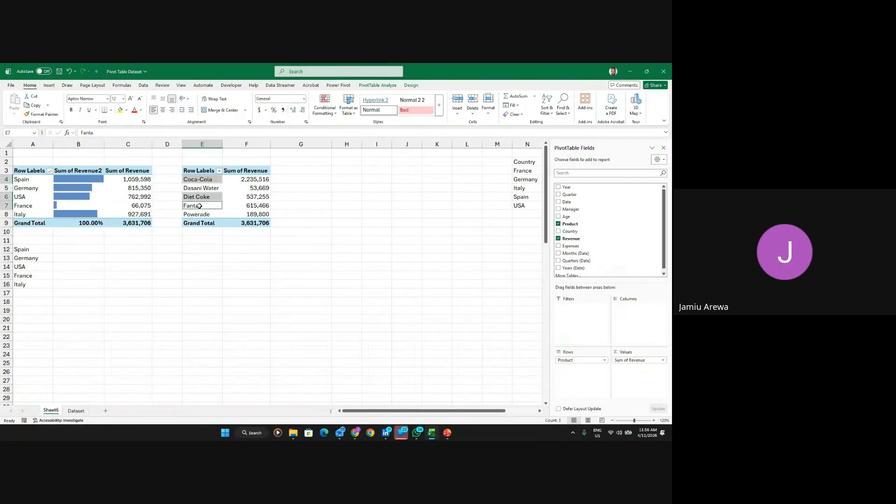
right_click(212, 179)
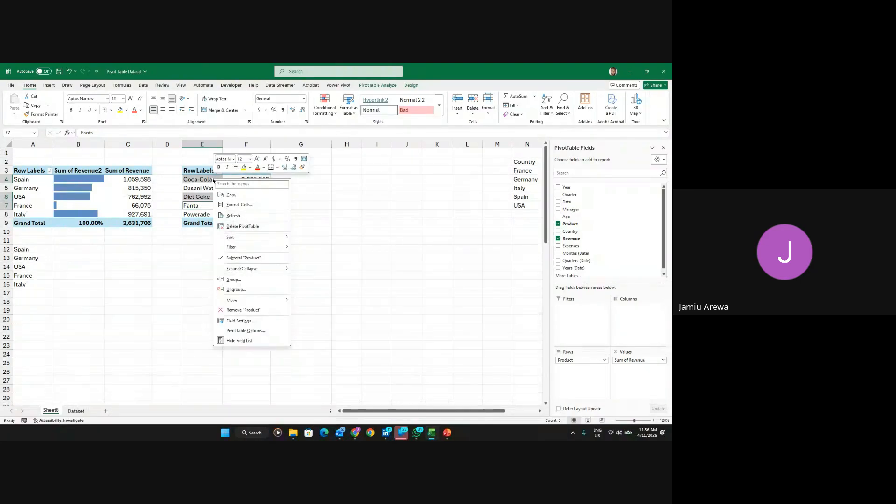
left_click(233, 279)
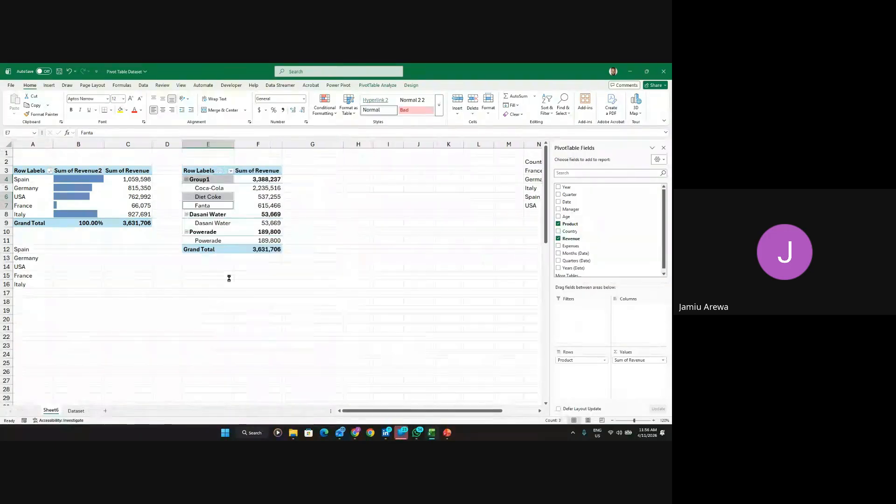
Check the products in the new grouping and rename the group of Coca-Cola, Diet Coke and Fanta as Soda
left_click(208, 189)
left_click_drag(208, 188, 208, 206)
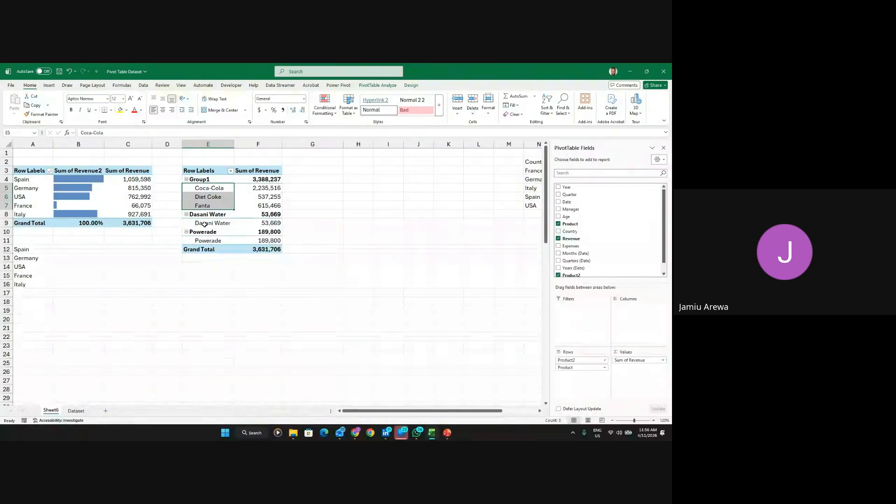
left_click(209, 224)
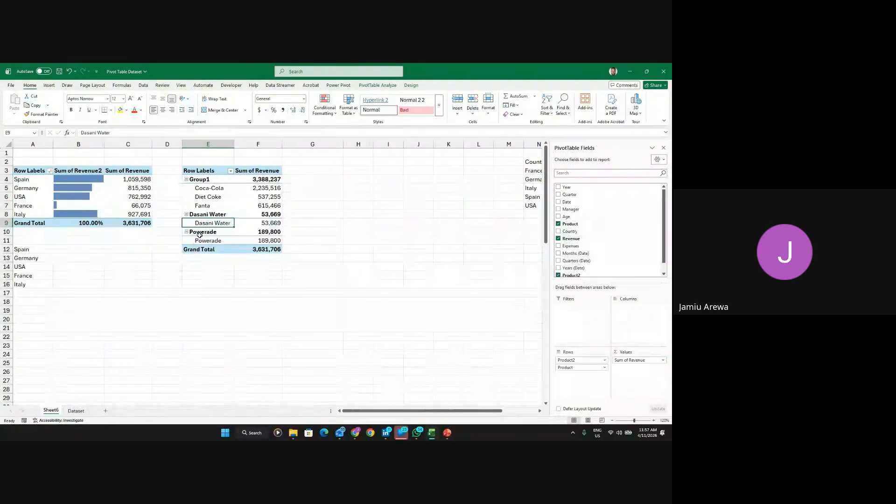
left_click(208, 180)
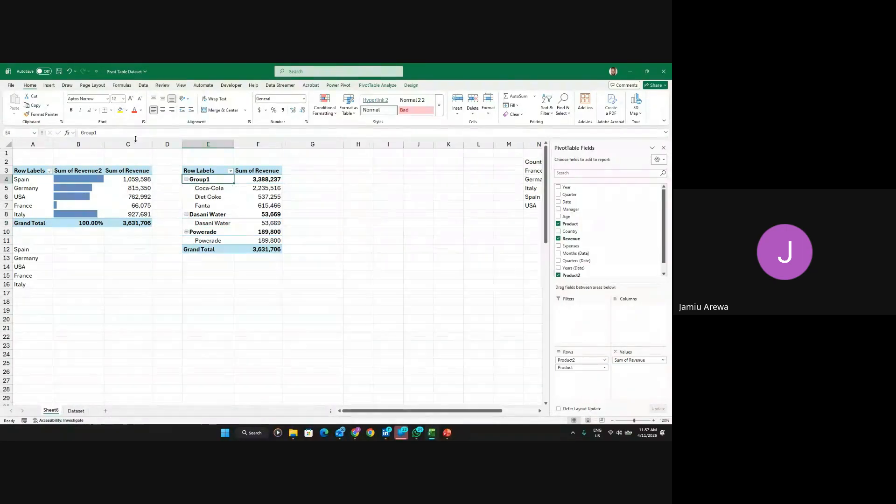
key("BackSpace")
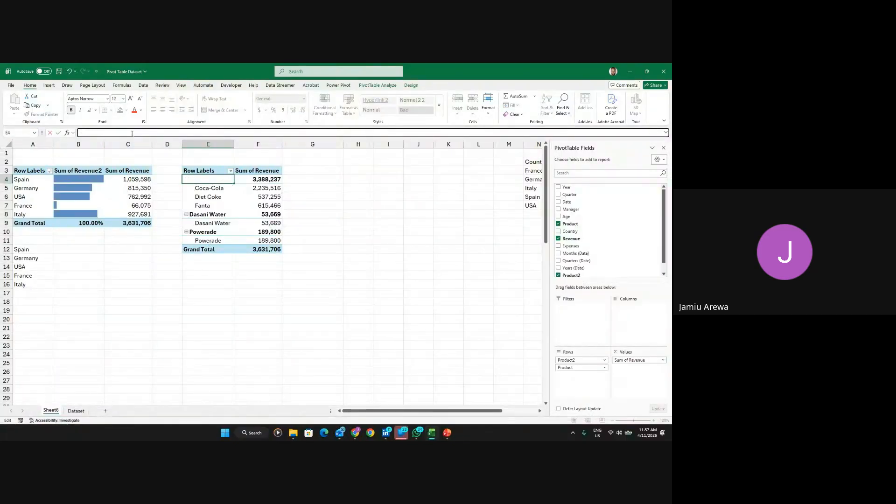
type("Soda")
key("Return")
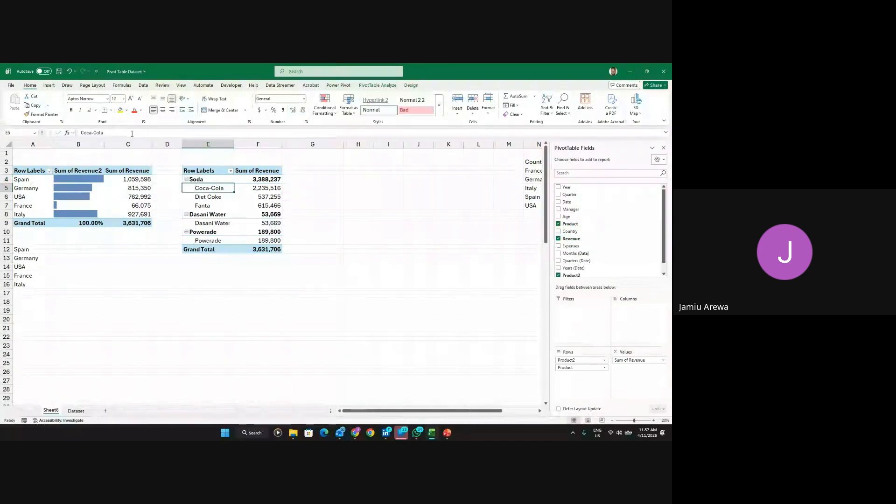
Group the Dasani Water and Powerade row labels in the second PivotTable
left_click(211, 226)
left_click(210, 238, "ctrl")
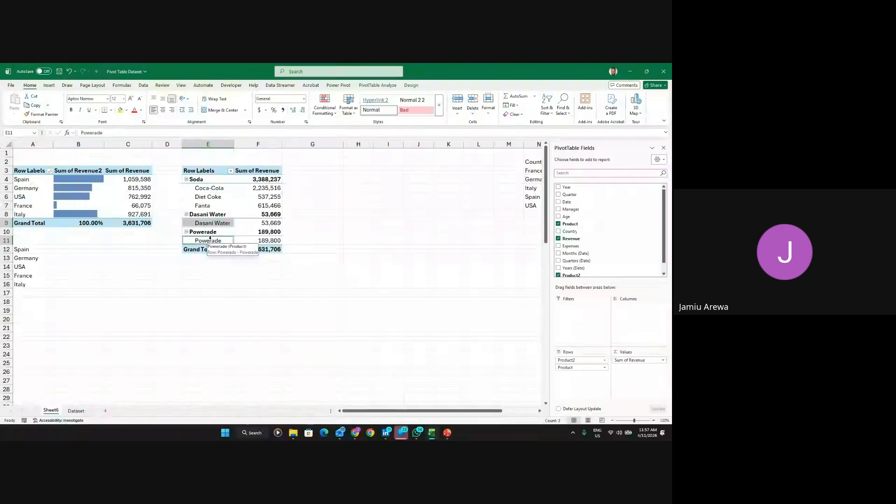
right_click(206, 243)
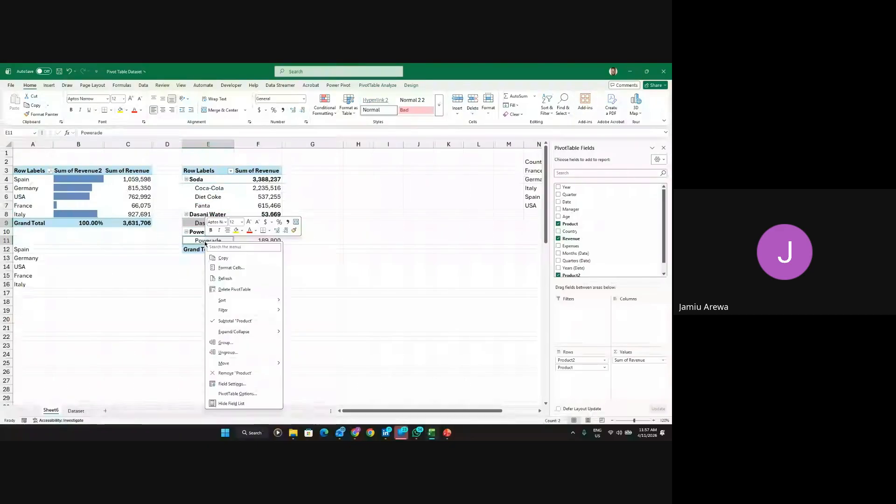
left_click(221, 342)
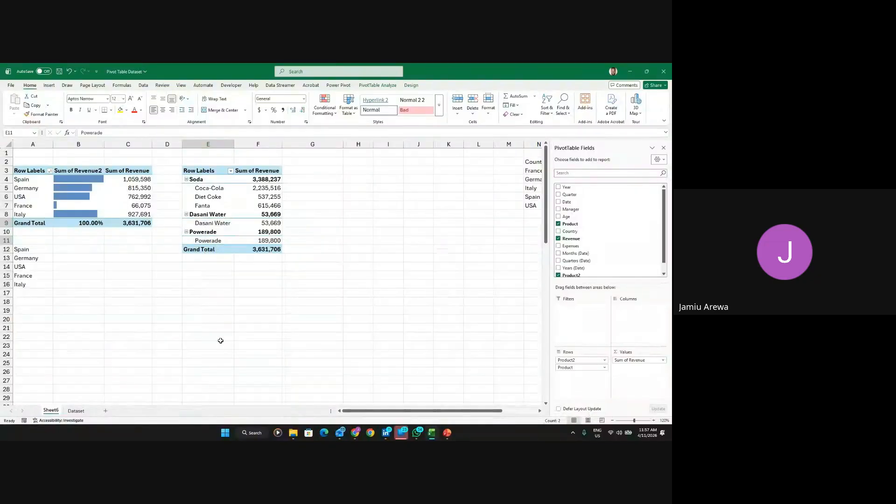
Rename the group of Dasani Water and Powerade as Non-Soda, and collapse both product groups
left_click(195, 214)
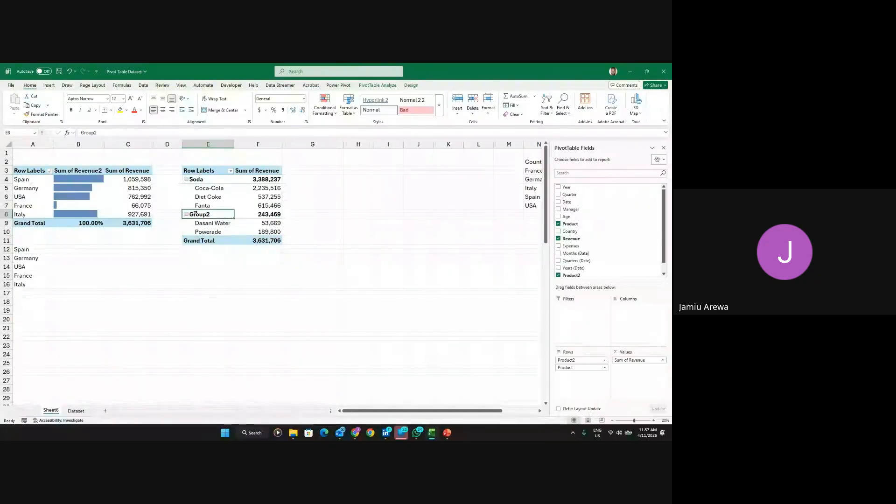
left_click(114, 133)
key("BackSpace")
key("BackSpace")
key("BackSpace")
key("BackSpace")
key("BackSpace")
key("BackSpace")
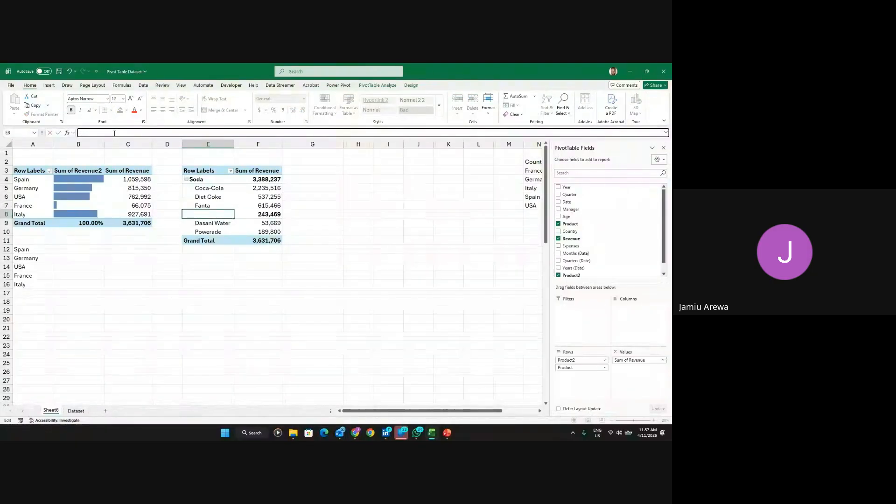
type("Non-Soda")
key("Return")
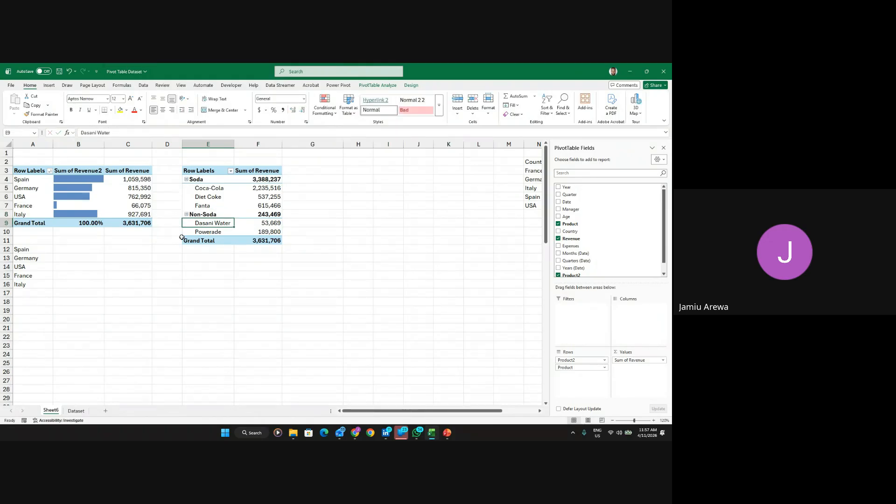
left_click(186, 180)
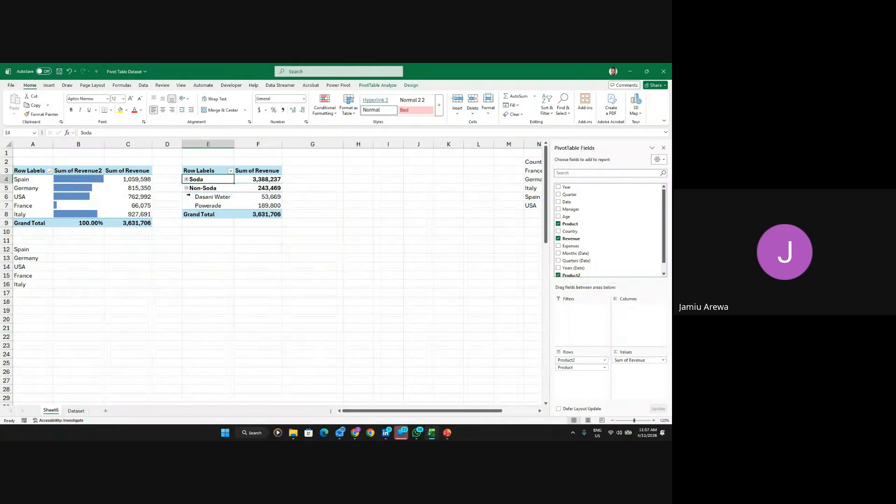
left_click(187, 188)
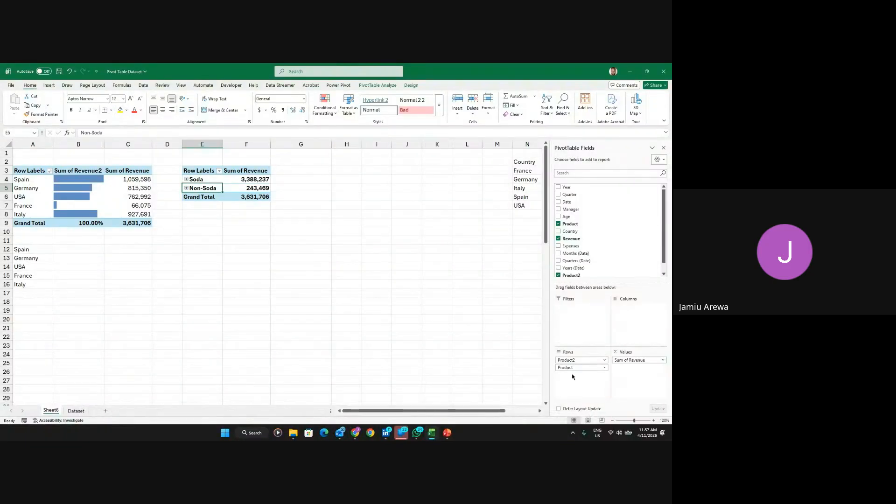
Replace the grouped rows of the second PivotTable with the plain Product field and add Manager as a report filter
left_click_drag(574, 368, 332, 366)
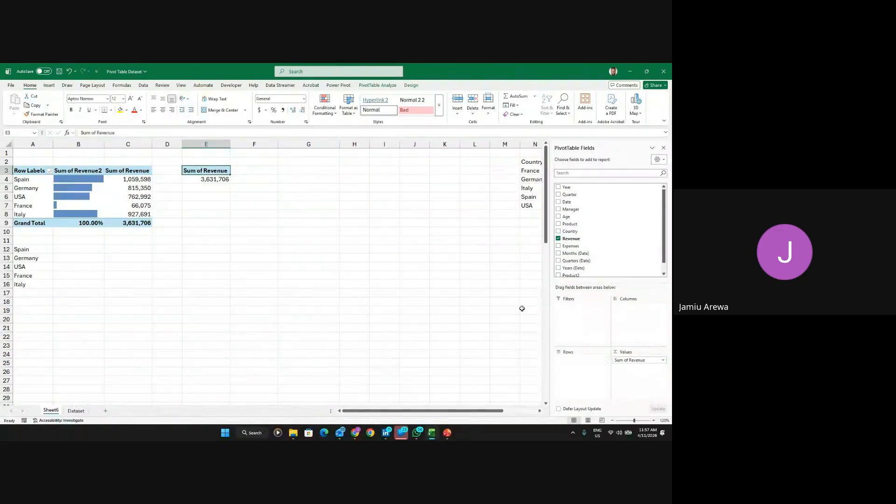
left_click_drag(574, 223, 561, 381)
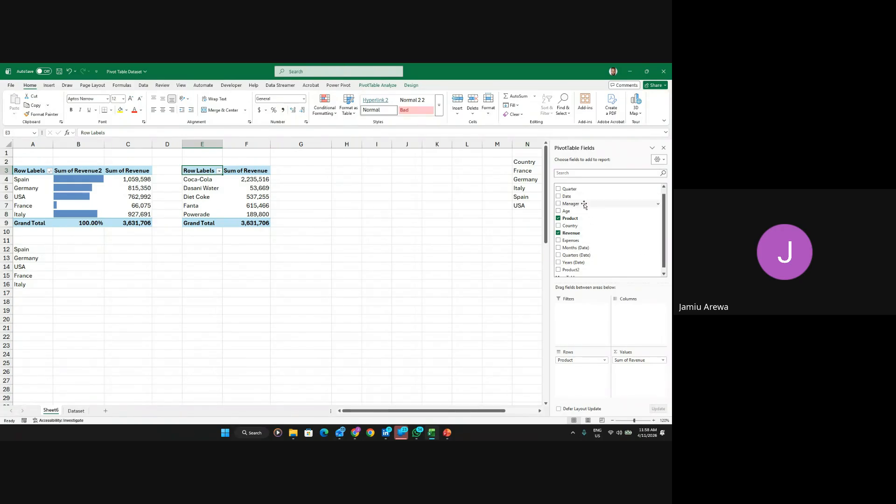
left_click_drag(584, 210, 571, 333)
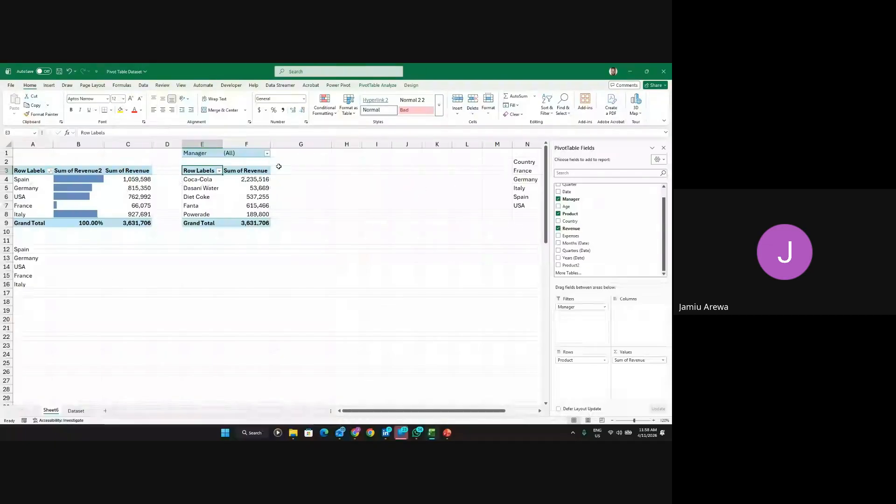
Filter the second PivotTable by three individual managers one at a time, and set the Manager filter back to (All)
left_click(266, 154)
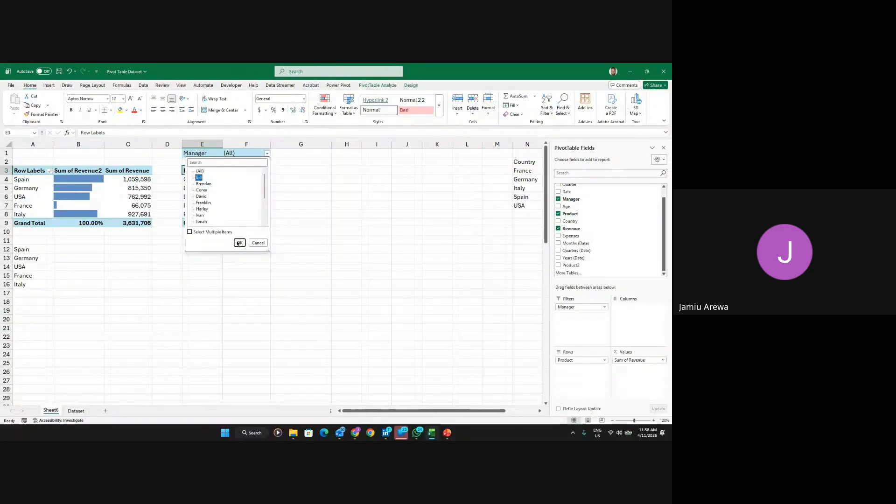
double_click(200, 178)
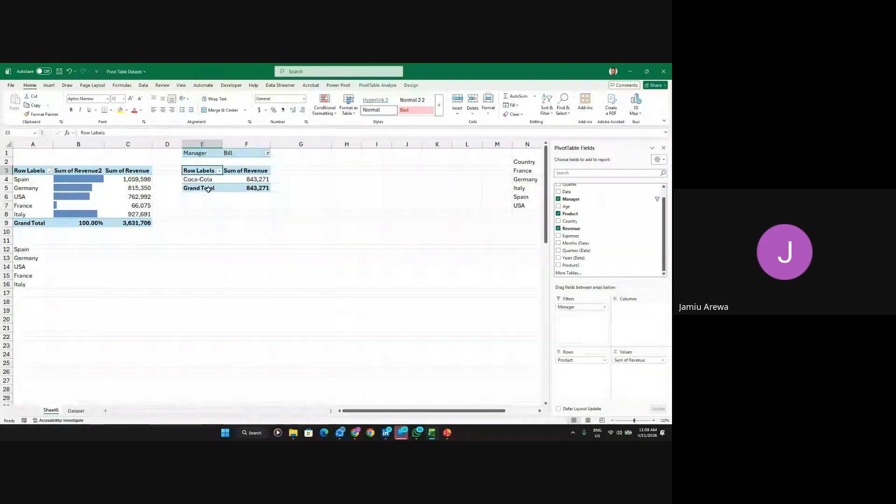
left_click(266, 153)
left_click(202, 202)
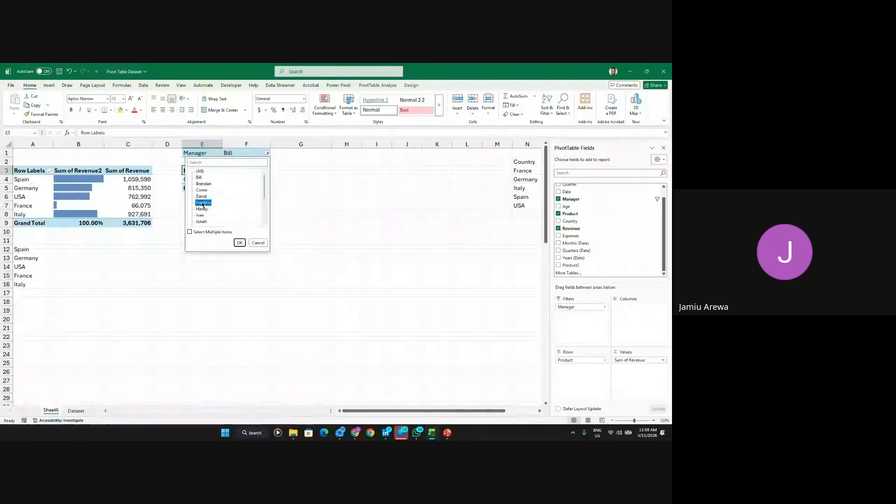
left_click(239, 243)
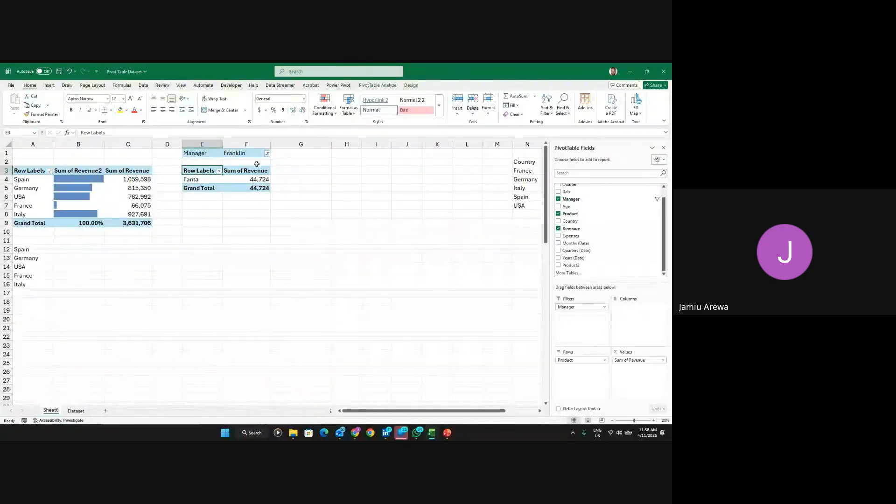
left_click(267, 154)
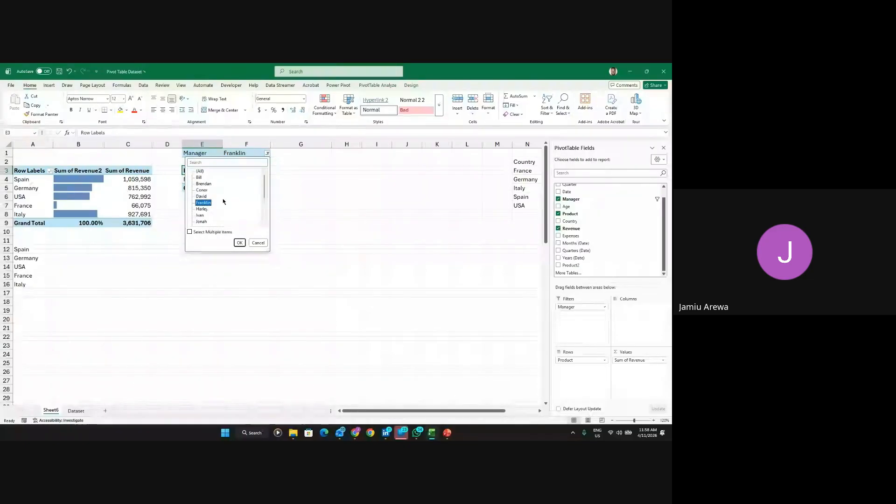
left_click(238, 242)
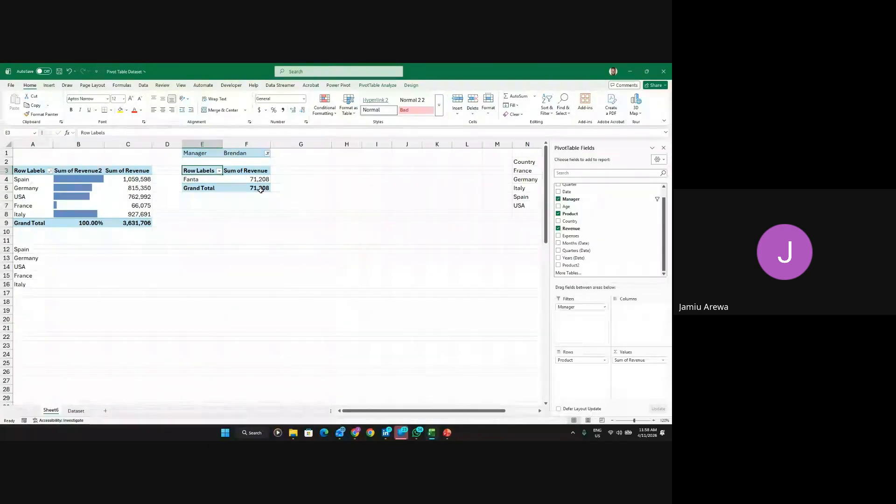
left_click(266, 153)
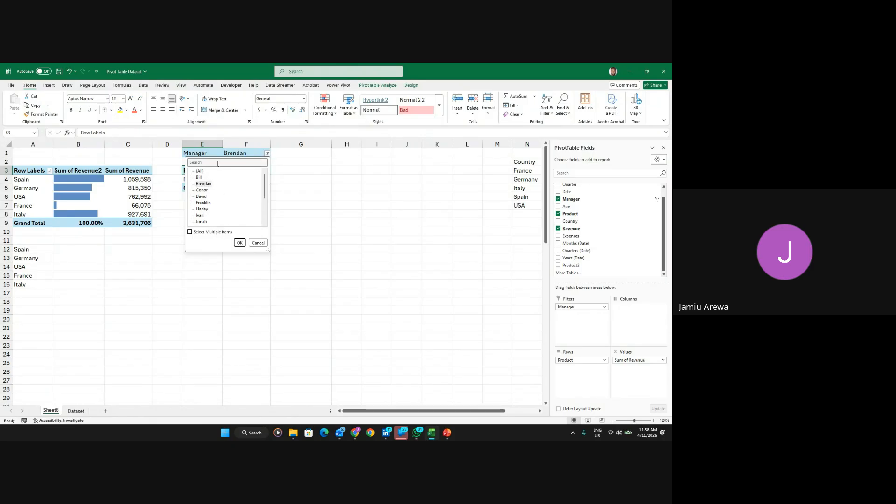
left_click(239, 243)
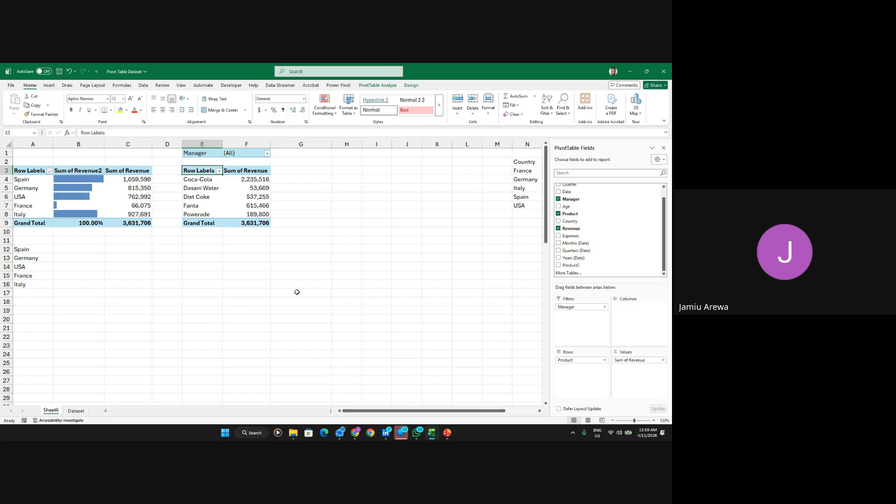
Filter the second PivotTable by one more manager and reset the Manager filter to (All)
left_click(267, 154)
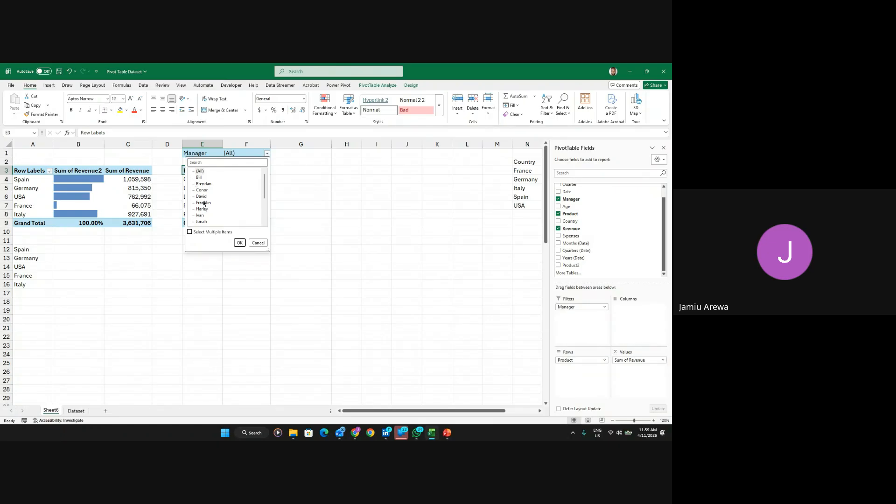
left_click(240, 242)
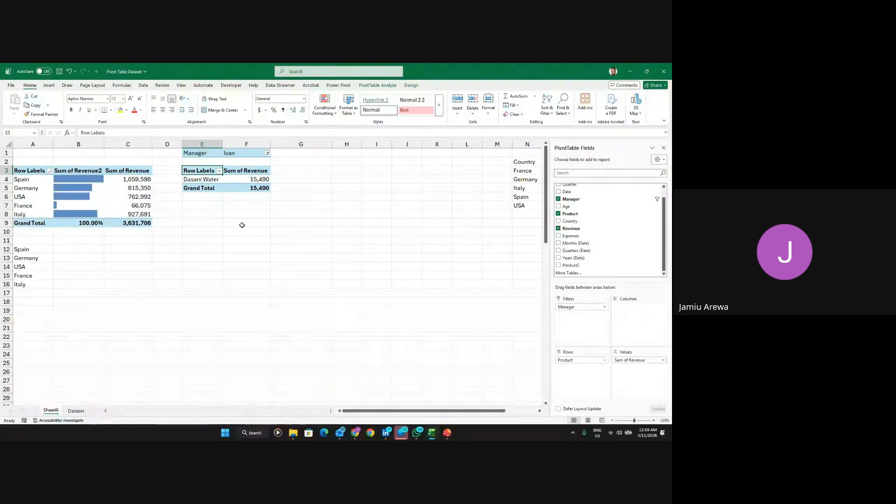
left_click(268, 154)
left_click(200, 171)
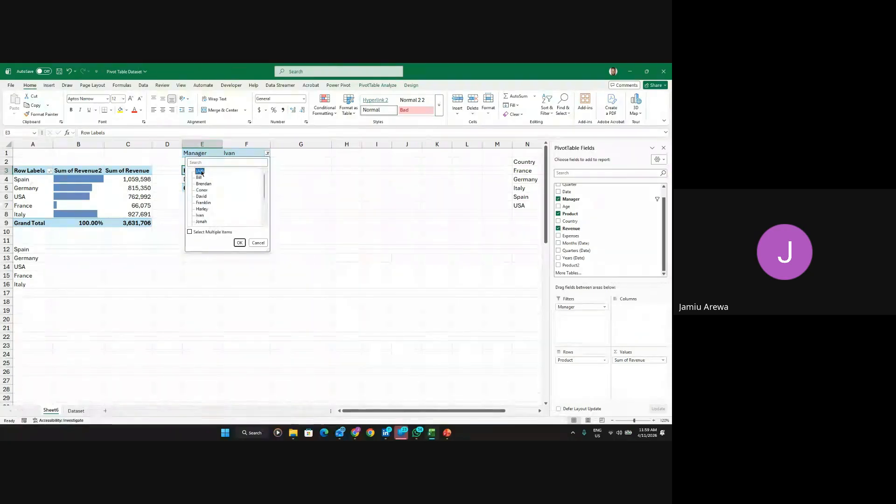
left_click(239, 243)
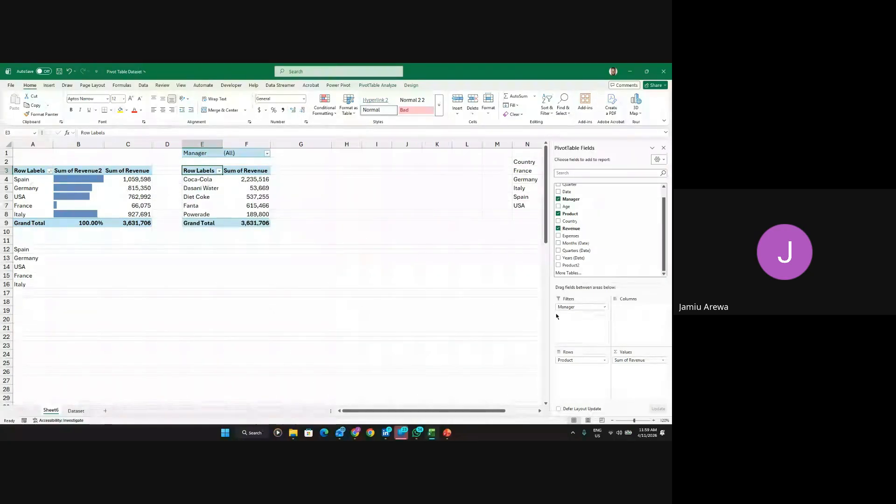
Check the availability of Show Report Filter Pages with the Manager filter field removed, and add Manager back as a filter
left_click(255, 205)
left_click(378, 86)
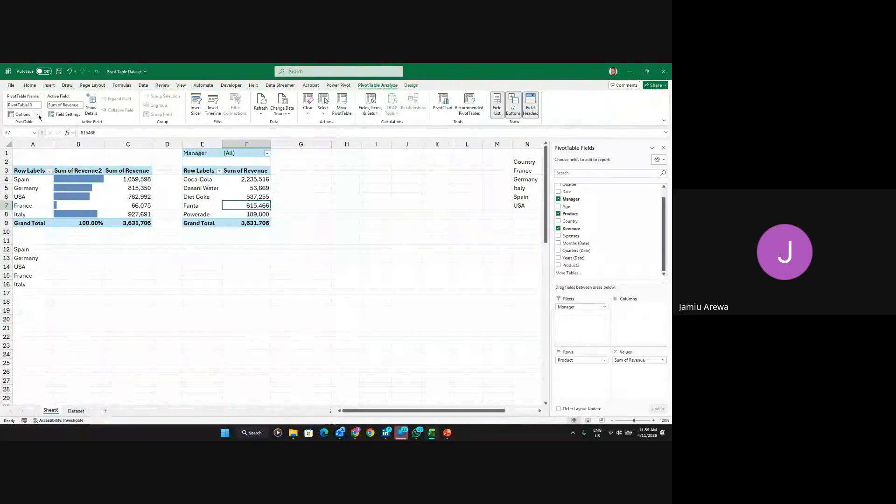
left_click(38, 115)
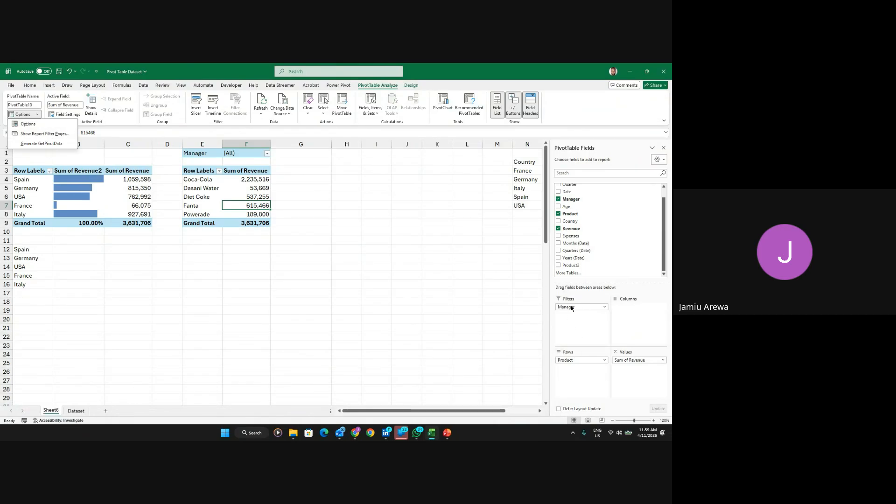
left_click_drag(570, 306, 412, 400)
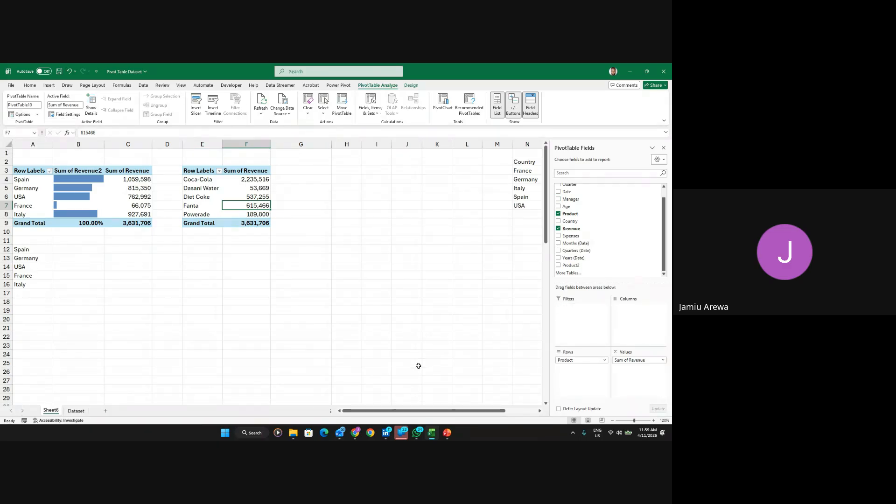
left_click(37, 114)
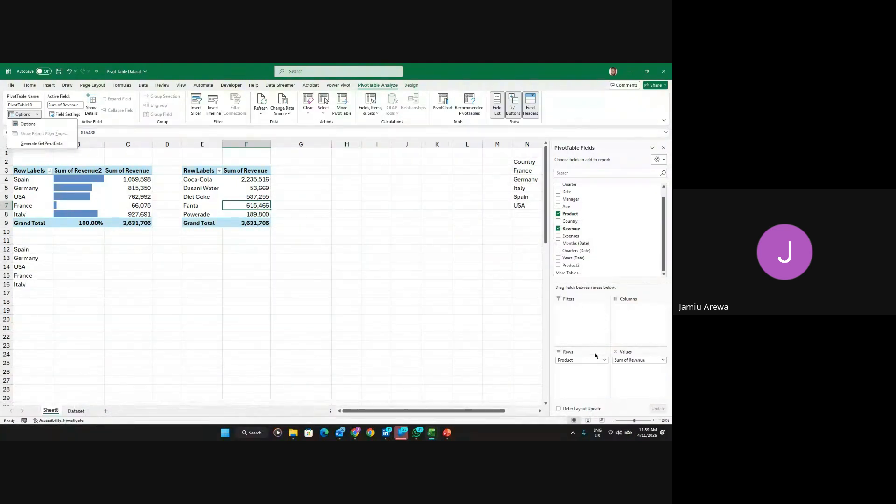
left_click(569, 199)
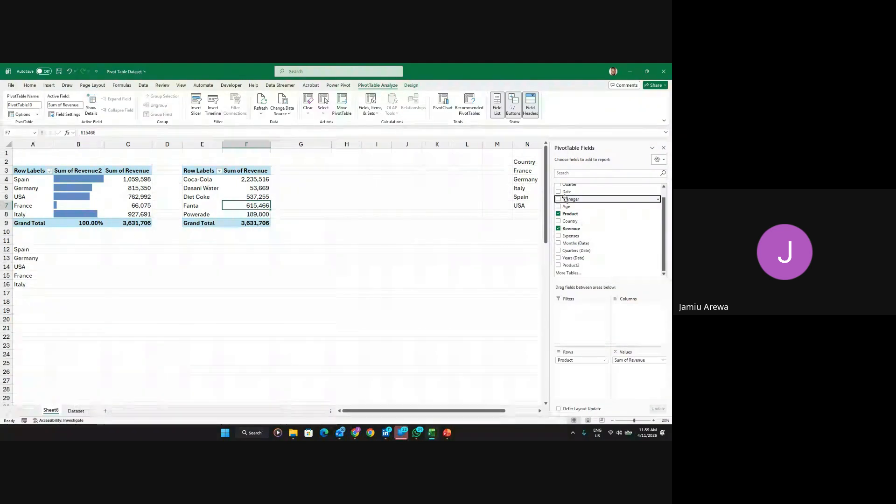
left_click_drag(568, 201, 567, 311)
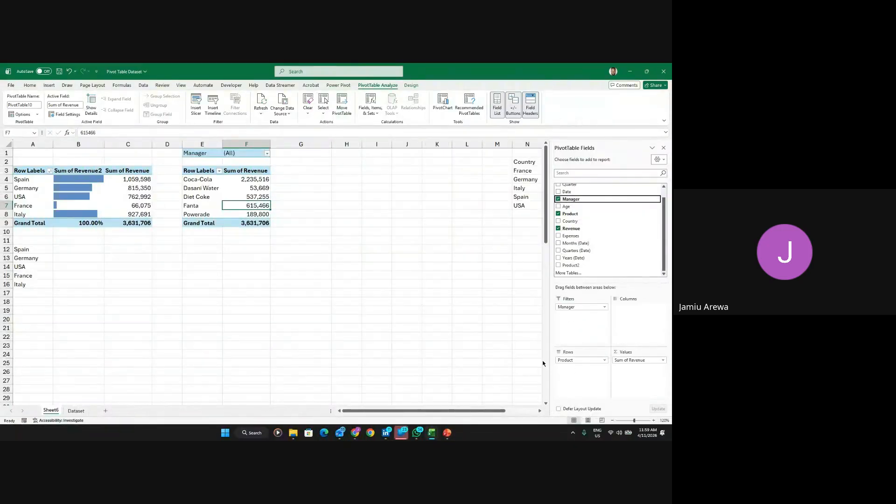
Generate report filter pages for the Manager field of the second PivotTable
left_click(38, 114)
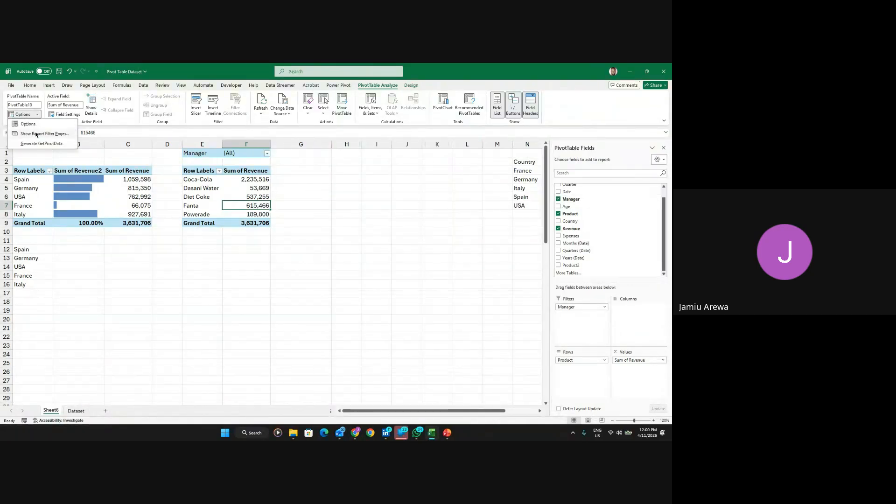
left_click(36, 134)
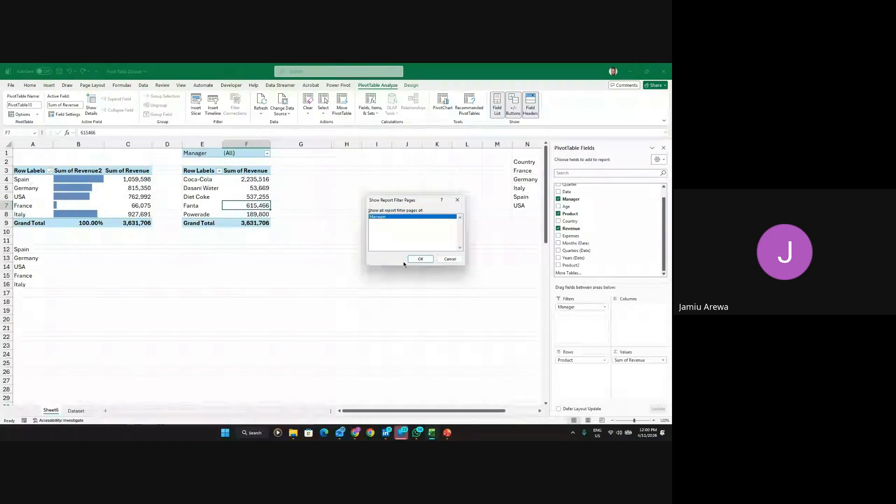
left_click(419, 260)
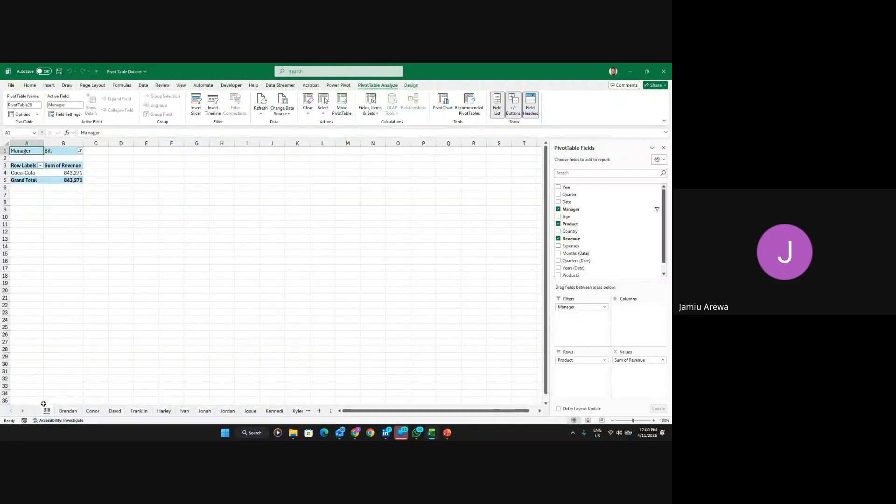
Look through the generated manager sheets to examine each manager's revenue by product, and return to the start of the sheet list
left_click(71, 412)
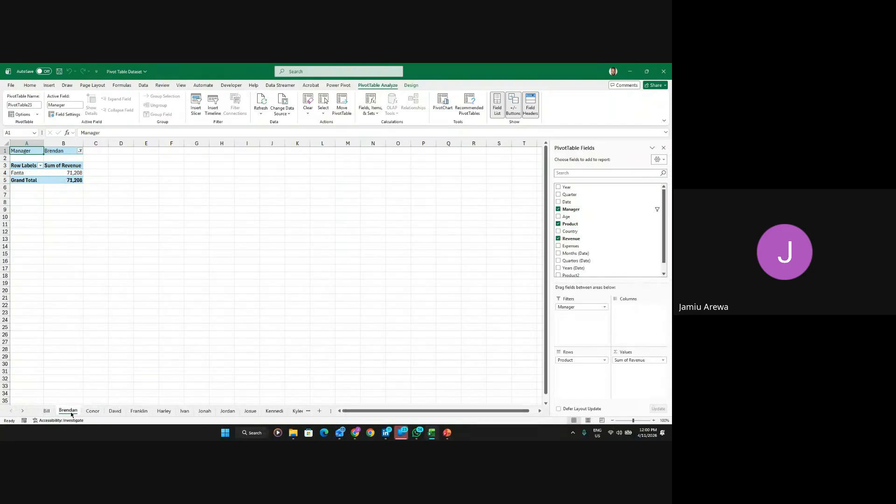
left_click(114, 412)
left_click(134, 413)
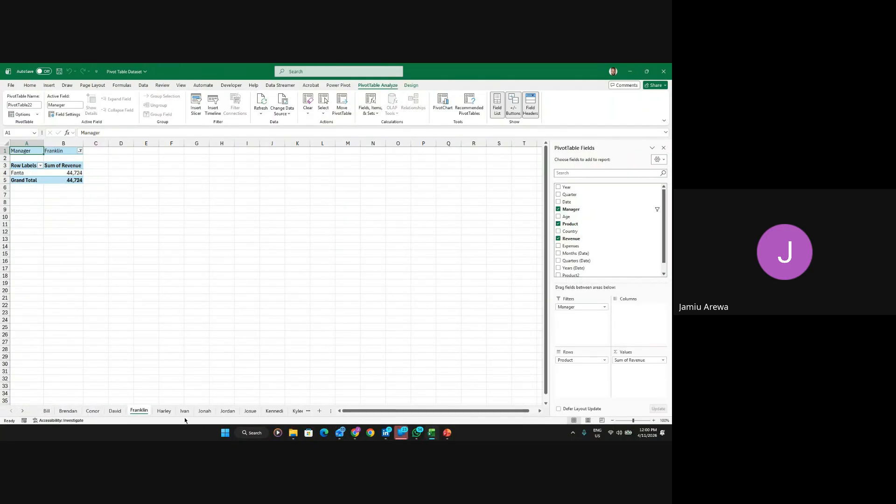
left_click(165, 412)
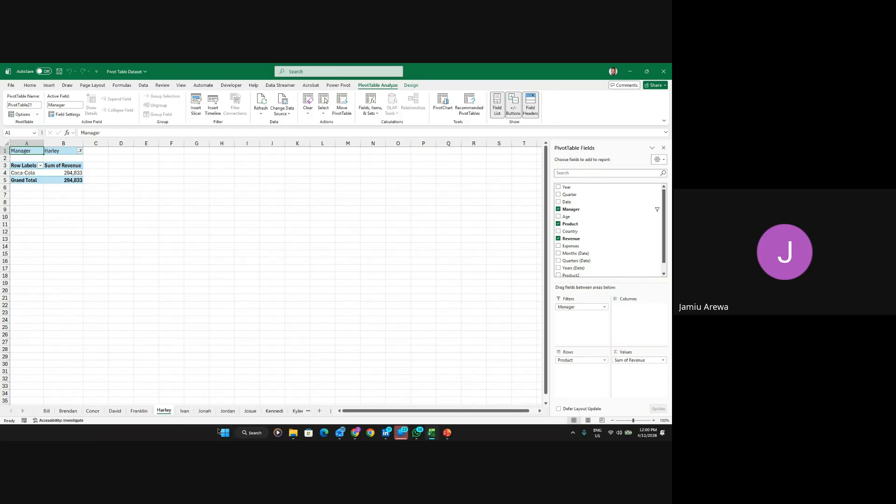
left_click(185, 411)
left_click(204, 411)
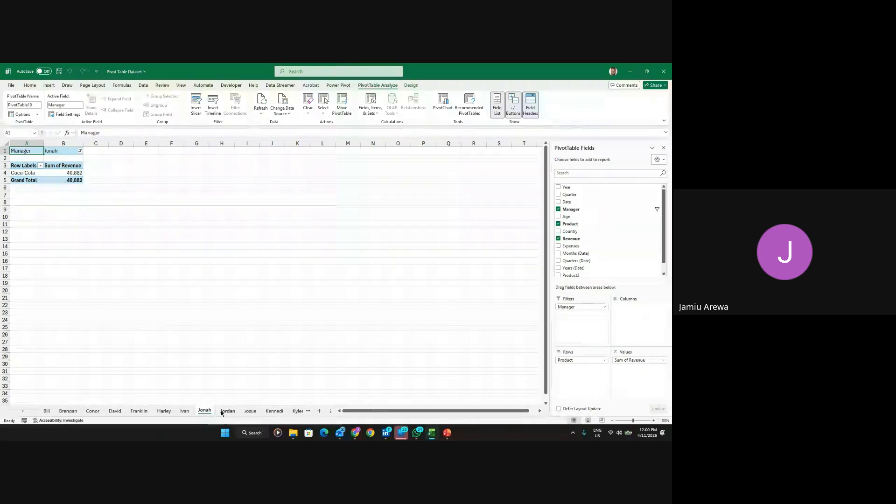
left_click(227, 411)
left_click(250, 411)
left_click(270, 411)
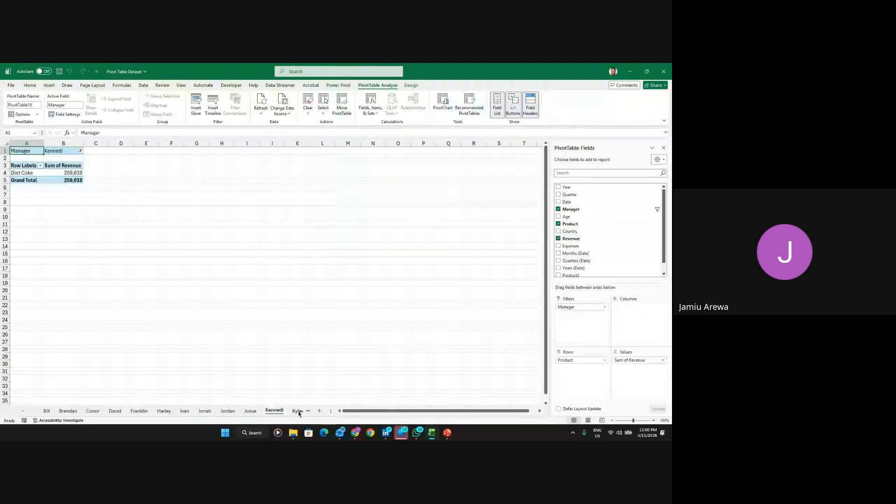
left_click(298, 411)
left_click(298, 411)
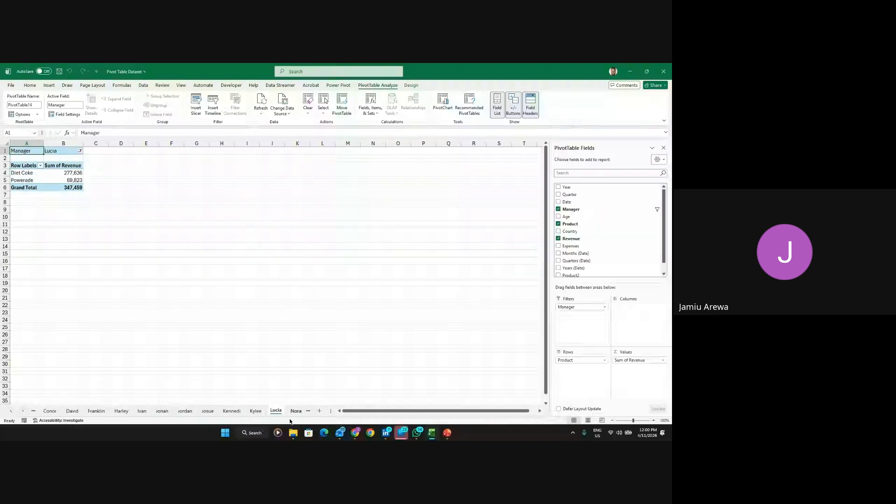
left_click(293, 411)
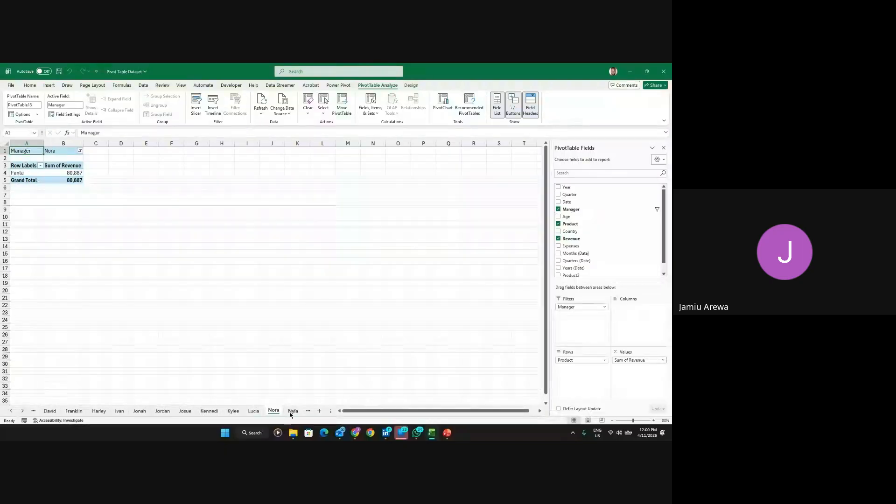
left_click(293, 412)
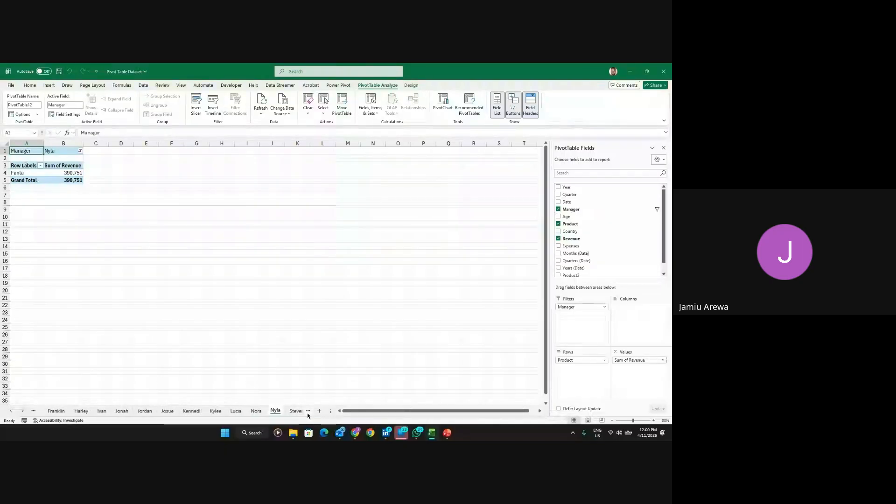
left_click(292, 411)
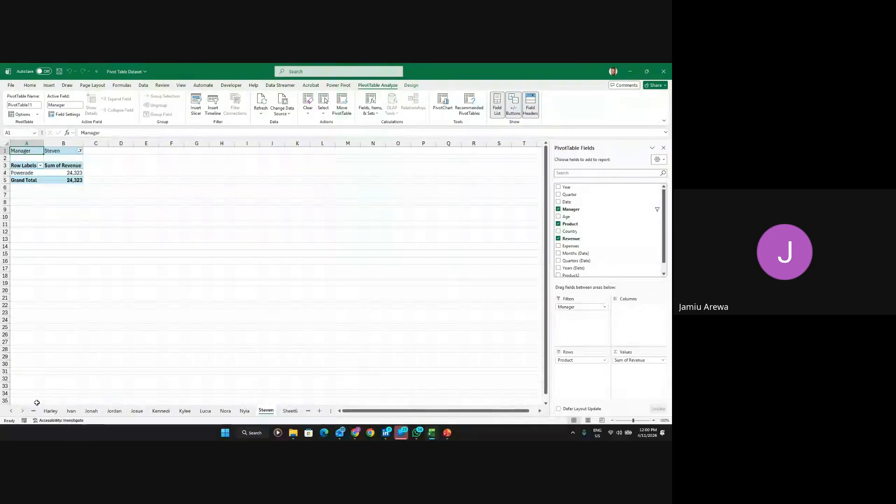
left_click(11, 411)
left_click(11, 410)
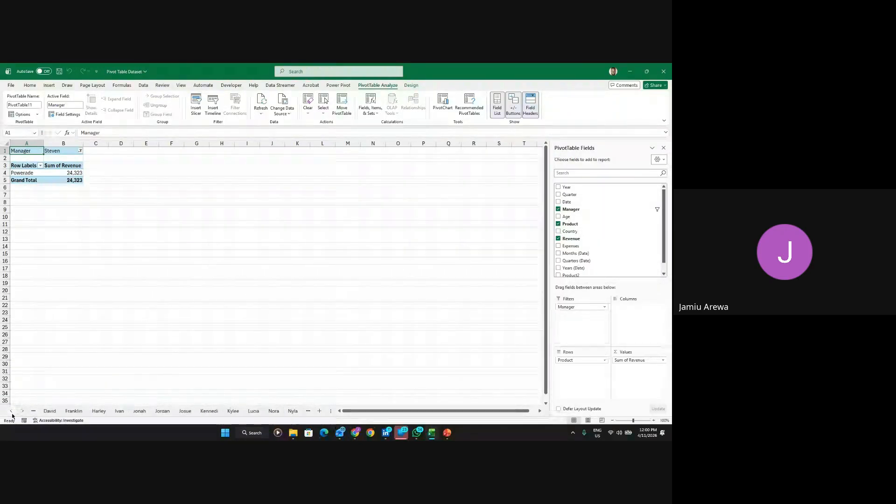
left_click(11, 411)
left_click(11, 411)
left_click(11, 411)
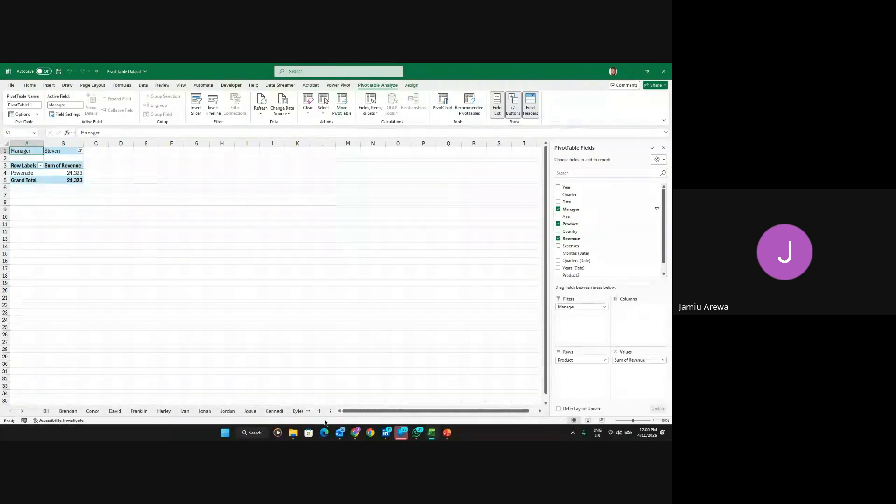
Group all the generated manager sheets and delete them from the workbook together
left_click(47, 411, "shift")
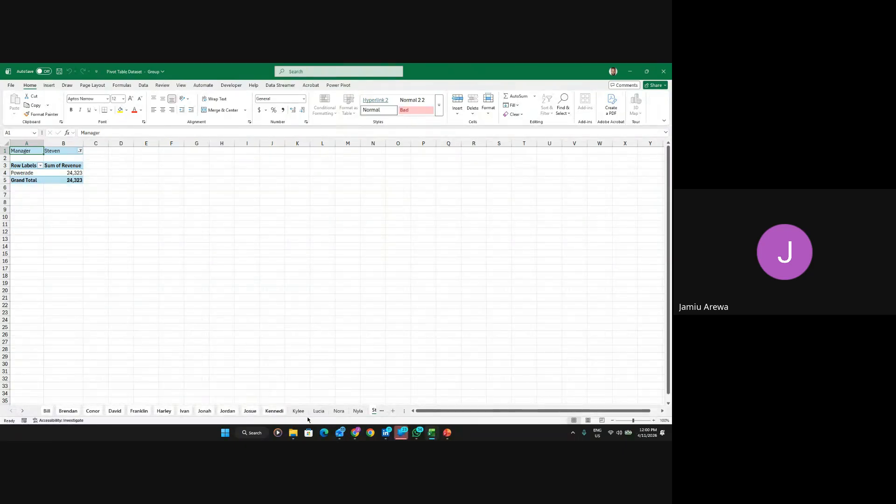
right_click(356, 414)
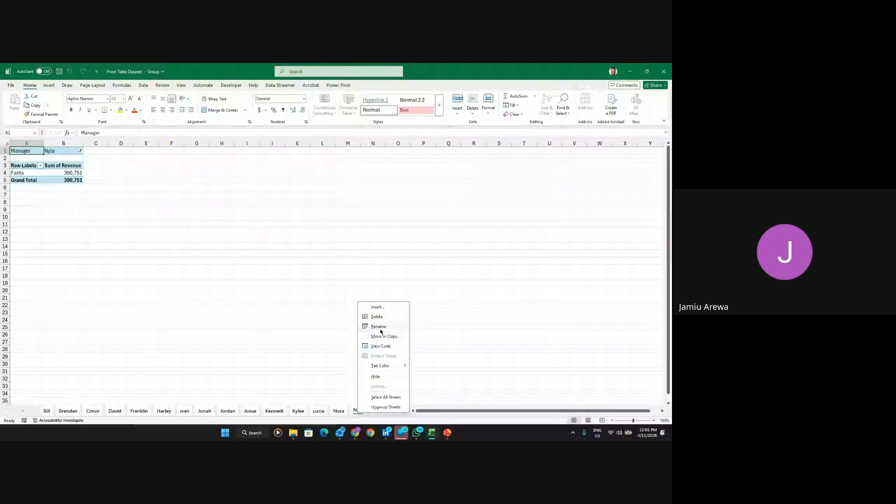
left_click(378, 307)
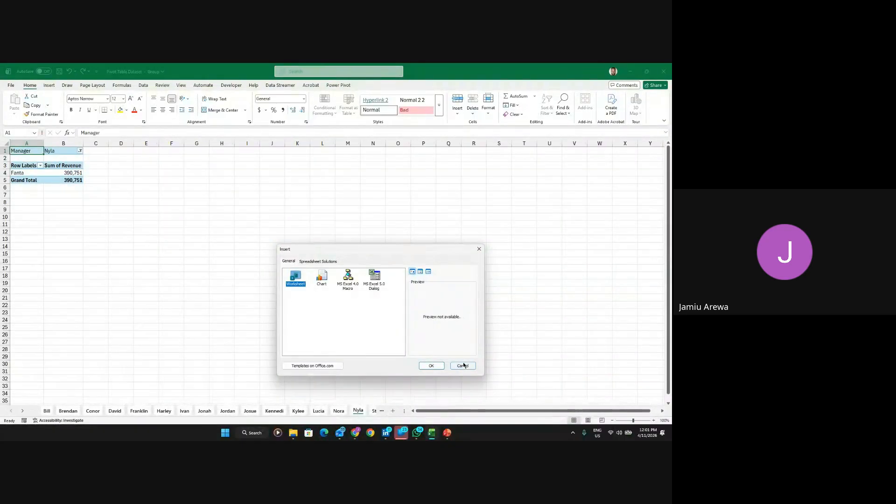
left_click(461, 366)
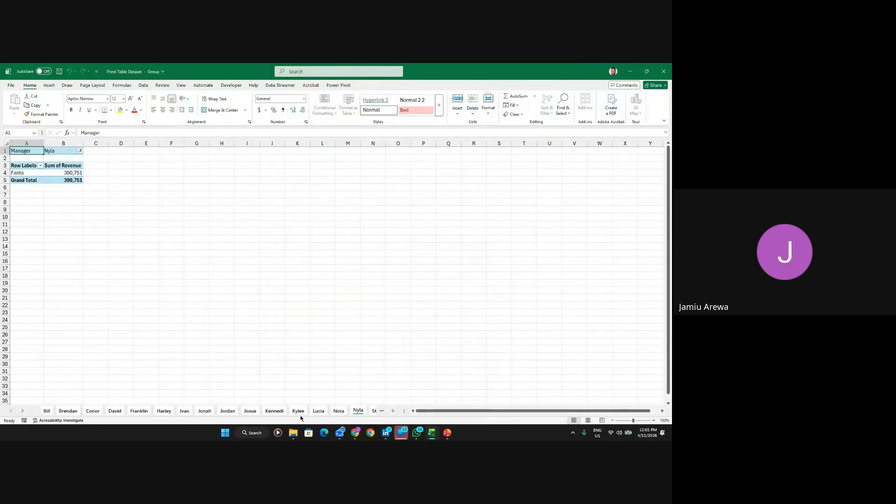
right_click(313, 411)
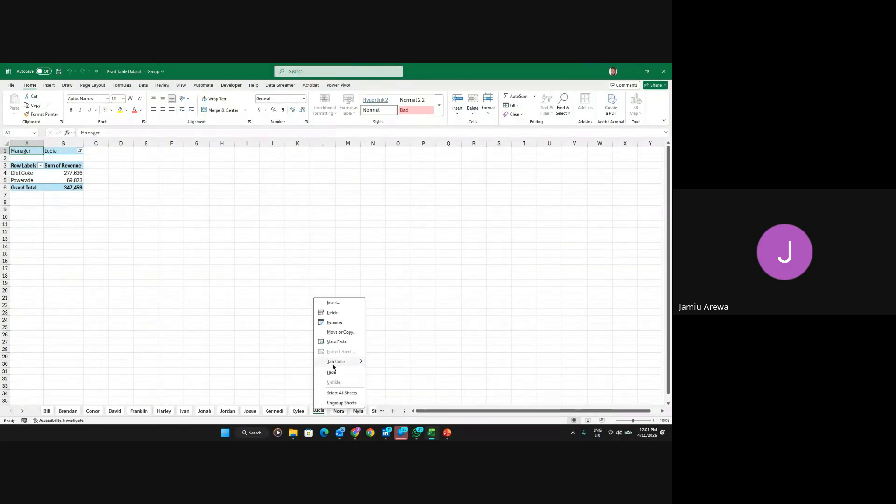
left_click(340, 314)
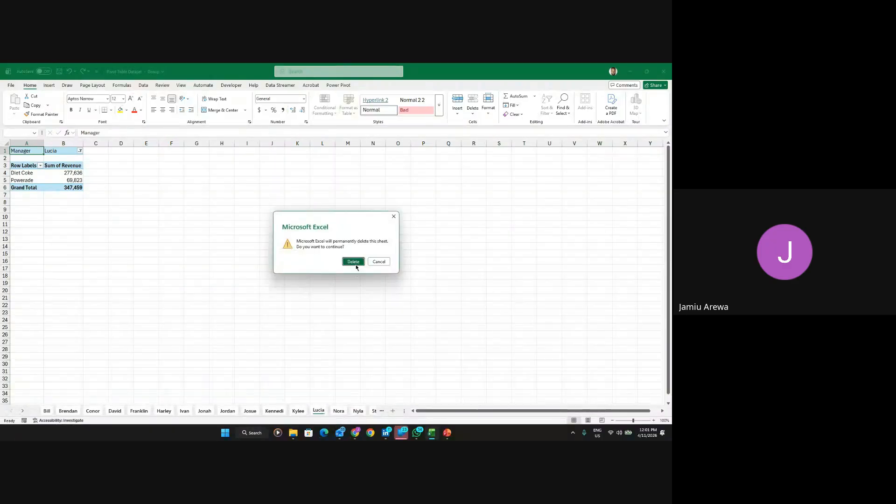
left_click(353, 260)
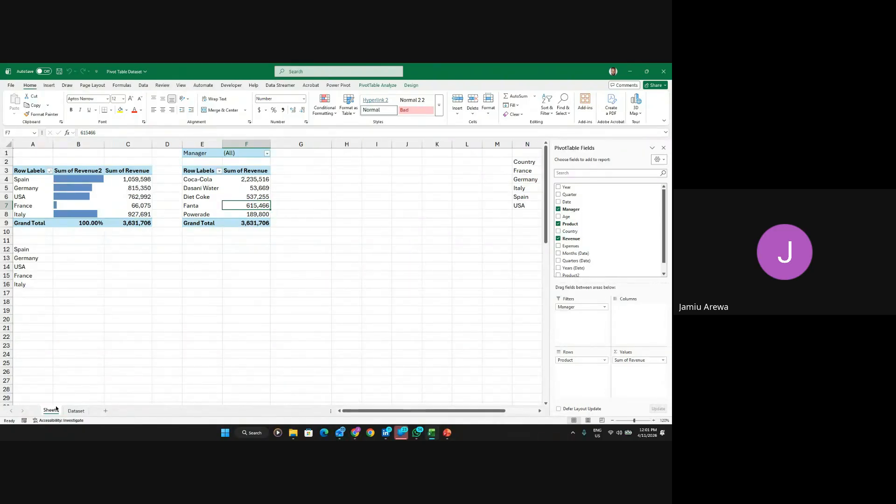
Move the Country, Sales and Expenses table on Sheet6 from N2:P7 to I2:K7, nearer the PivotTables
left_click(75, 411)
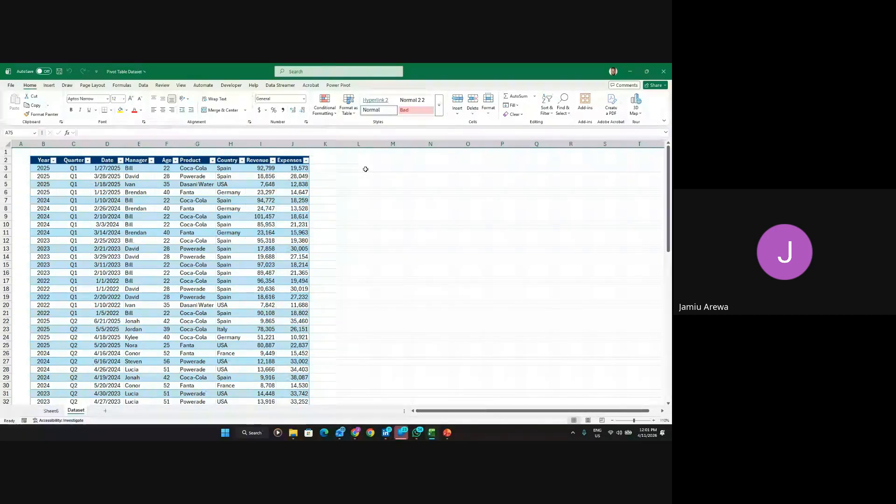
left_click(51, 411)
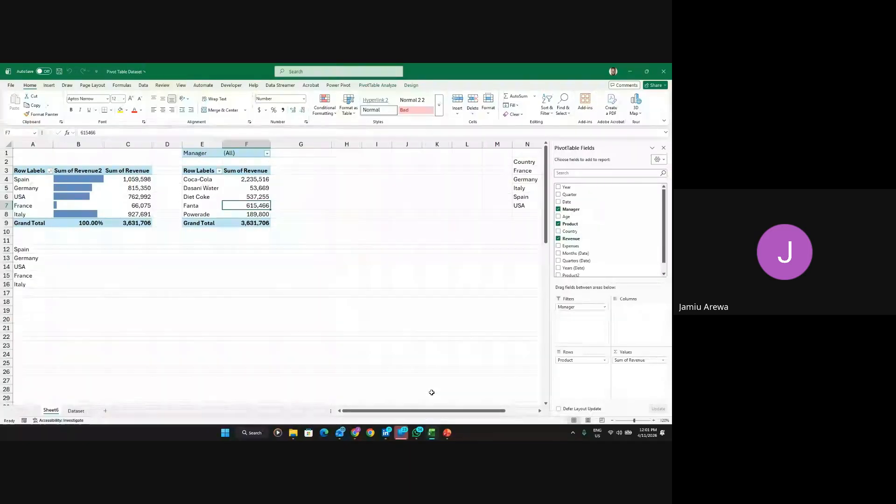
left_click_drag(433, 410, 465, 410)
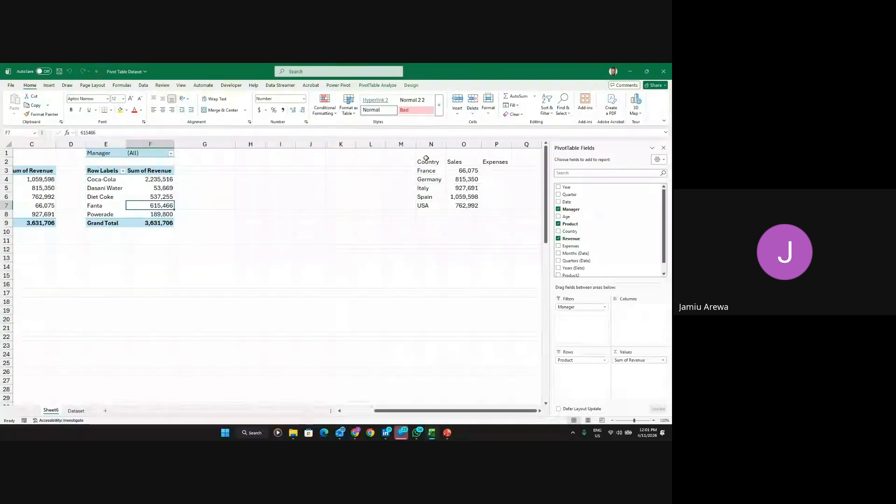
left_click_drag(428, 162, 497, 206)
left_click_drag(415, 178, 273, 179)
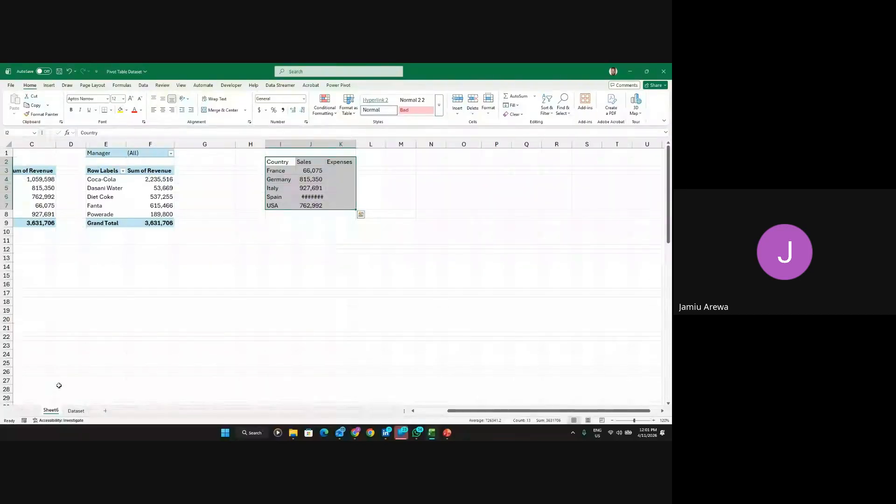
Begin a GROUPBY formula in cell M4 of the Dataset sheet with Table1[Country] as the row fields
left_click(76, 411)
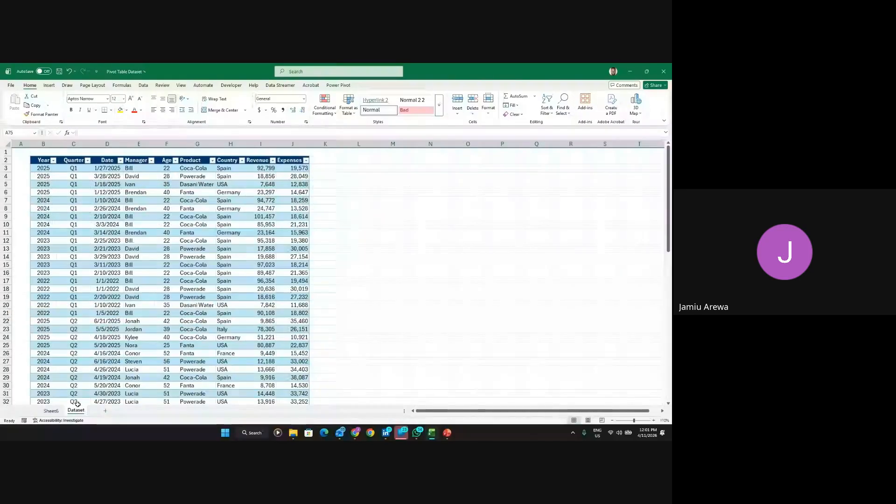
left_click(386, 178)
type("=")
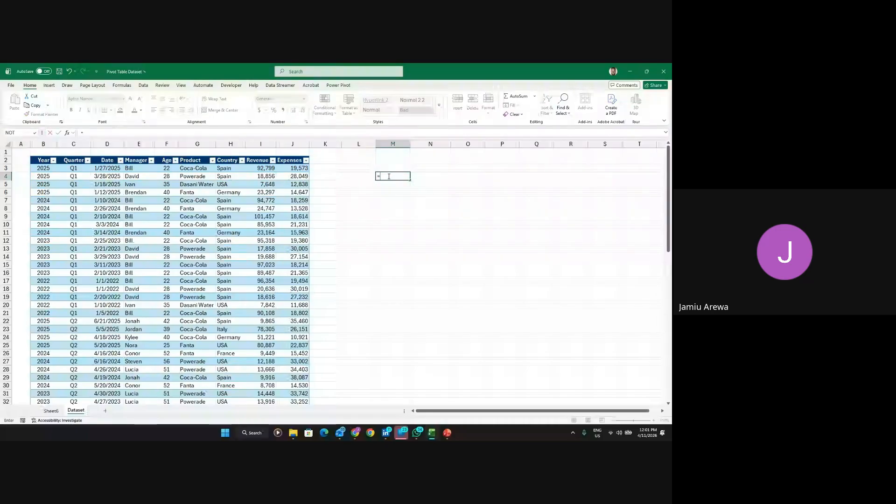
type("g")
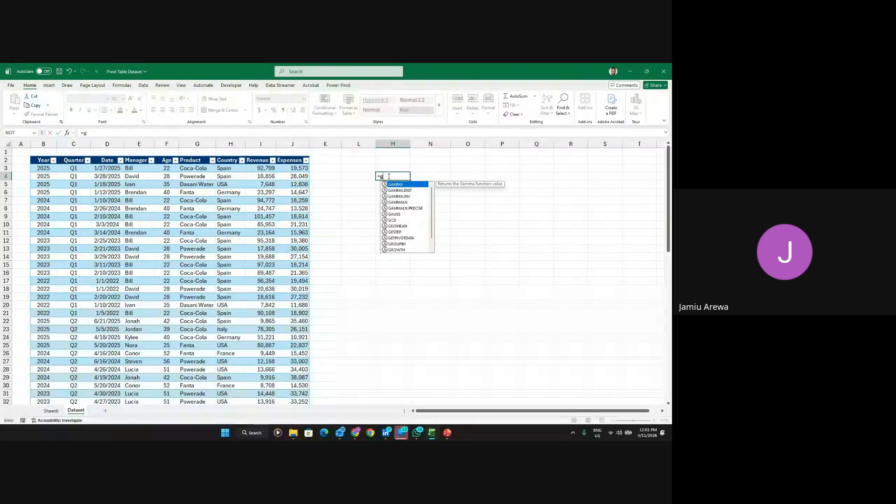
type("ro")
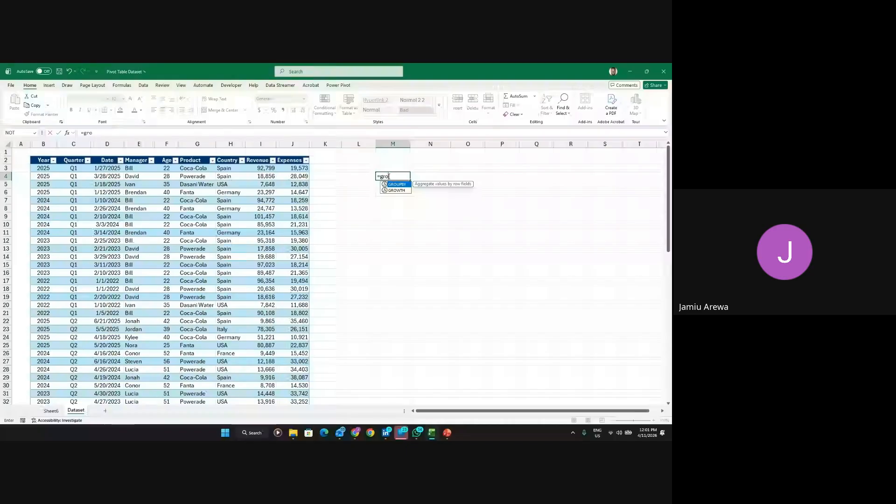
key("Tab")
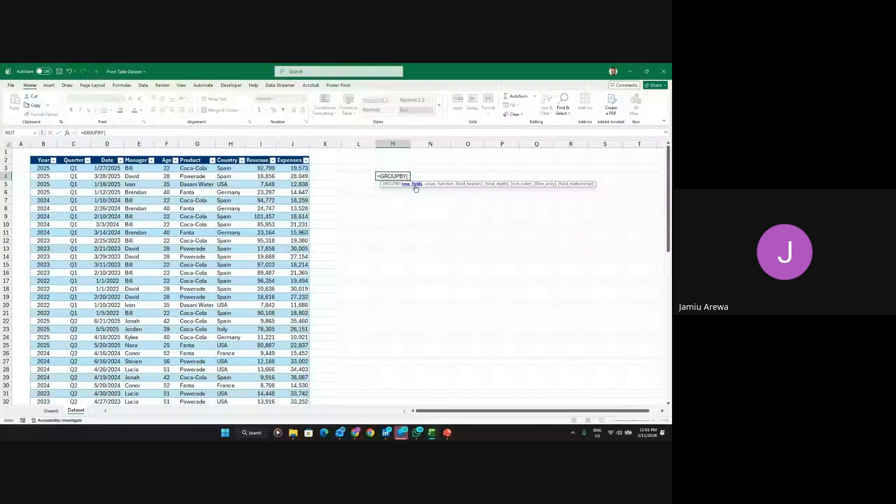
left_click(225, 169)
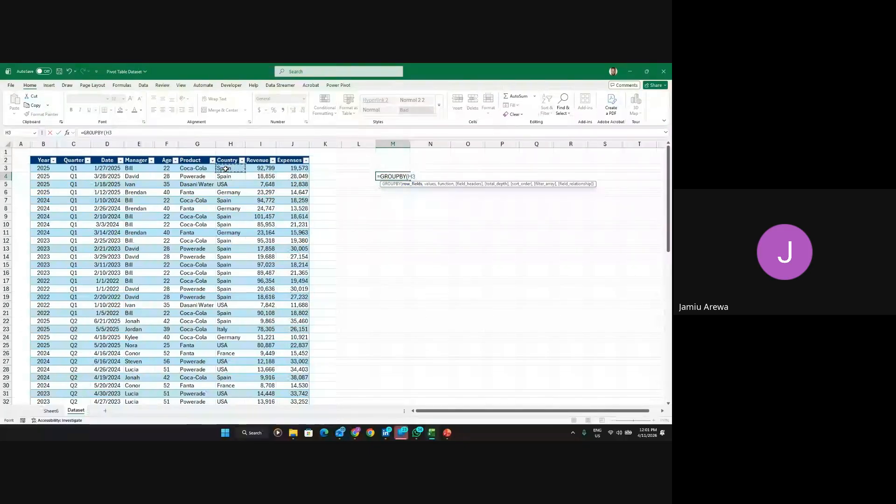
key("ctrl+shift+Down")
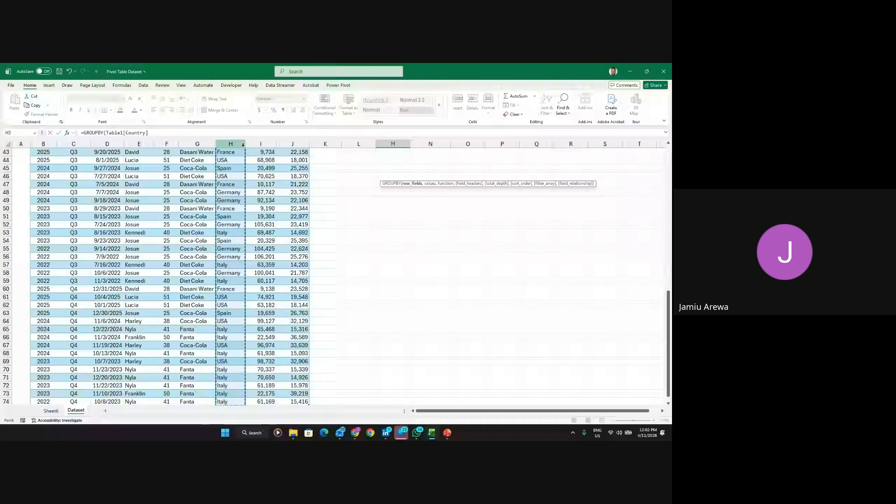
scroll(420, 226, "up", 14)
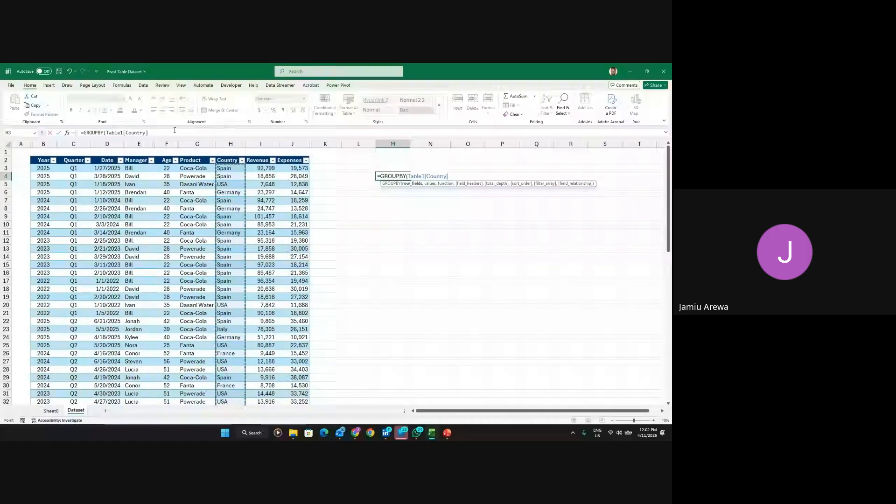
left_click(172, 131)
type(",")
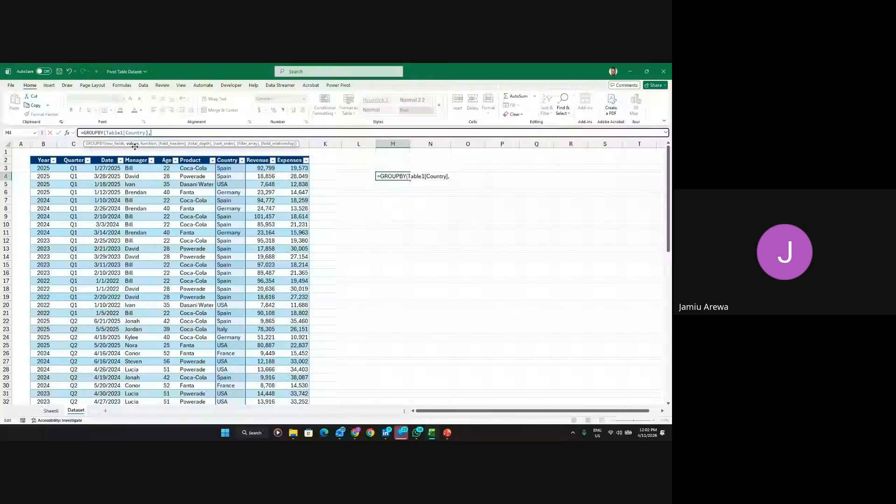
Complete the GROUPBY formula with Table1[Revenue] as the values and SUM as the function
left_click(262, 168)
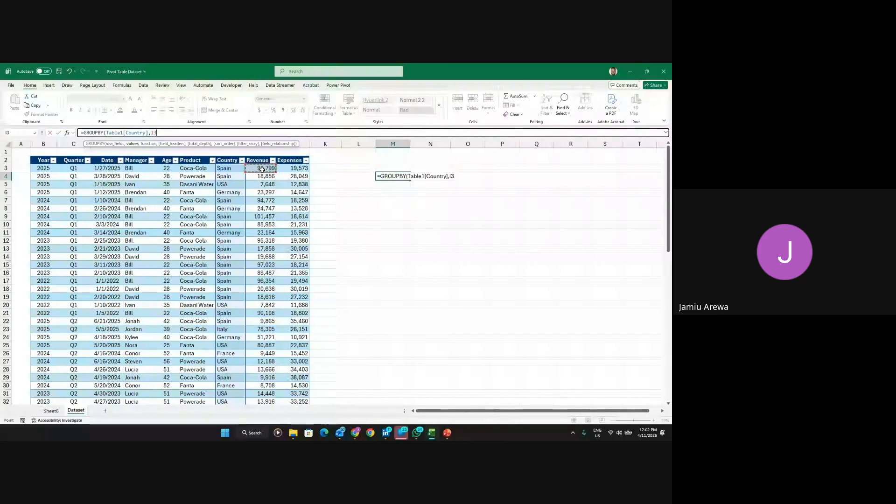
key("ctrl+shift+Down")
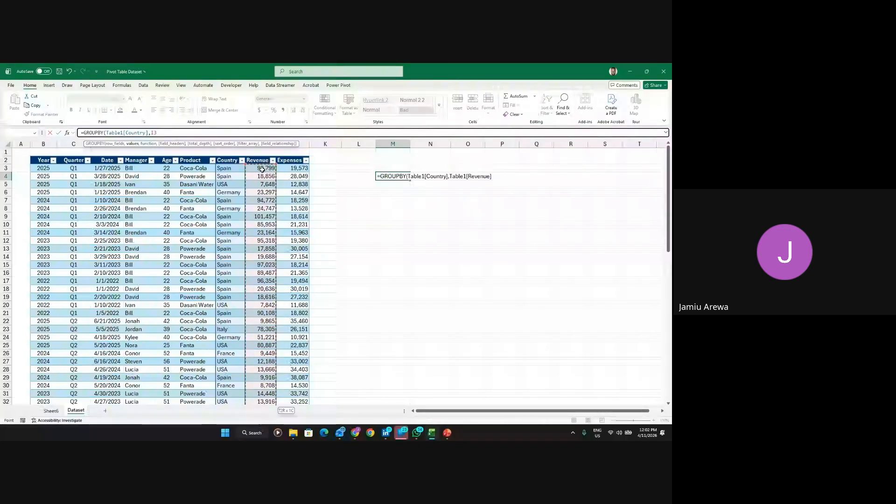
left_click(197, 133)
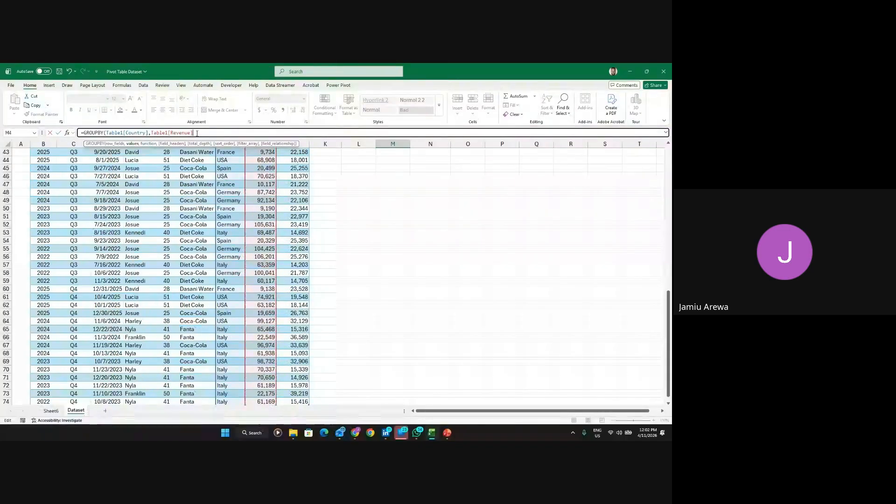
type(",")
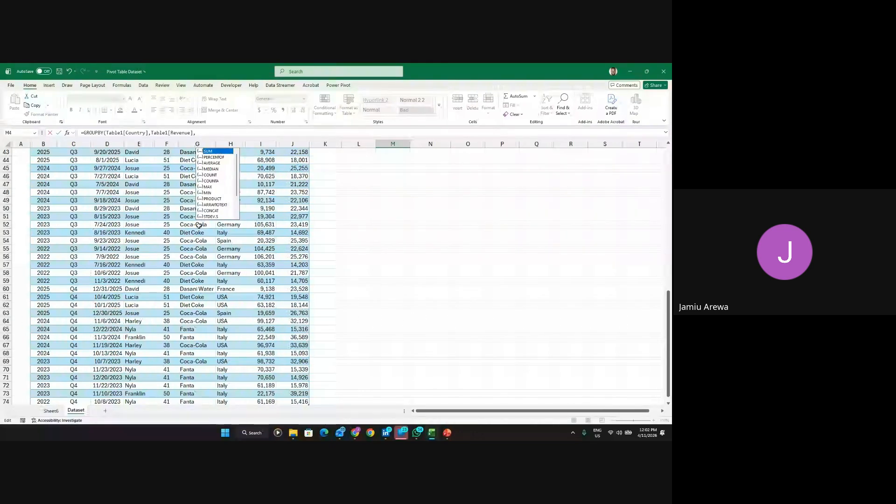
double_click(216, 152)
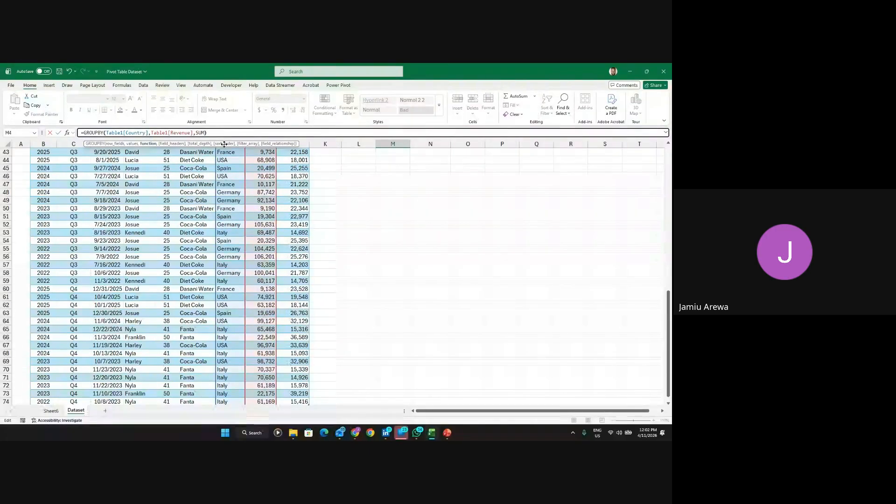
type(")")
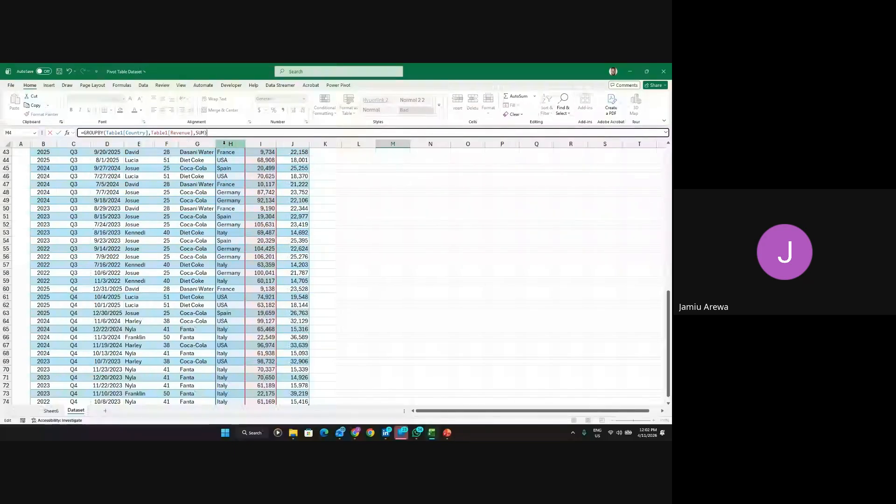
key("Return")
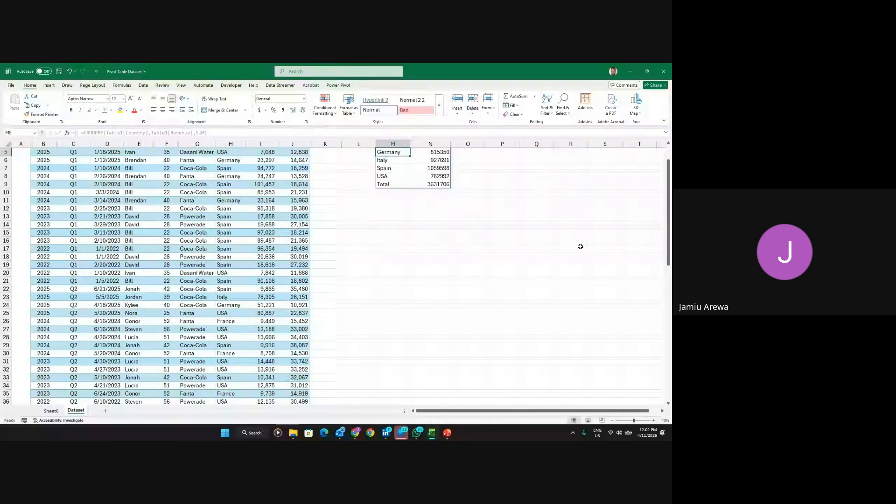
scroll(371, 214, "up", 2)
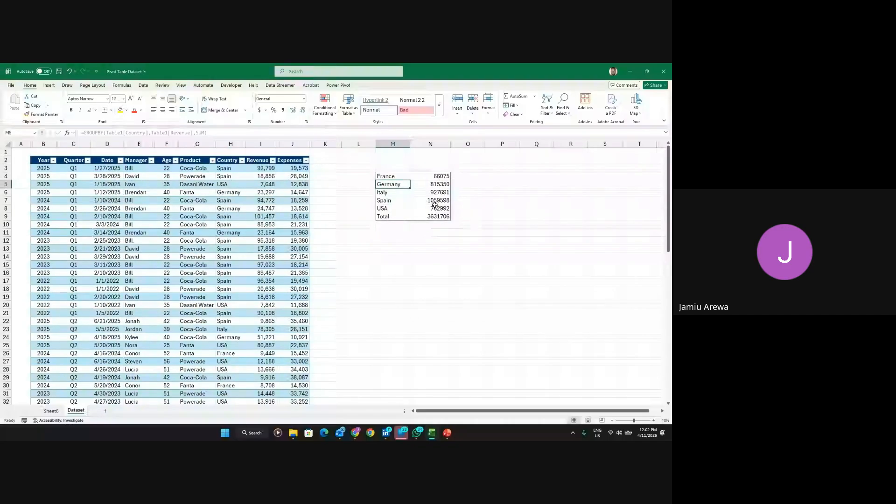
Set the function of the GROUPBY formula in M4 to PERCENTOF and format N4:N9 as percentages
left_click(396, 176)
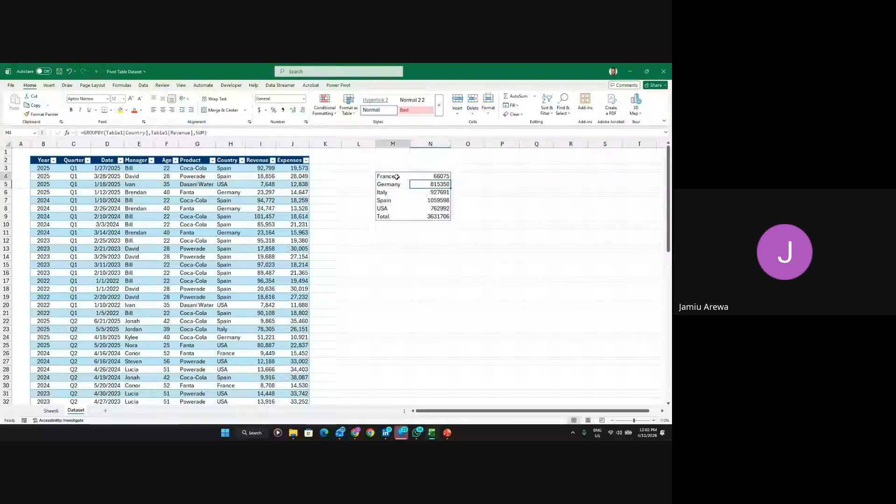
left_click(430, 176)
left_click(396, 177)
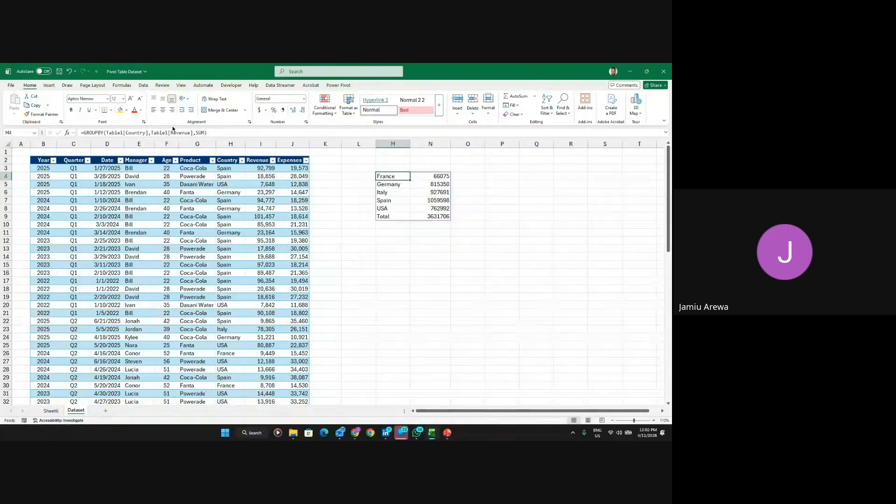
left_click(206, 133)
key("BackSpace")
key("BackSpace")
key("BackSpace")
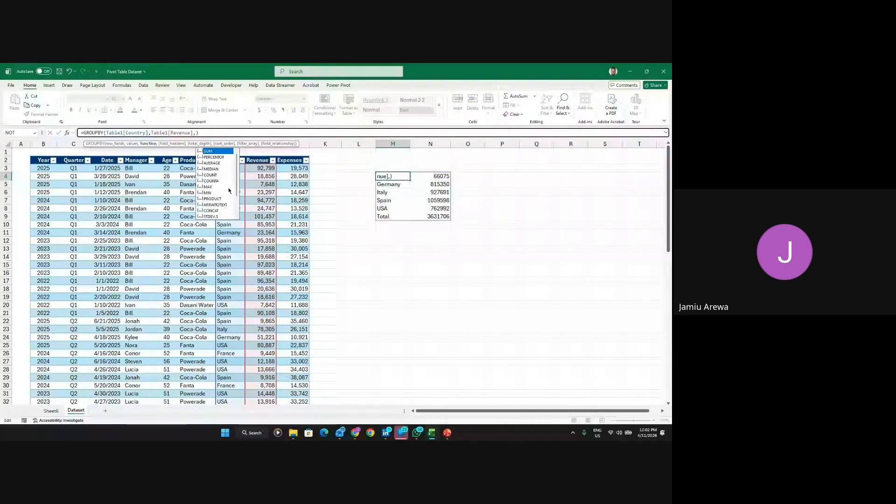
left_click(216, 158)
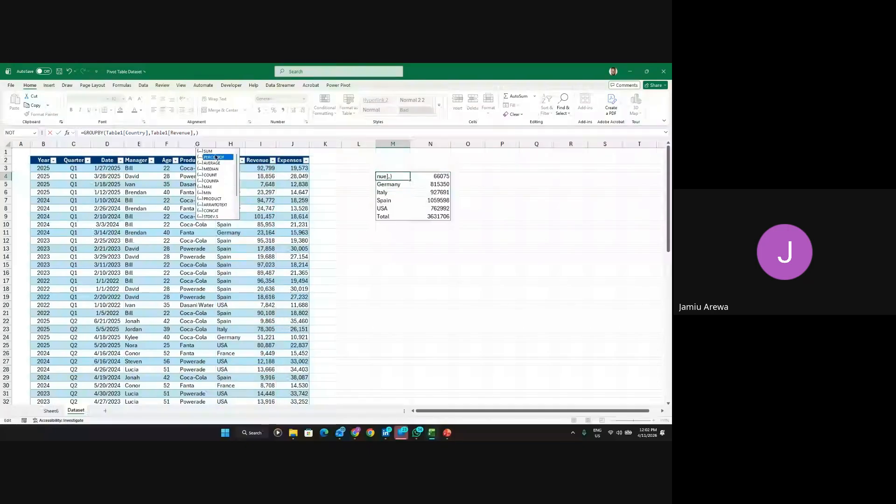
key("Tab")
key("Return")
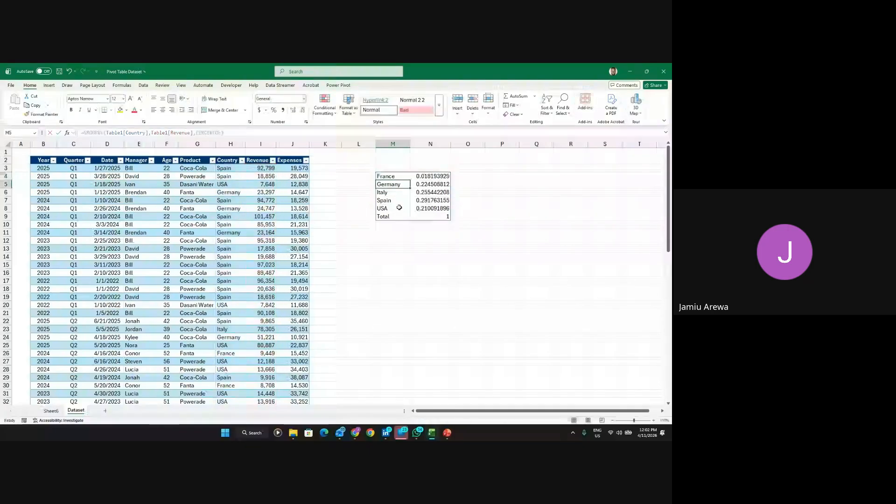
left_click_drag(436, 176, 455, 224)
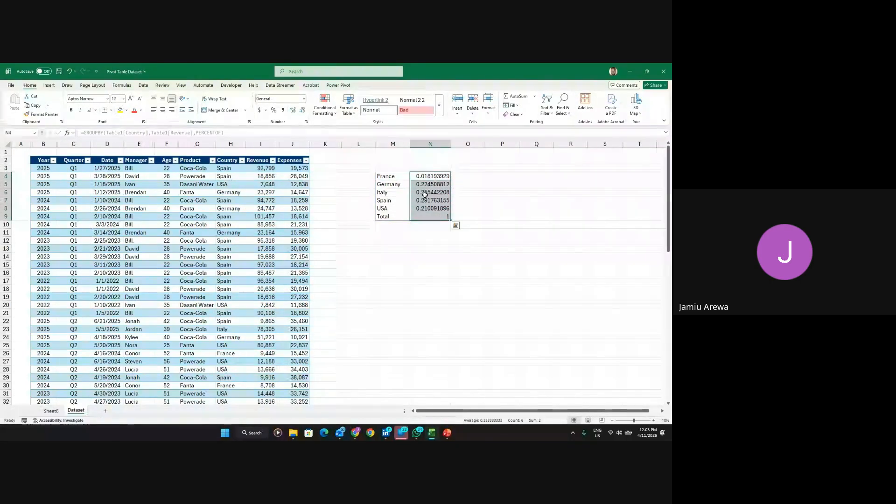
left_click(274, 110)
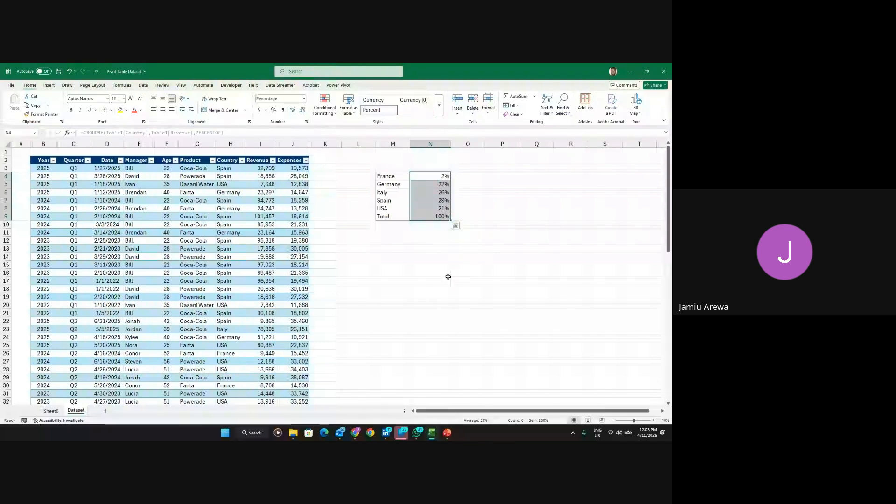
Widen column J on Sheet6 so that Spain's sales figure fits in its cell
left_click(445, 271)
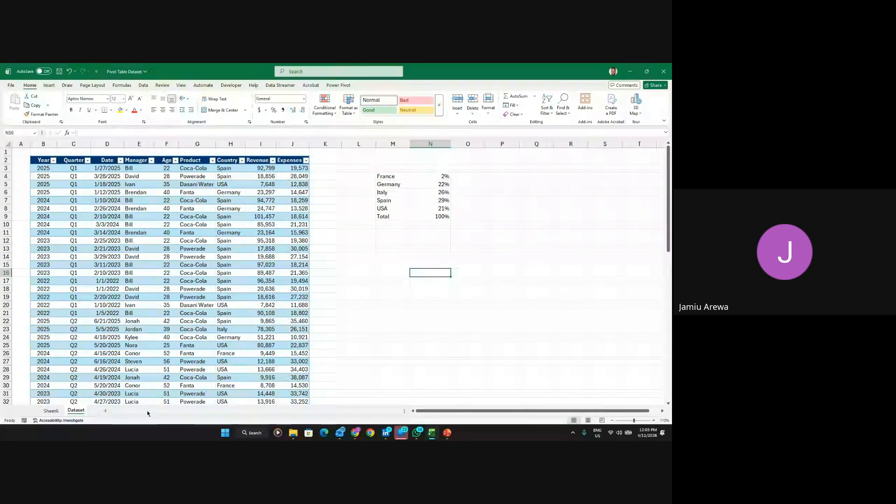
left_click(49, 411)
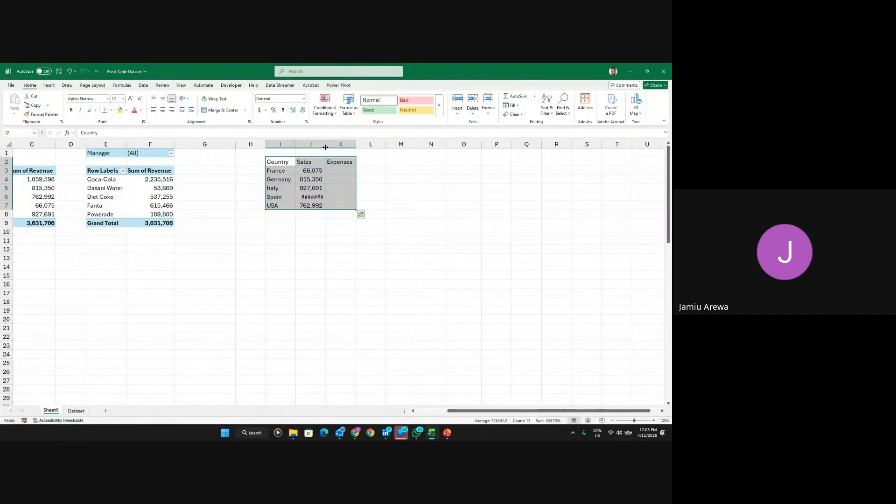
left_click_drag(325, 148, 335, 145)
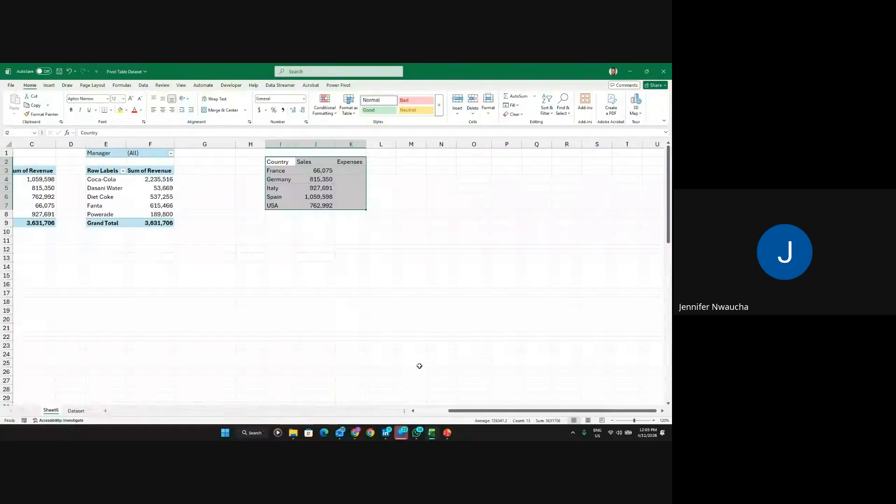
mouse_move(356, 433)
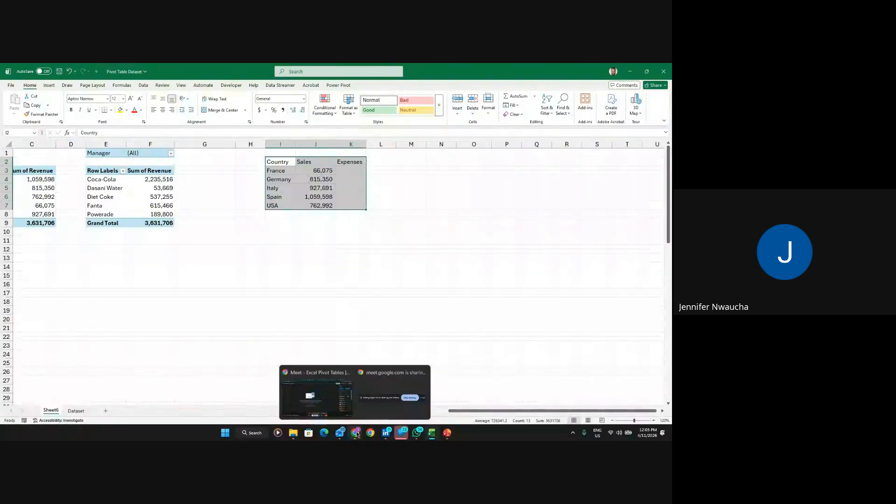
left_click(394, 380)
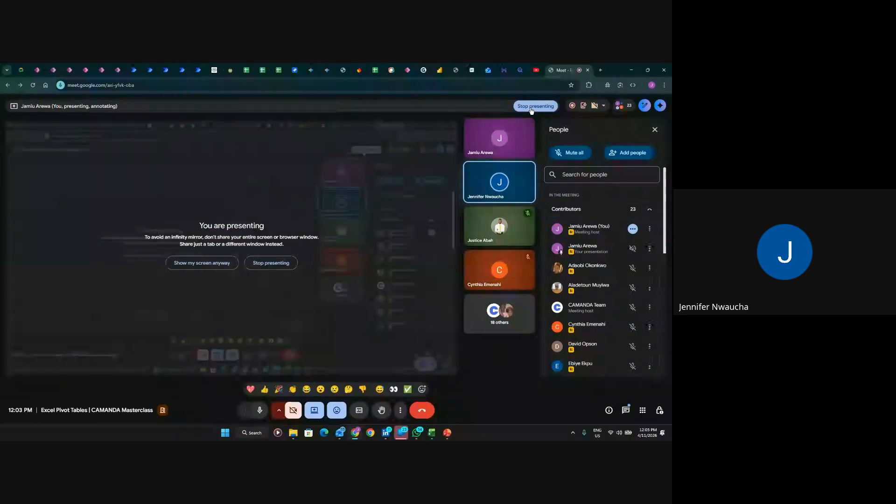
mouse_move(428, 433)
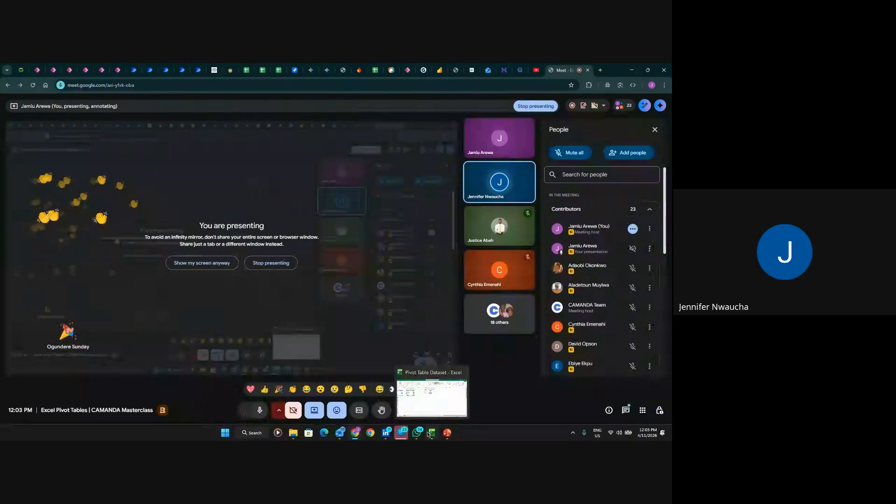
left_click(435, 409)
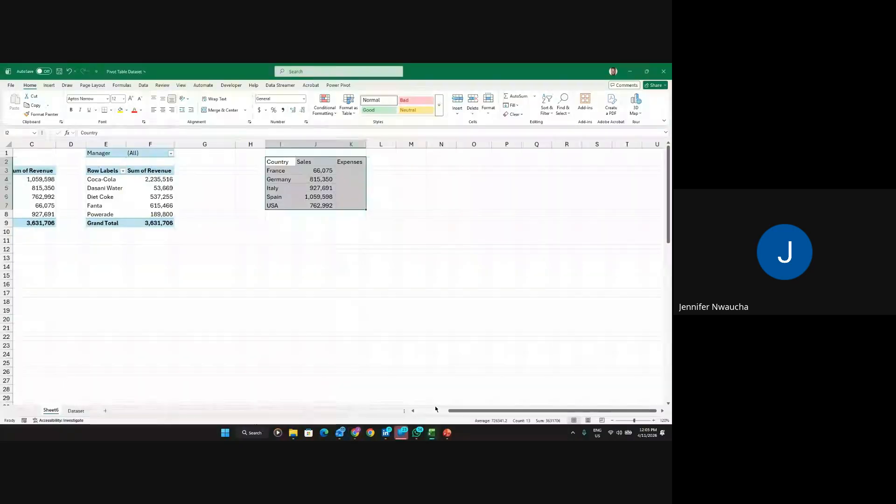
left_click(381, 352)
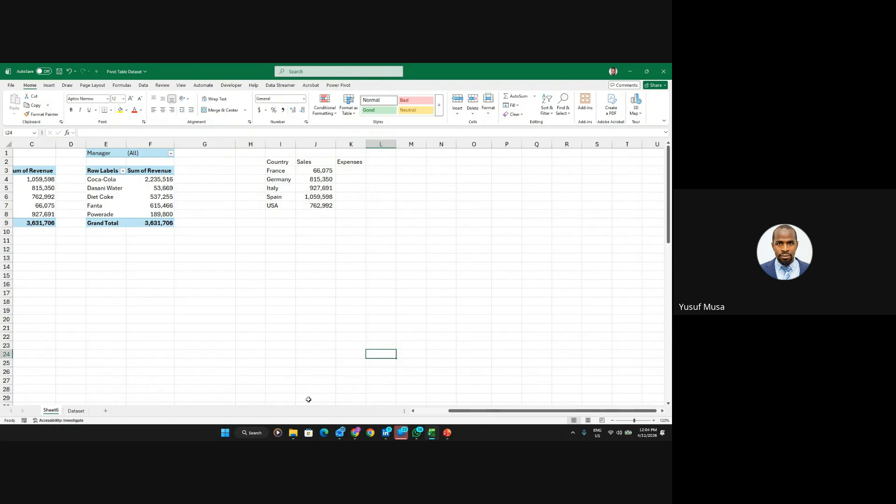
Begin a second GROUPBY formula in cell M11 of the Dataset sheet with Table1[Country] as the row fields
left_click(70, 411)
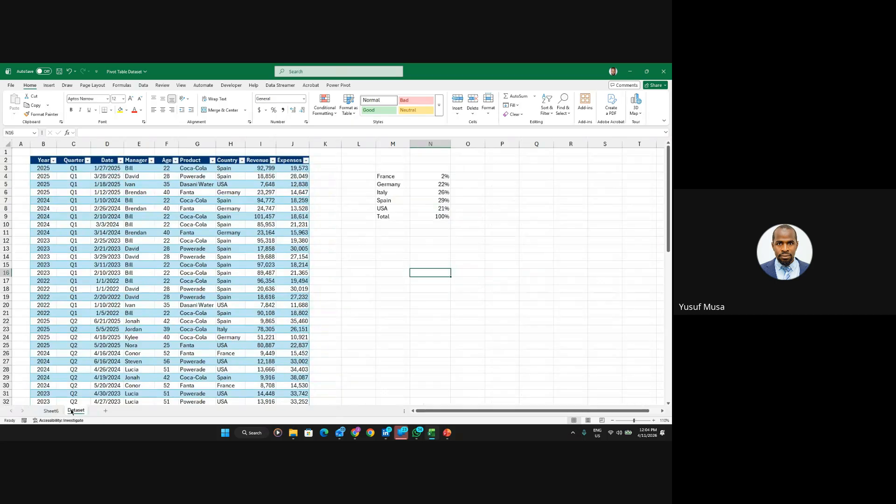
left_click(388, 178)
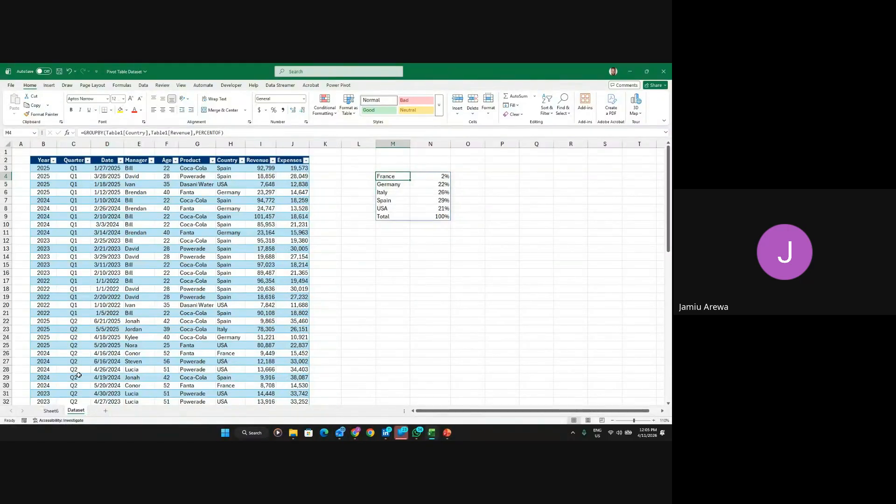
left_click(393, 233)
type("=")
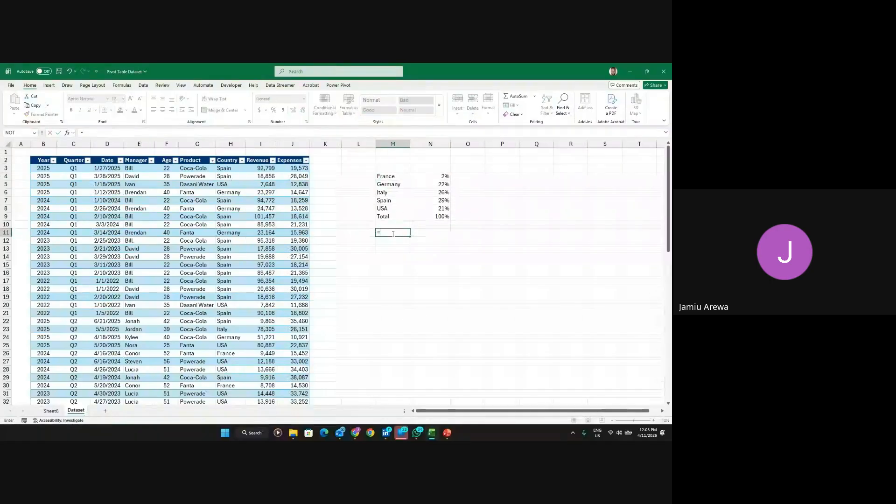
type("grou")
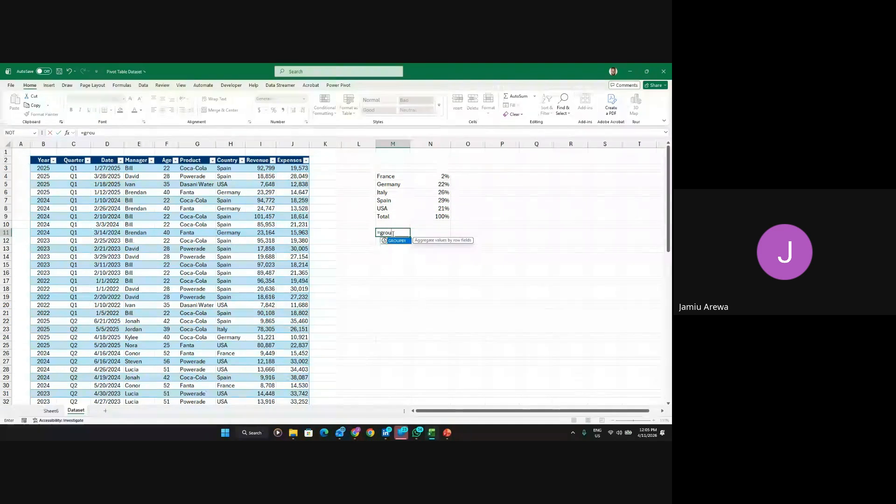
key("Tab")
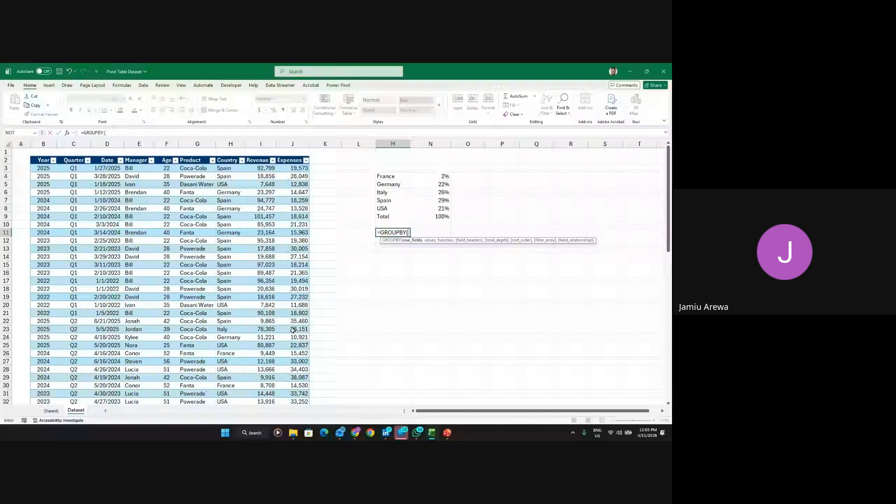
left_click(231, 170)
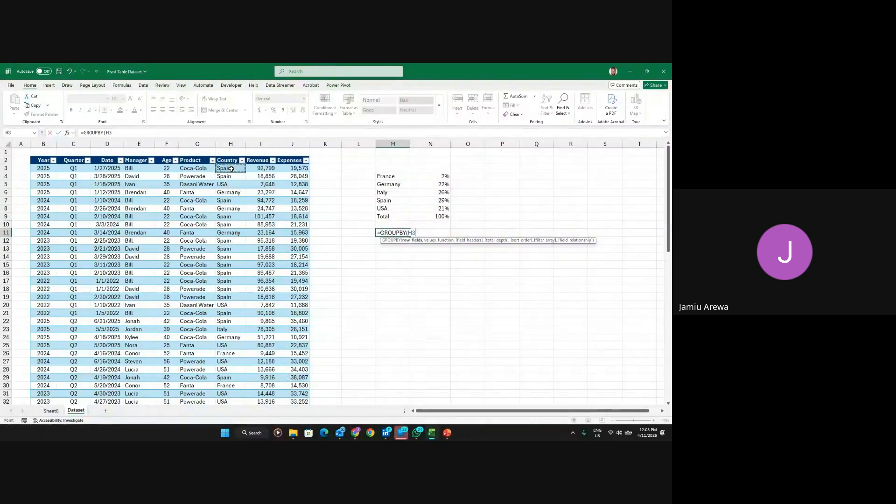
key("ctrl+shift+Down")
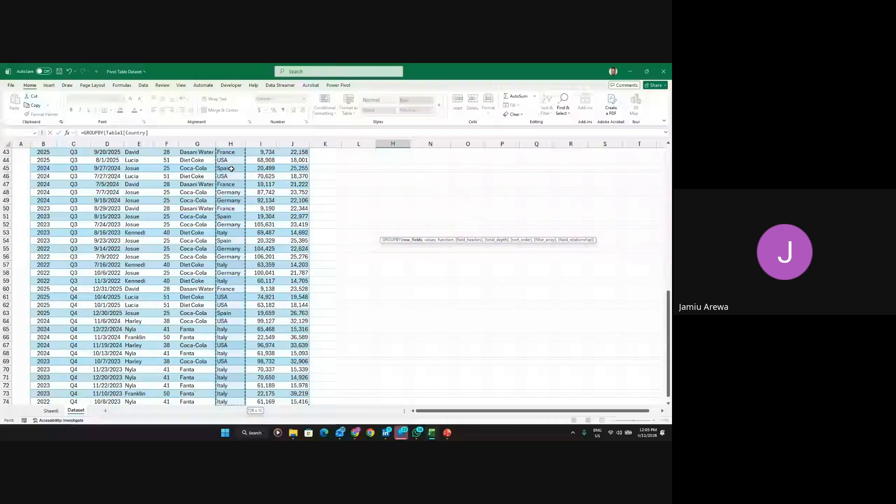
scroll(243, 200, "up", 14)
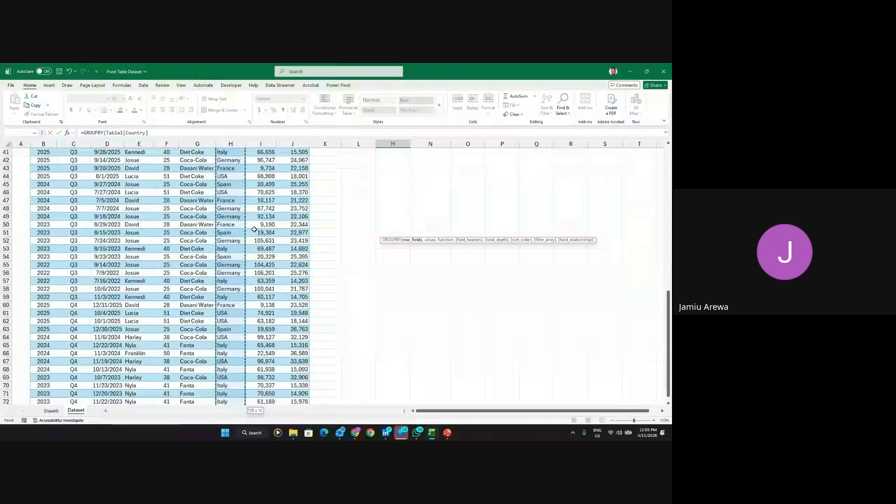
scroll(254, 229, "down", 3)
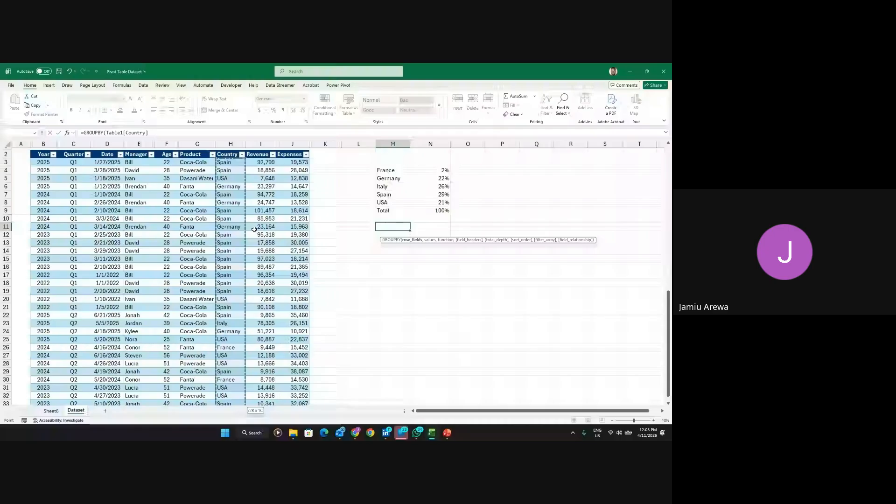
left_click(157, 132)
type(",")
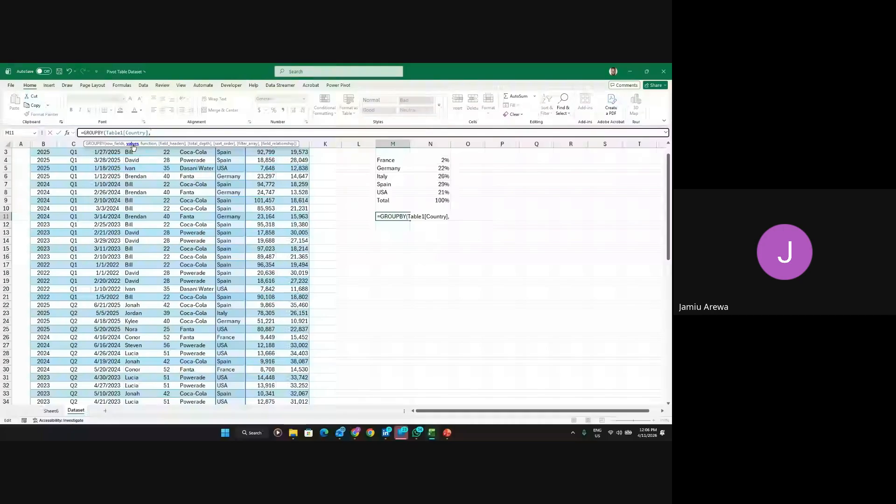
Complete the GROUPBY formula in M11 with Table1[Revenue] as the values and AVERAGE as the function
left_click(324, 211)
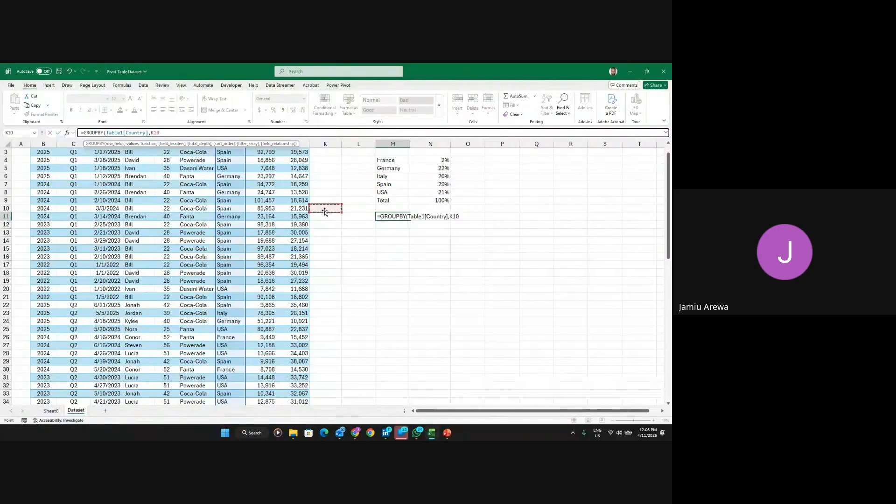
scroll(321, 228, "up", 1)
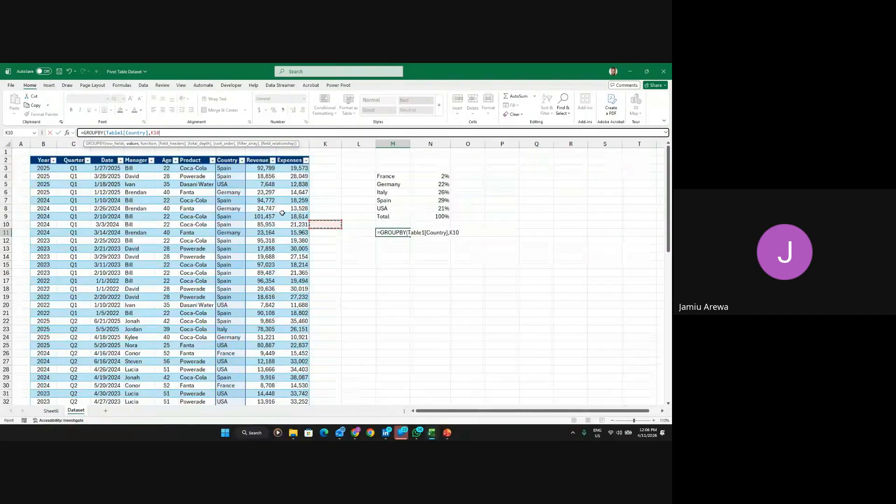
left_click(265, 169)
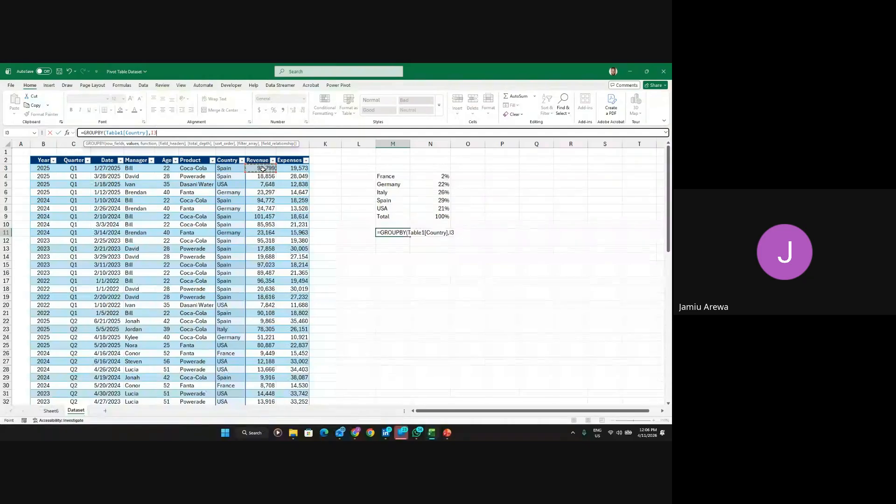
key("ctrl+shift+Down")
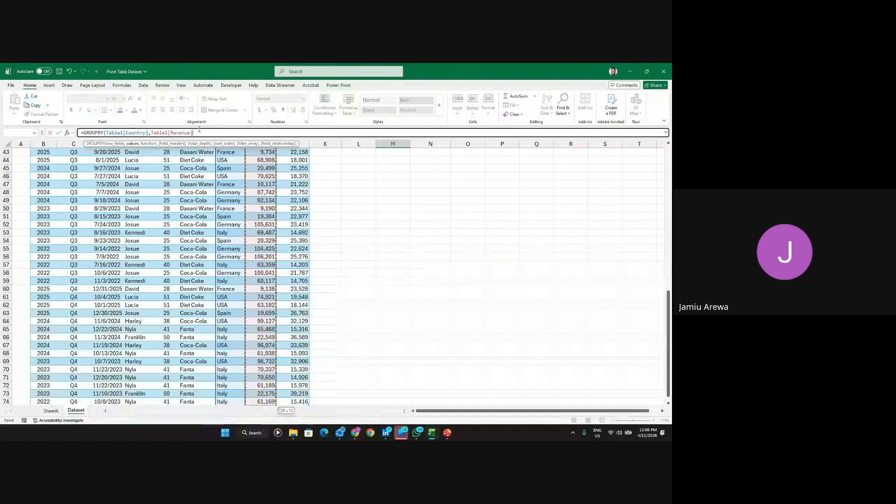
type(",")
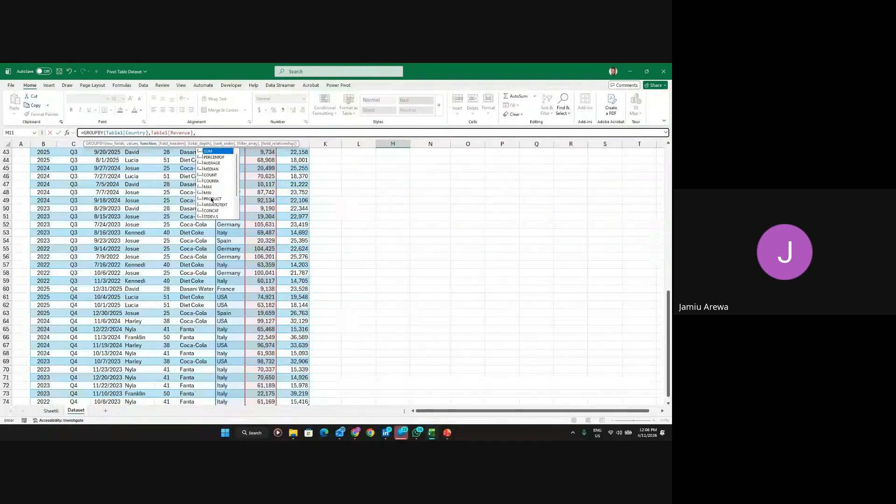
left_click(217, 163)
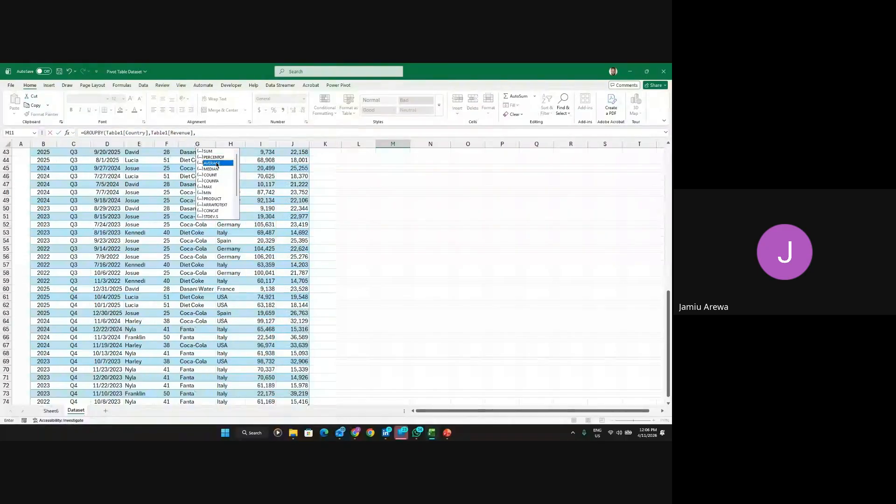
double_click(216, 163)
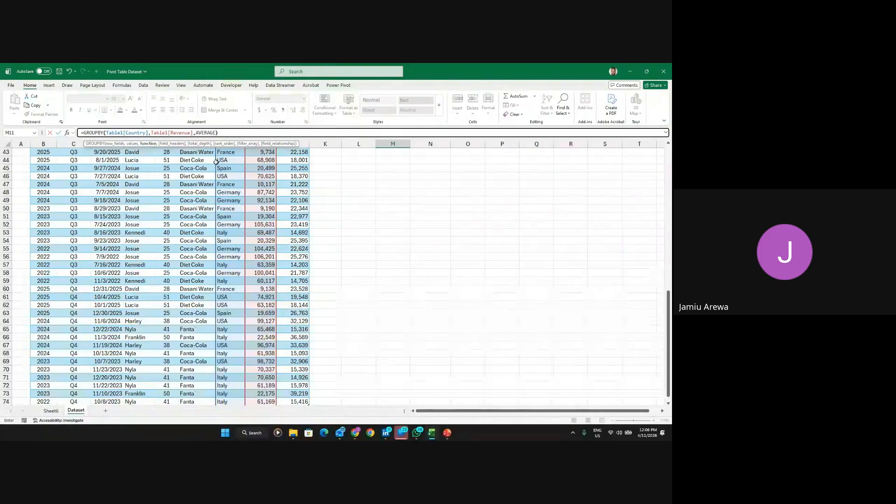
type(")")
key("Return")
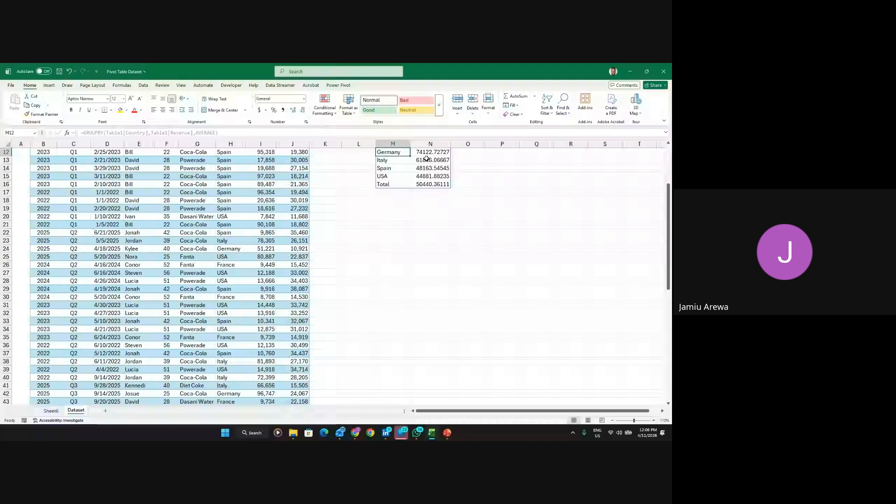
Reduce the average revenue figures in N11:N16 to two decimal places
left_click_drag(427, 154, 433, 186)
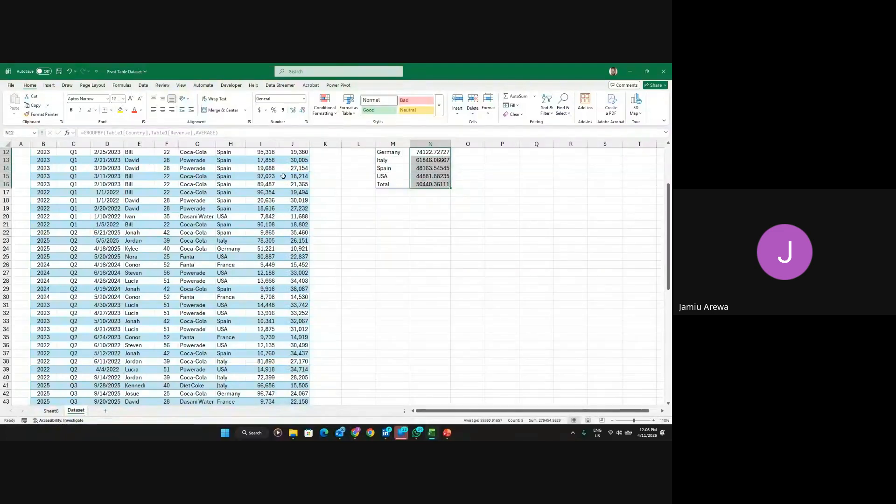
left_click(303, 110)
left_click(303, 110)
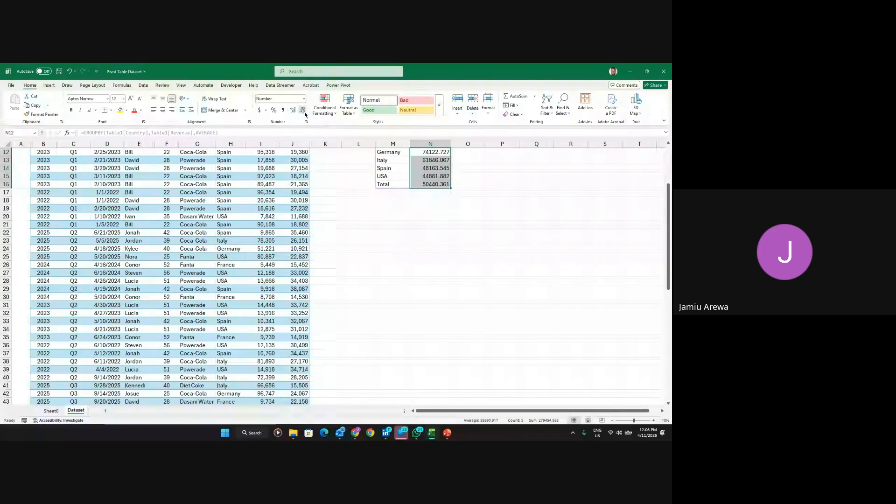
left_click(302, 110)
left_click(431, 223)
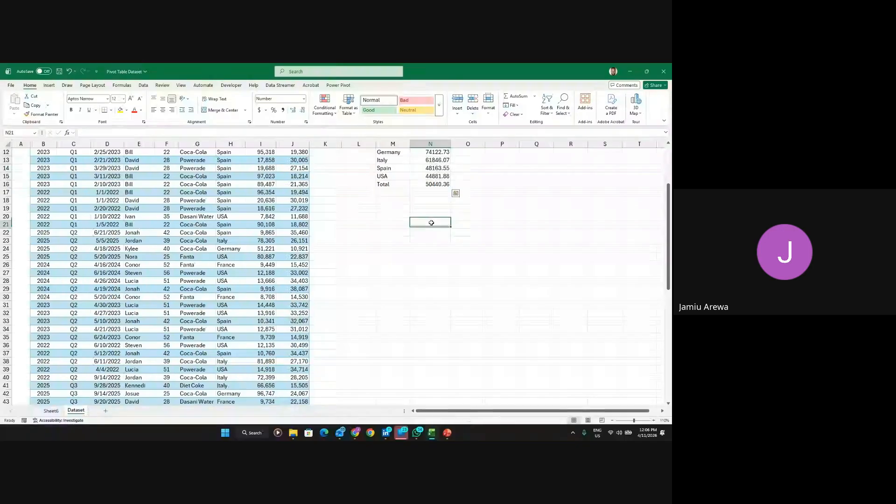
scroll(431, 223, "up", 3)
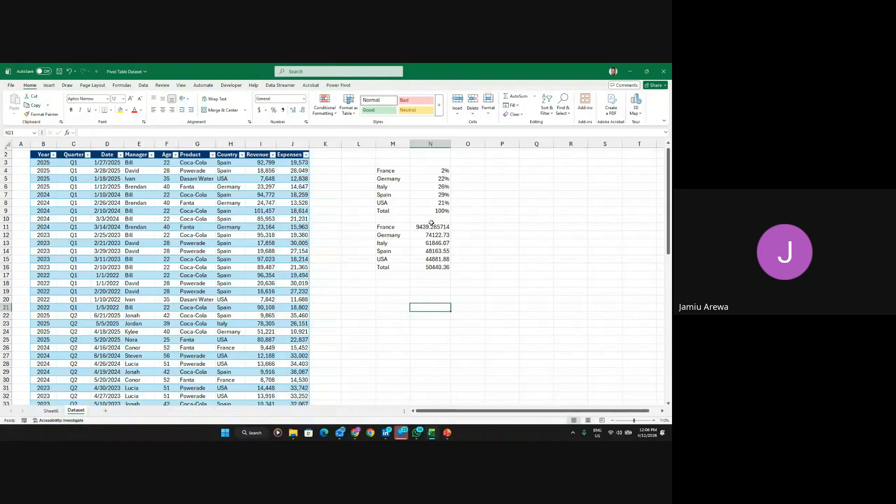
left_click(430, 225)
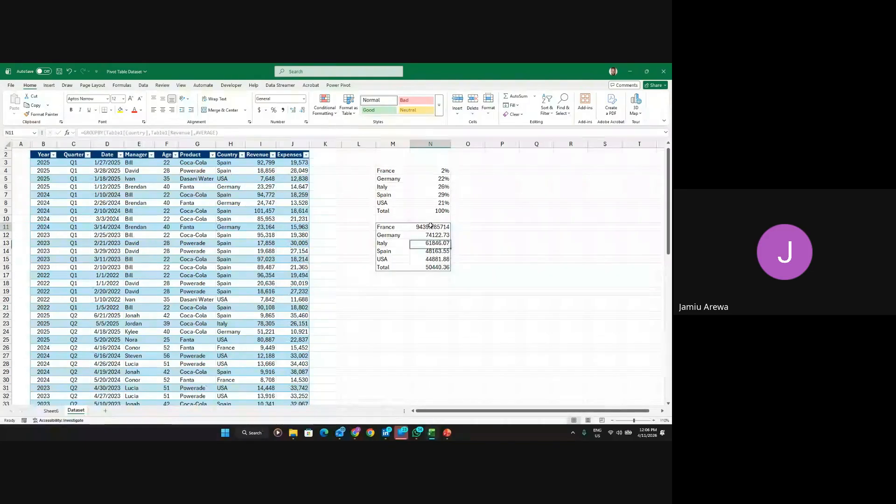
left_click(303, 112)
left_click(304, 113)
left_click(304, 113)
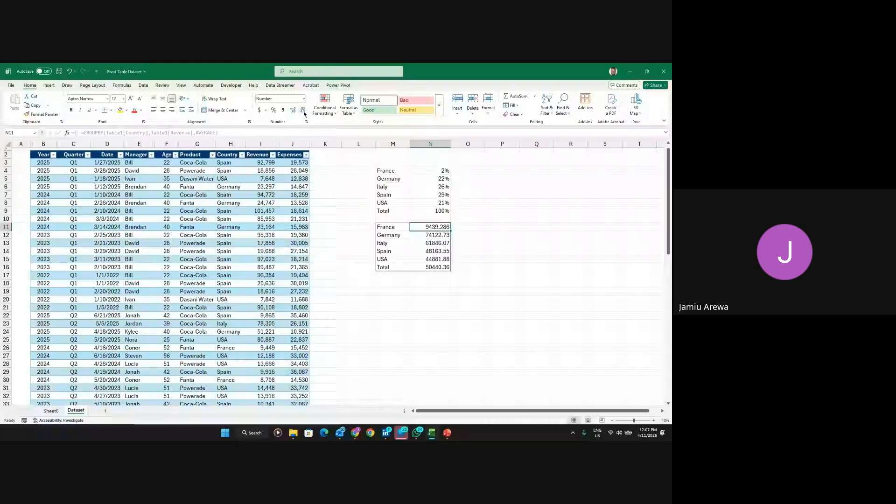
left_click(304, 112)
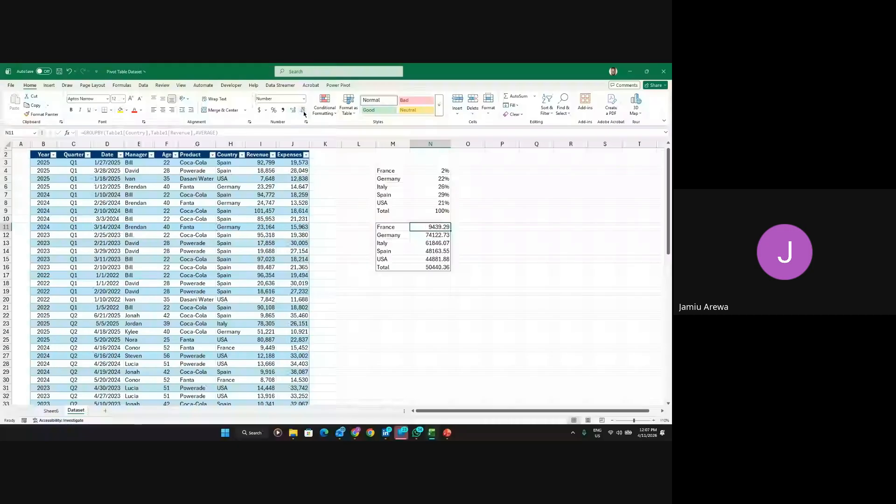
left_click(393, 291)
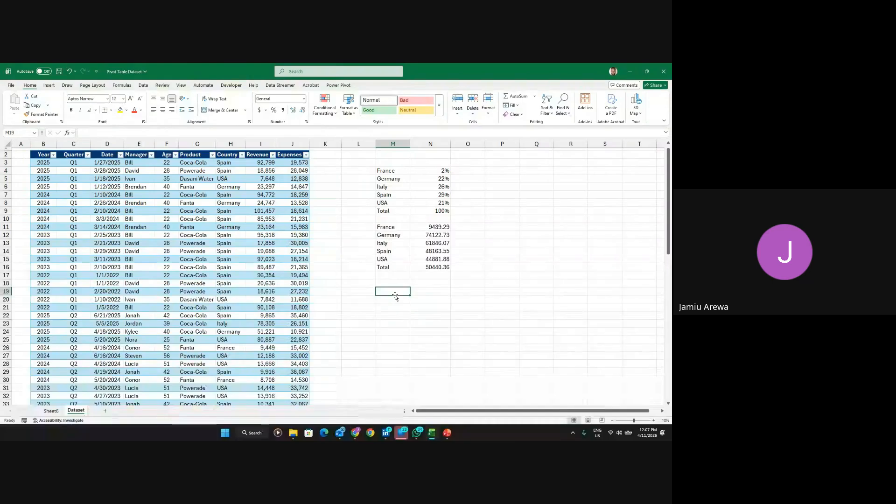
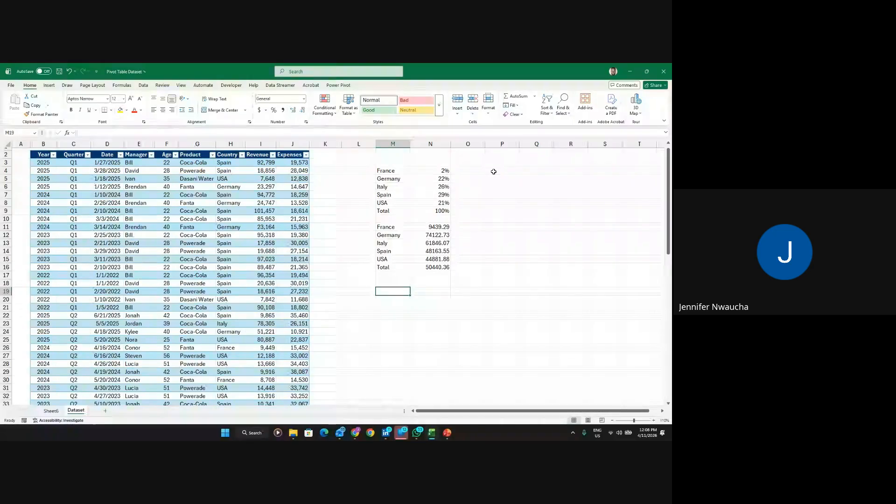
Start a list of covered PivotTable topics beside the GROUPBY results by entering "Costum sort" in P4
left_click(506, 172)
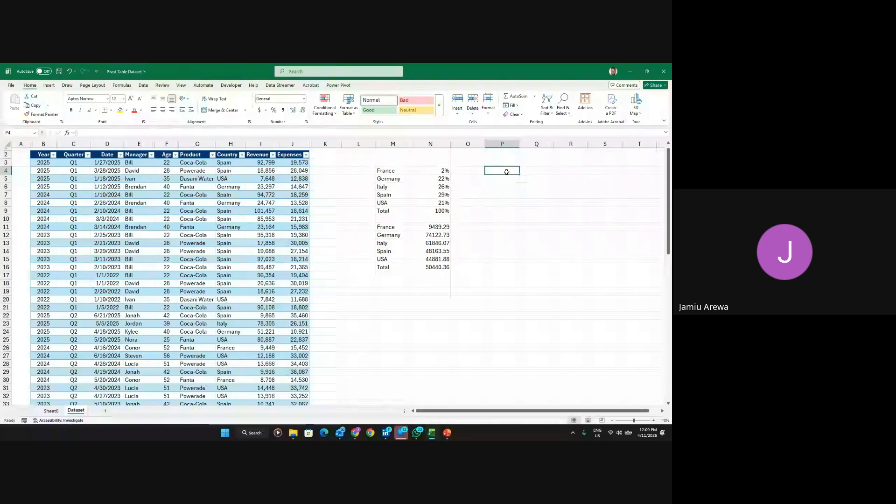
scroll(506, 173, "up", 1)
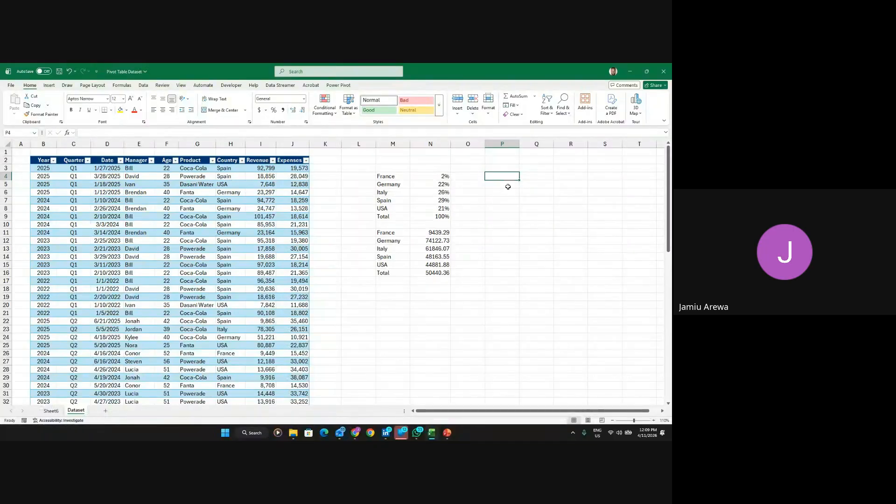
type("Cos")
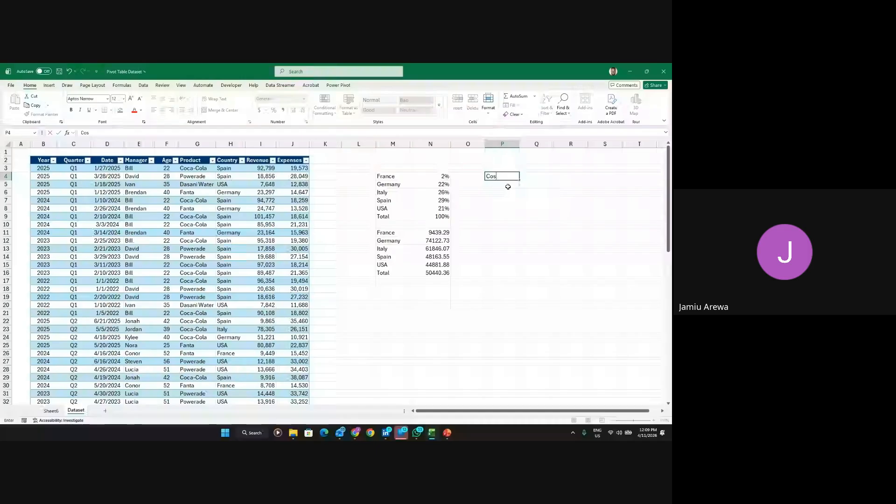
type("tum sort")
Examine the PivotTables and country lists on Sheet6 for covered features, and return to the Dataset sheet
left_click(47, 411)
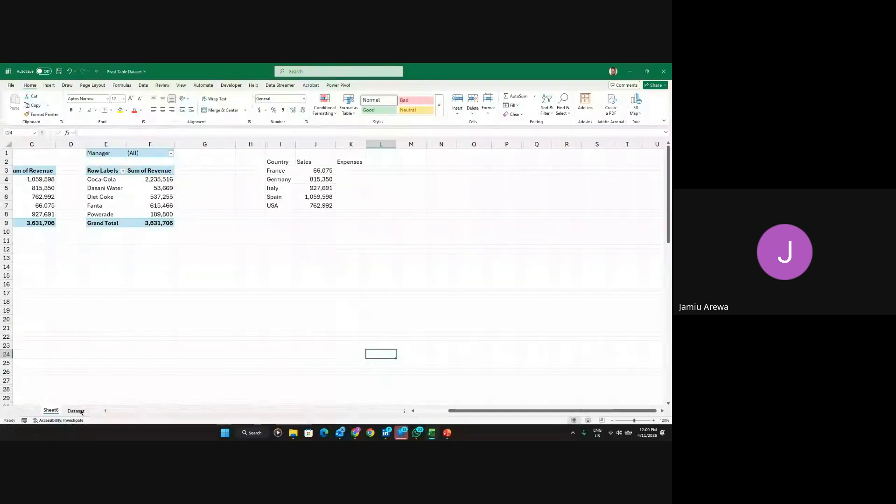
scroll(136, 306, "down", 6)
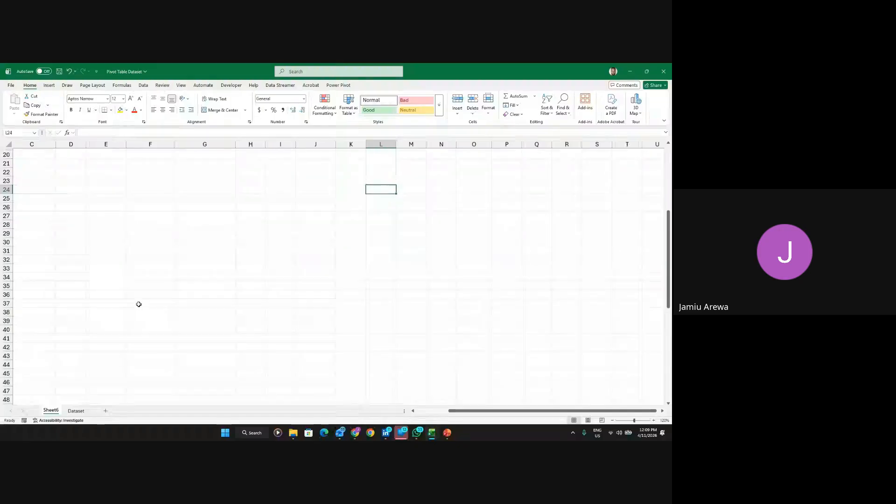
scroll(134, 280, "up", 6)
left_click(76, 411)
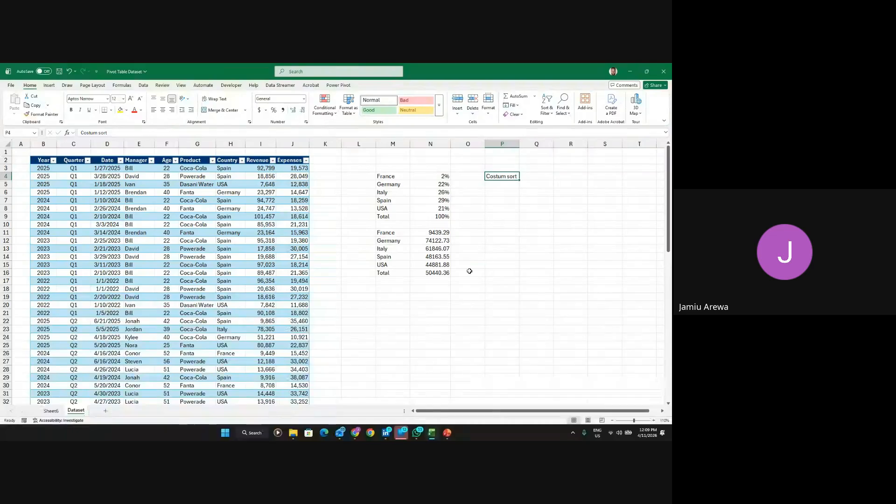
left_click(51, 410)
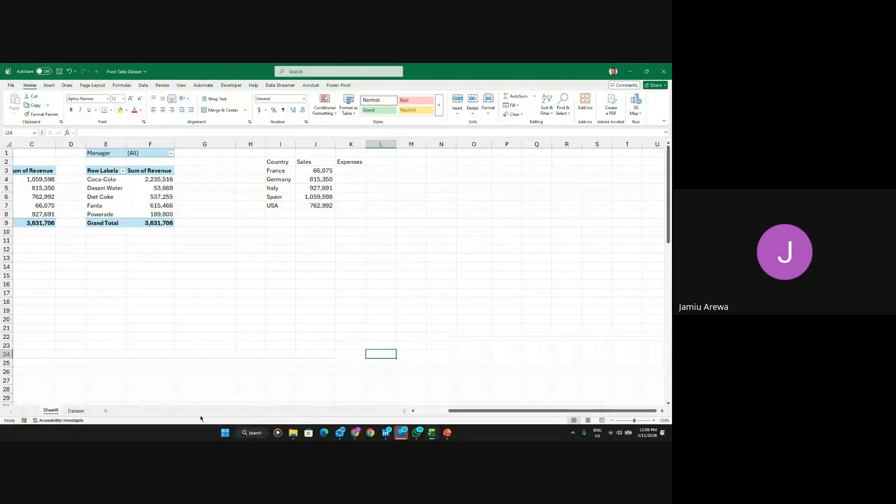
left_click_drag(463, 415, 431, 416)
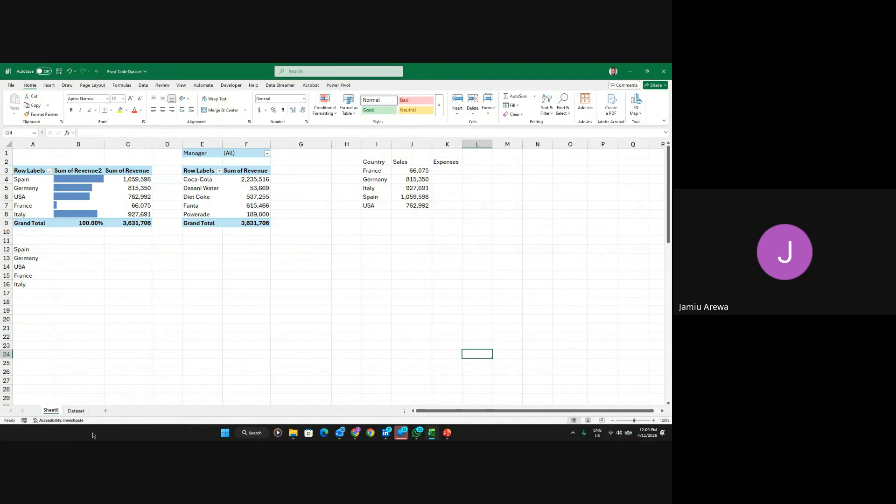
left_click(75, 410)
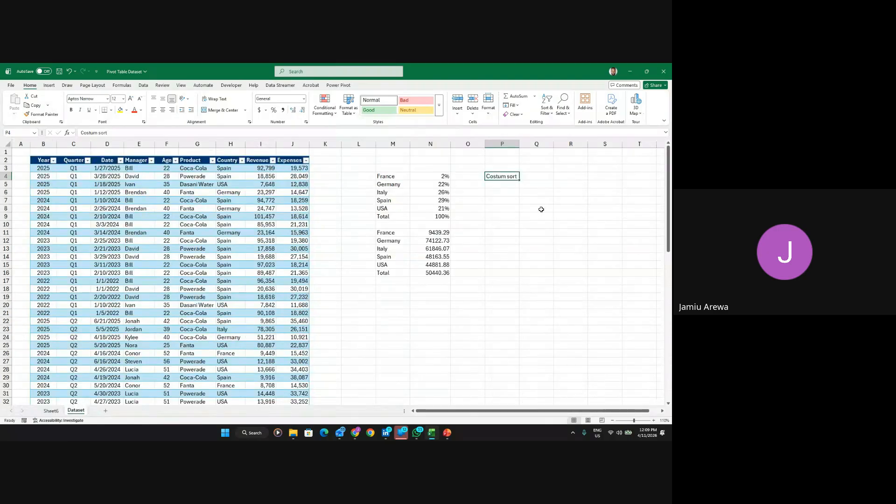
Add "% of total" in P5 and "Data bar" in P6 to the topic list
left_click(510, 184)
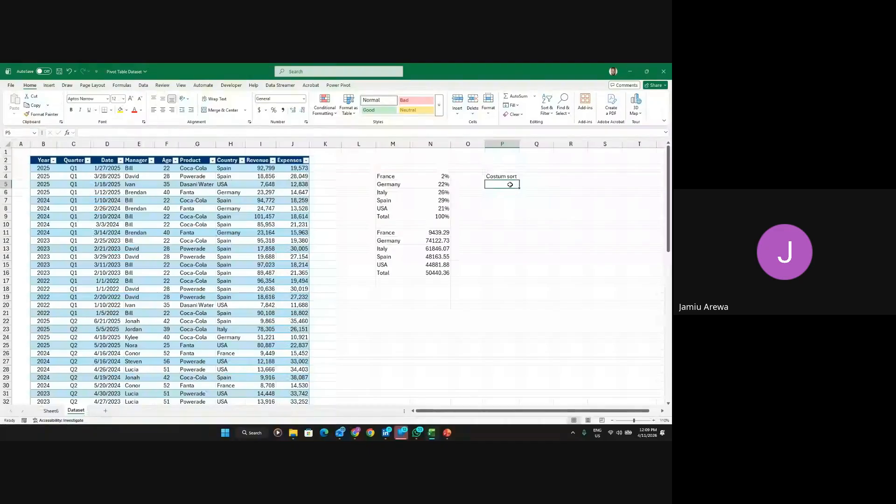
type("%")
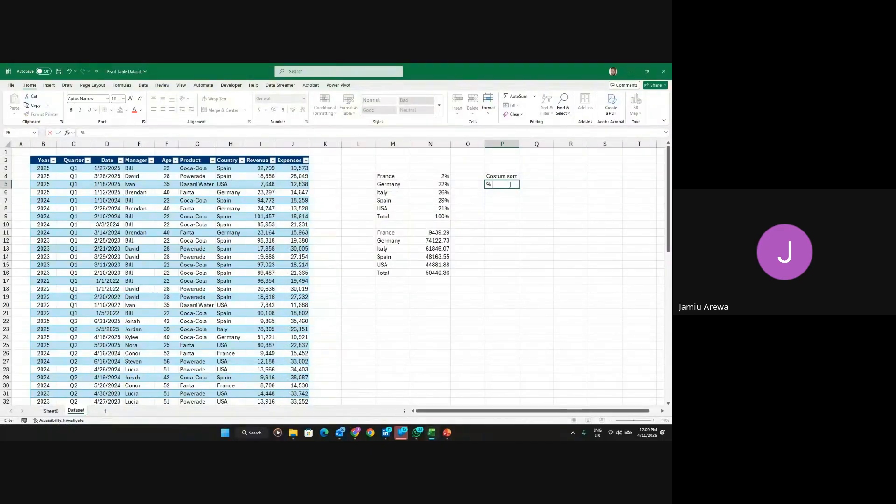
type(" of total")
key("Return")
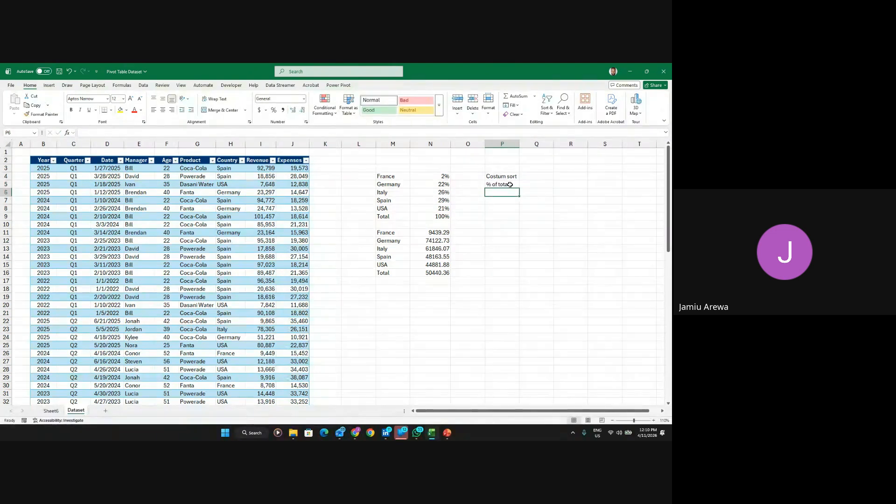
type("Data")
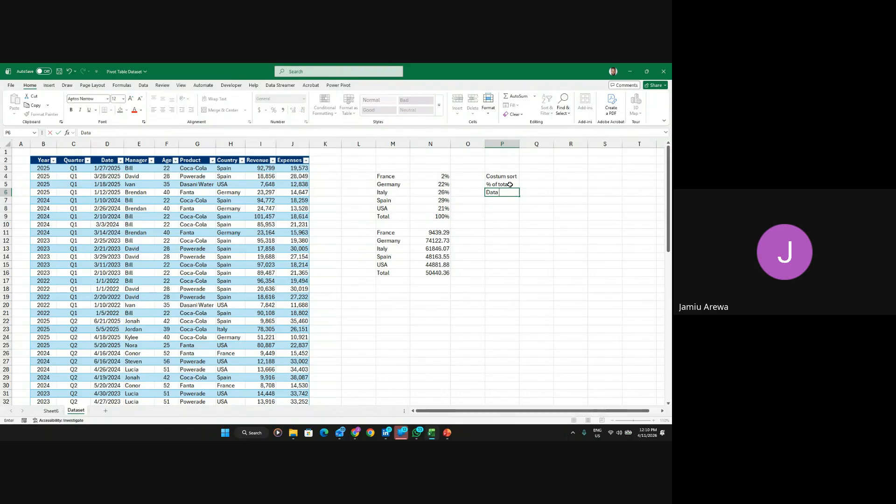
type(" bar")
key("Return")
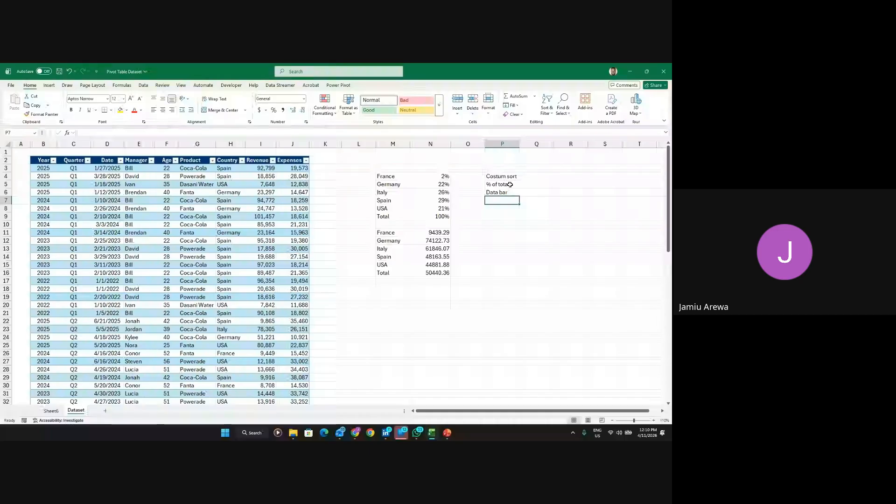
Add "Double click drill down" in P7 and "sorting % filtering" in P8 to the topic list
type("Dou")
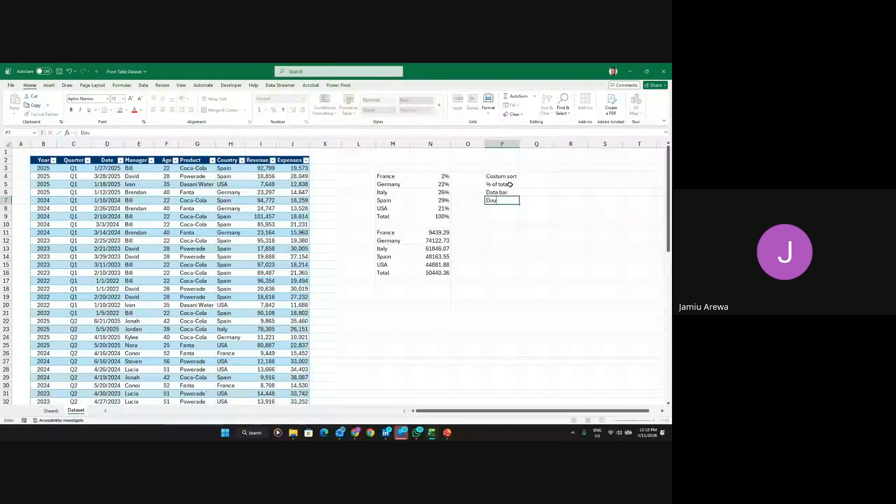
type("ble click d")
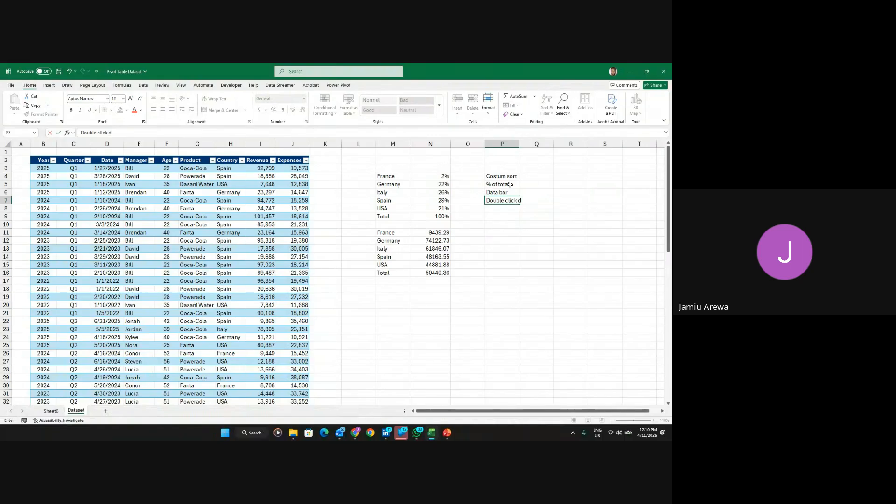
type("rill down")
key("Return")
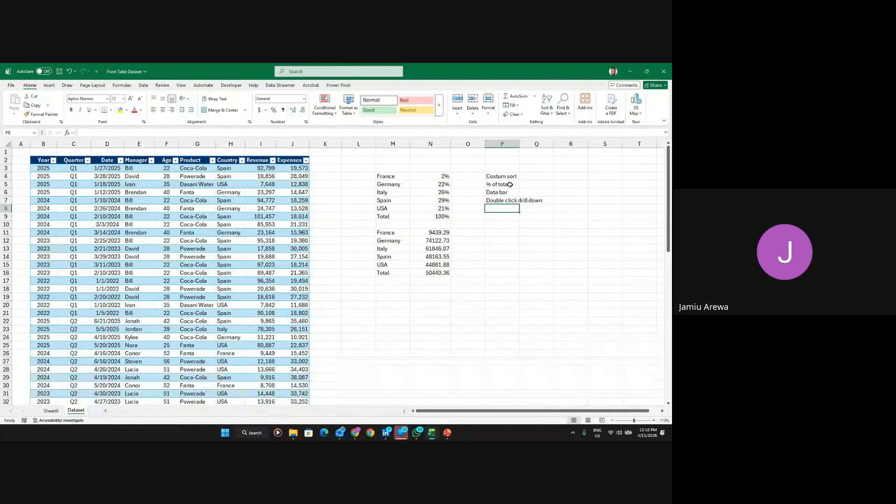
type("sort")
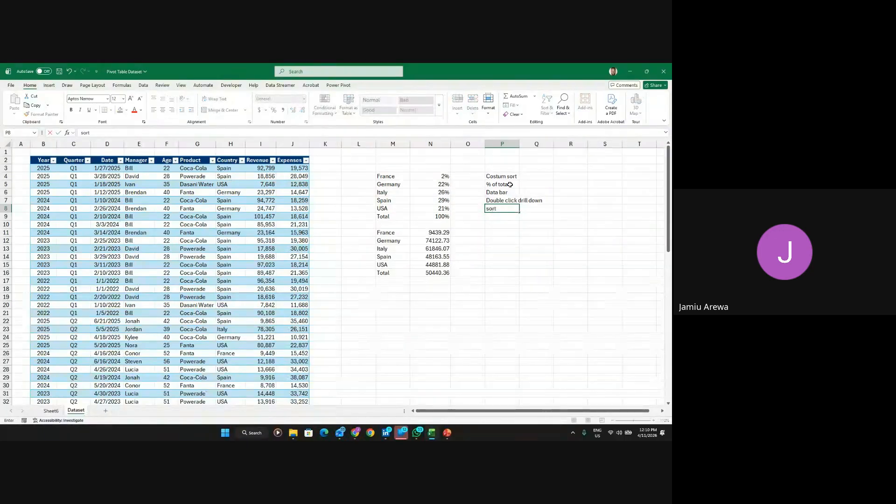
type("ing % filtering")
Extend the topic list with "Slicer", "Timeline" and "Custom grouping" in cells P9 to P11
left_click(502, 219)
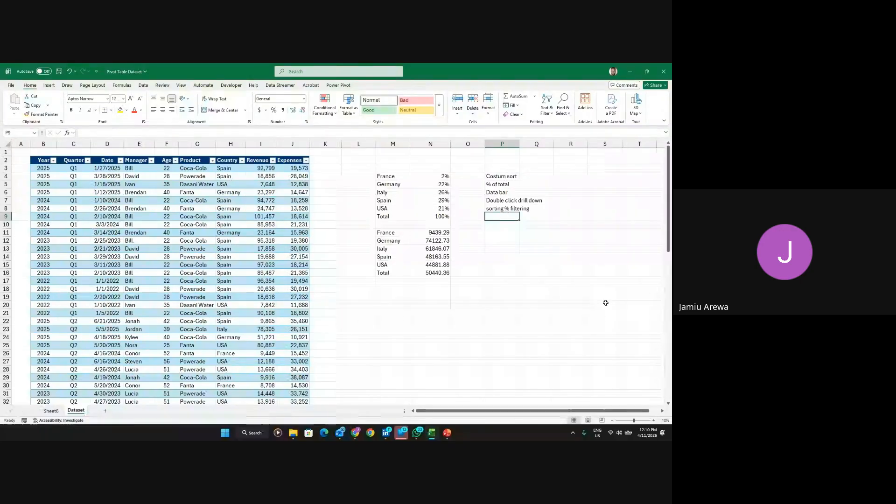
type("Slicer")
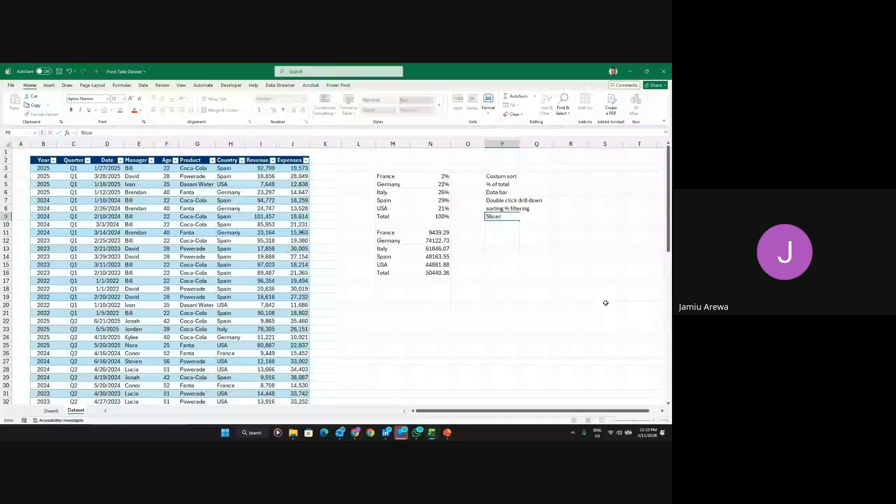
key("Return")
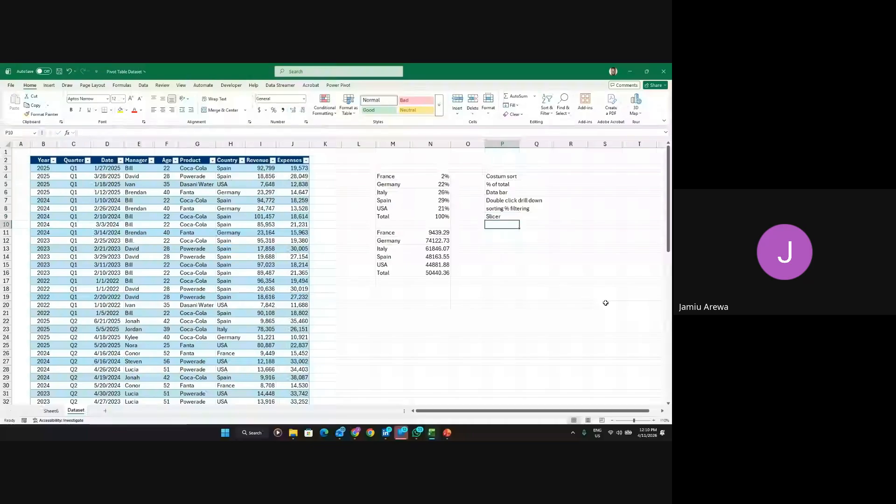
type("Timeline")
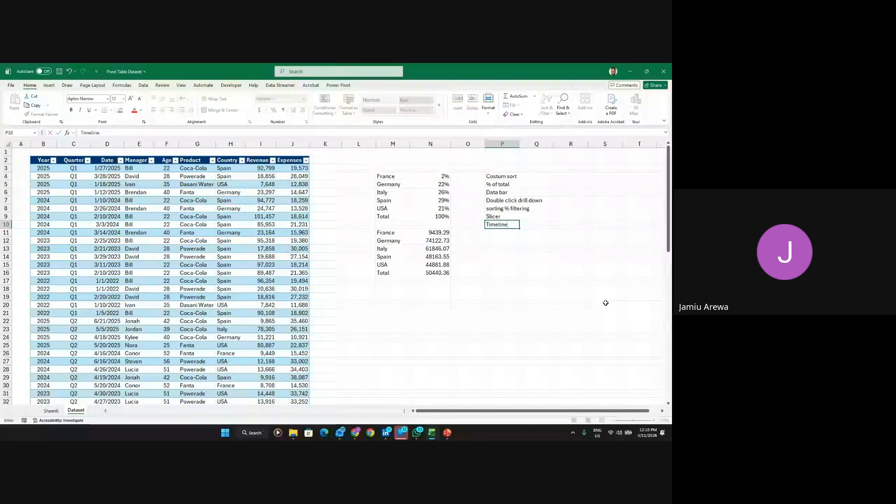
key("Return")
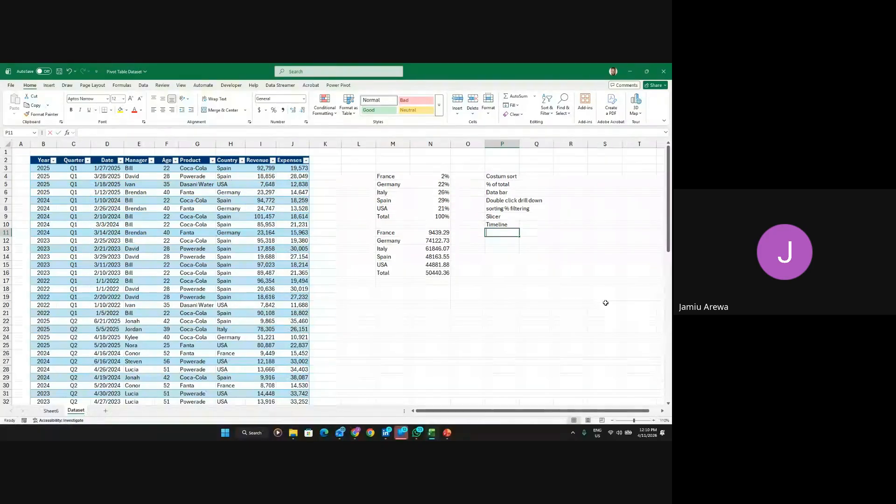
type("Custo")
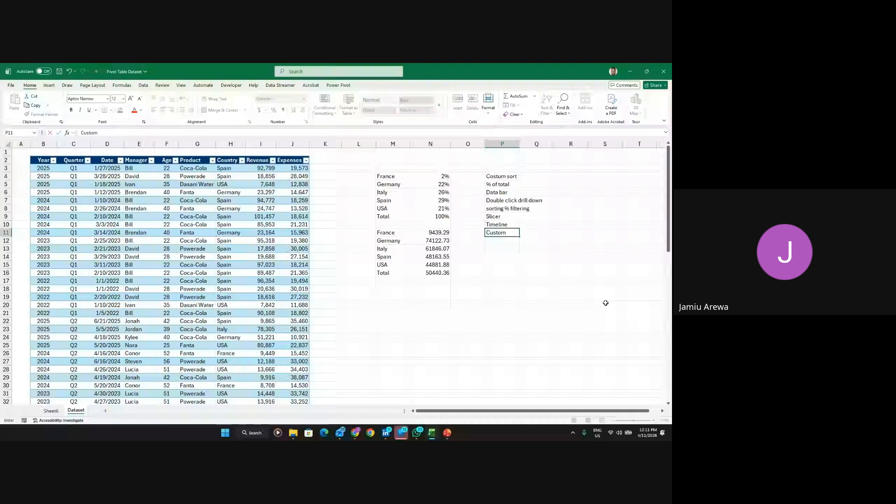
type("m grouping")
Correct the spelling of the first topic in P4 so that it reads "Custom sort"
left_click(493, 178)
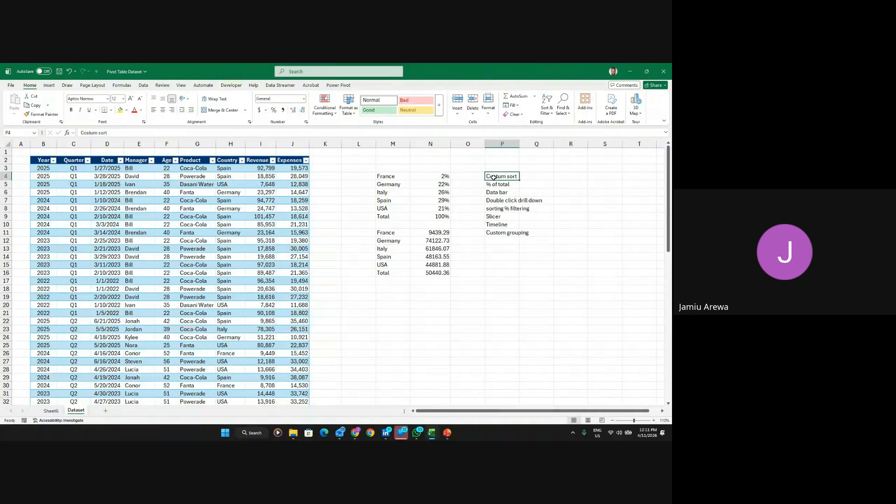
double_click(493, 177)
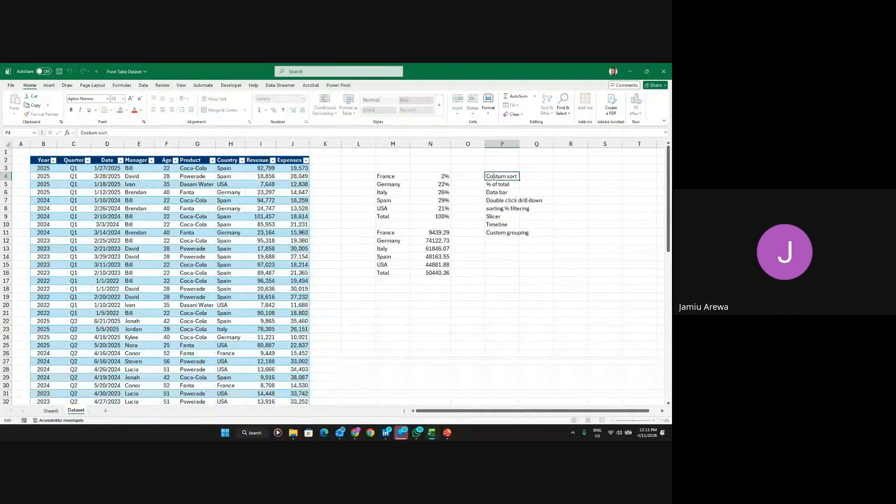
key("BackSpace")
type("u")
double_click(502, 177)
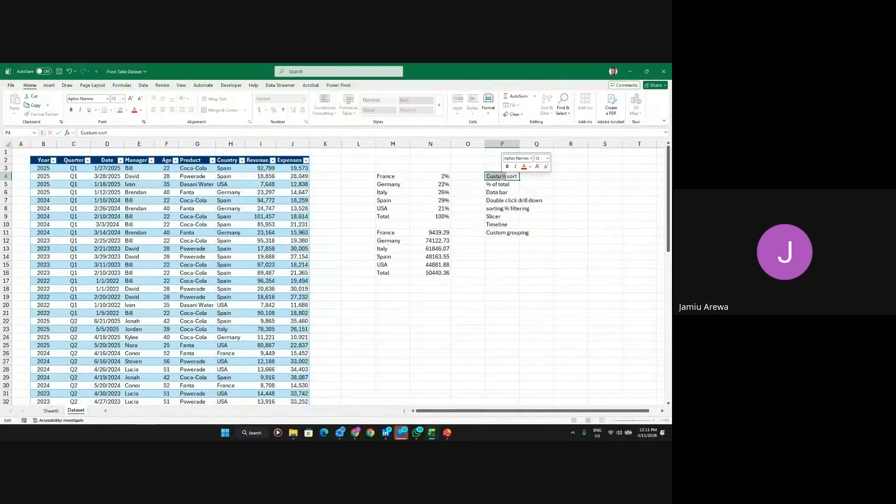
left_click(502, 178)
key("BackSpace")
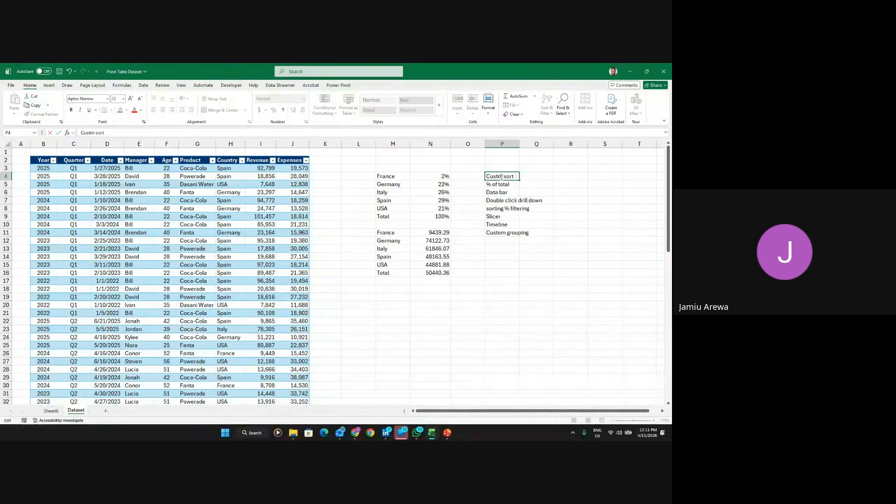
type("o")
Enter "Report firlter page" in P12 and widen column P so that the longest topic fits
left_click(502, 240)
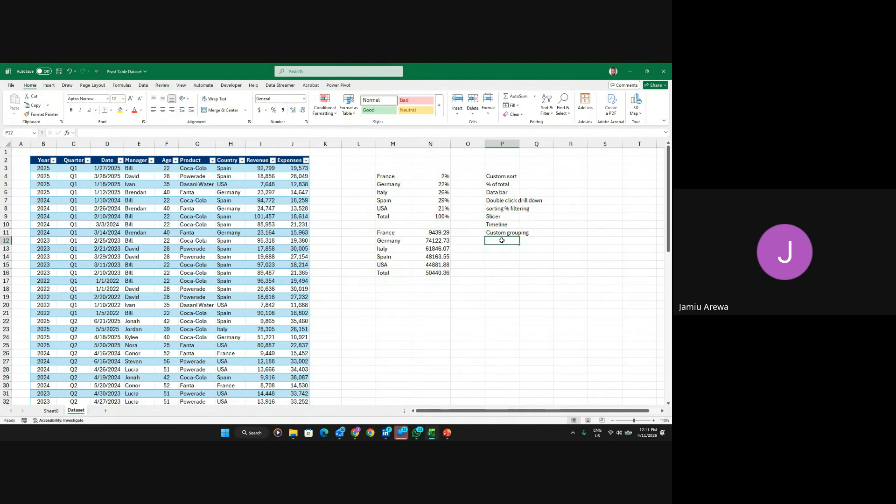
type("Report")
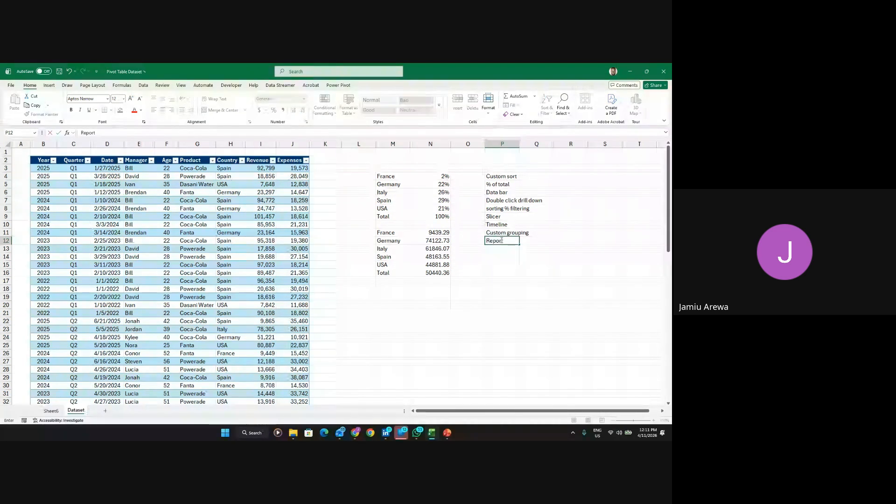
type(" firlter")
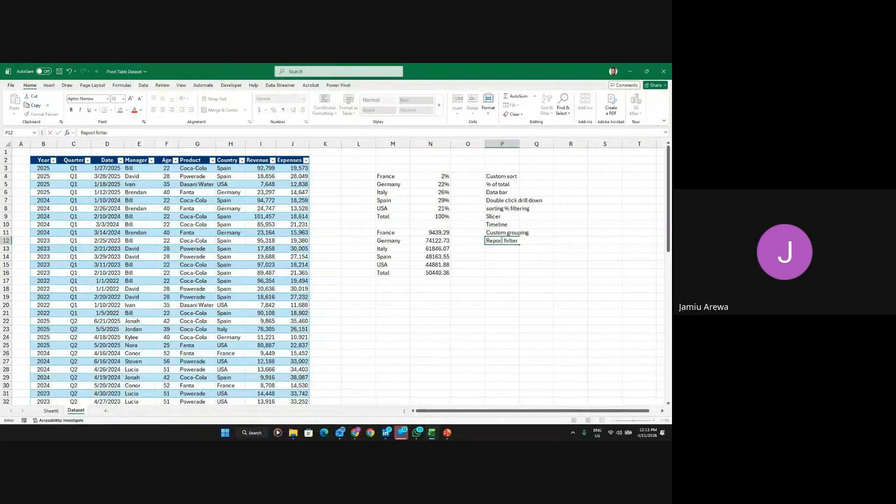
type(" page")
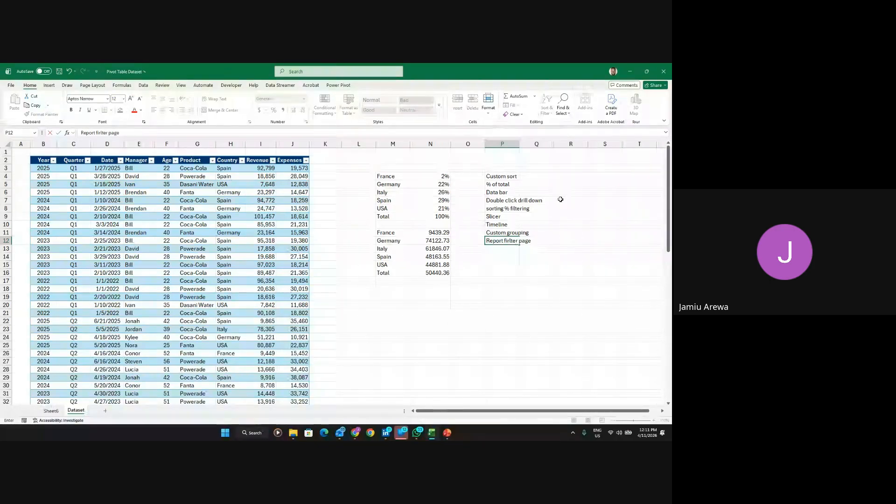
left_click(535, 180)
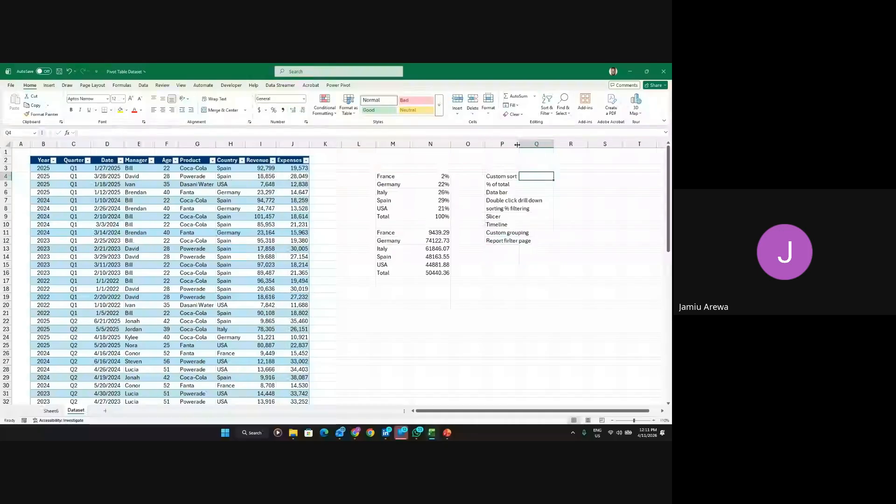
left_click_drag(518, 145, 547, 146)
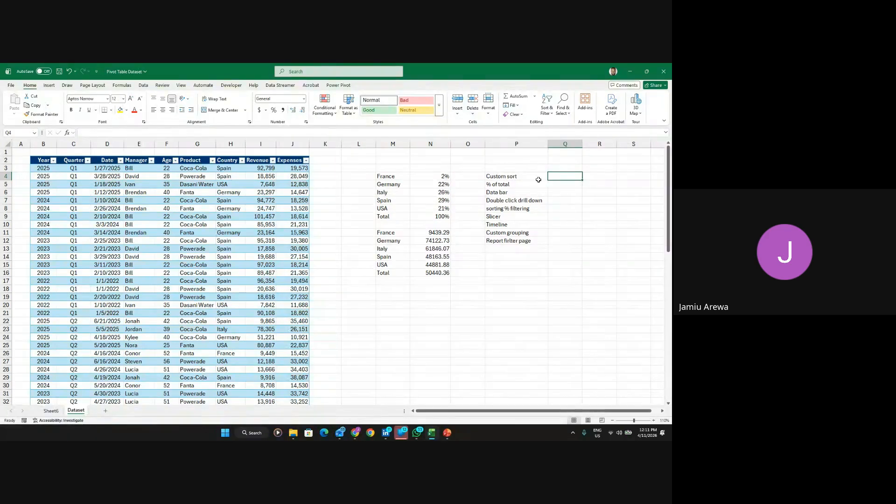
Finish the topic list by entering "GroupBy" in cell P13
left_click(502, 250)
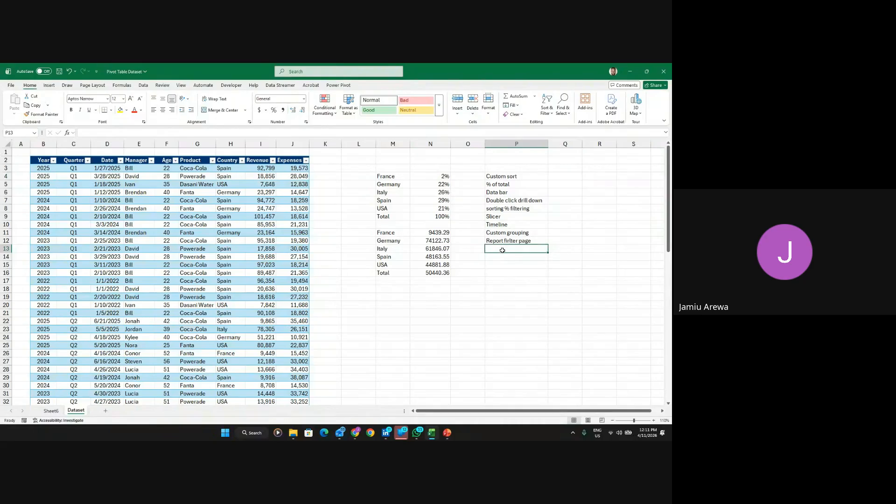
type("Gr")
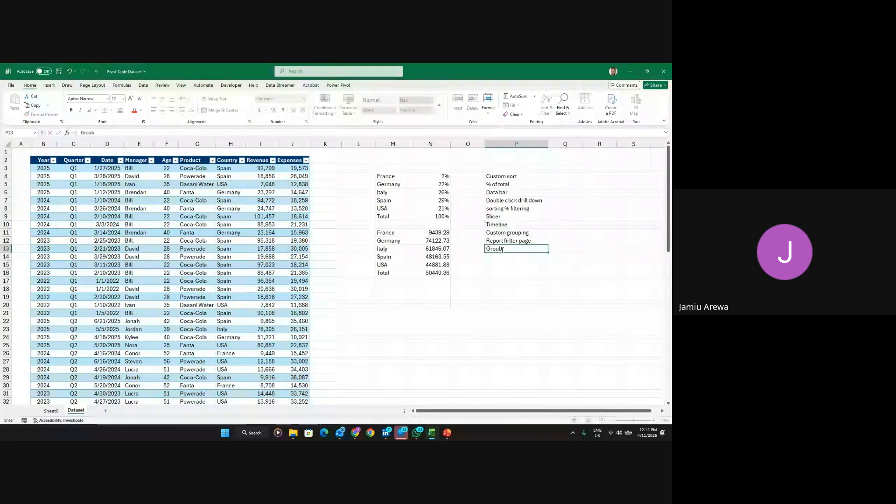
type("oupBy")
key("Return")
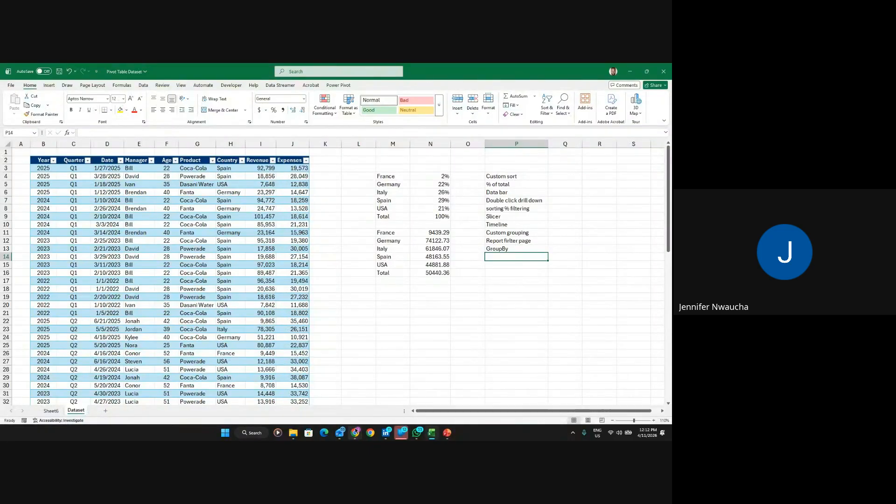
Switch to the Google Meet call in the browser and stop presenting the screen
mouse_move(355, 432)
left_click(334, 401)
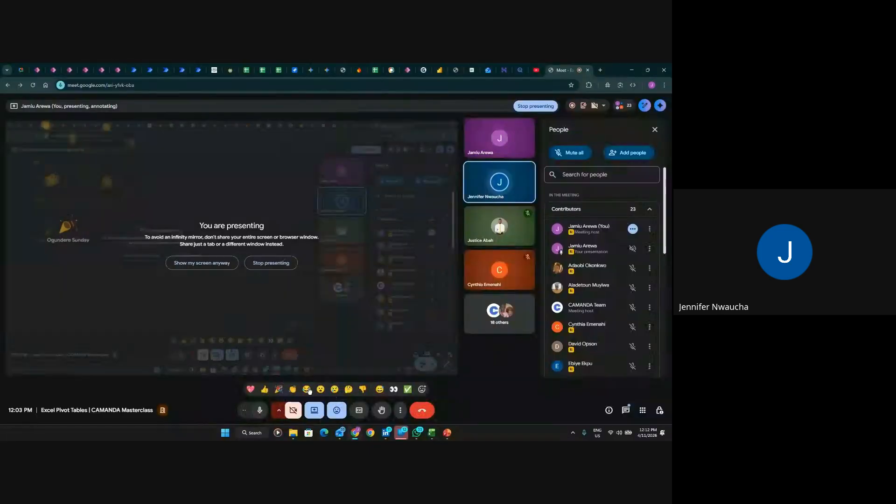
left_click(271, 263)
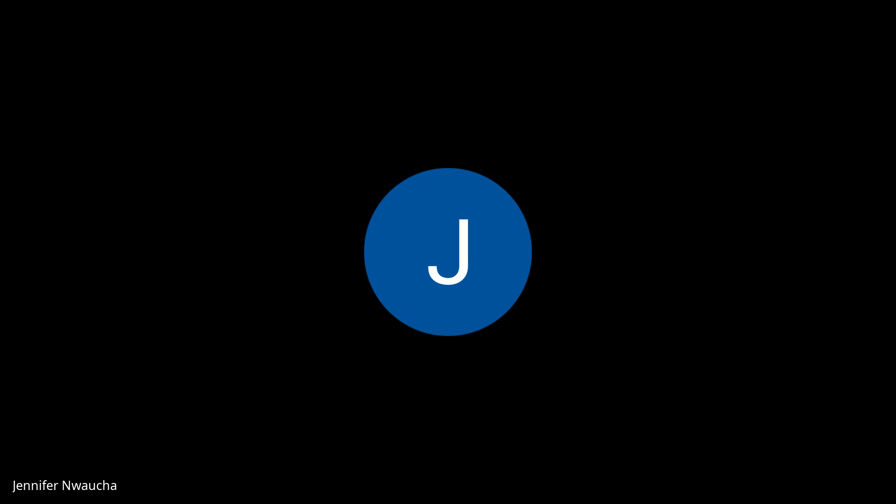